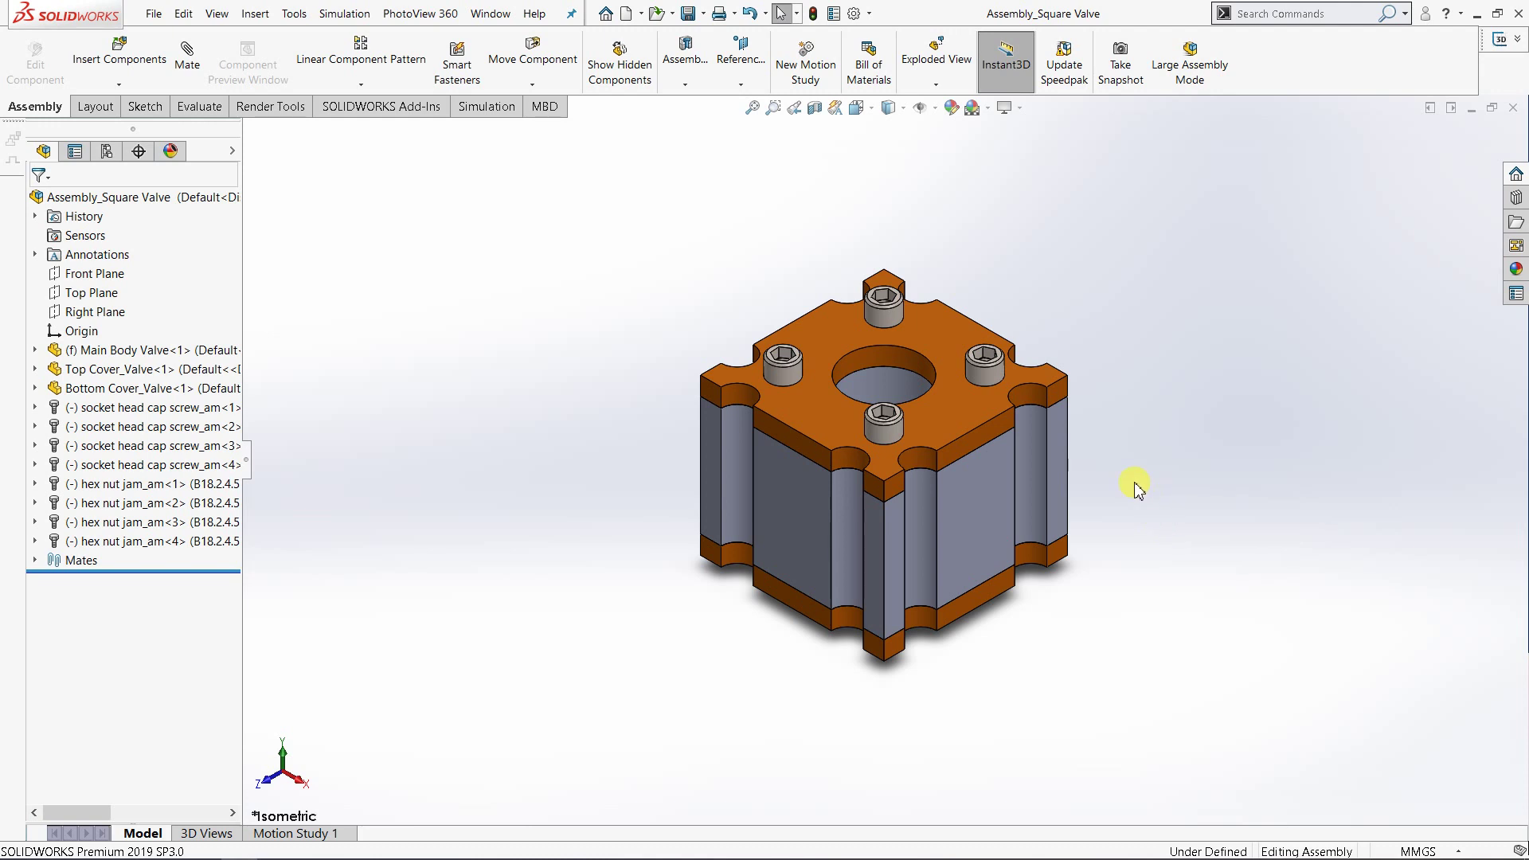
- Examine the square valve assembly, including its covers, cap screws and underside nuts, from the side and in isometric orientation
scroll(991, 420, "up", 3)
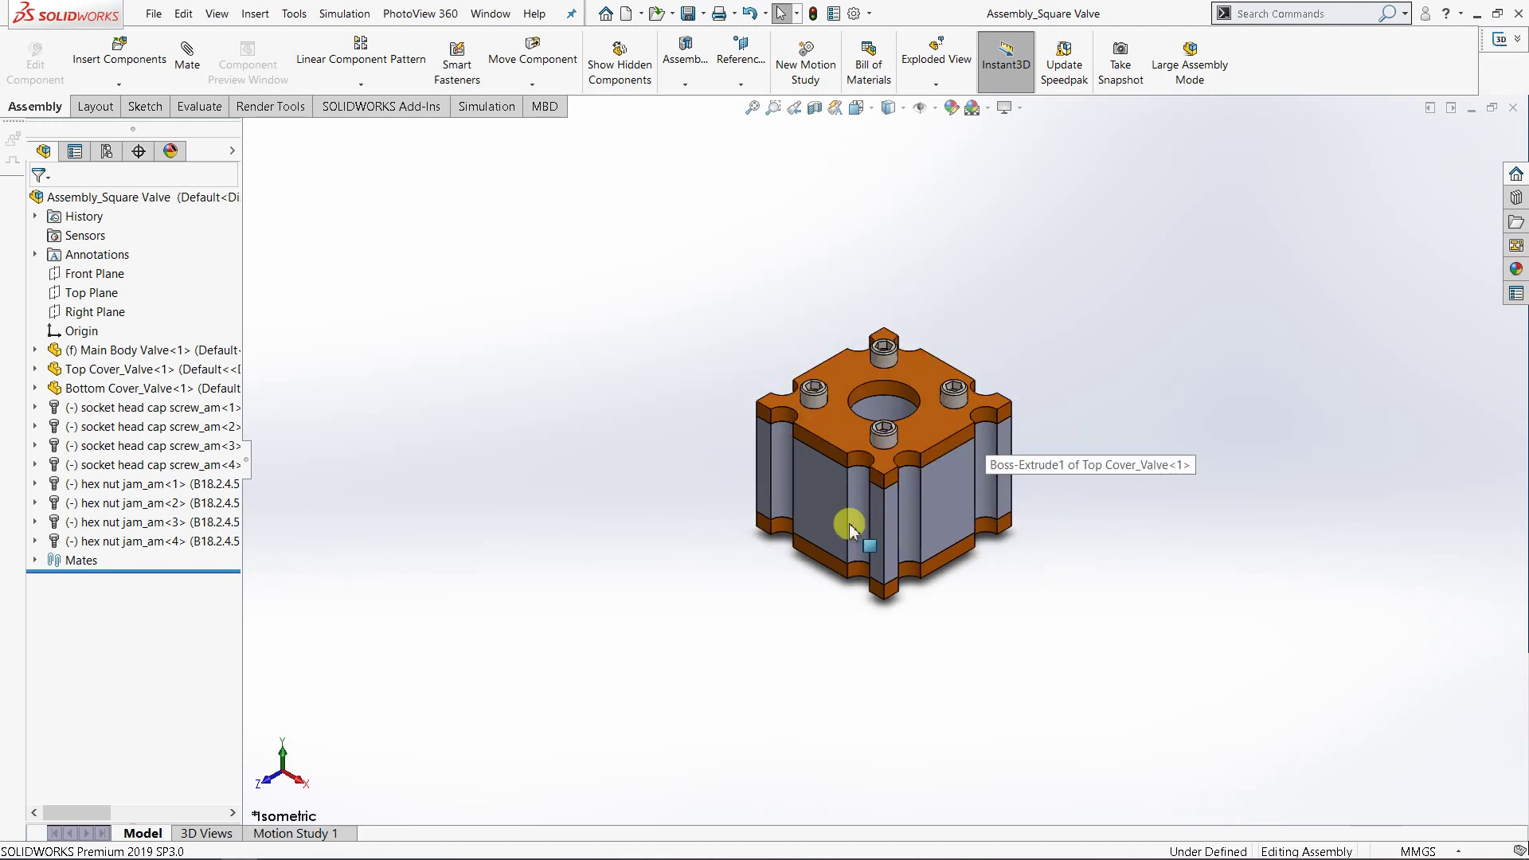
scroll(947, 450, "down", 3)
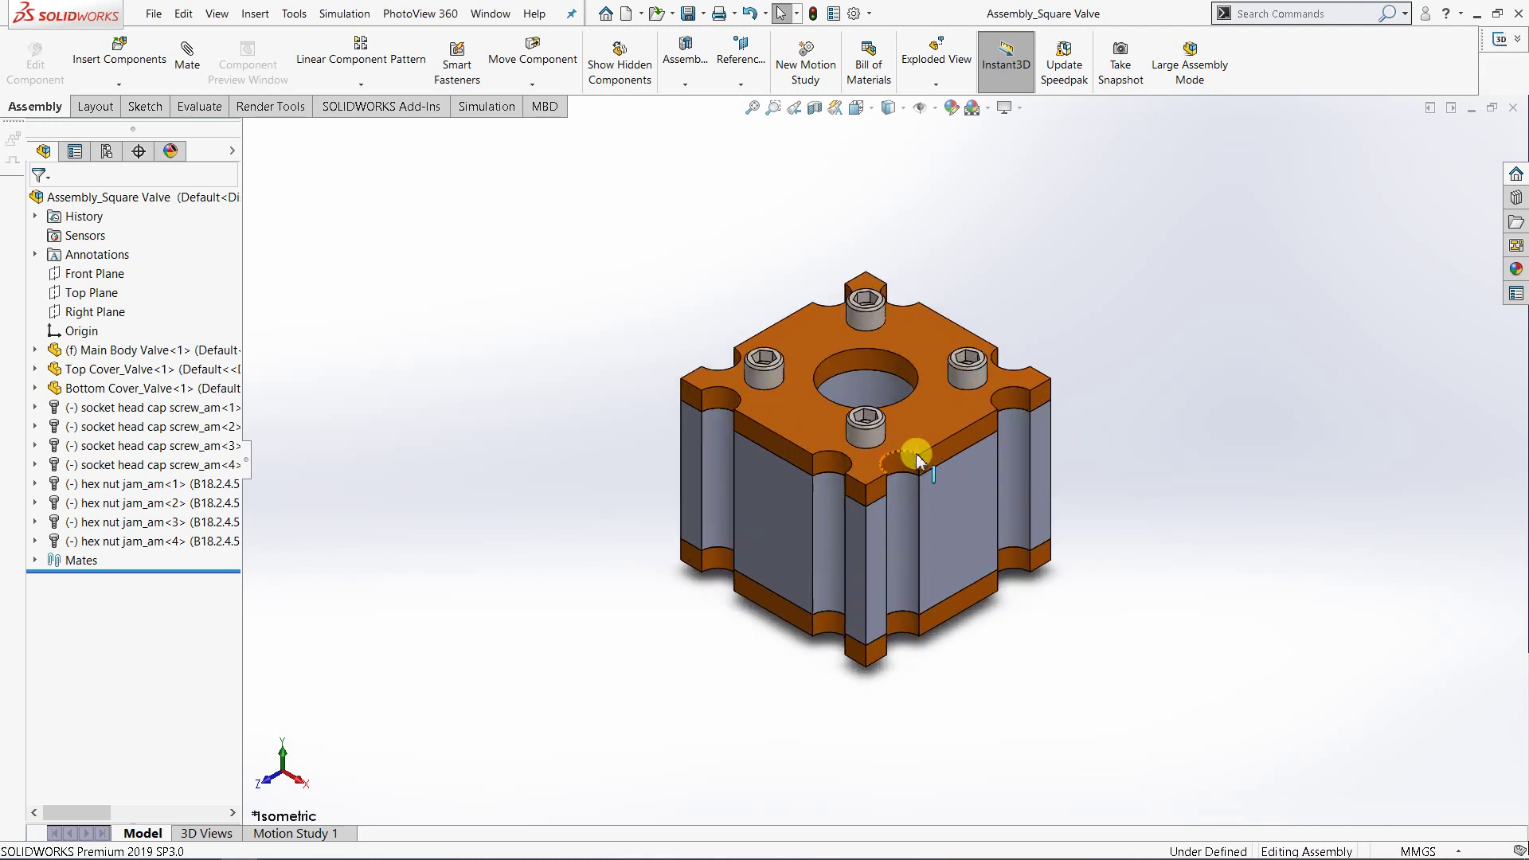
middle_click_drag(860, 505, 857, 379)
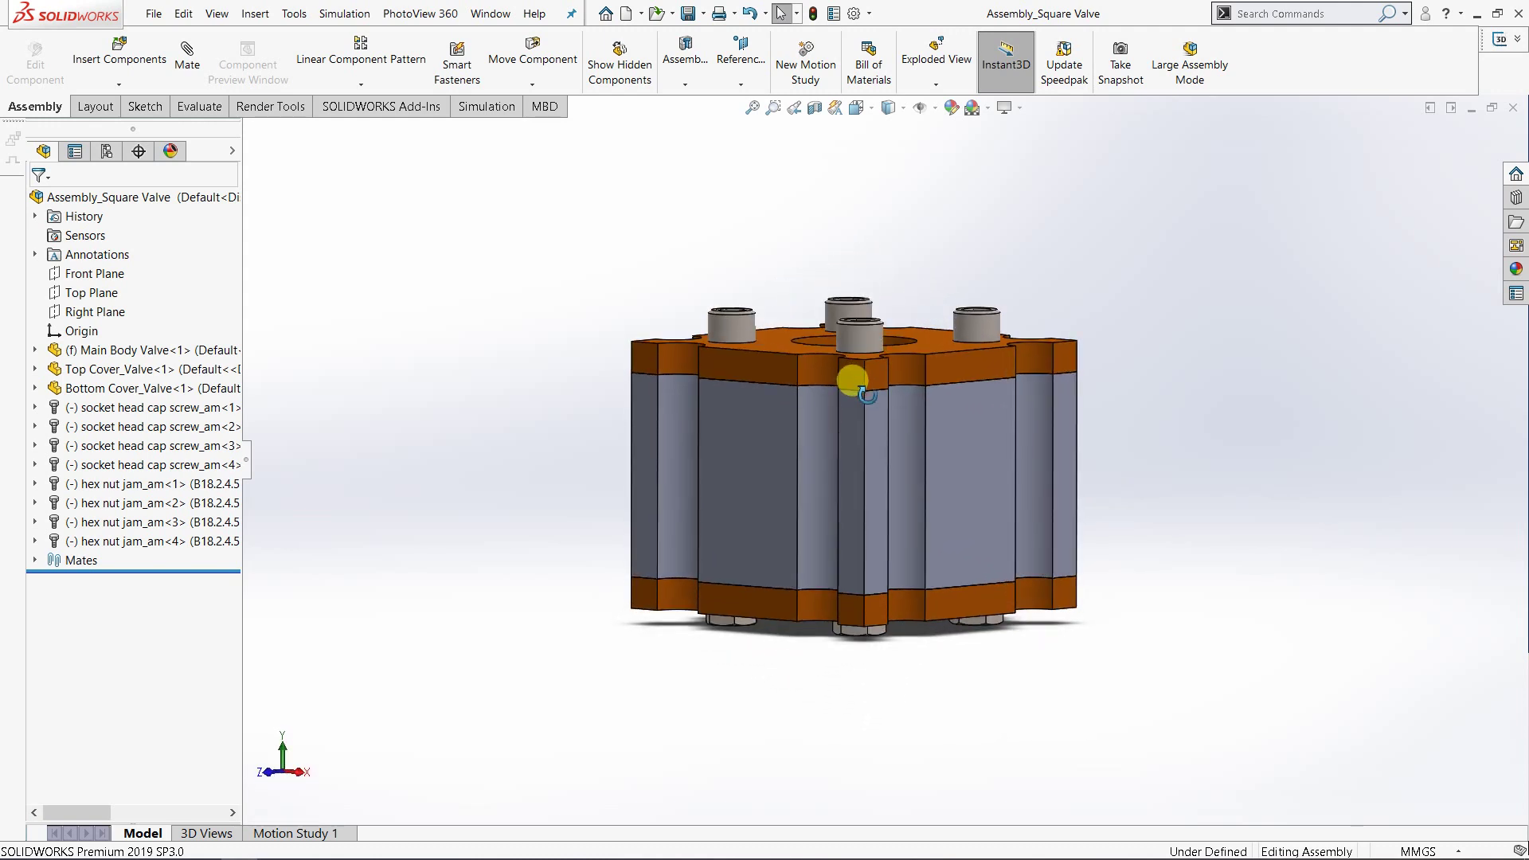
middle_click_drag(874, 485, 872, 567)
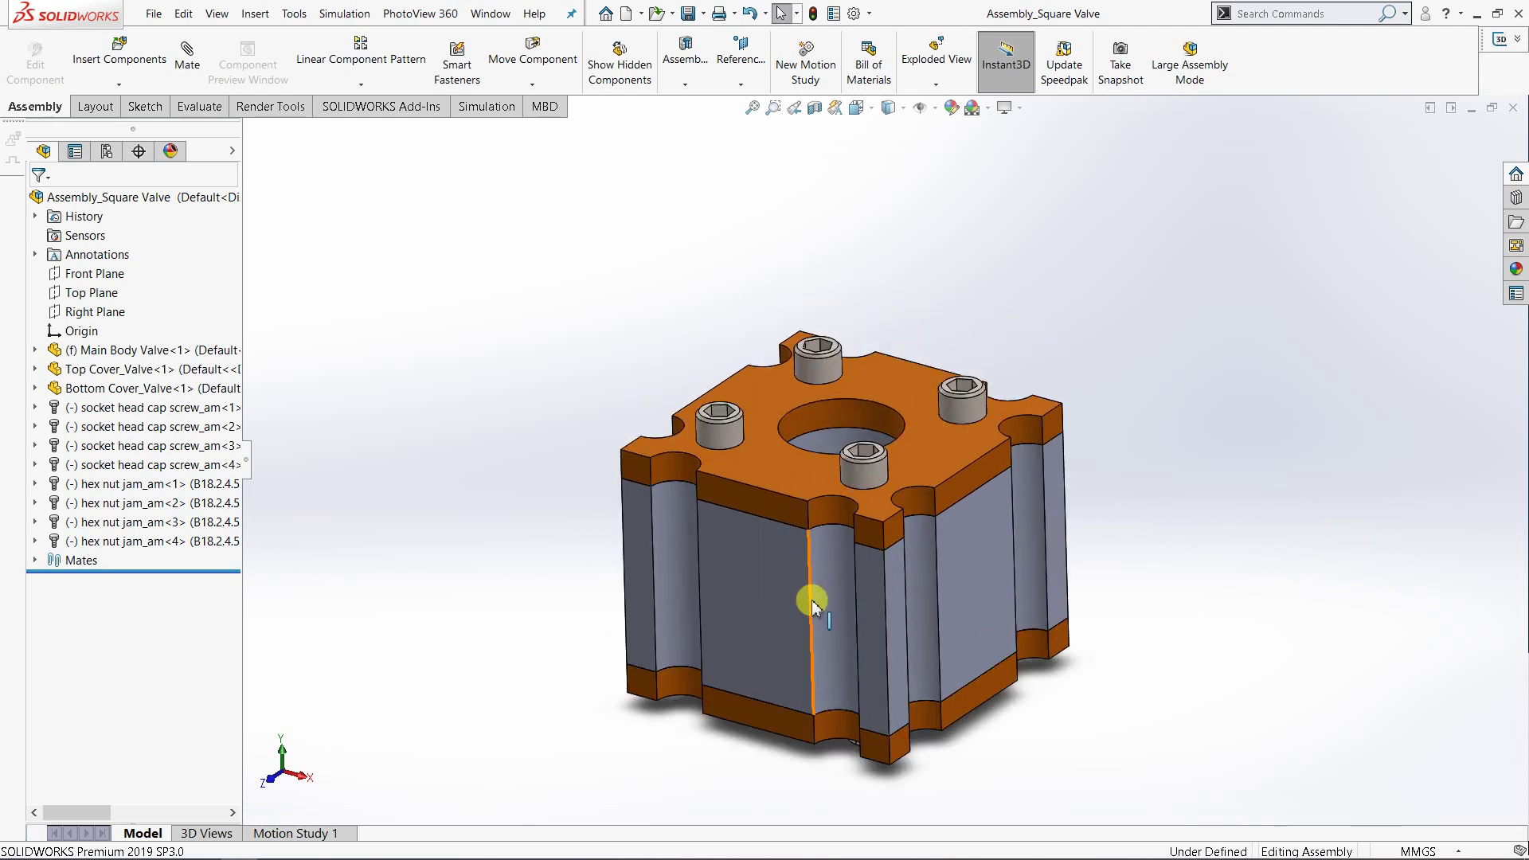
scroll(819, 594, "up", 3)
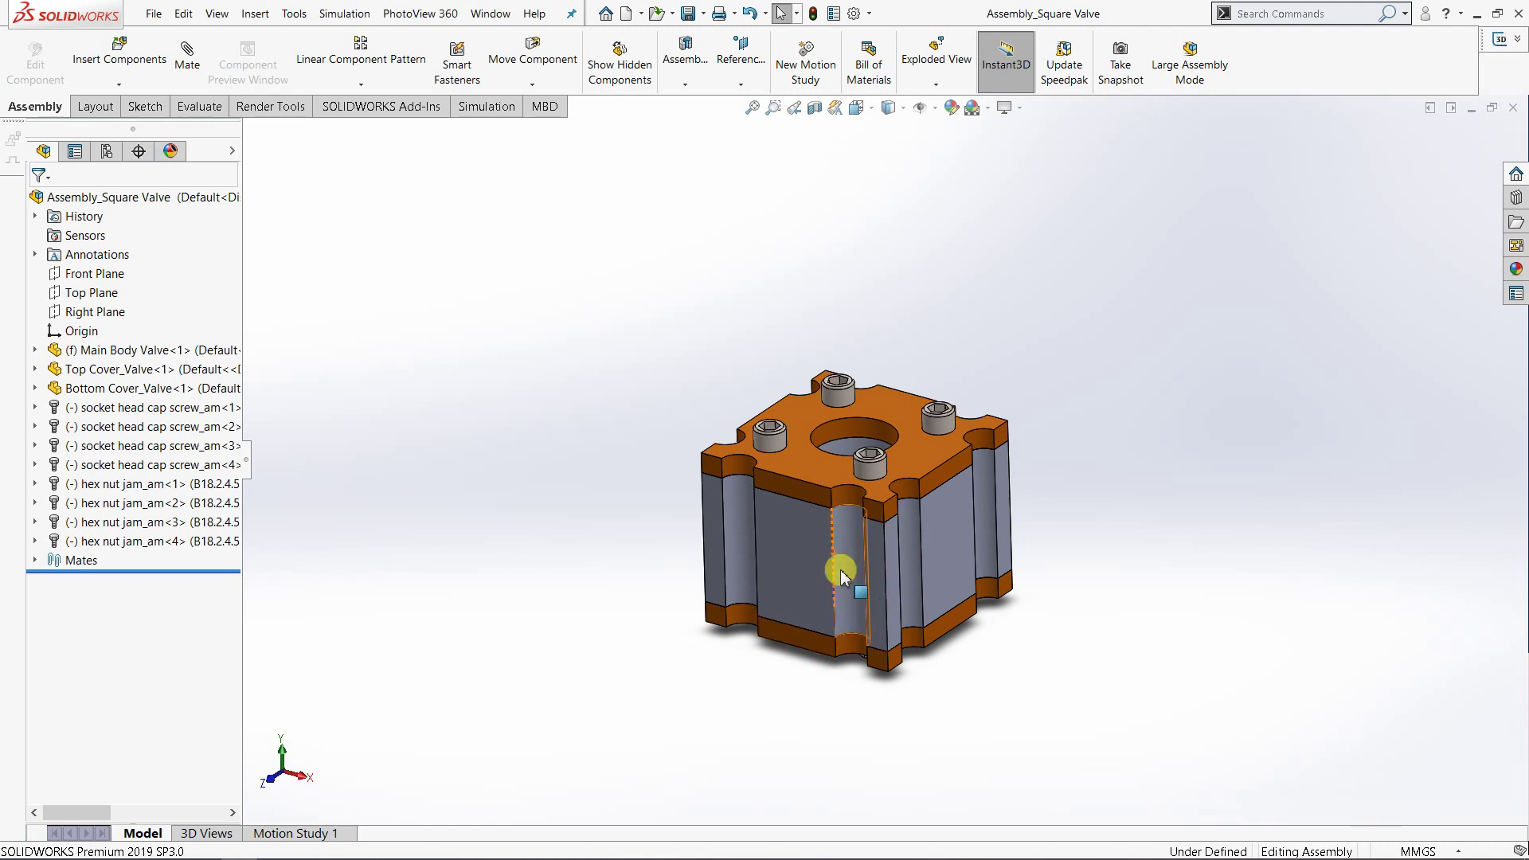
scroll(820, 574, "down", 3)
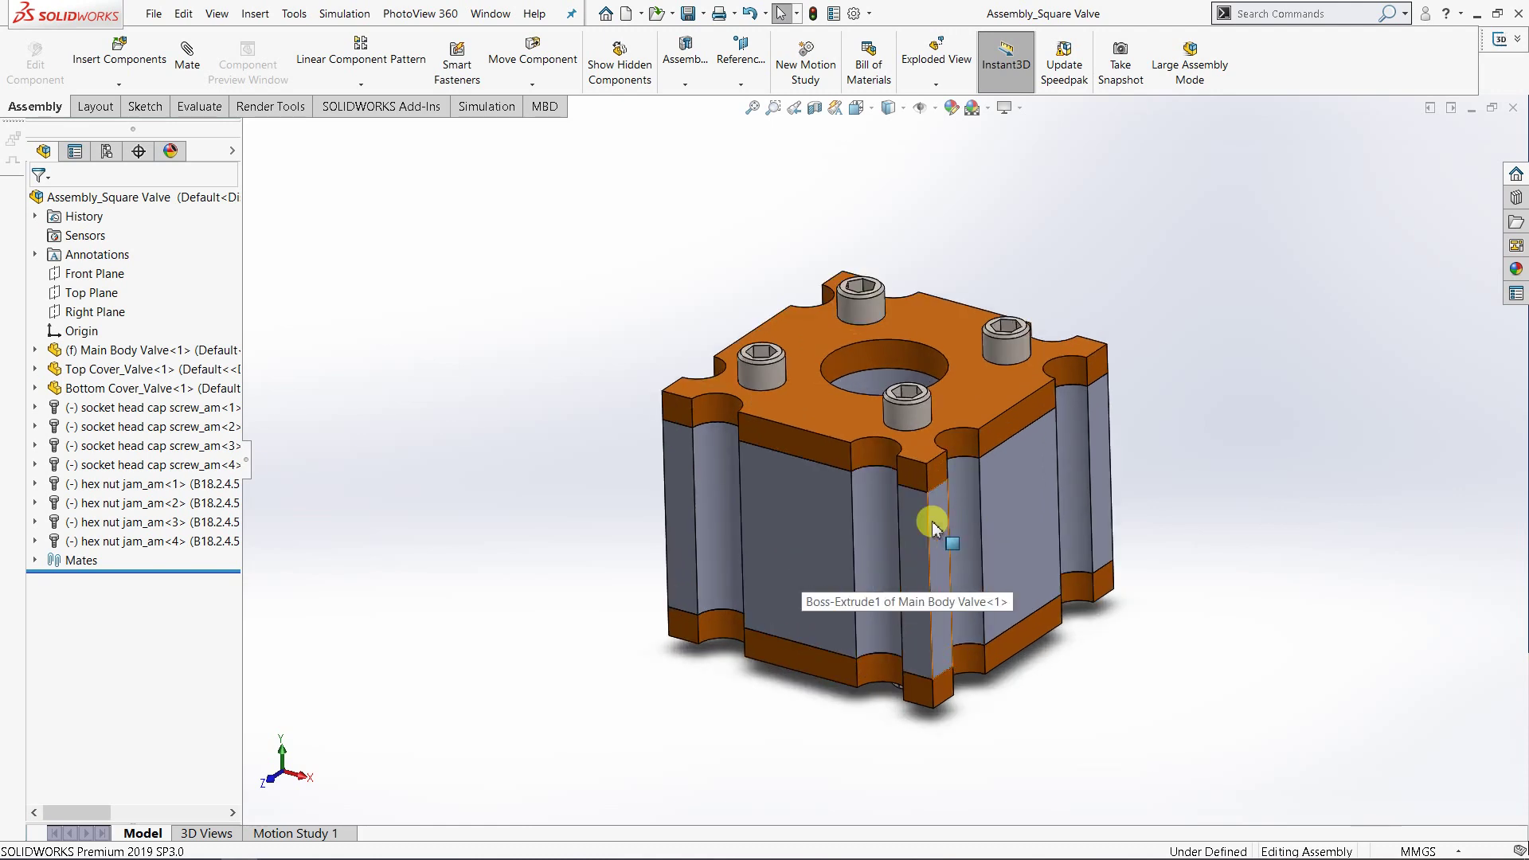
mouse_move(925, 522)
middle_mouse_down()
mouse_move(945, 368)
mouse_move(904, 509)
middle_mouse_up()
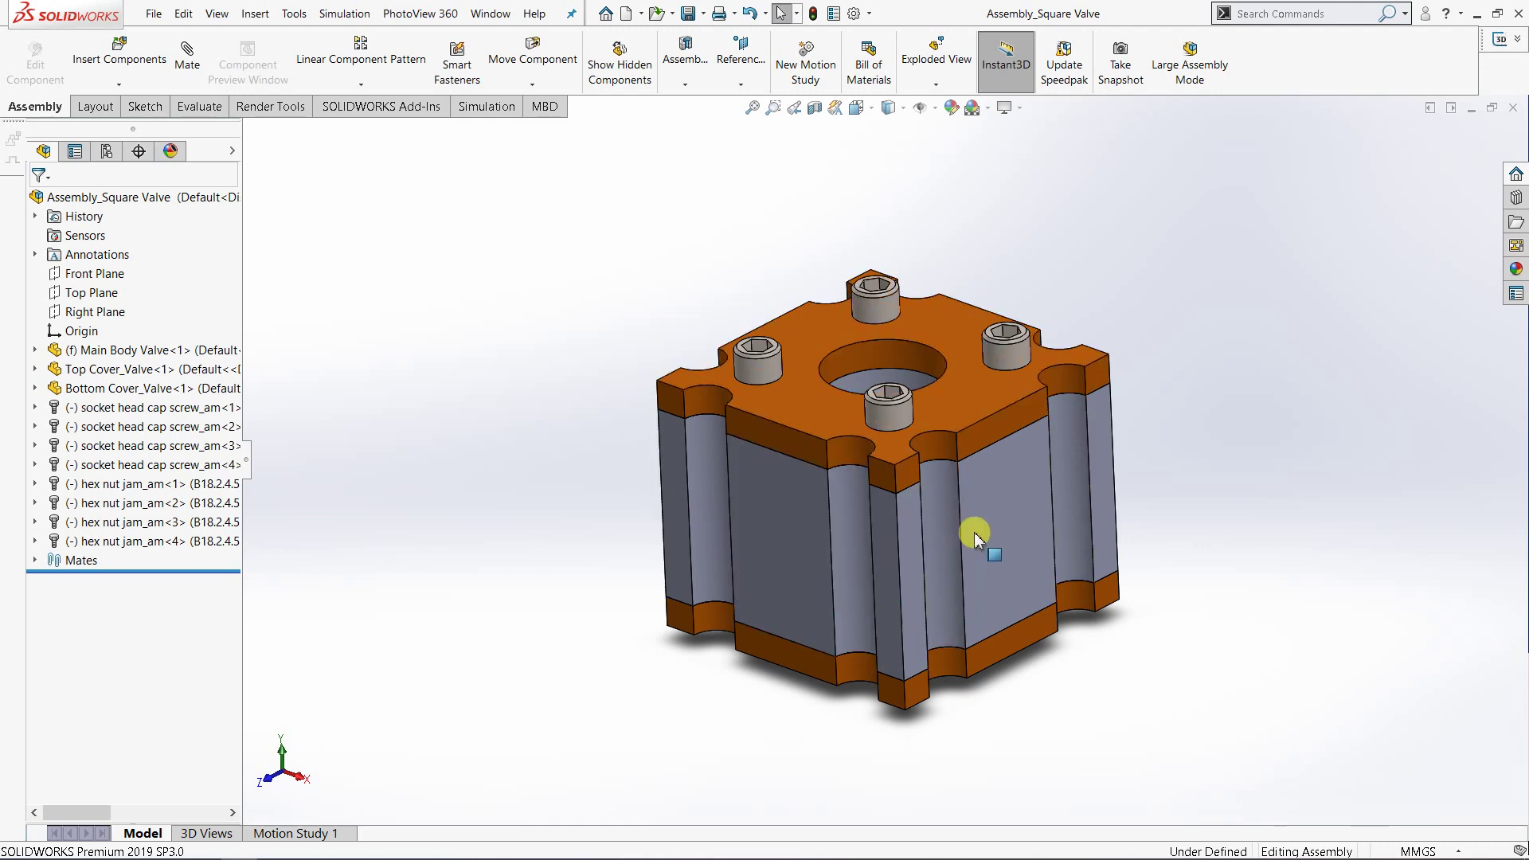
scroll(990, 499, "up", 3)
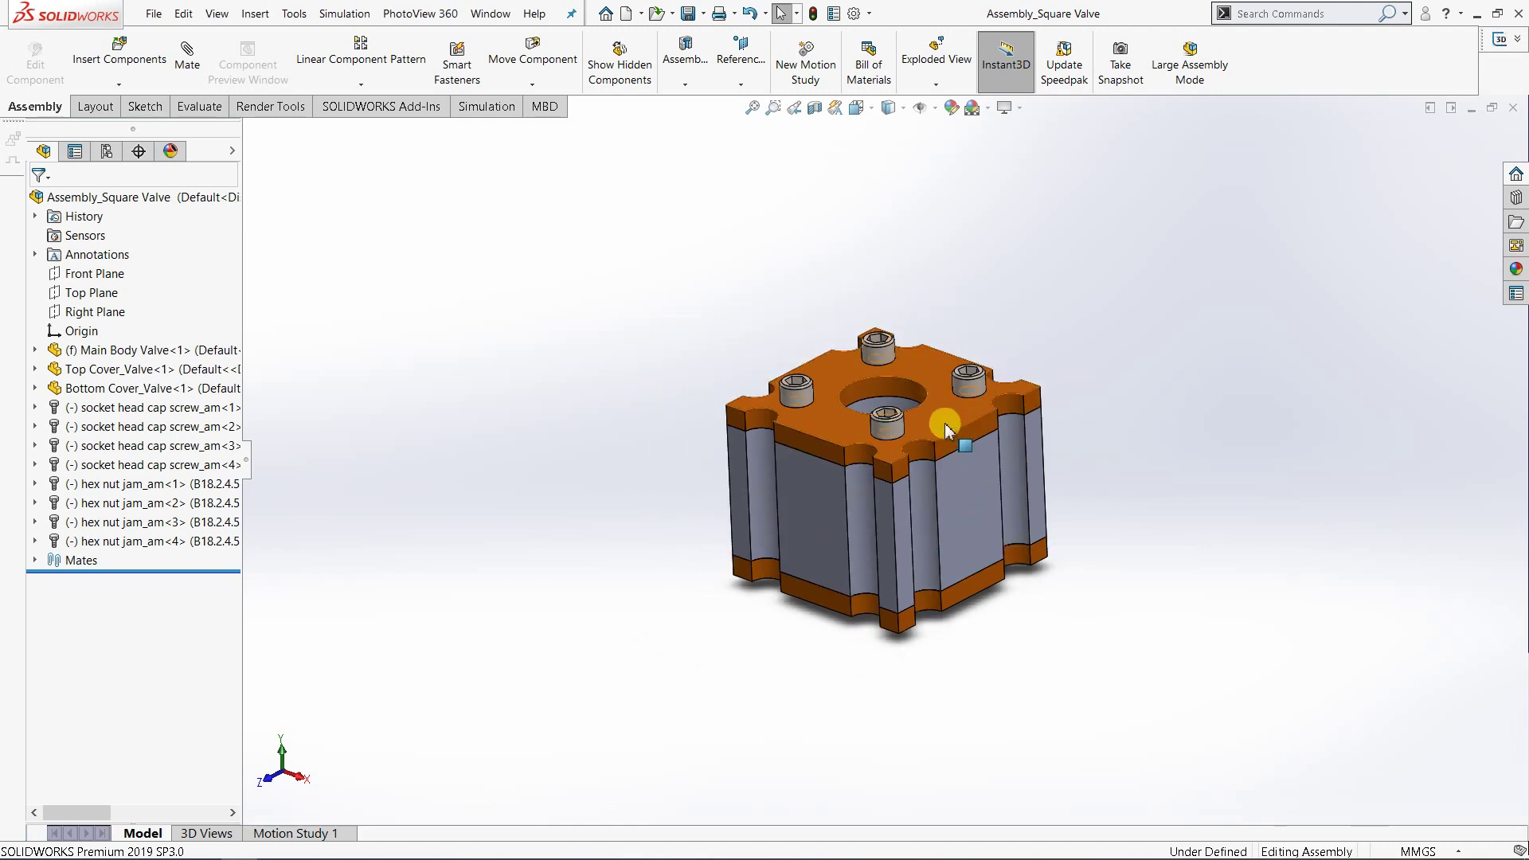
scroll(932, 442, "up", 2)
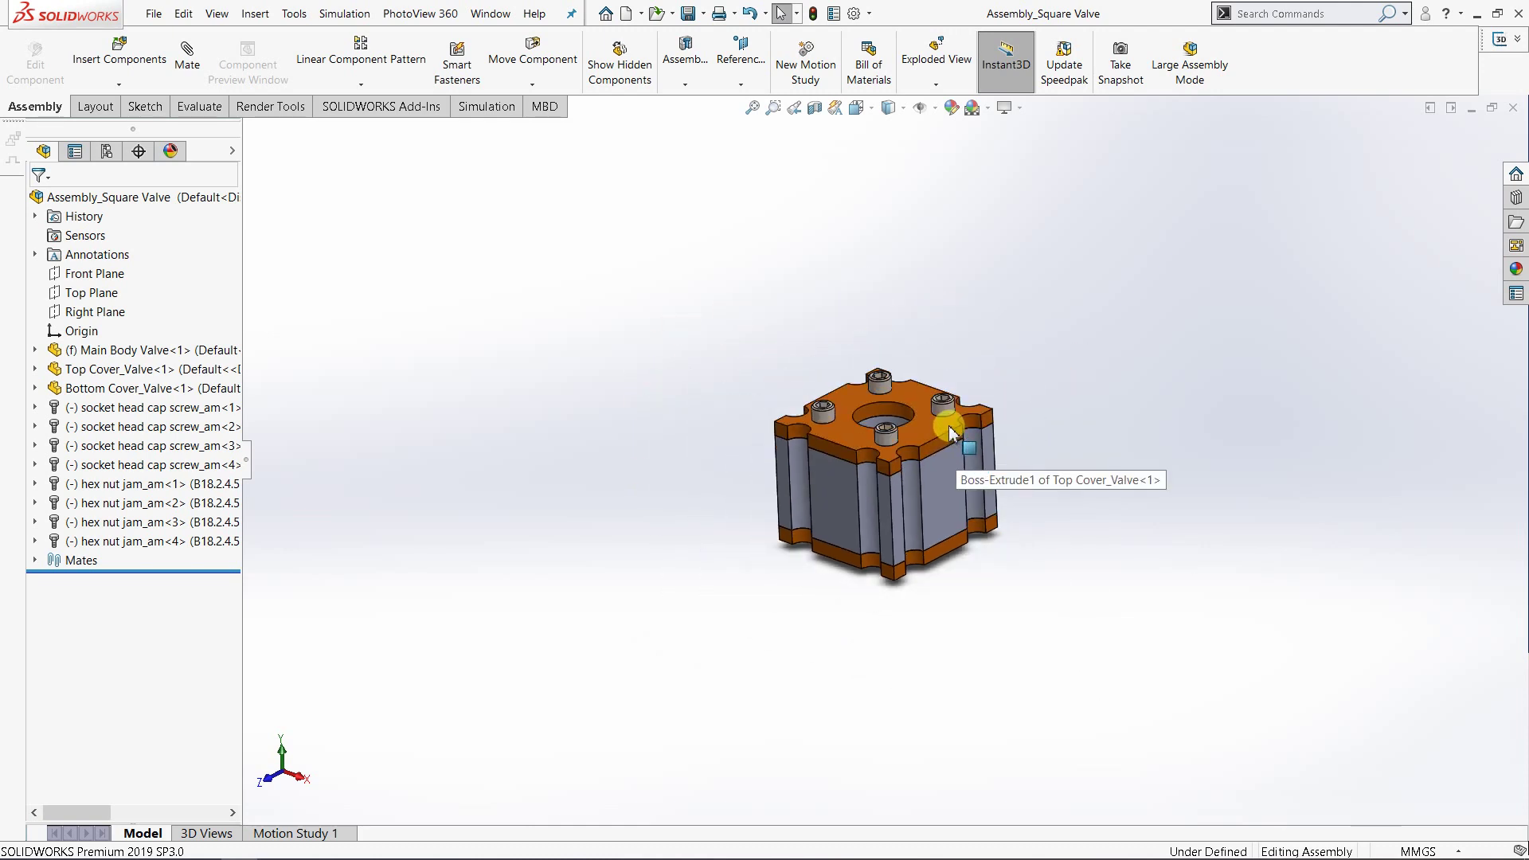
scroll(928, 440, "down", 4)
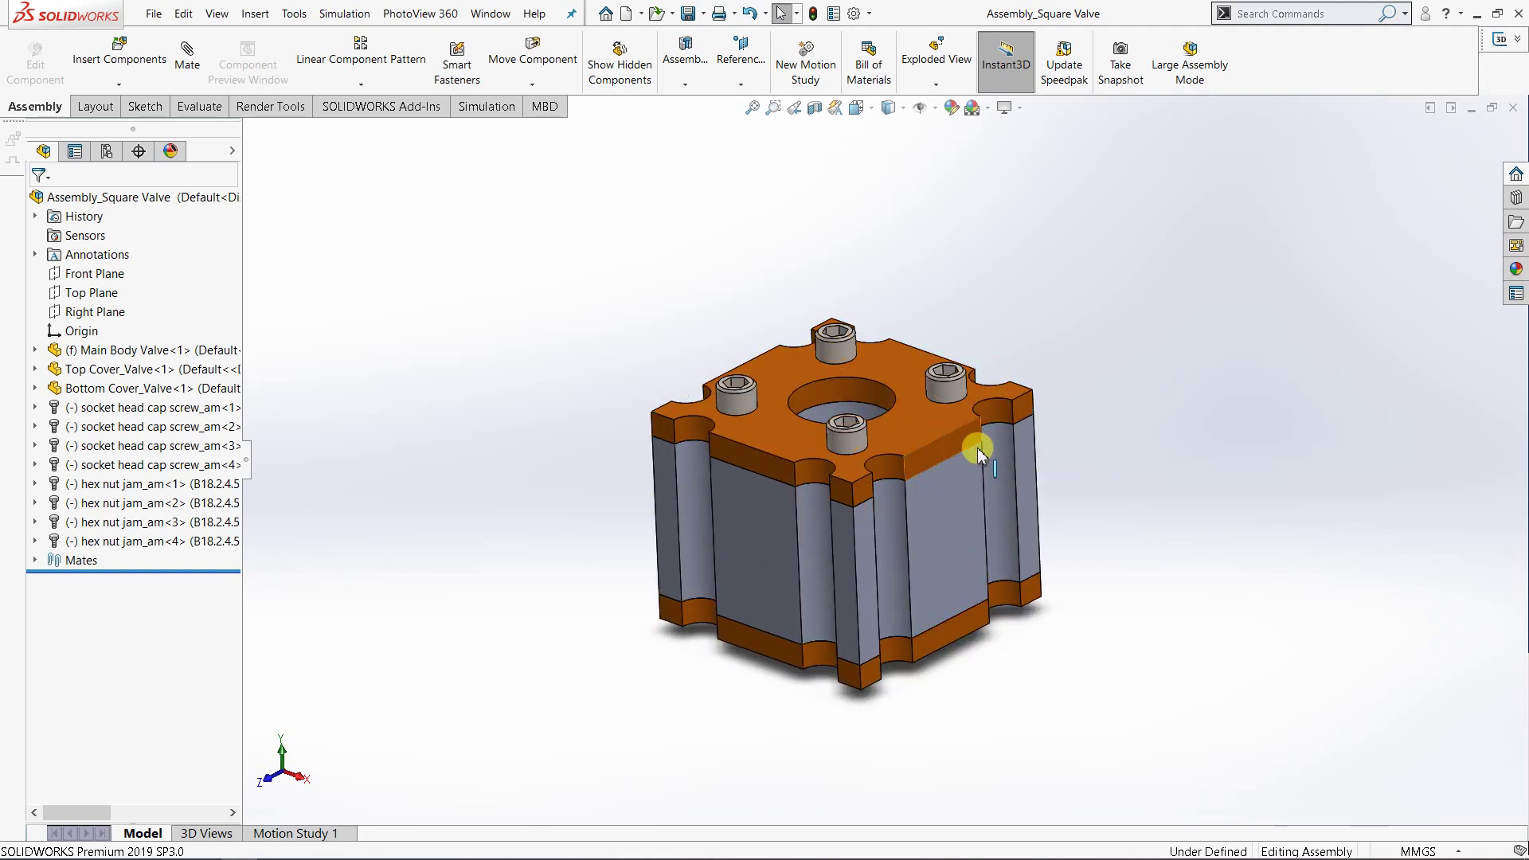
scroll(916, 474, "up", 1)
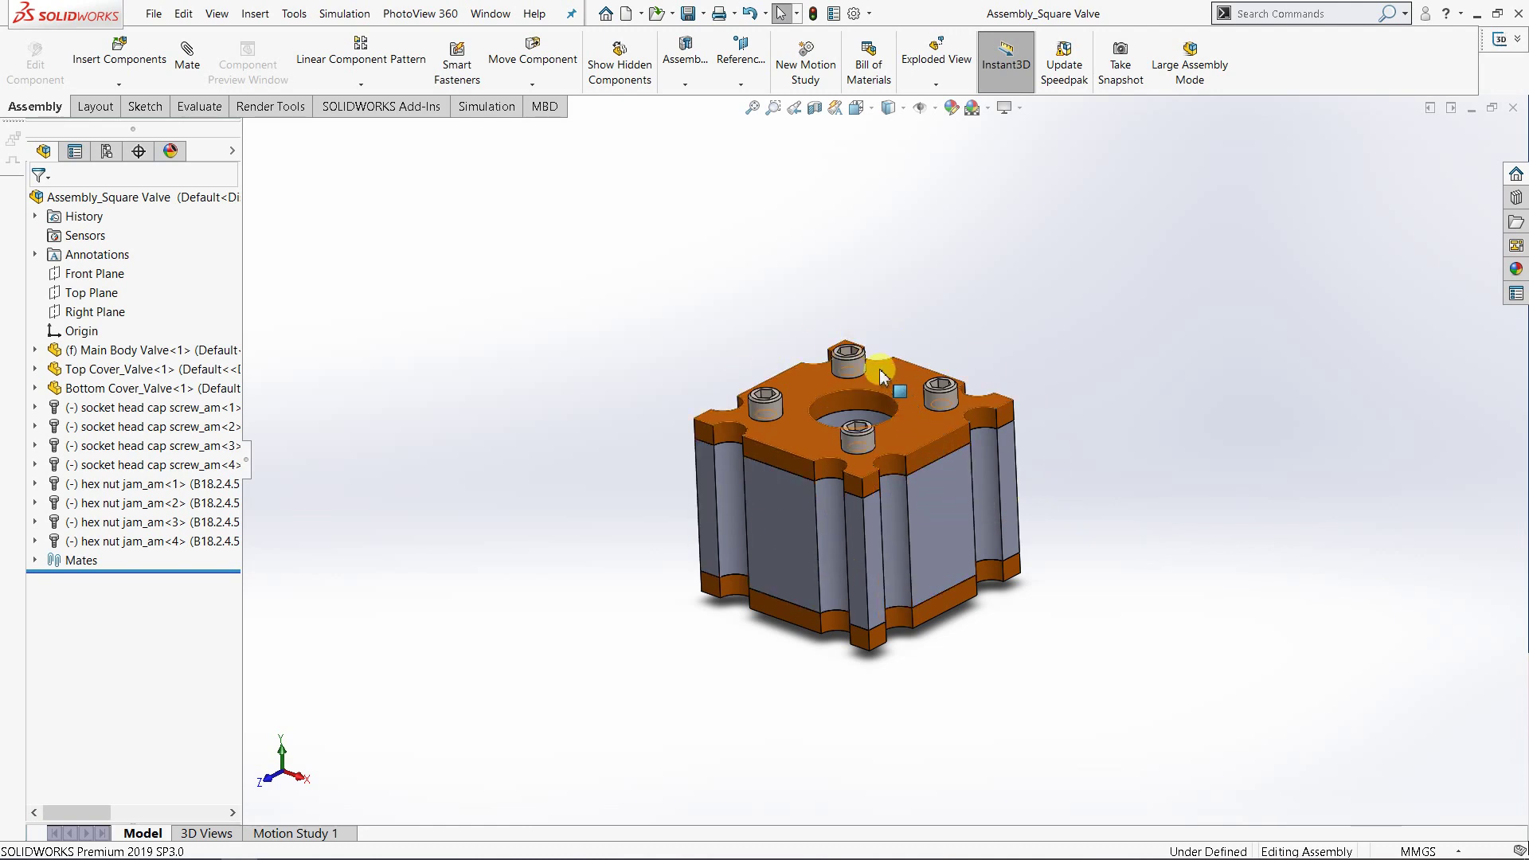
scroll(875, 365, "up", 2)
scroll(878, 379, "down", 1)
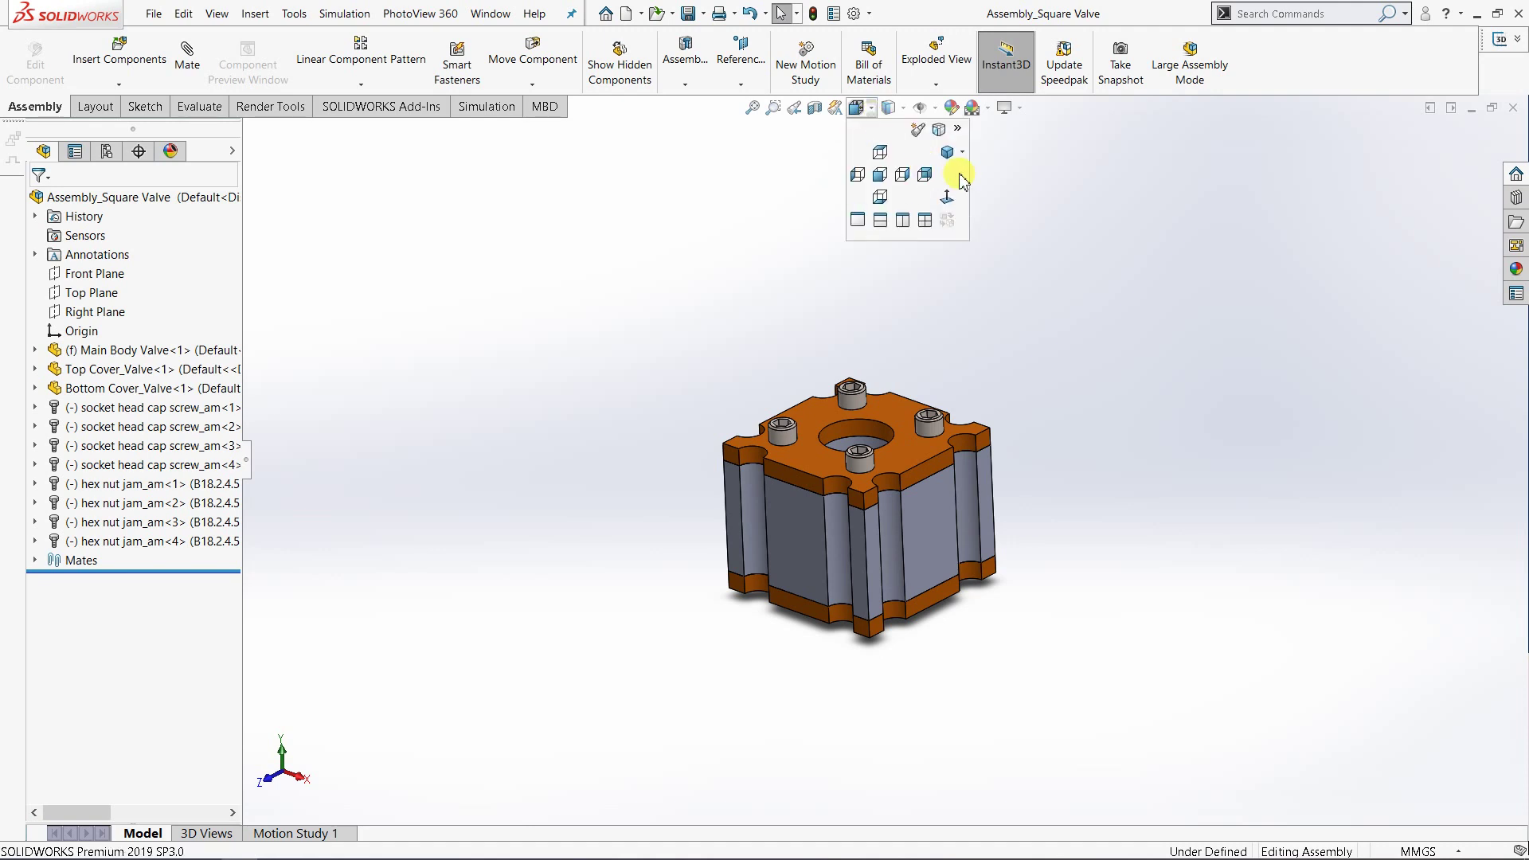
left_click(962, 154)
left_click(975, 174)
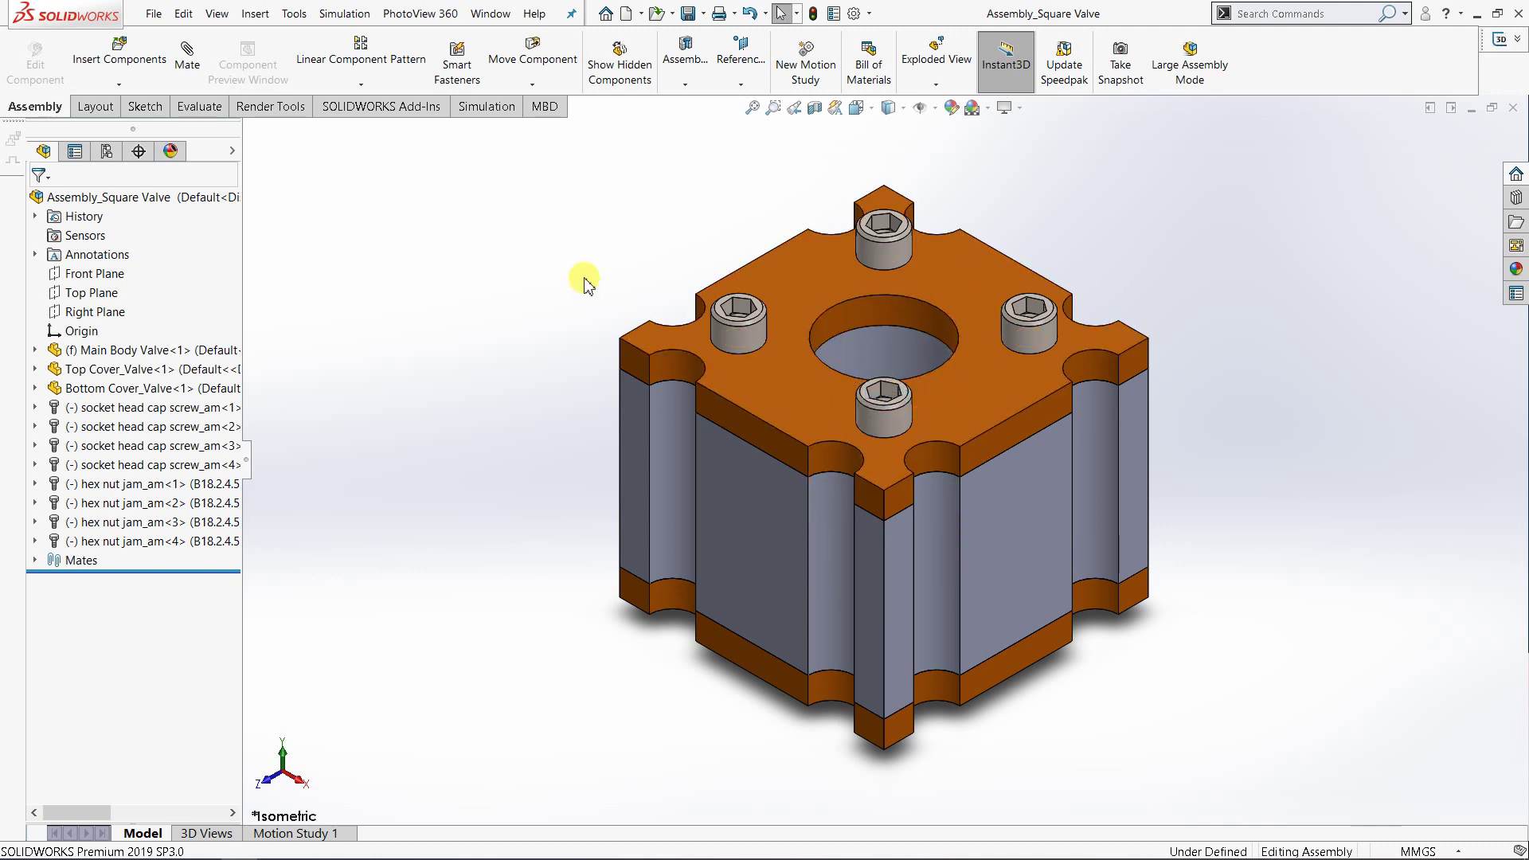
middle_click_drag(876, 351, 757, 324)
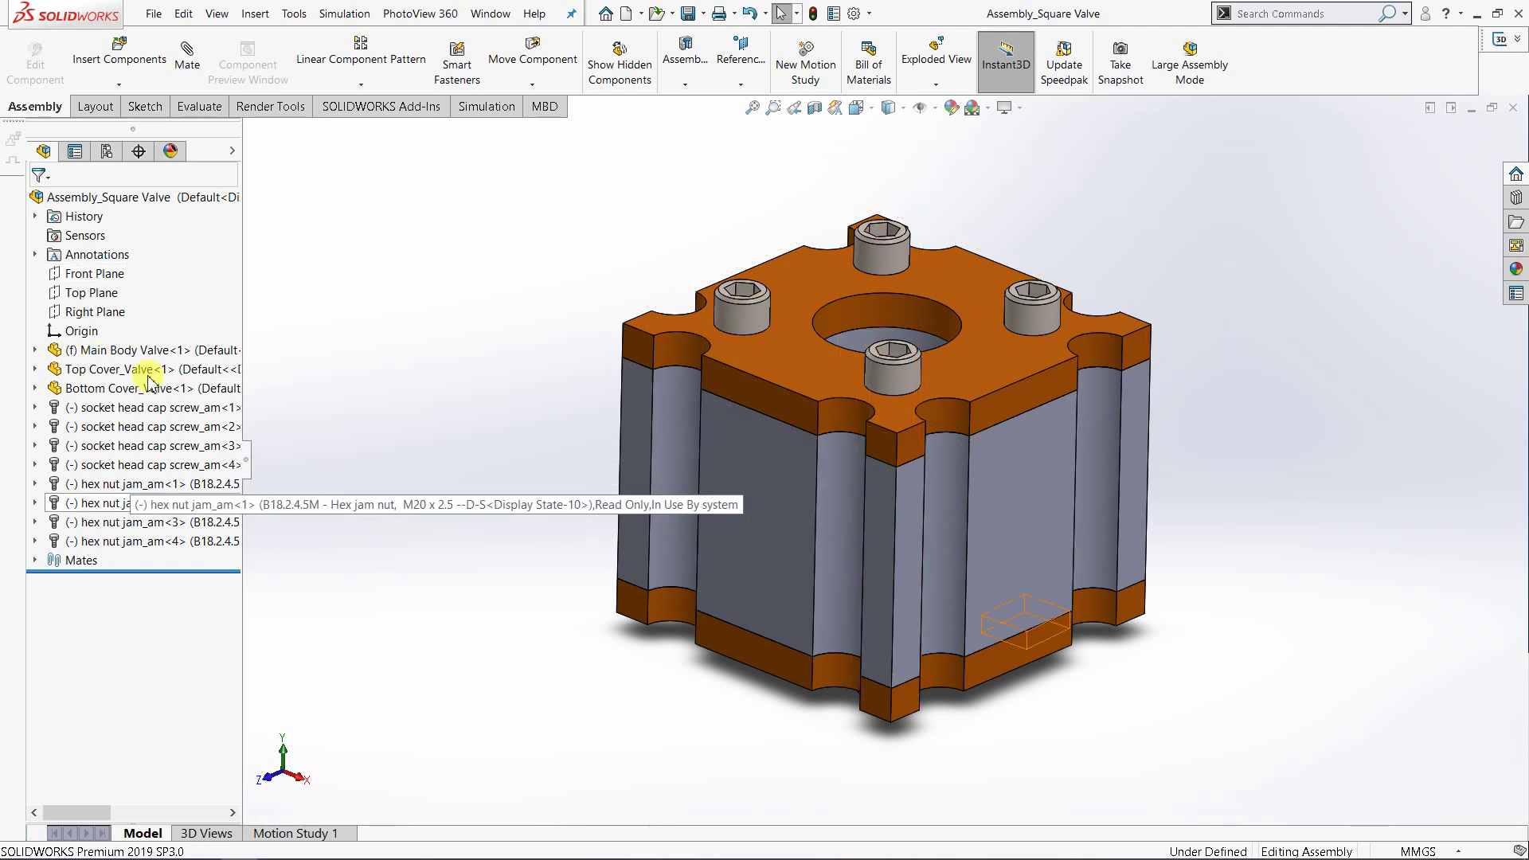
- Look through the assembly's component tree, properties, DimXpert data and appearances, finishing on its list of configurations
left_click(75, 151)
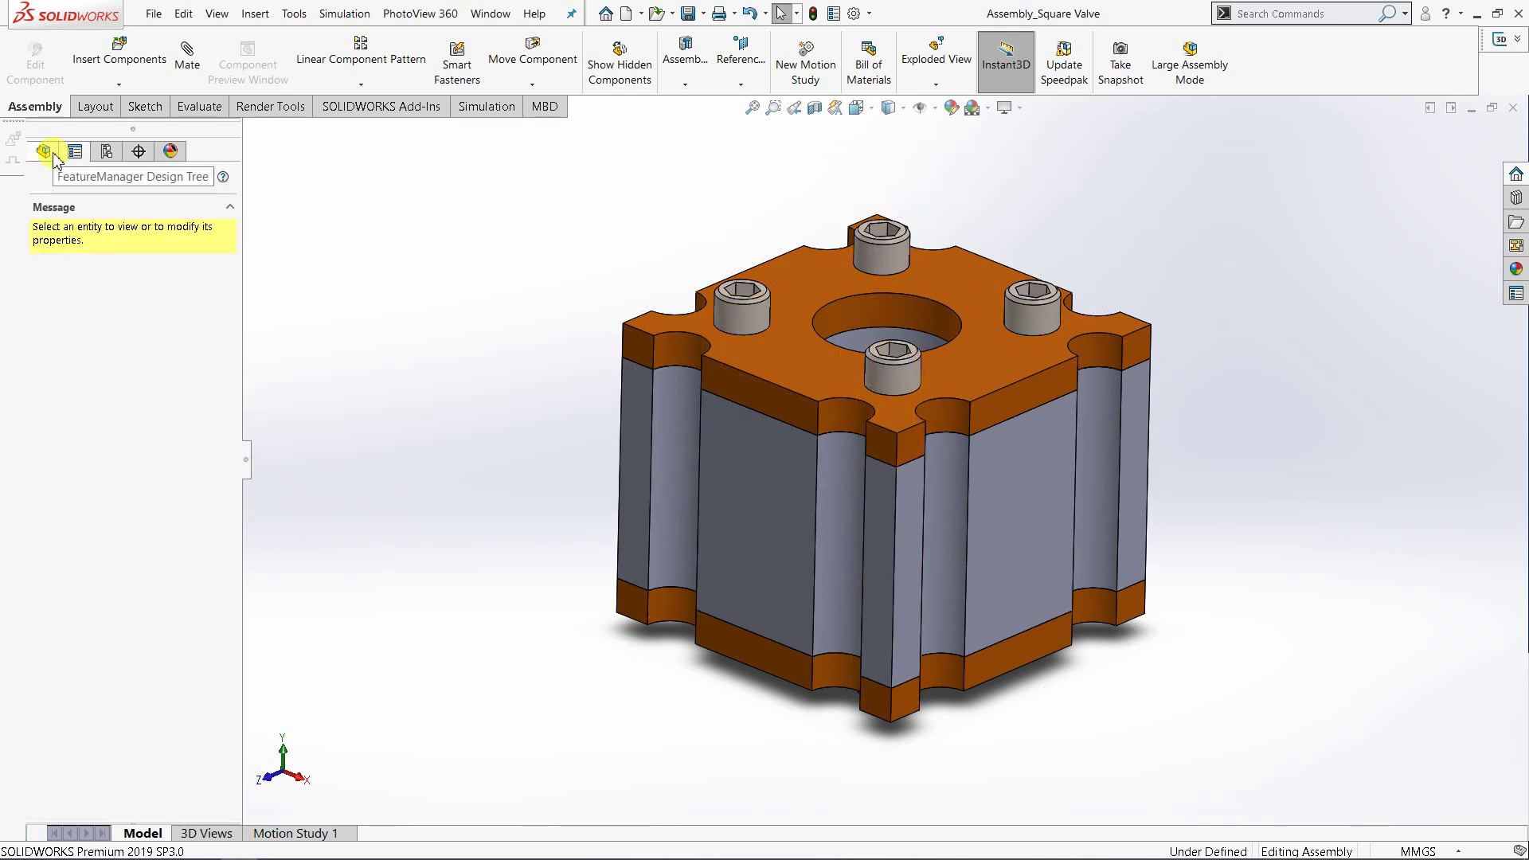
left_click(54, 156)
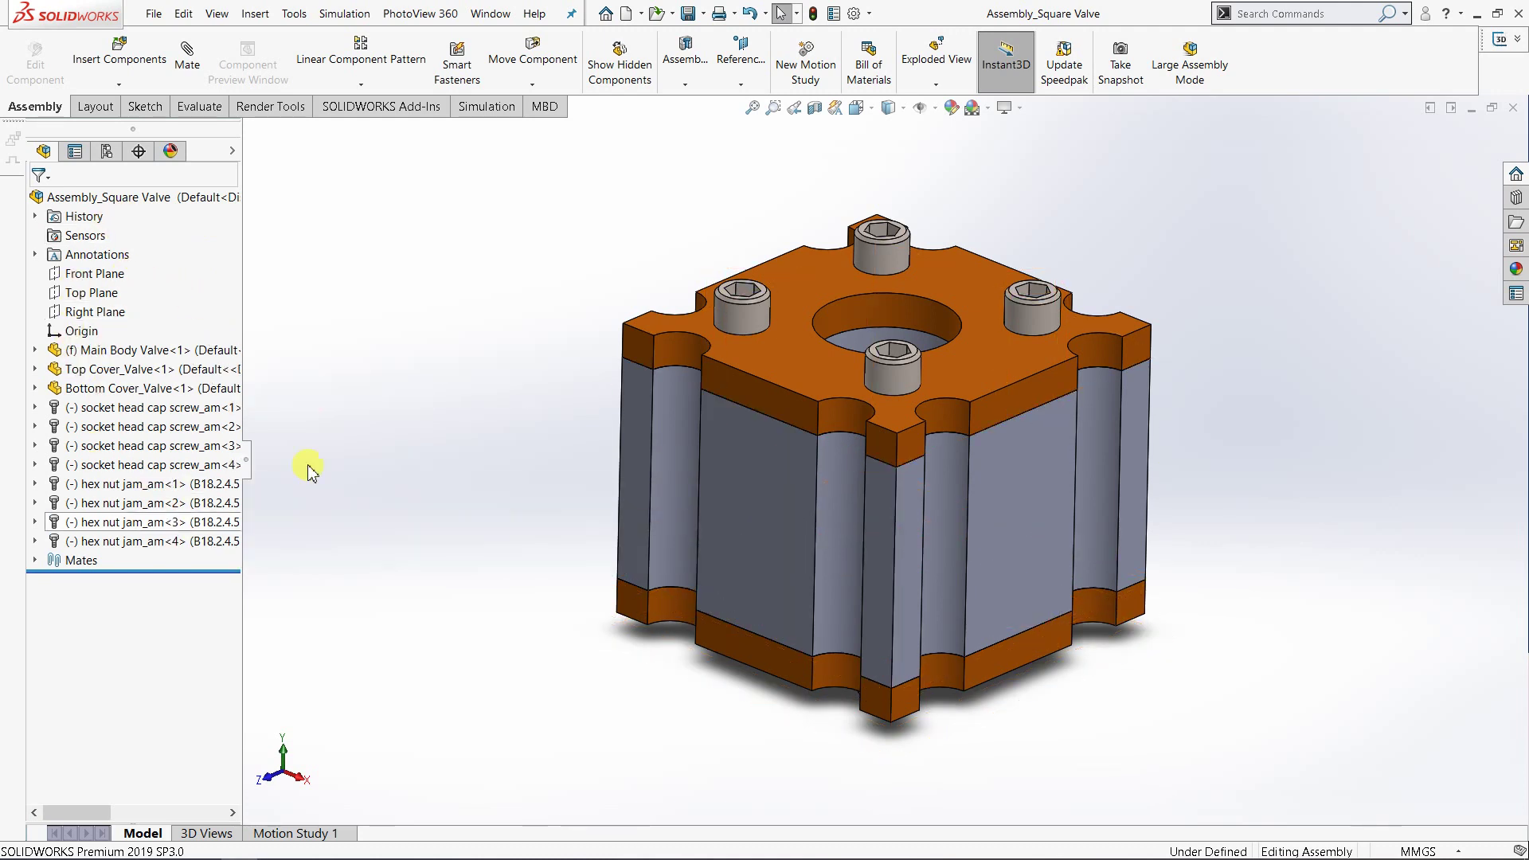
left_click(76, 153)
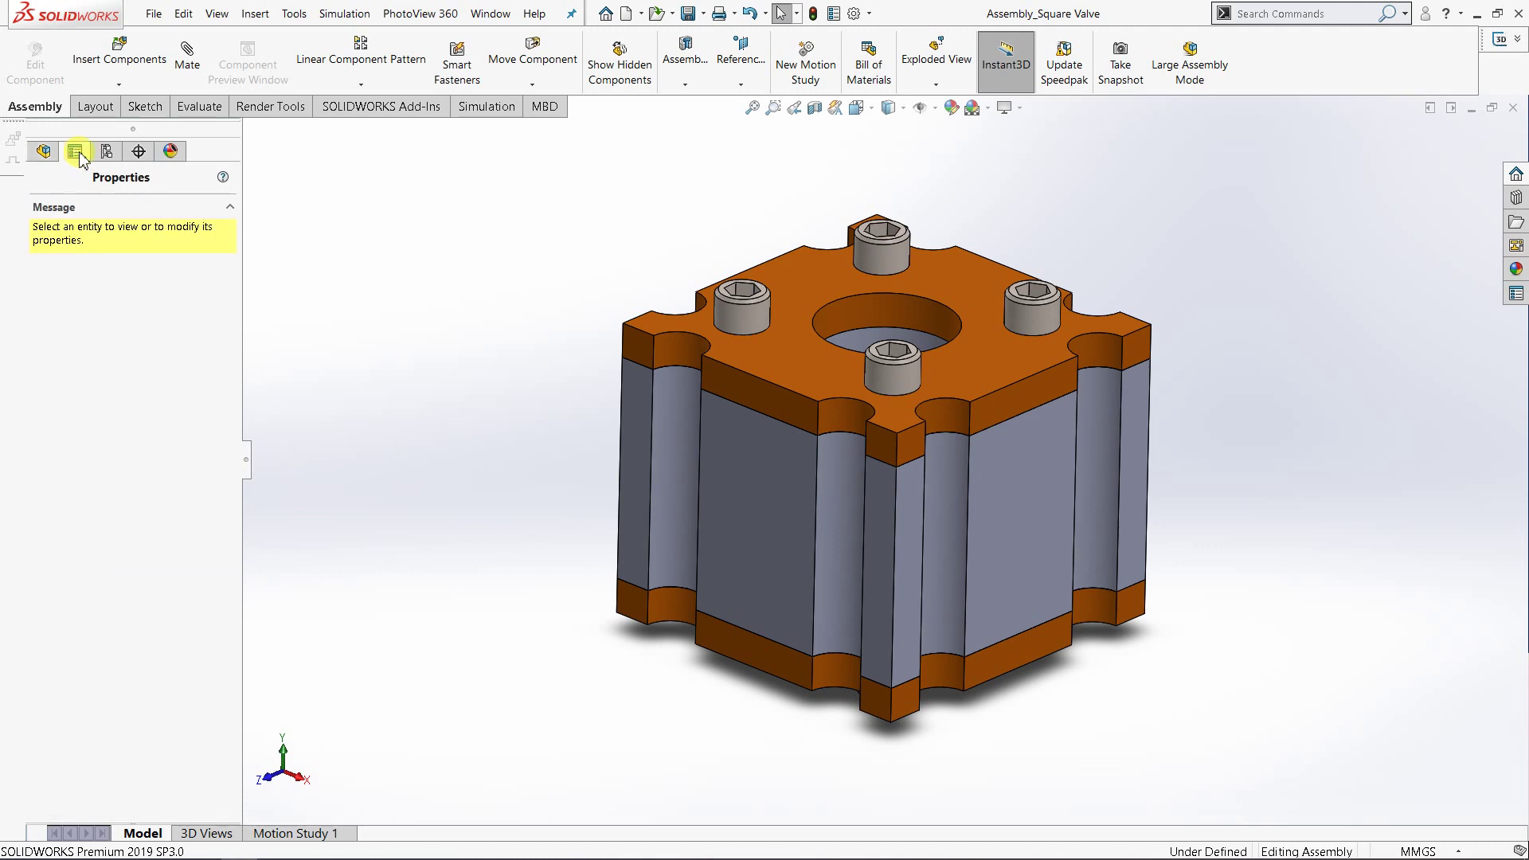
left_click(108, 155)
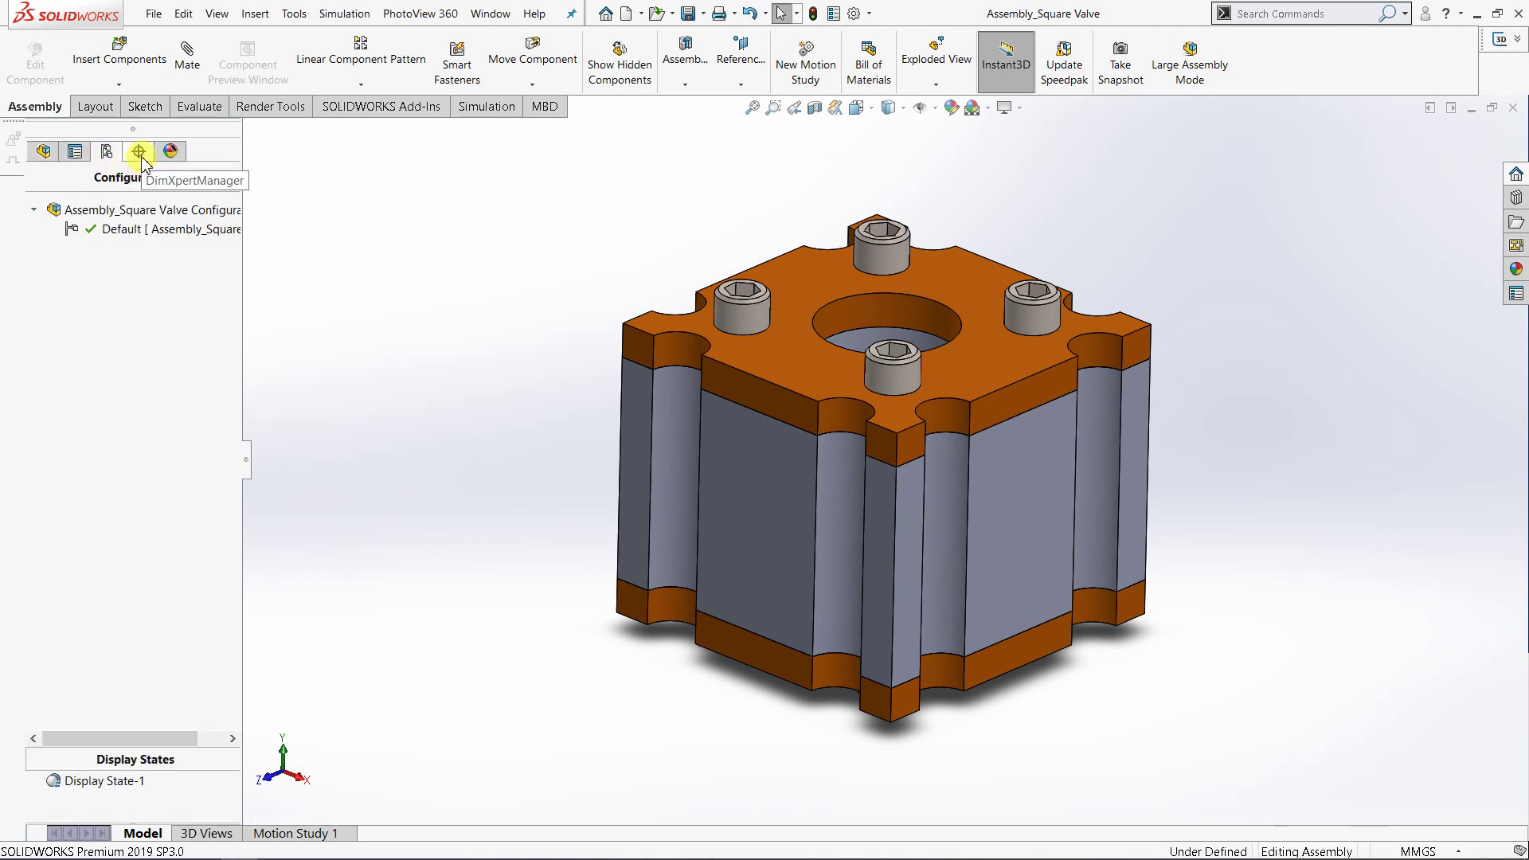
left_click(141, 155)
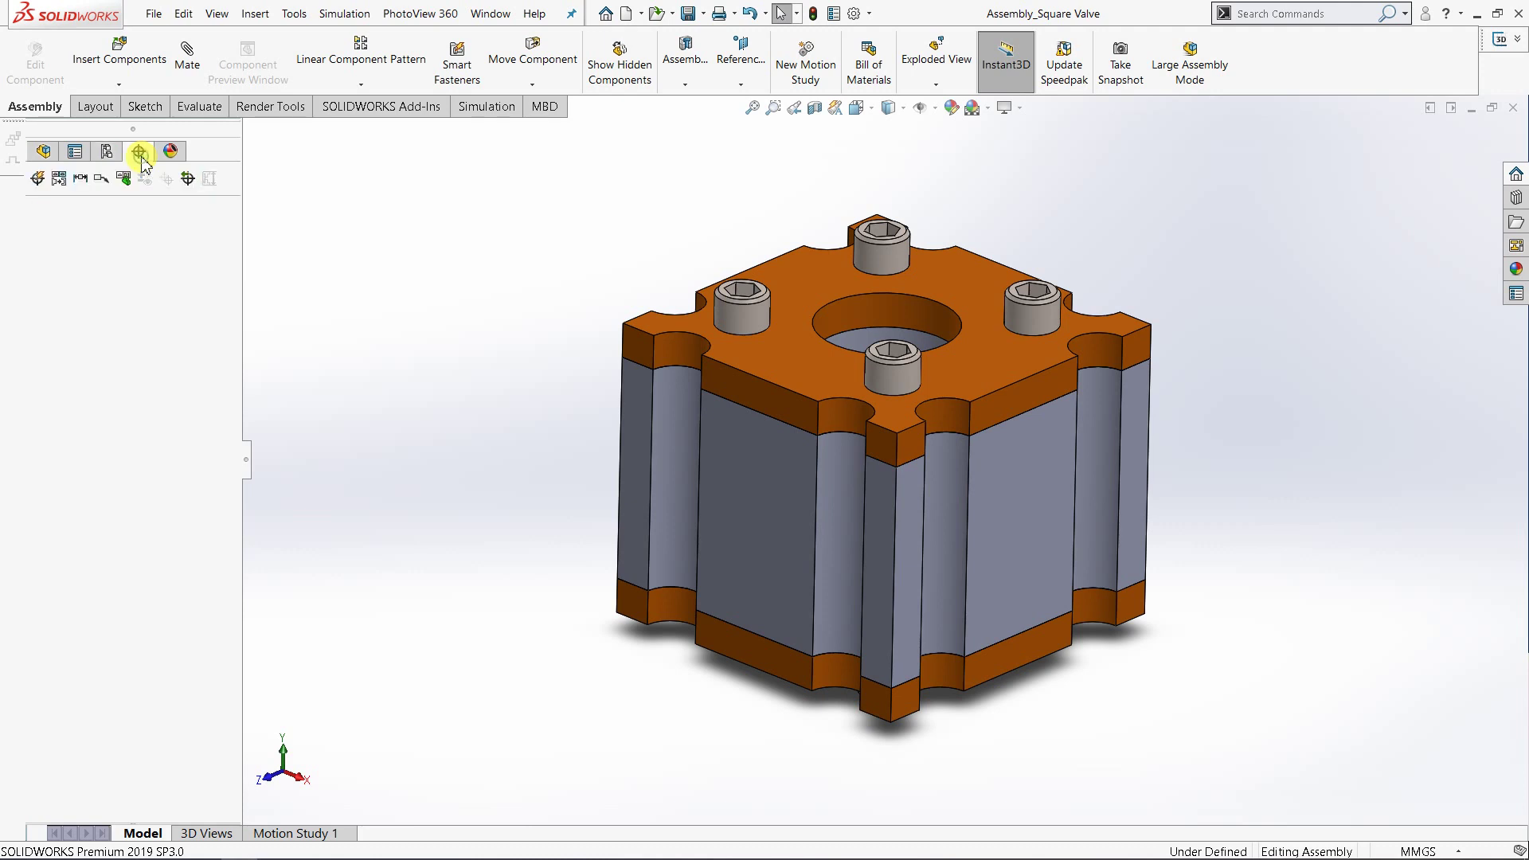
left_click(173, 153)
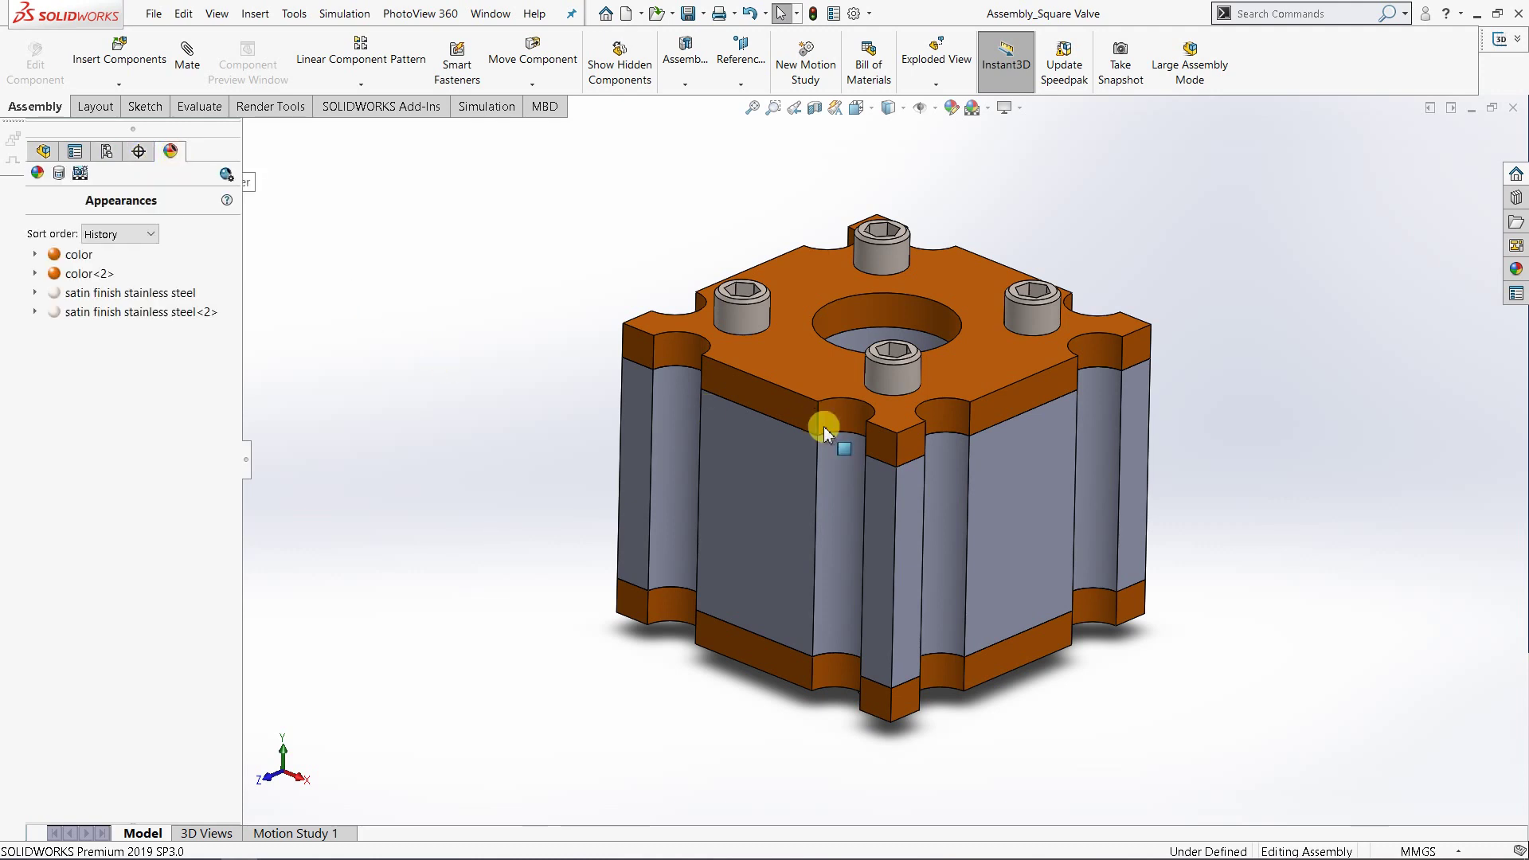
scroll(828, 426, "up", 2)
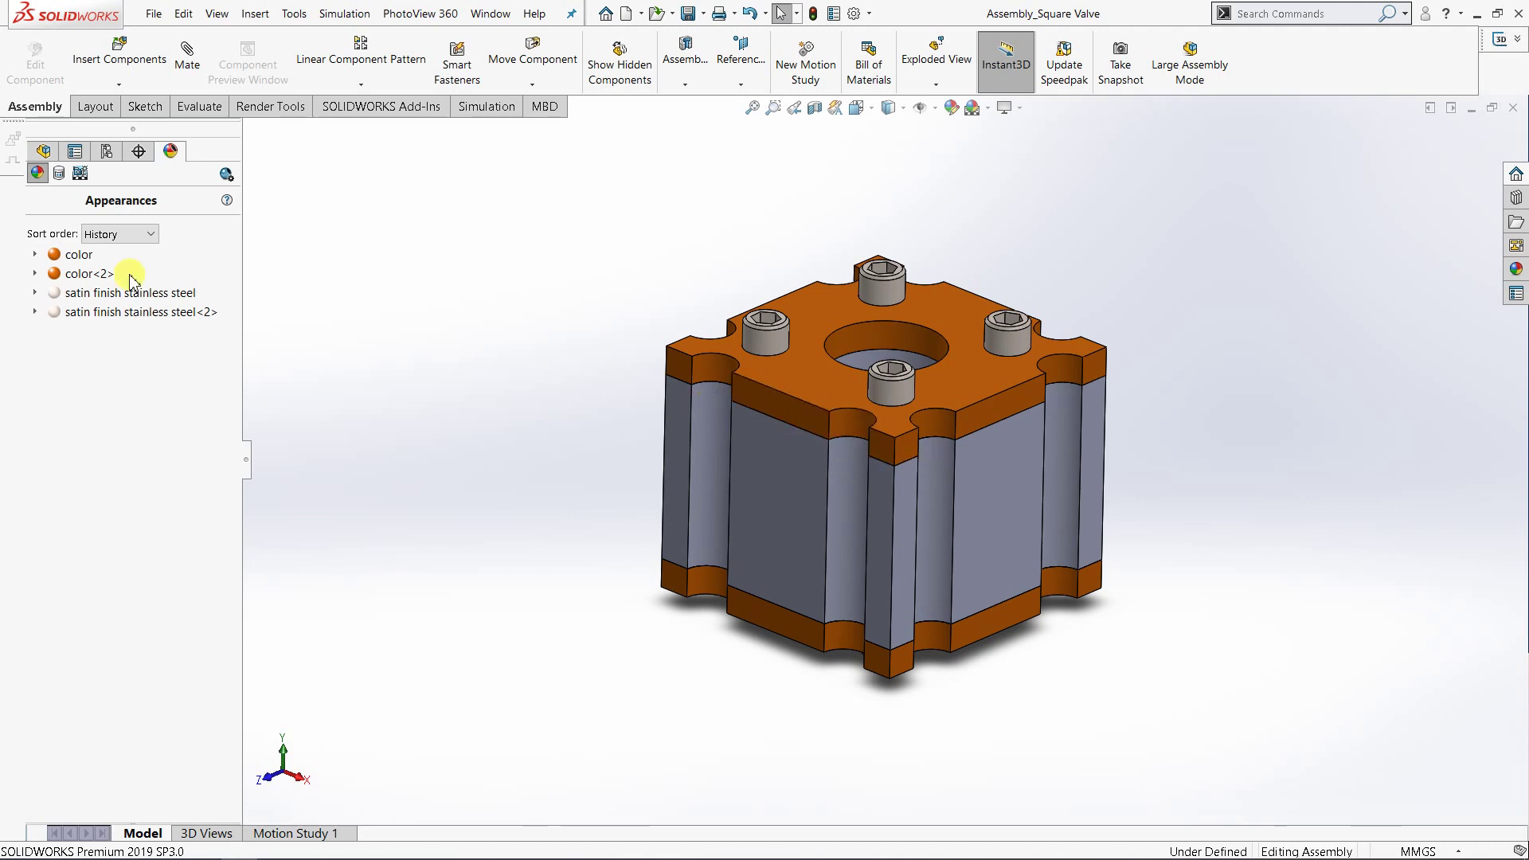
left_click(106, 153)
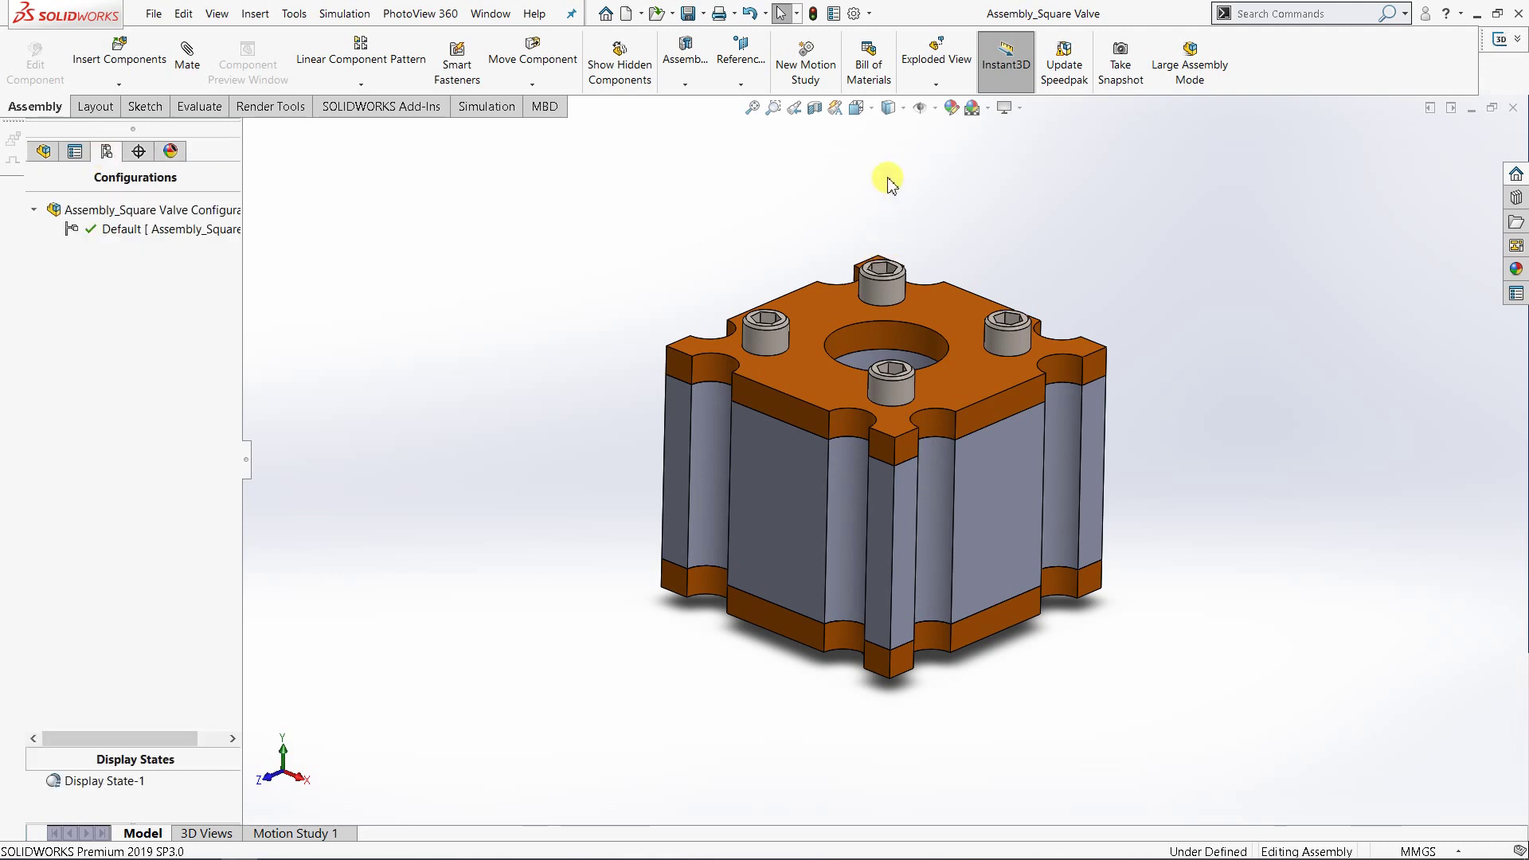
- Set the assembly to isometric orientation and start a new exploded view
left_click(857, 107)
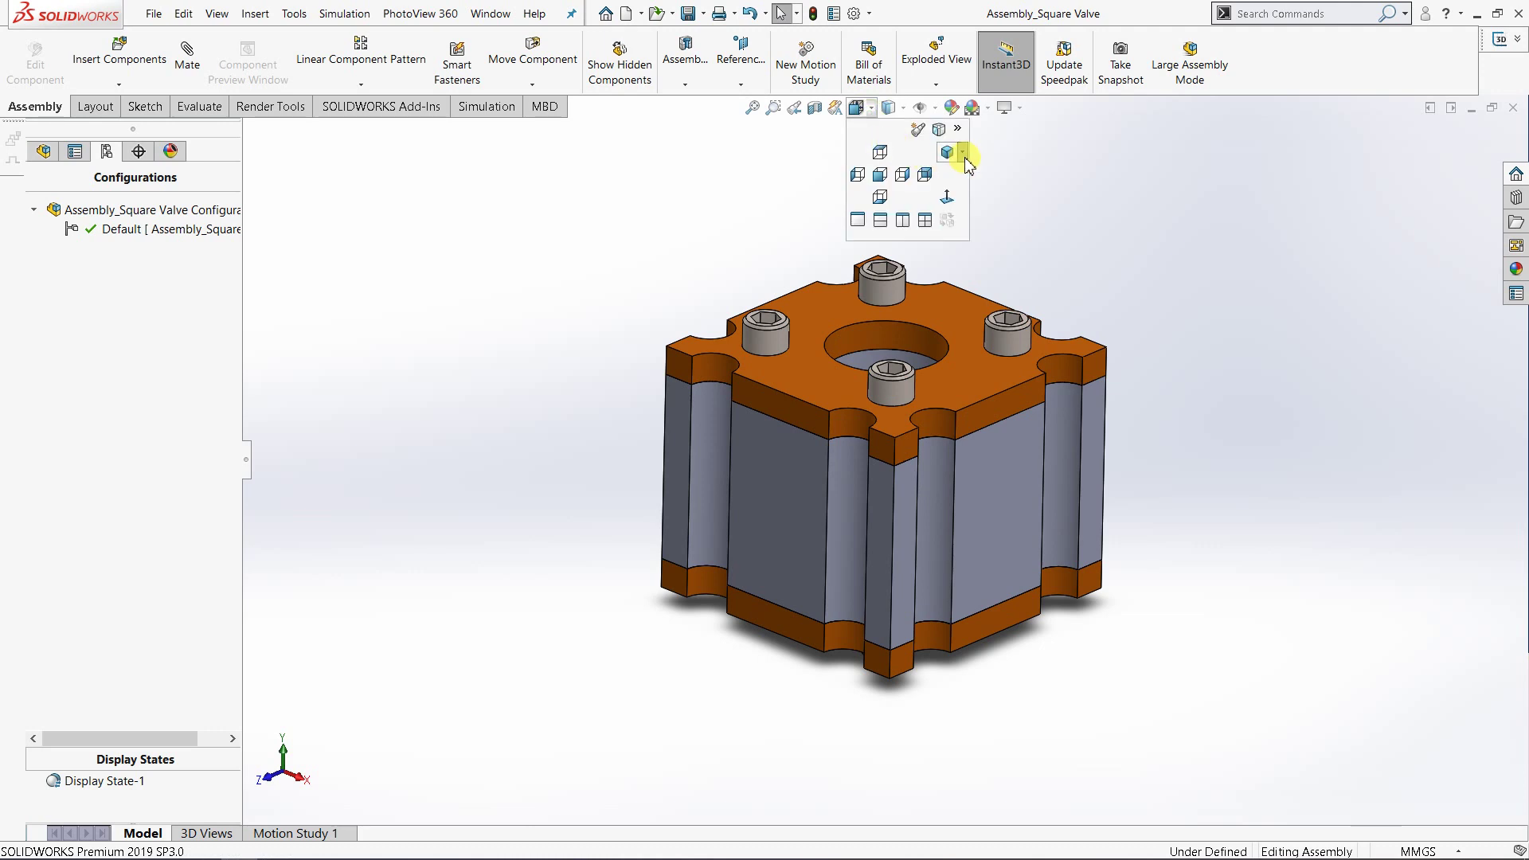
left_click(963, 152)
left_click(987, 164)
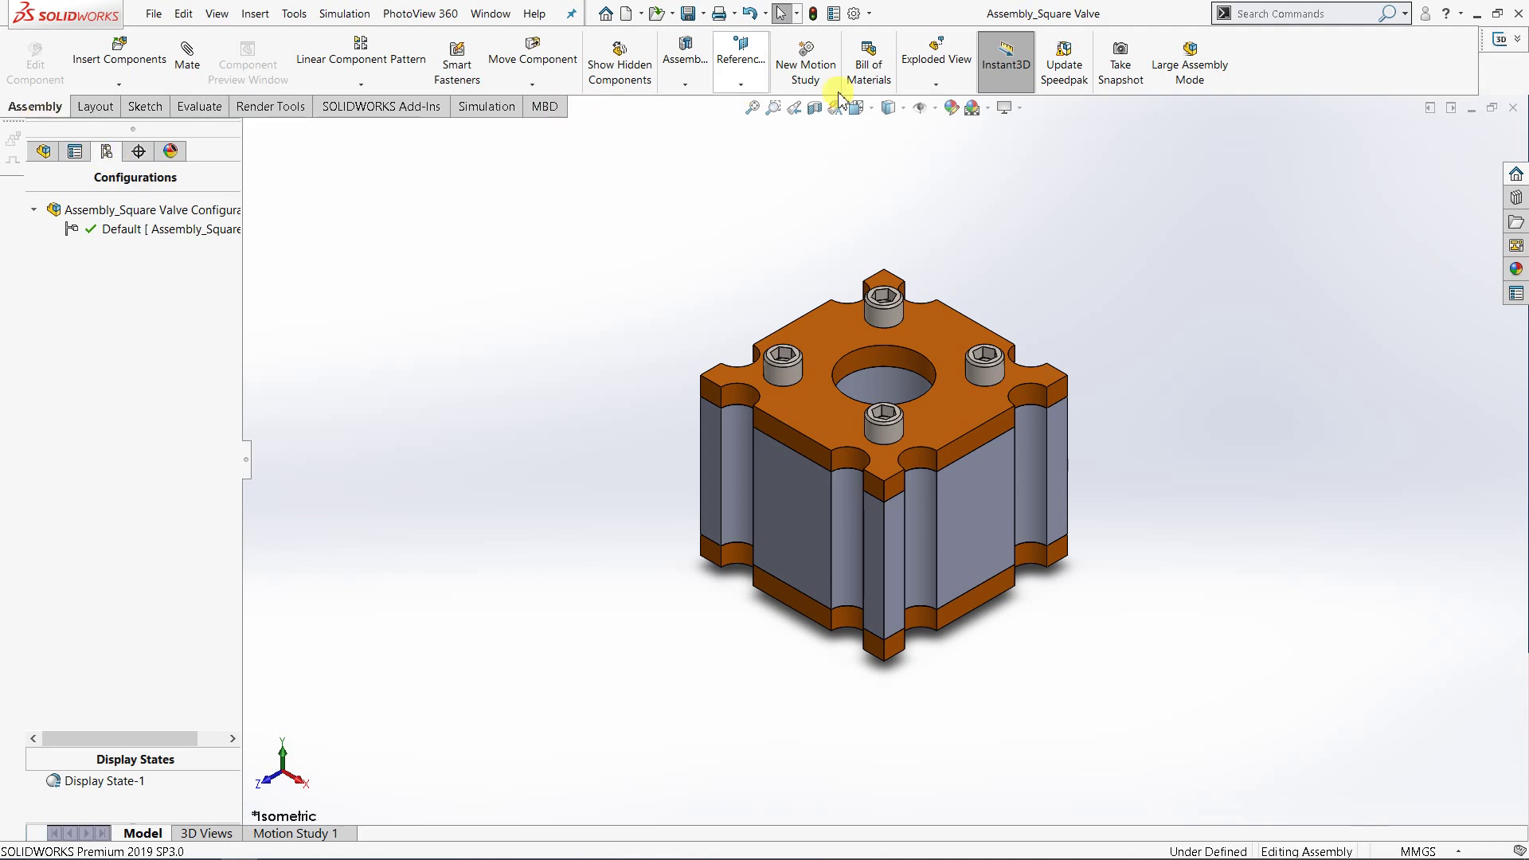
left_click(947, 67)
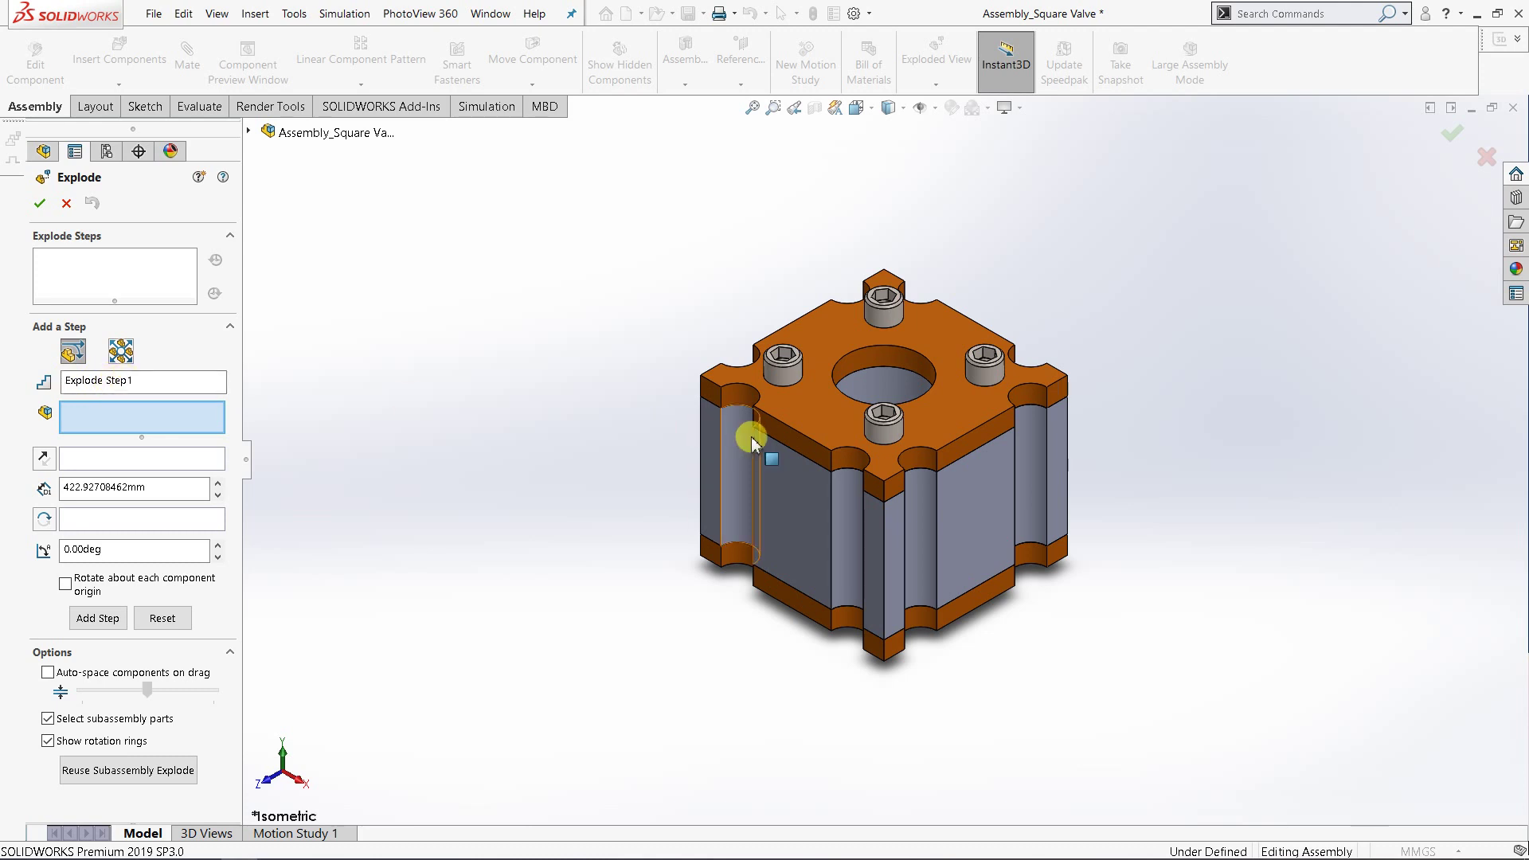
middle_click_drag(865, 396, 898, 388)
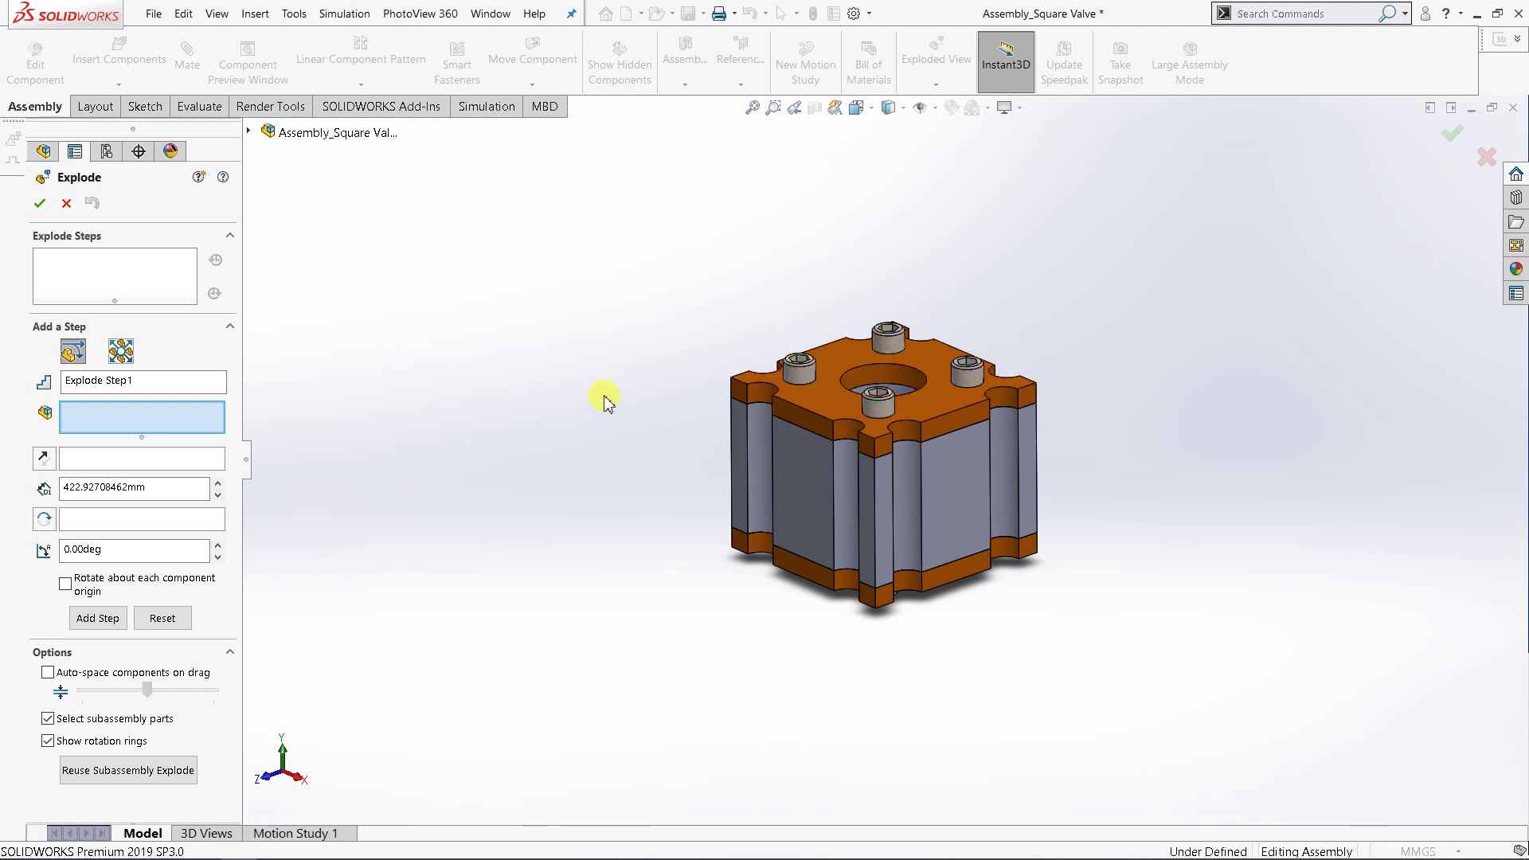
left_click(96, 386)
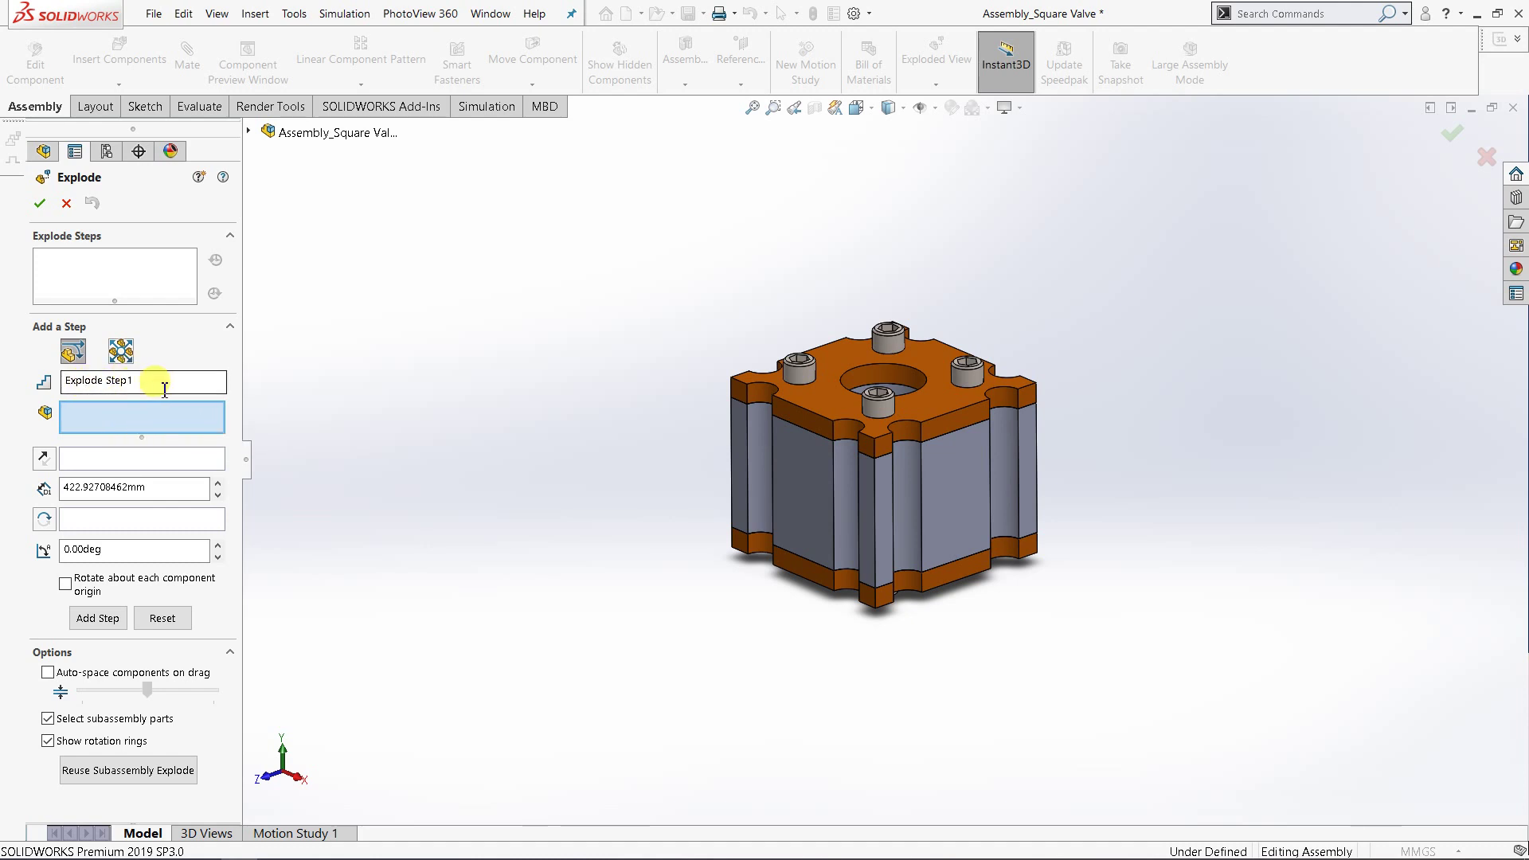
scroll(940, 295, "up", 1)
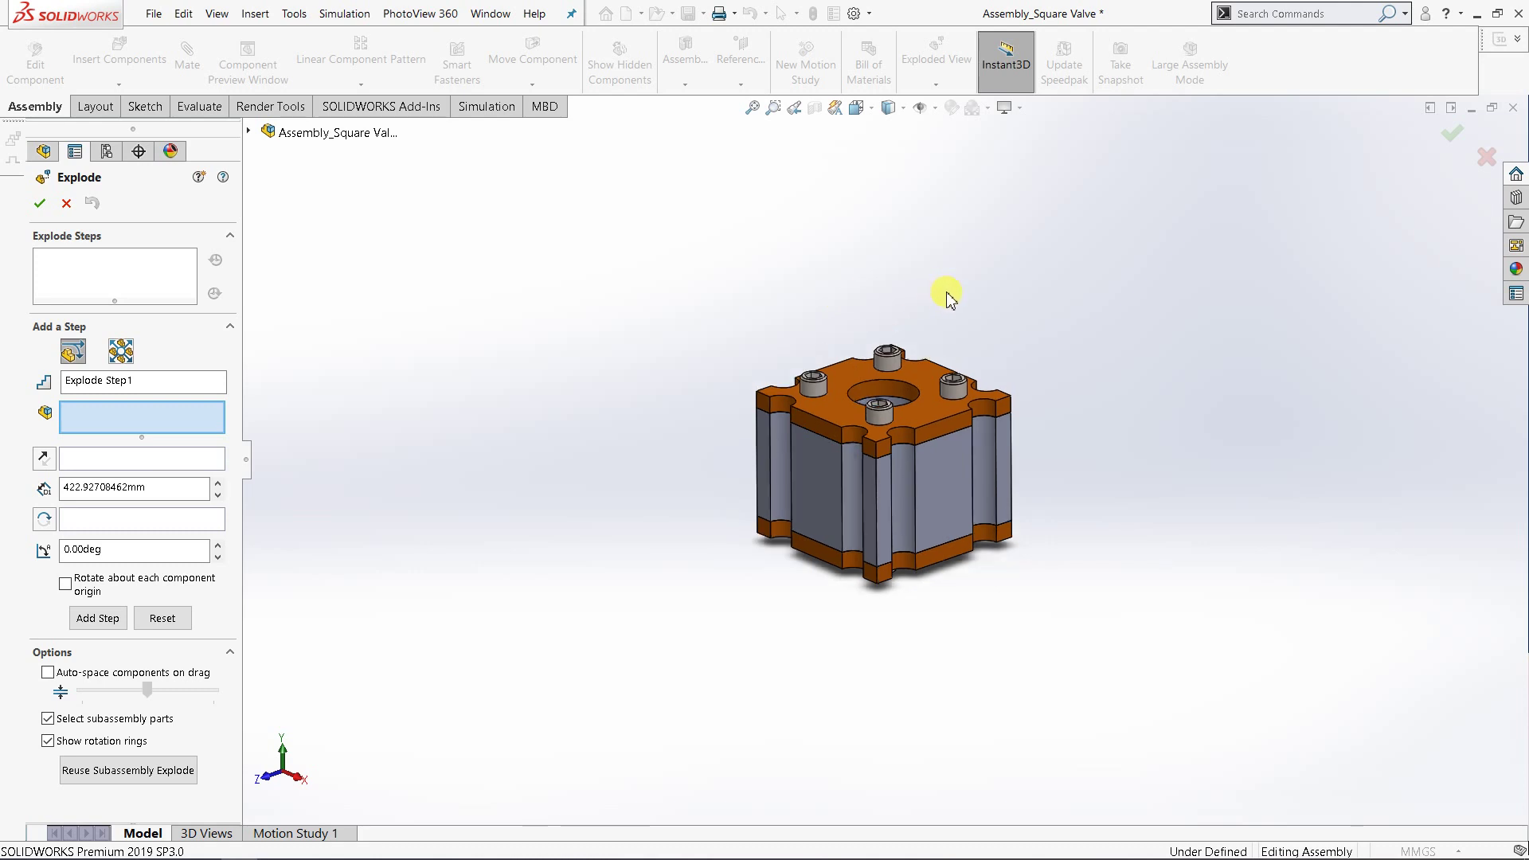
scroll(948, 296, "down", 1)
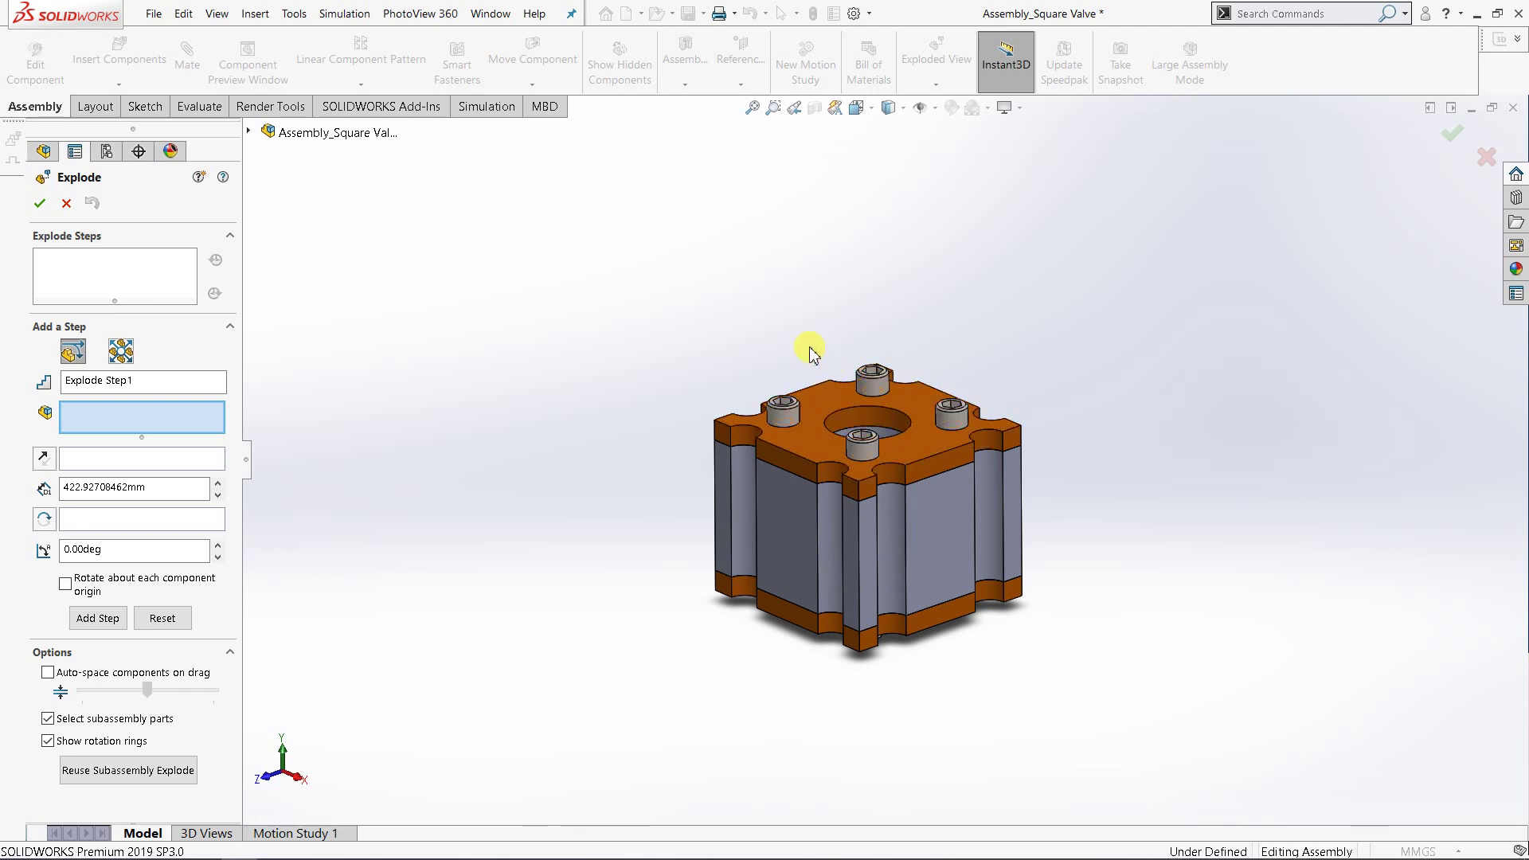
- Explode the four socket head cap screws about 316 mm upward along the Y axis
left_click(786, 414)
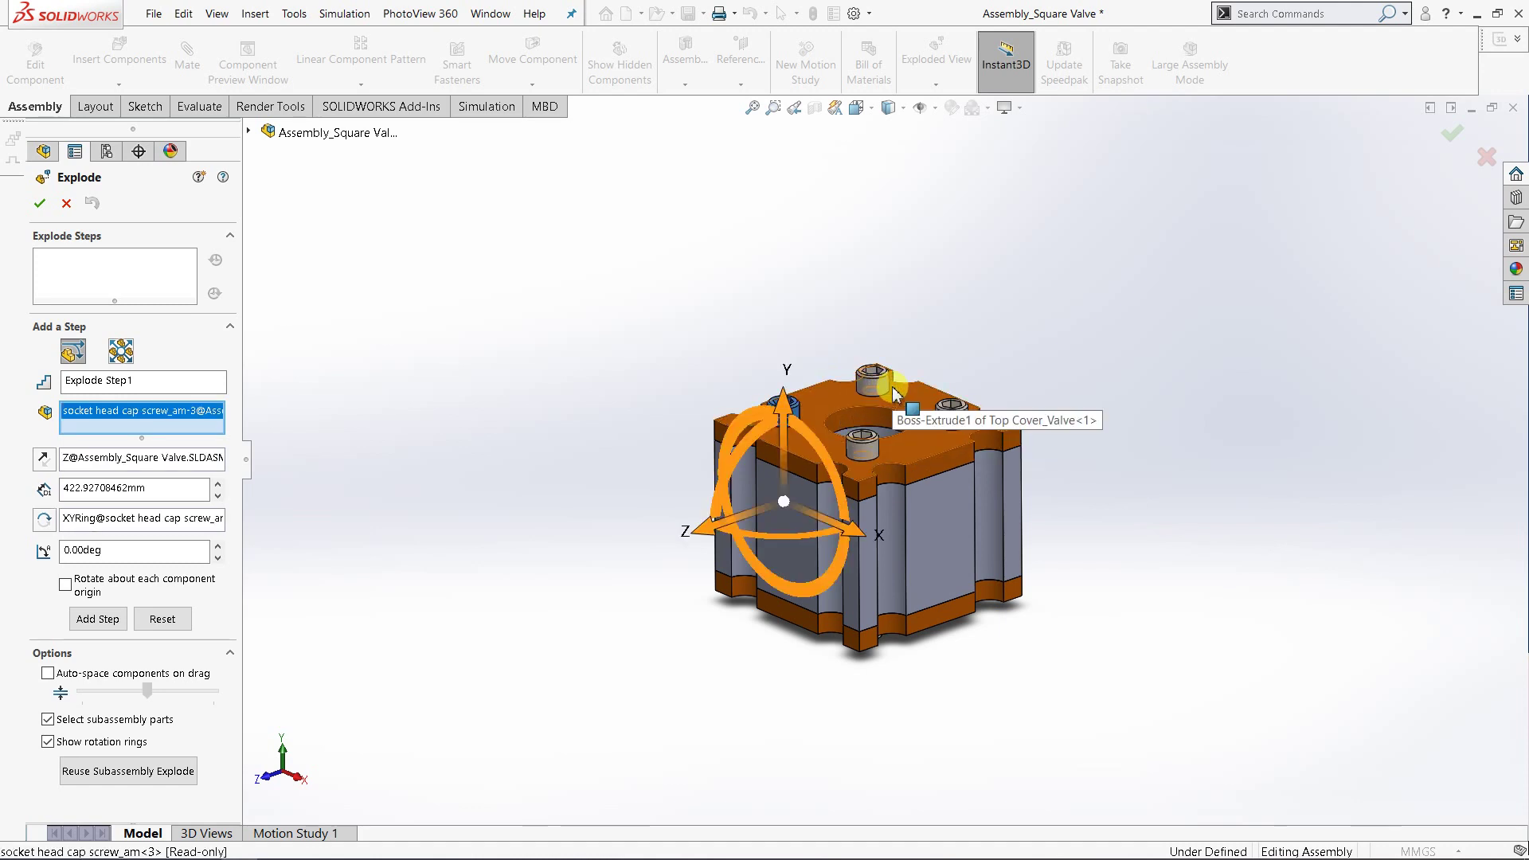
left_click(946, 415)
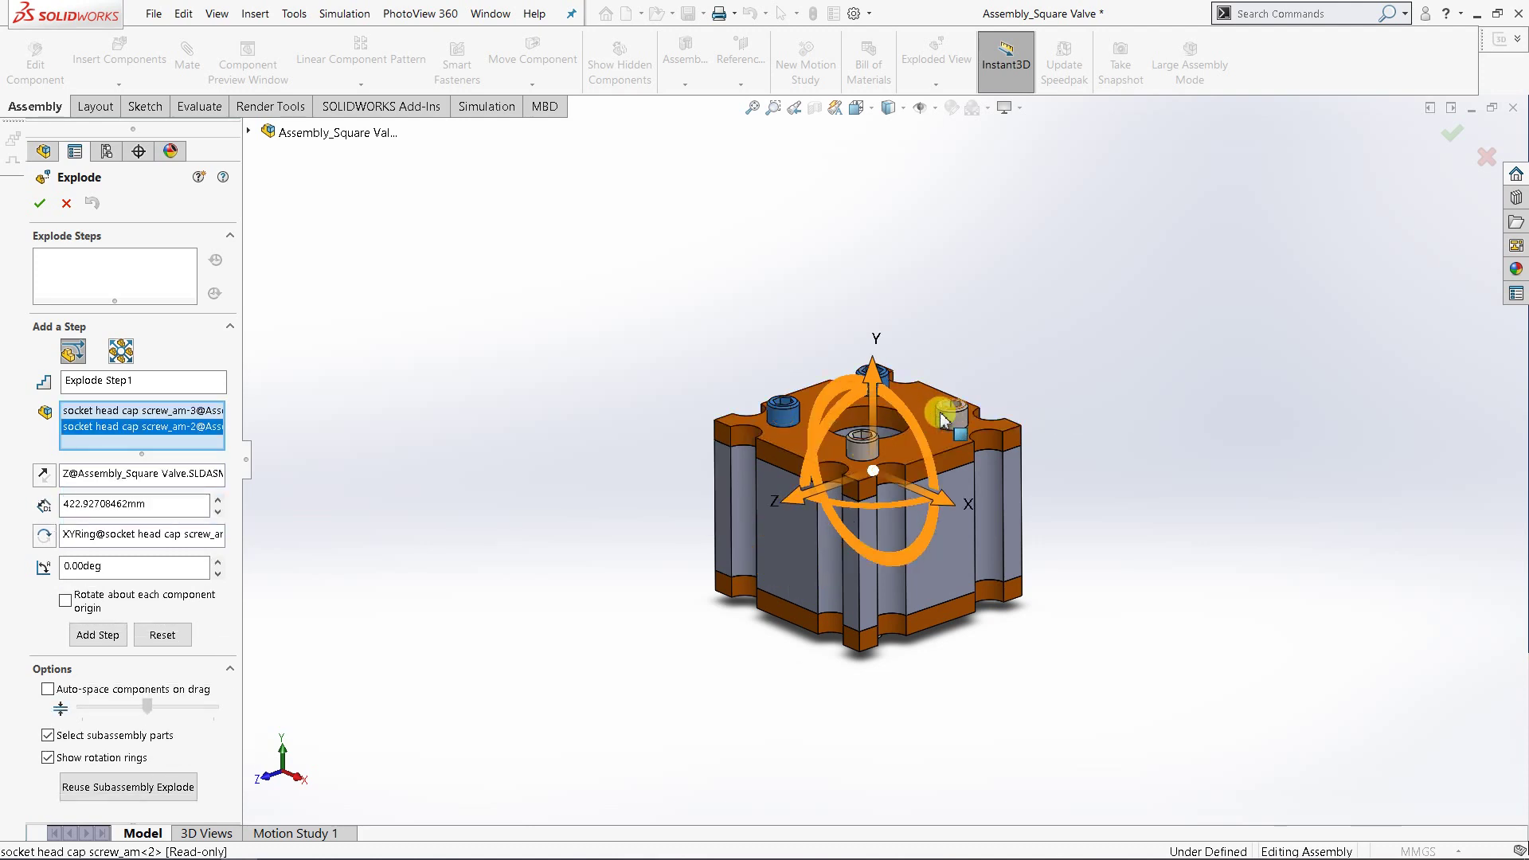
left_click(939, 437)
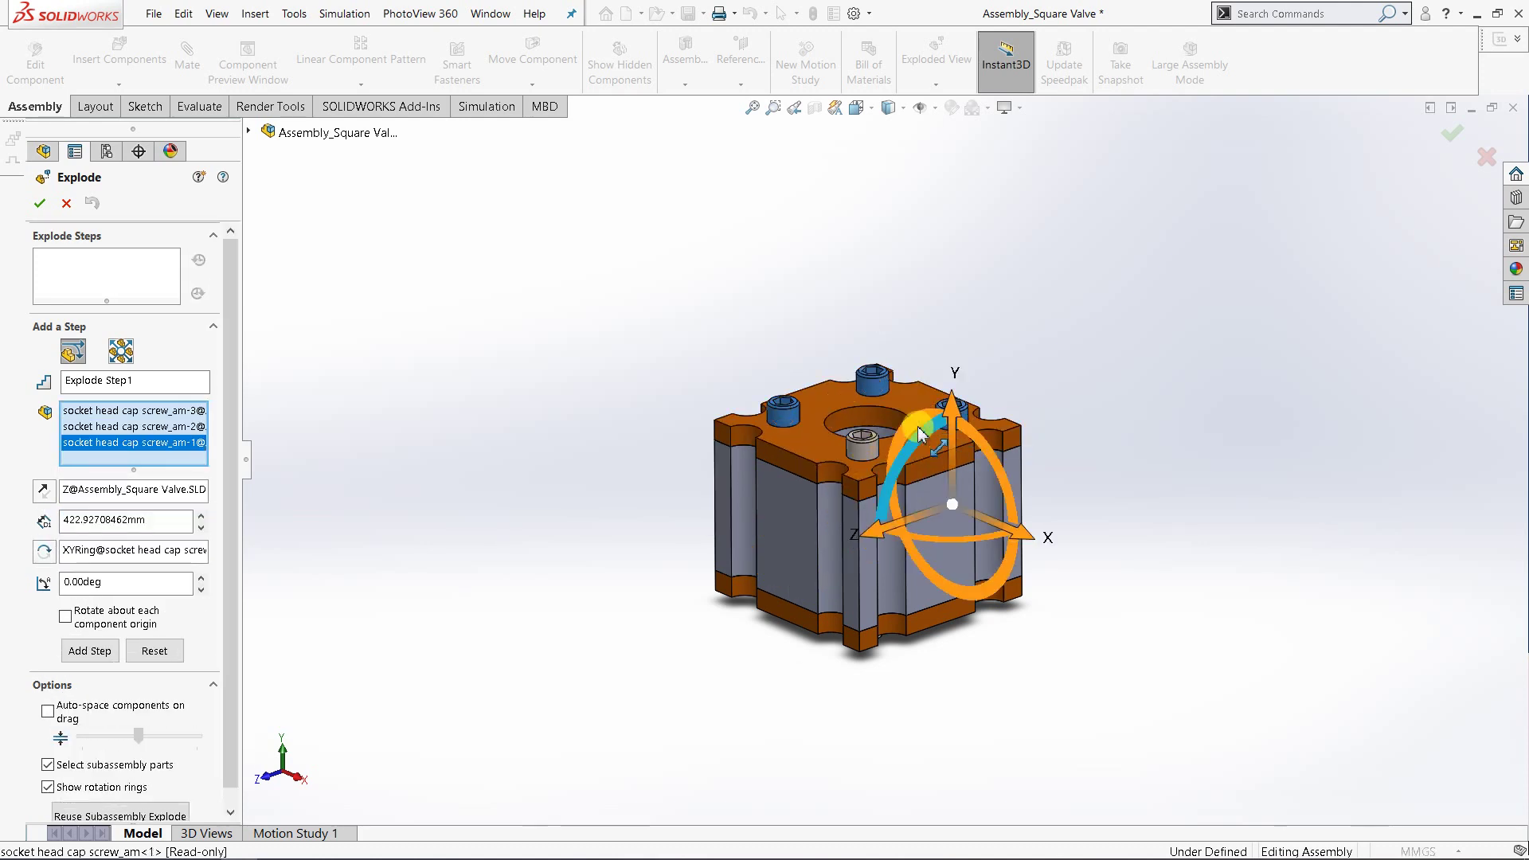
left_click(865, 437)
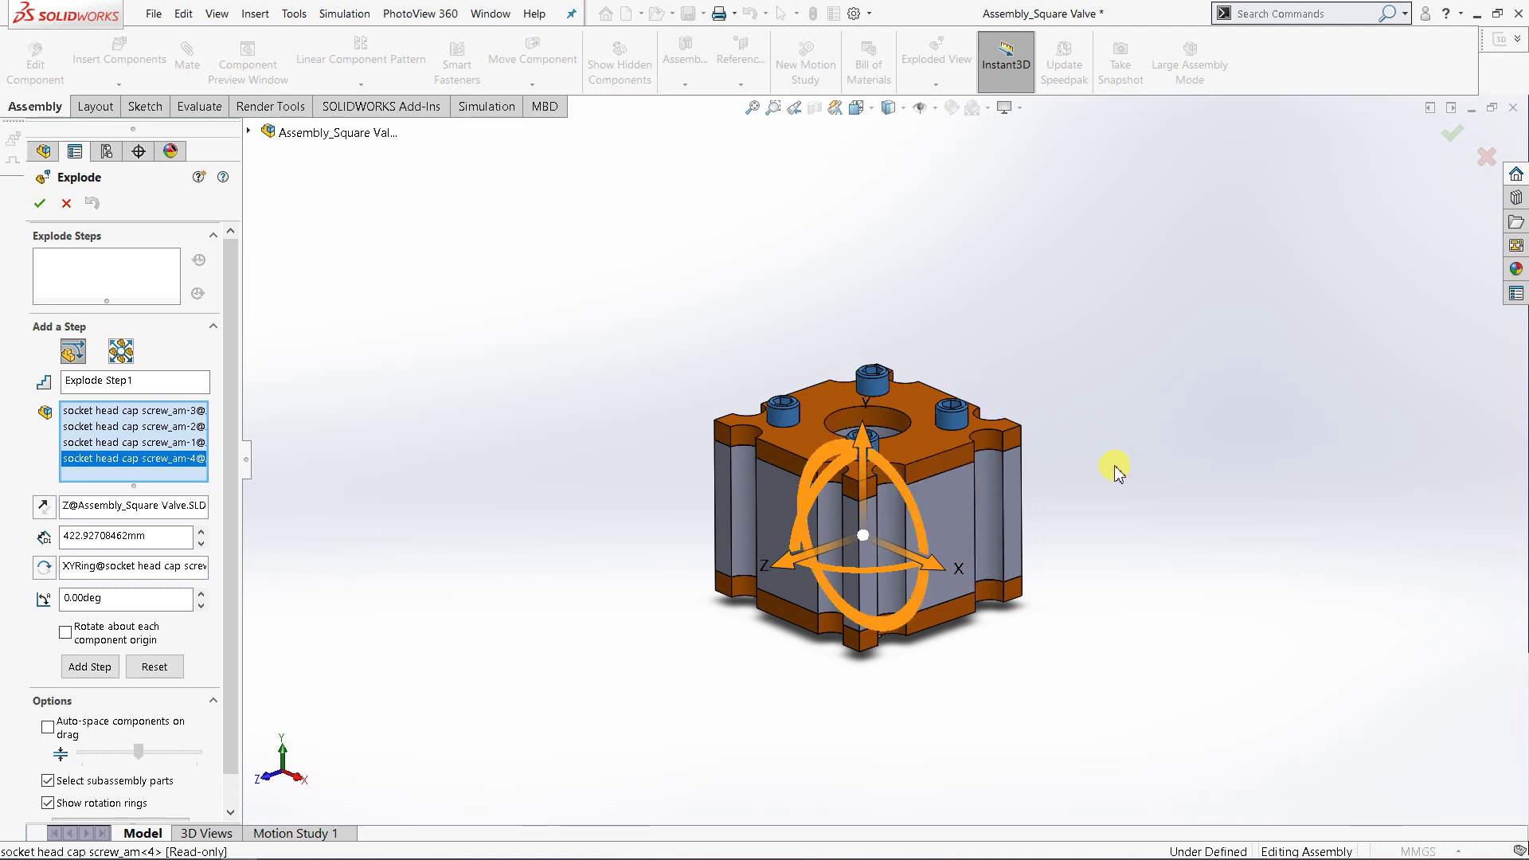
scroll(968, 347, "up", 2)
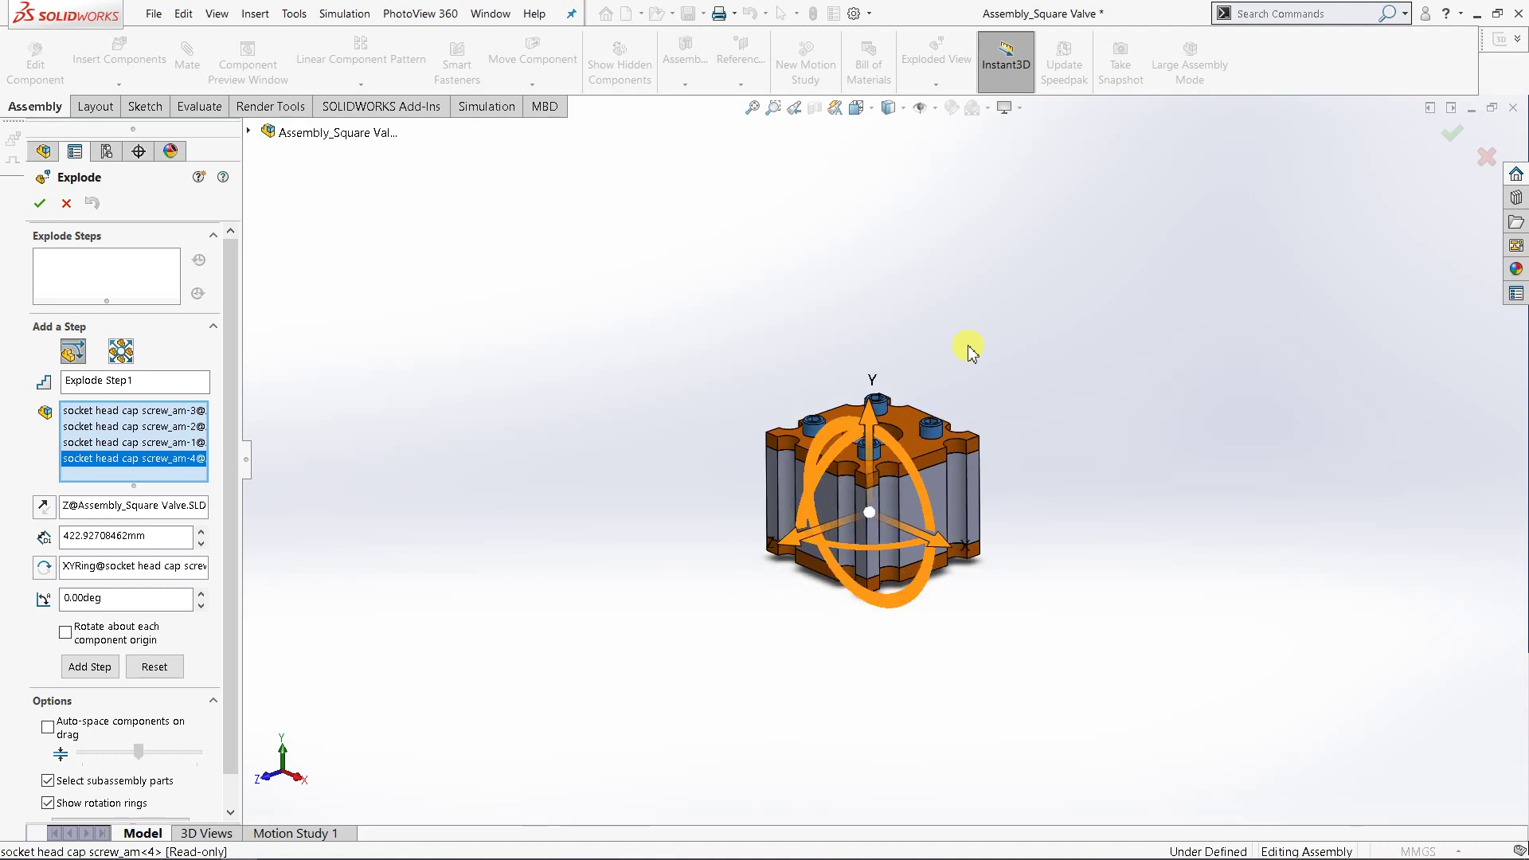
scroll(936, 363, "down", 2)
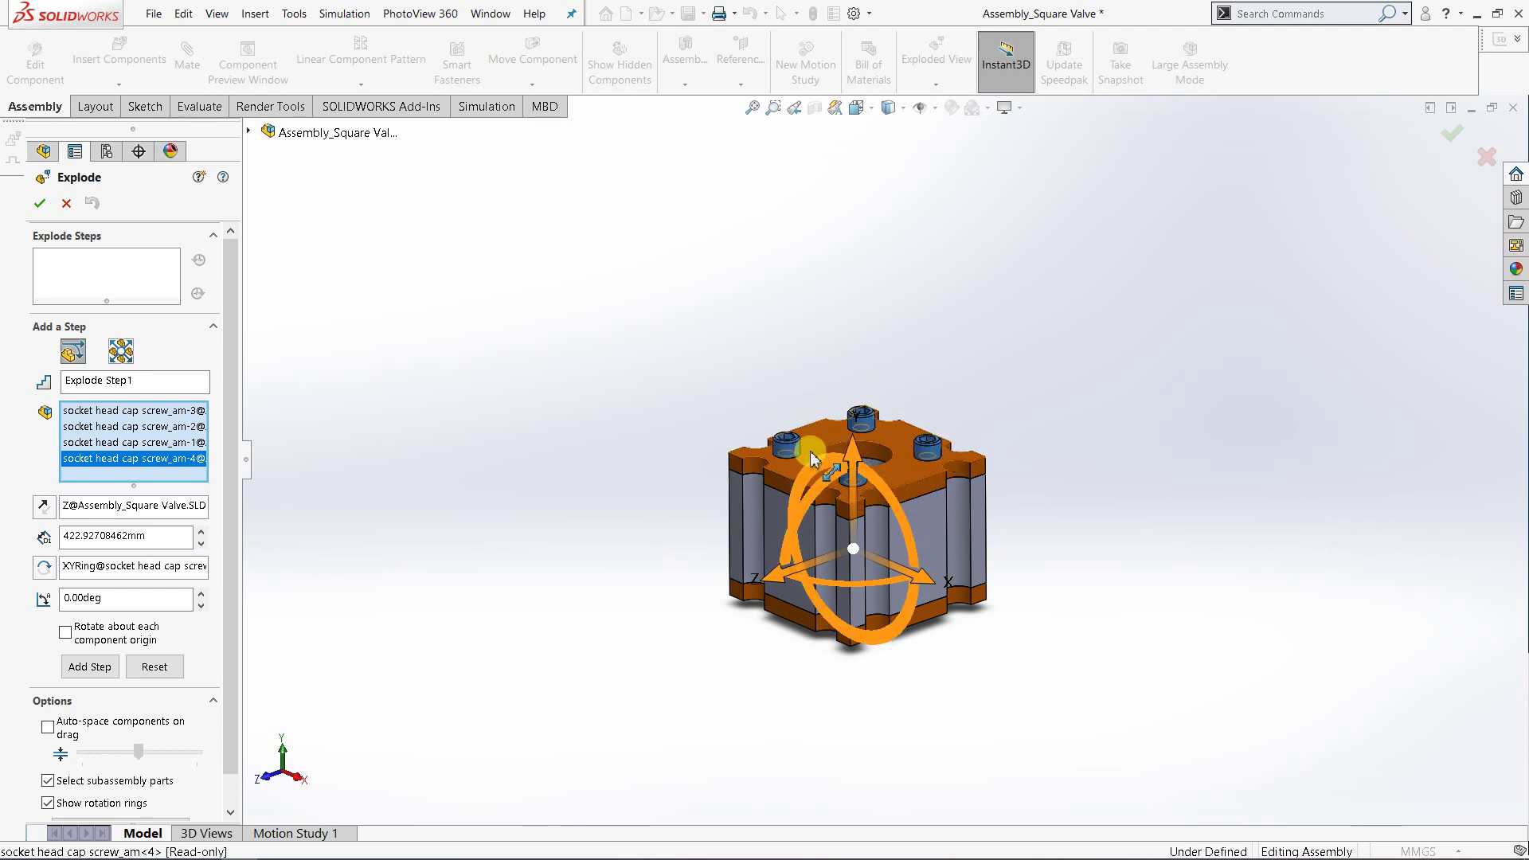
left_click(852, 458)
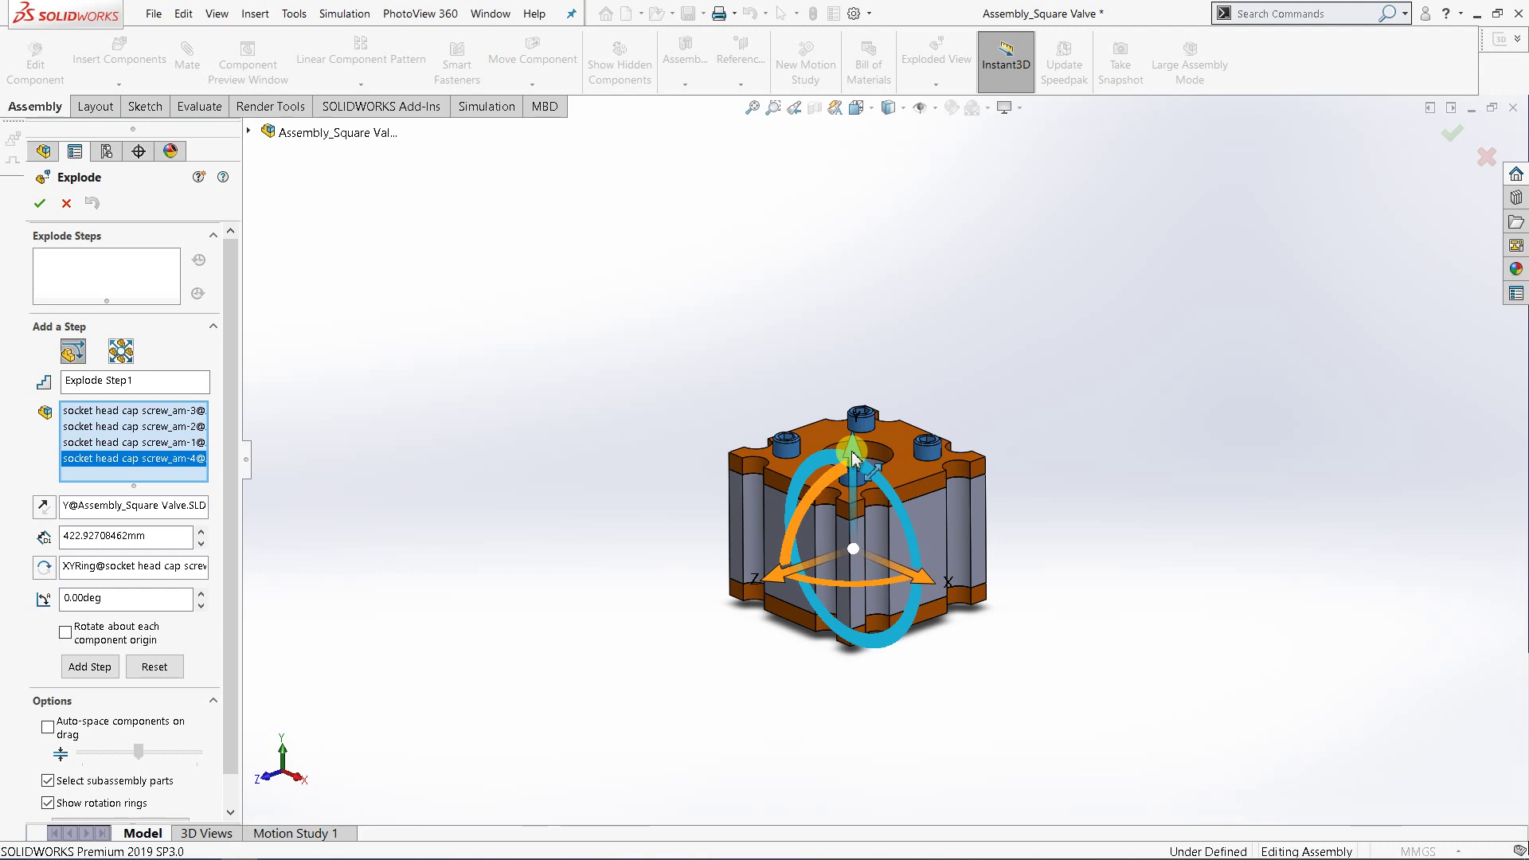
left_click_drag(853, 457, 868, 183)
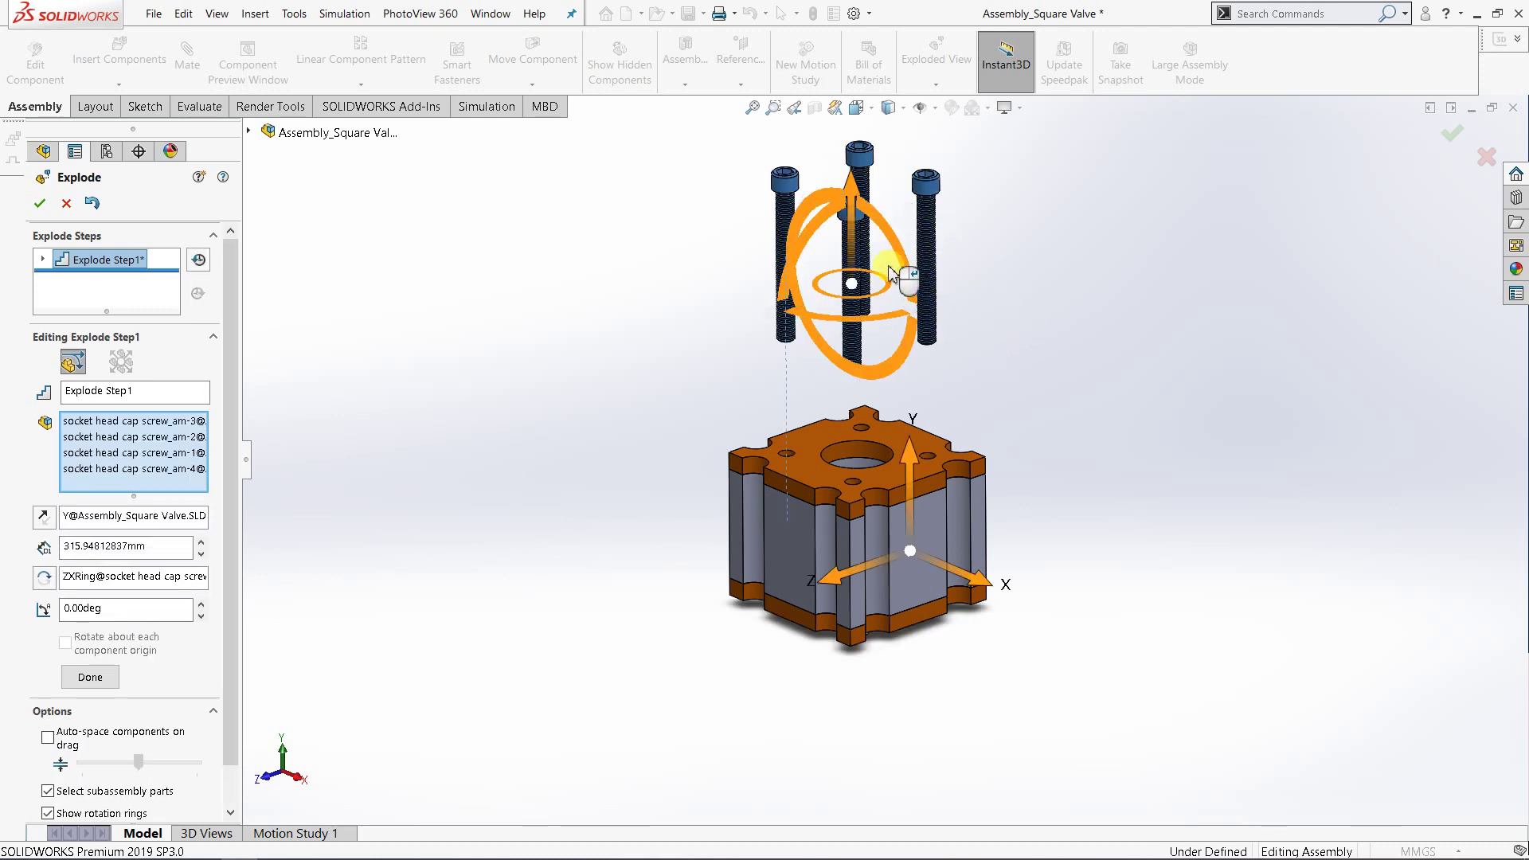
- Raise the four cap screws further and set their explode distance to 500 mm
scroll(871, 272, "up", 2)
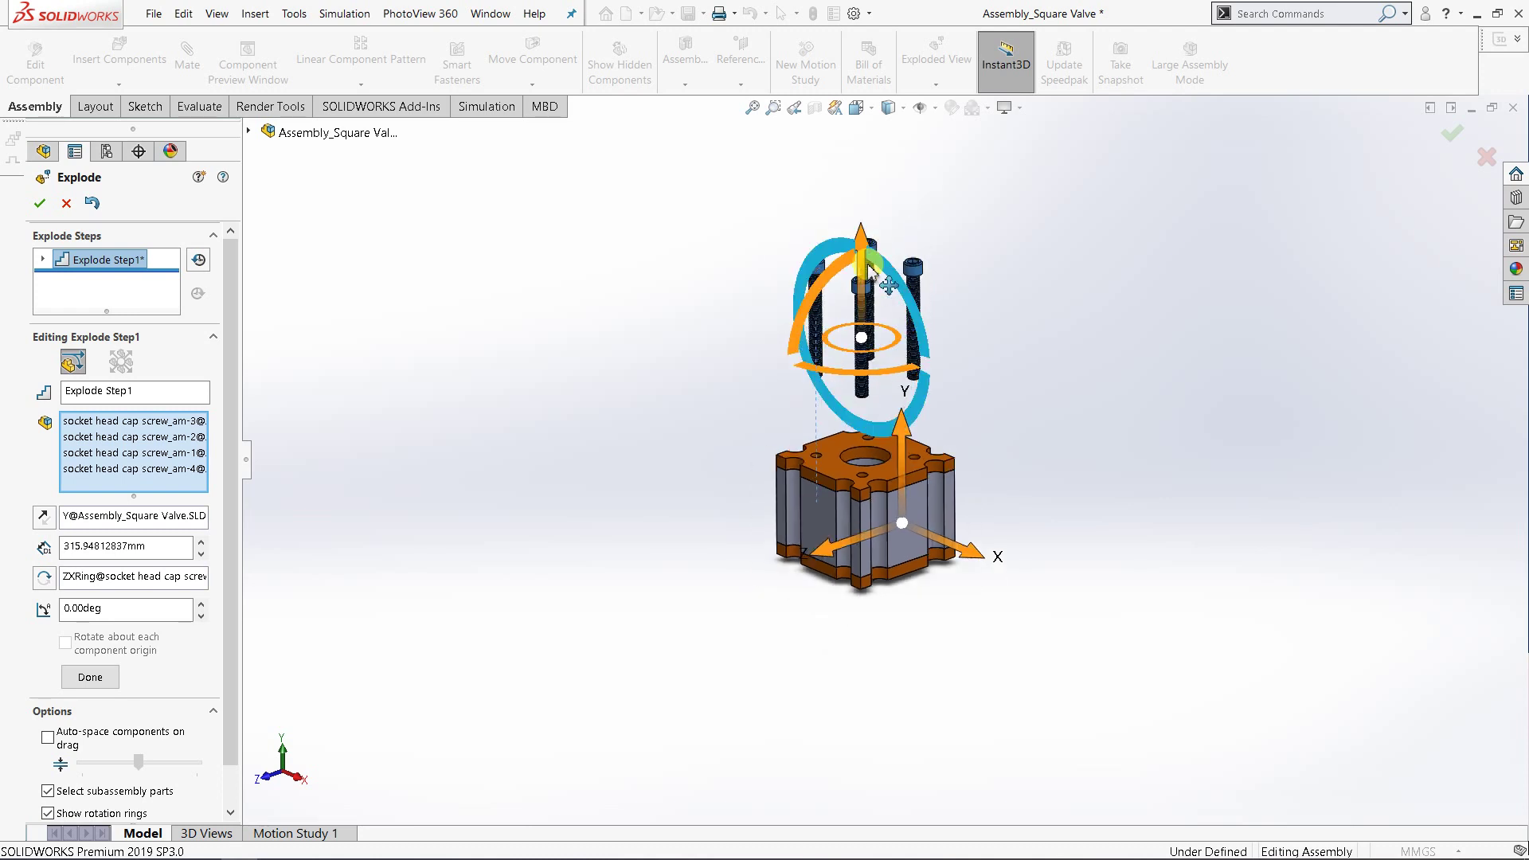
scroll(874, 283, "down", 1)
scroll(876, 287, "down", 1)
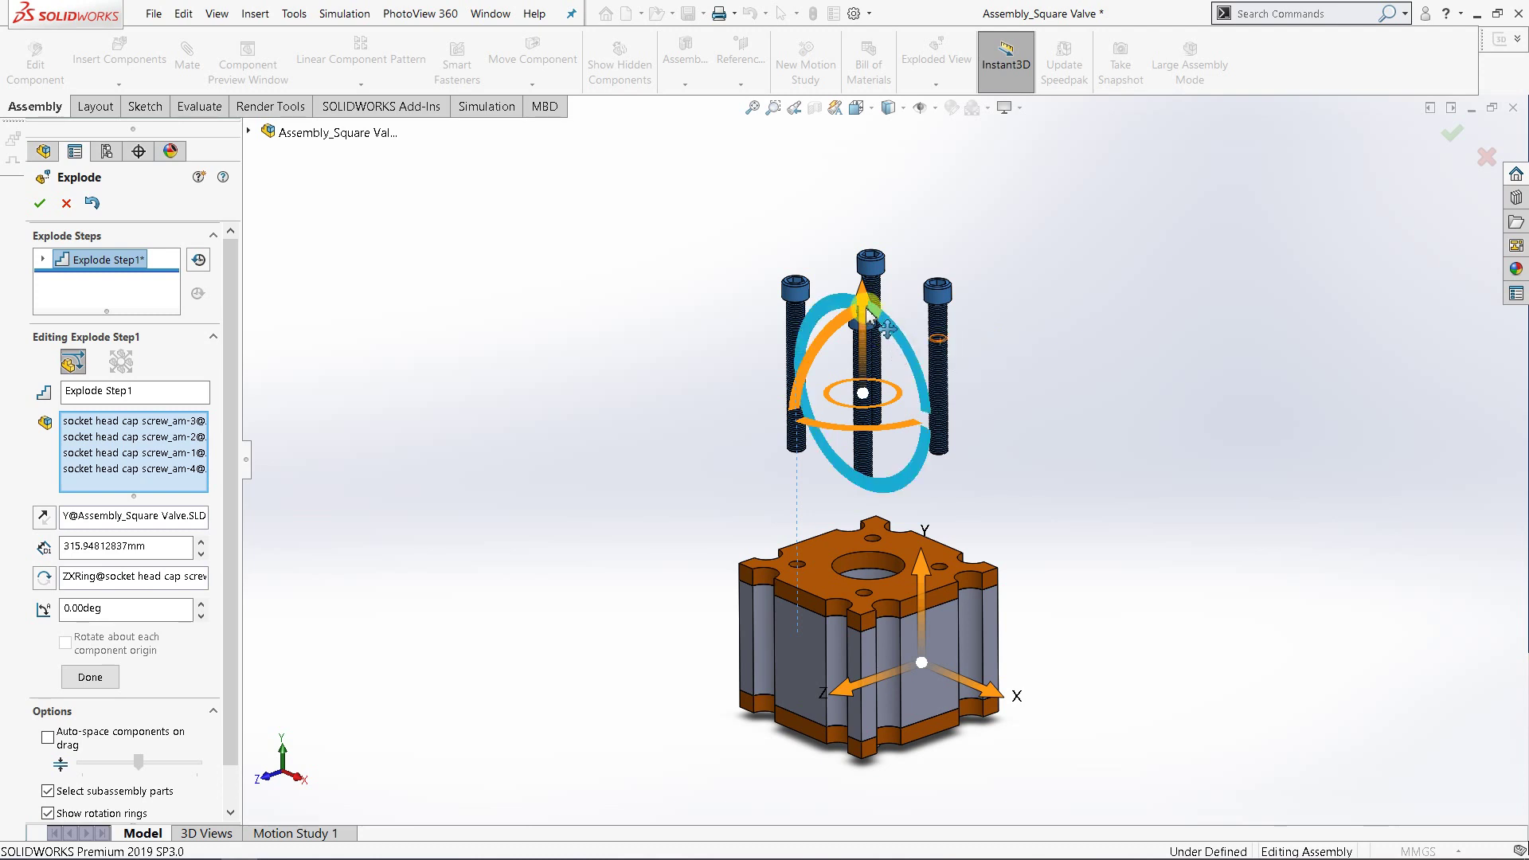
left_click_drag(866, 304, 862, 169)
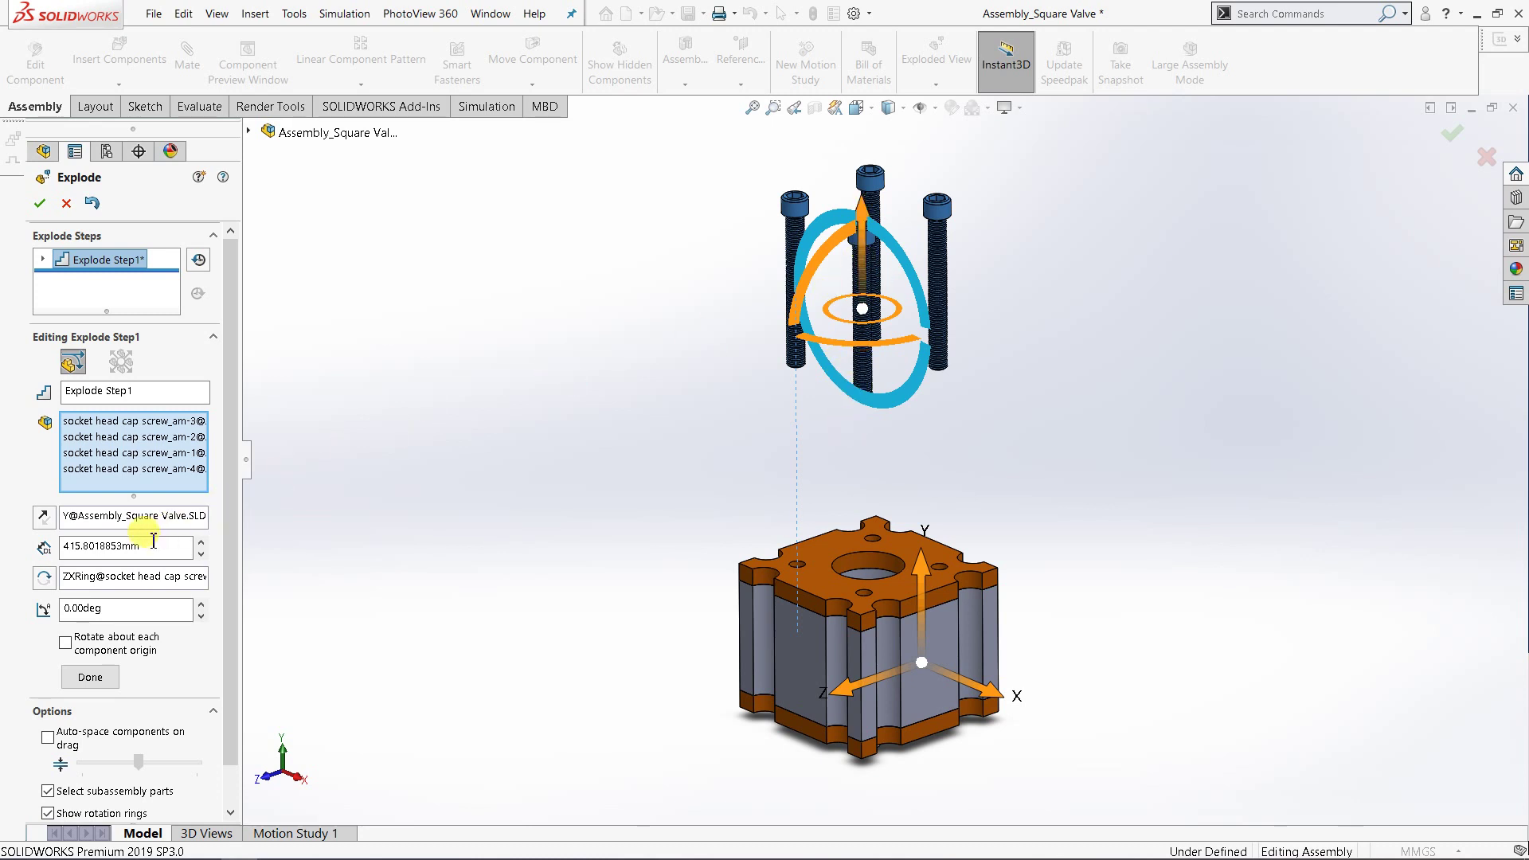
left_click_drag(136, 544, 17, 538)
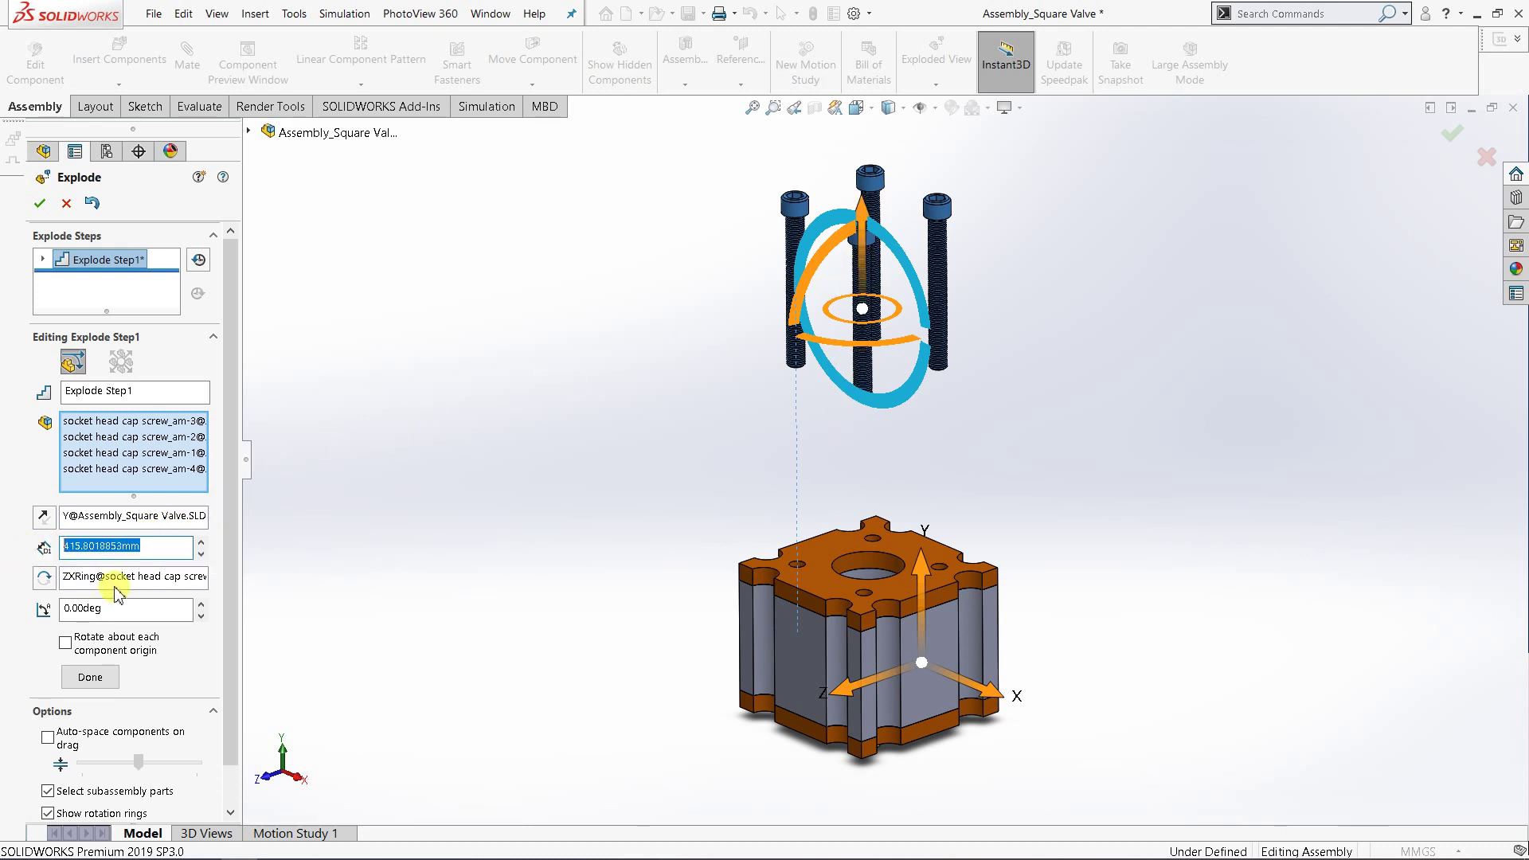
left_click_drag(151, 546, 67, 547)
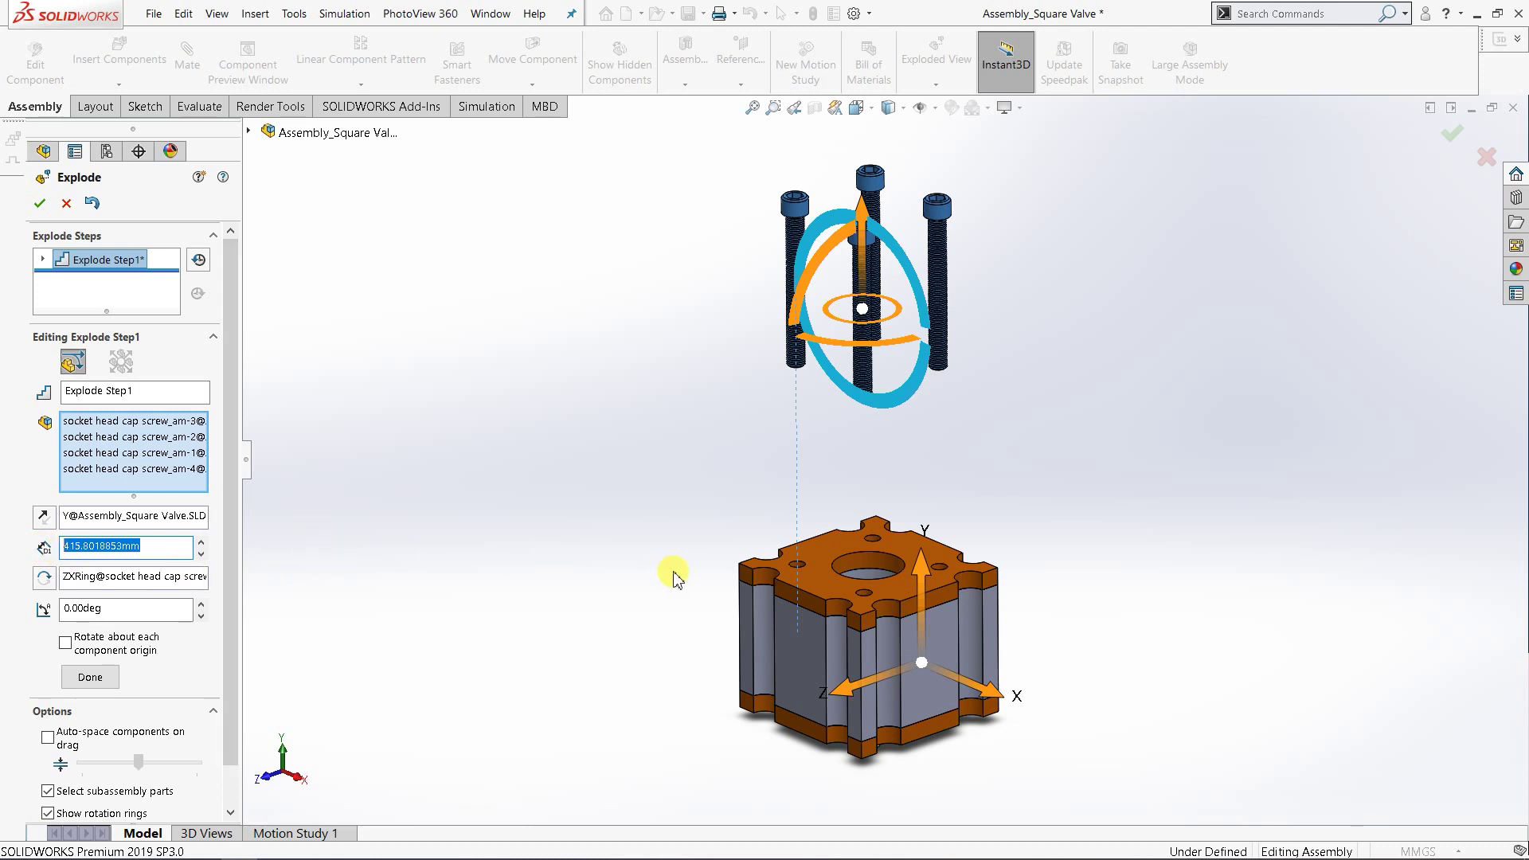
type("500.00mm")
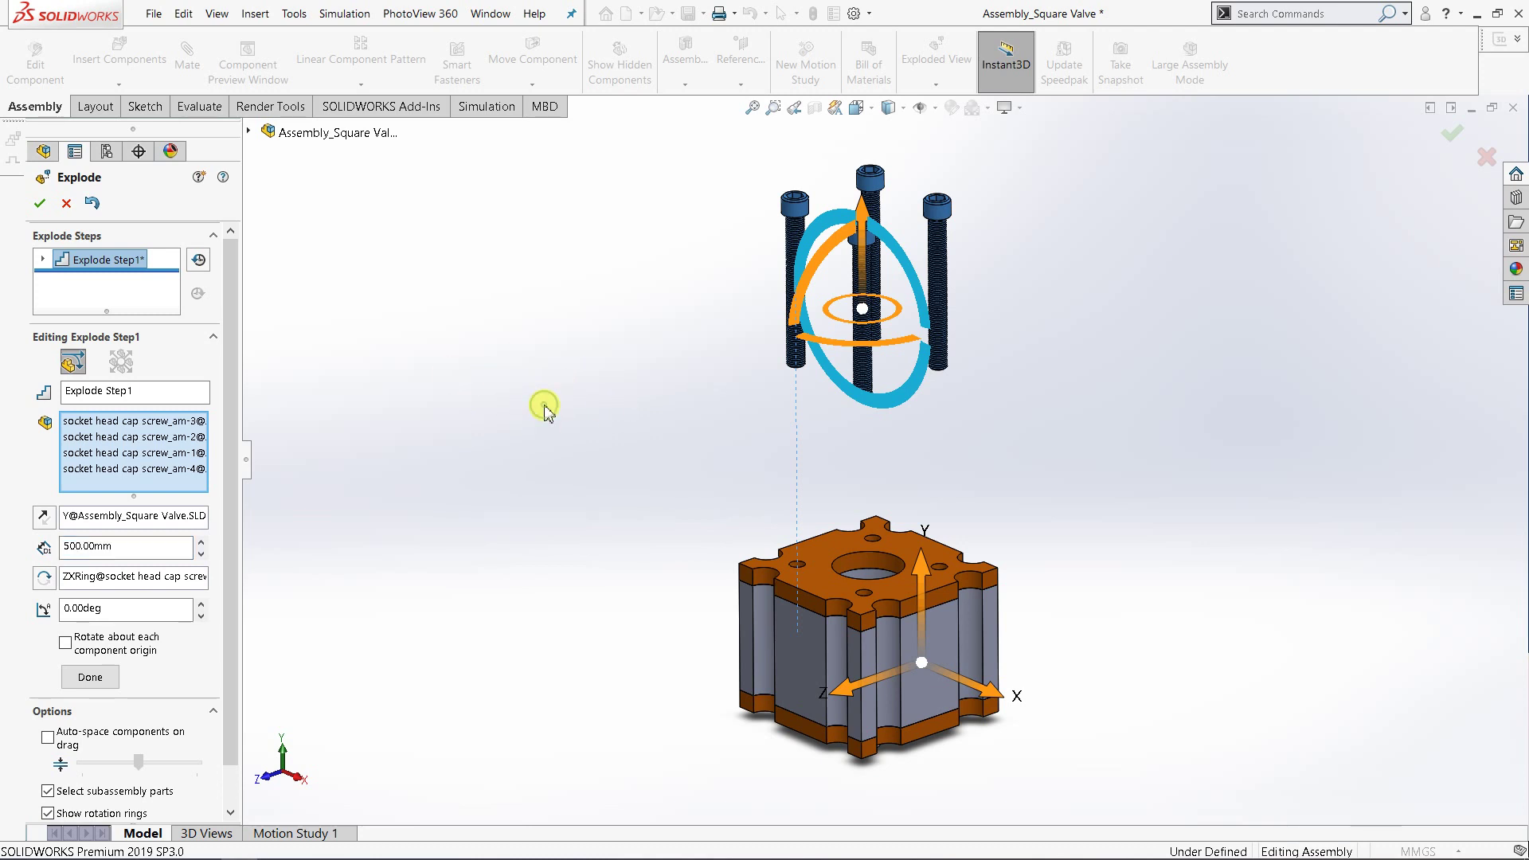
key("Return")
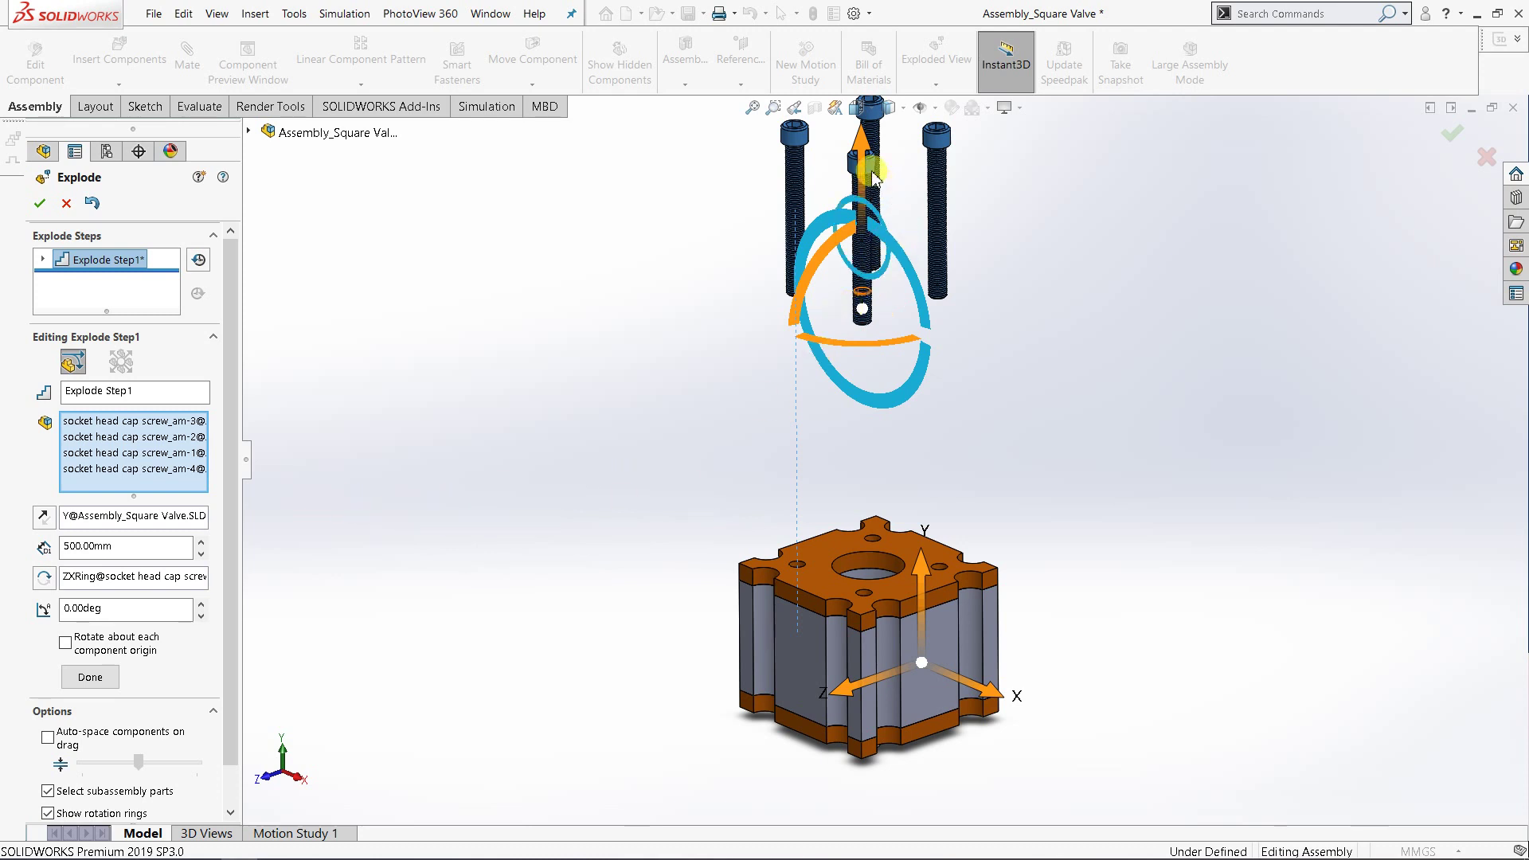
- Lower the four cap screws to an explode distance of about 456 mm along Y and finish their explode step
left_click_drag(862, 151, 900, 239)
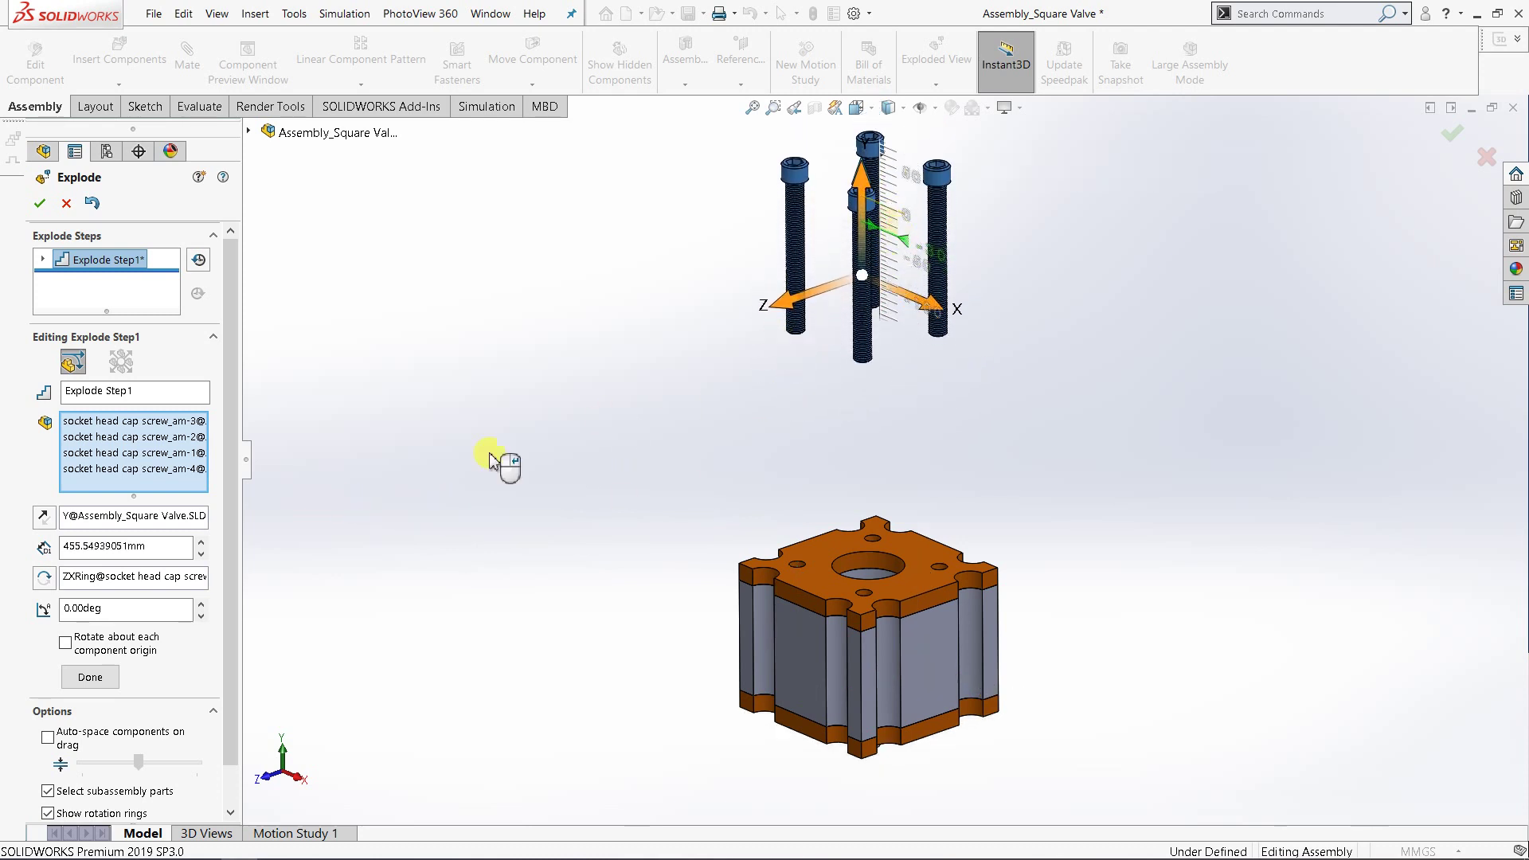
left_click(145, 547)
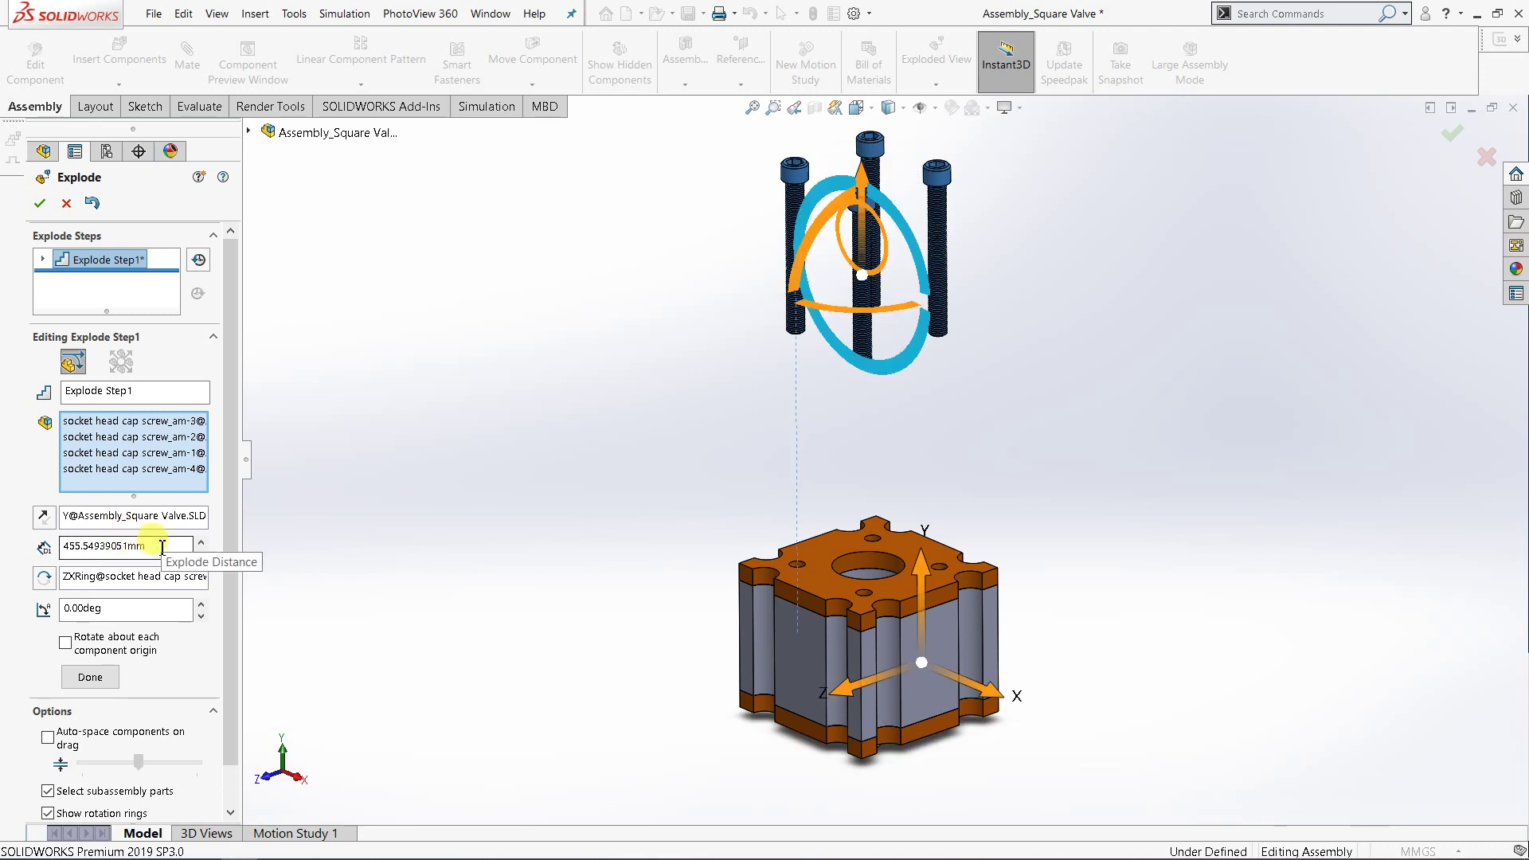
left_click_drag(139, 546, 40, 530)
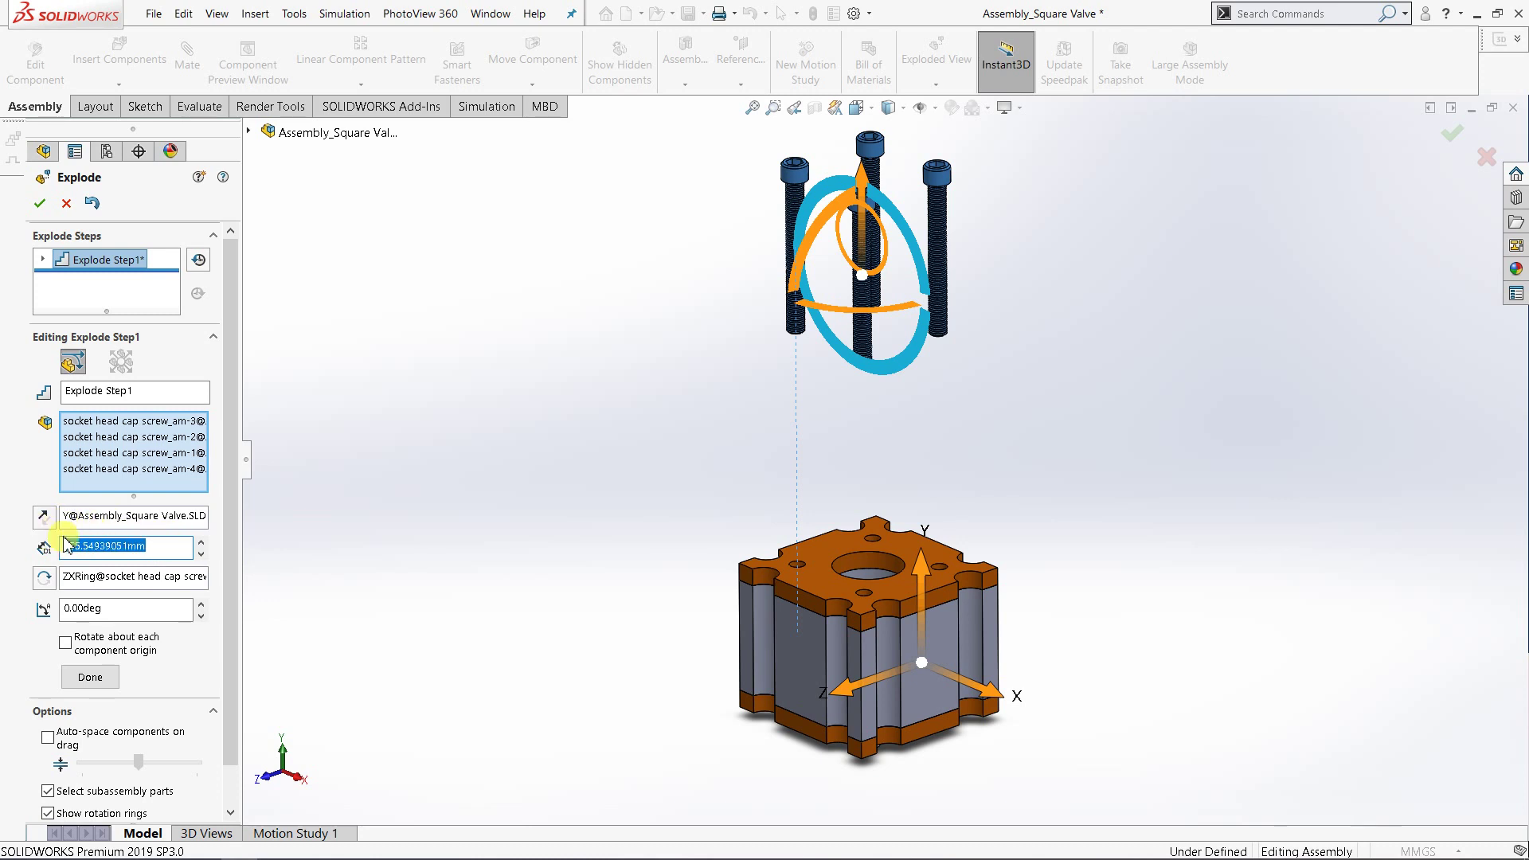
left_click(380, 523)
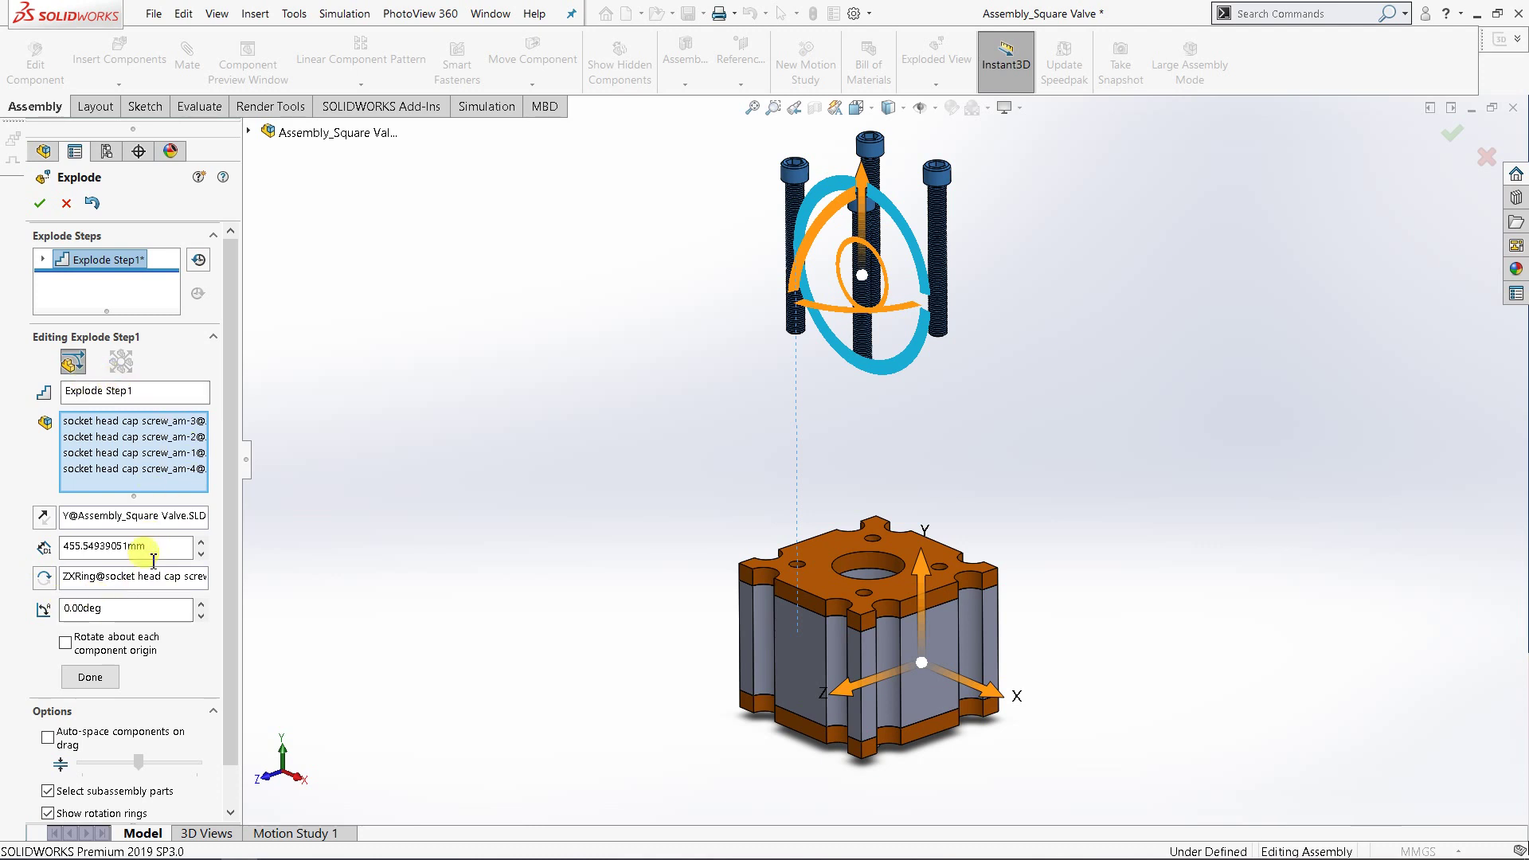
left_click(90, 678)
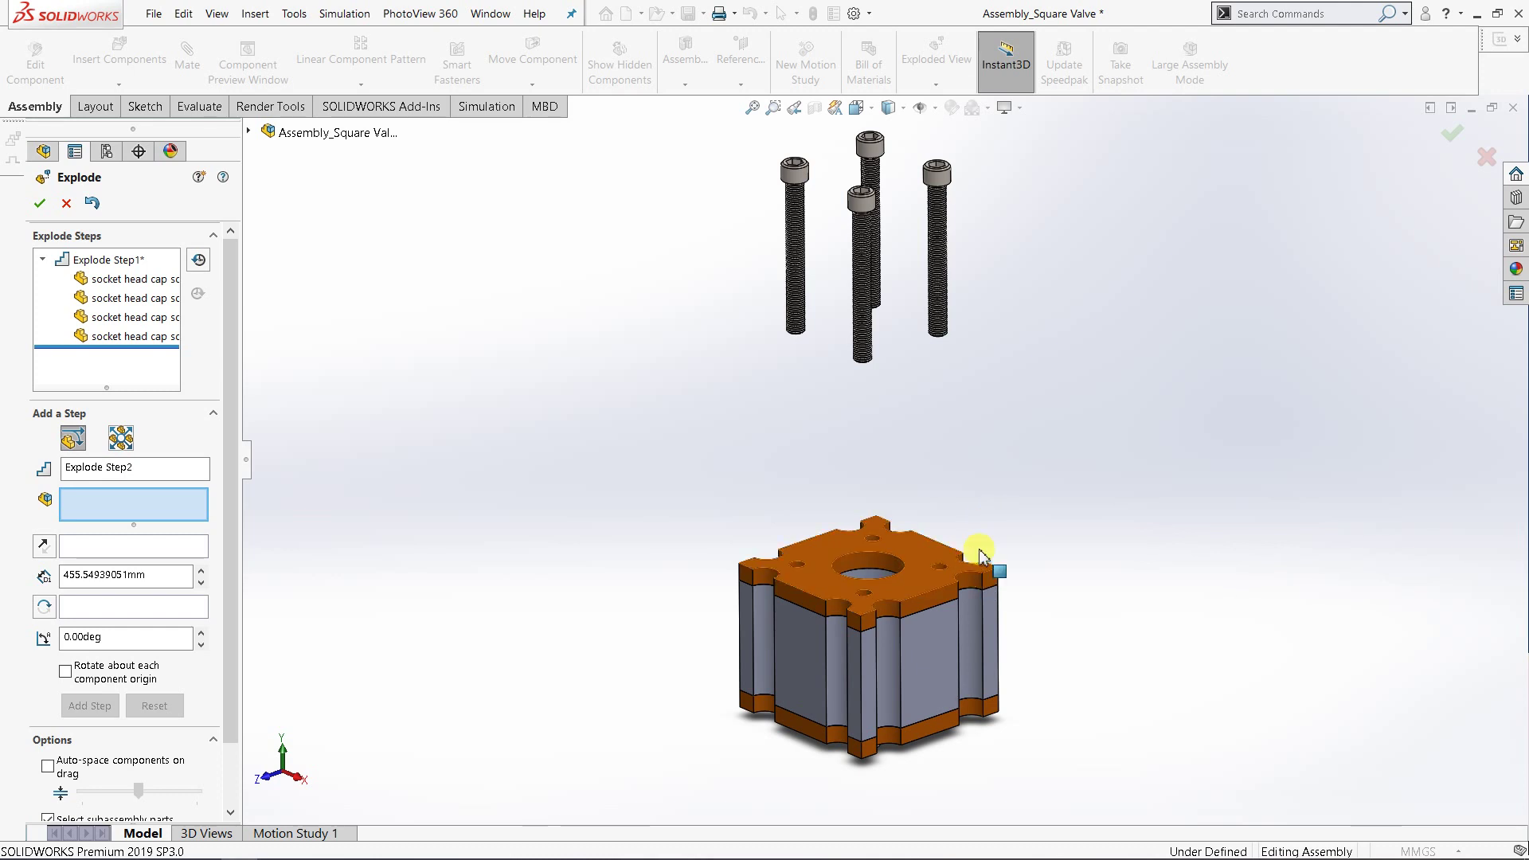
- Explode the top cover about 148 mm upward along the Y axis and finish its explode step
left_click(921, 549)
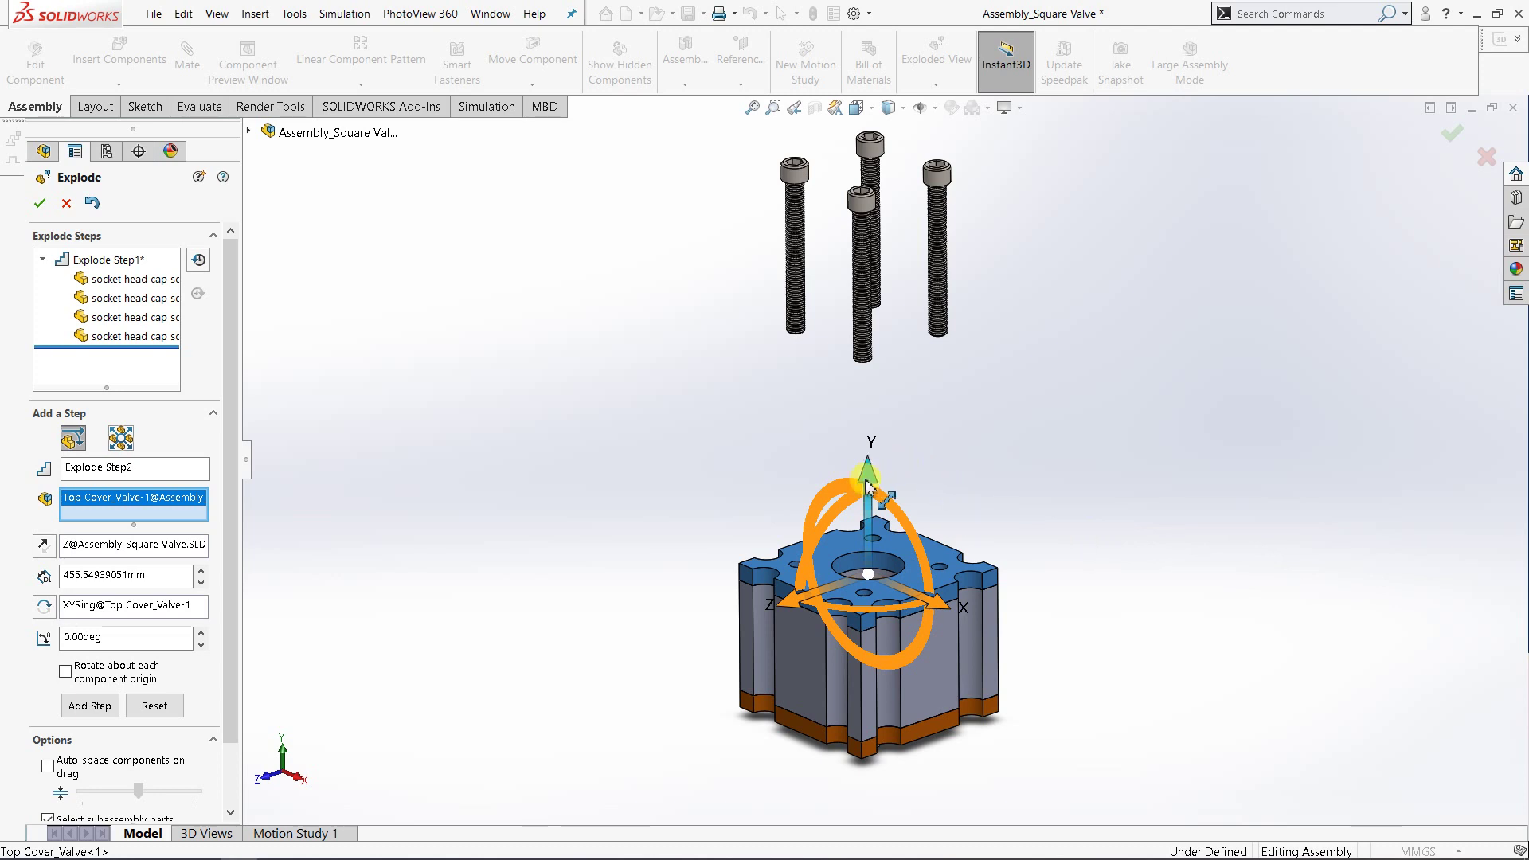
left_click_drag(867, 483, 900, 357)
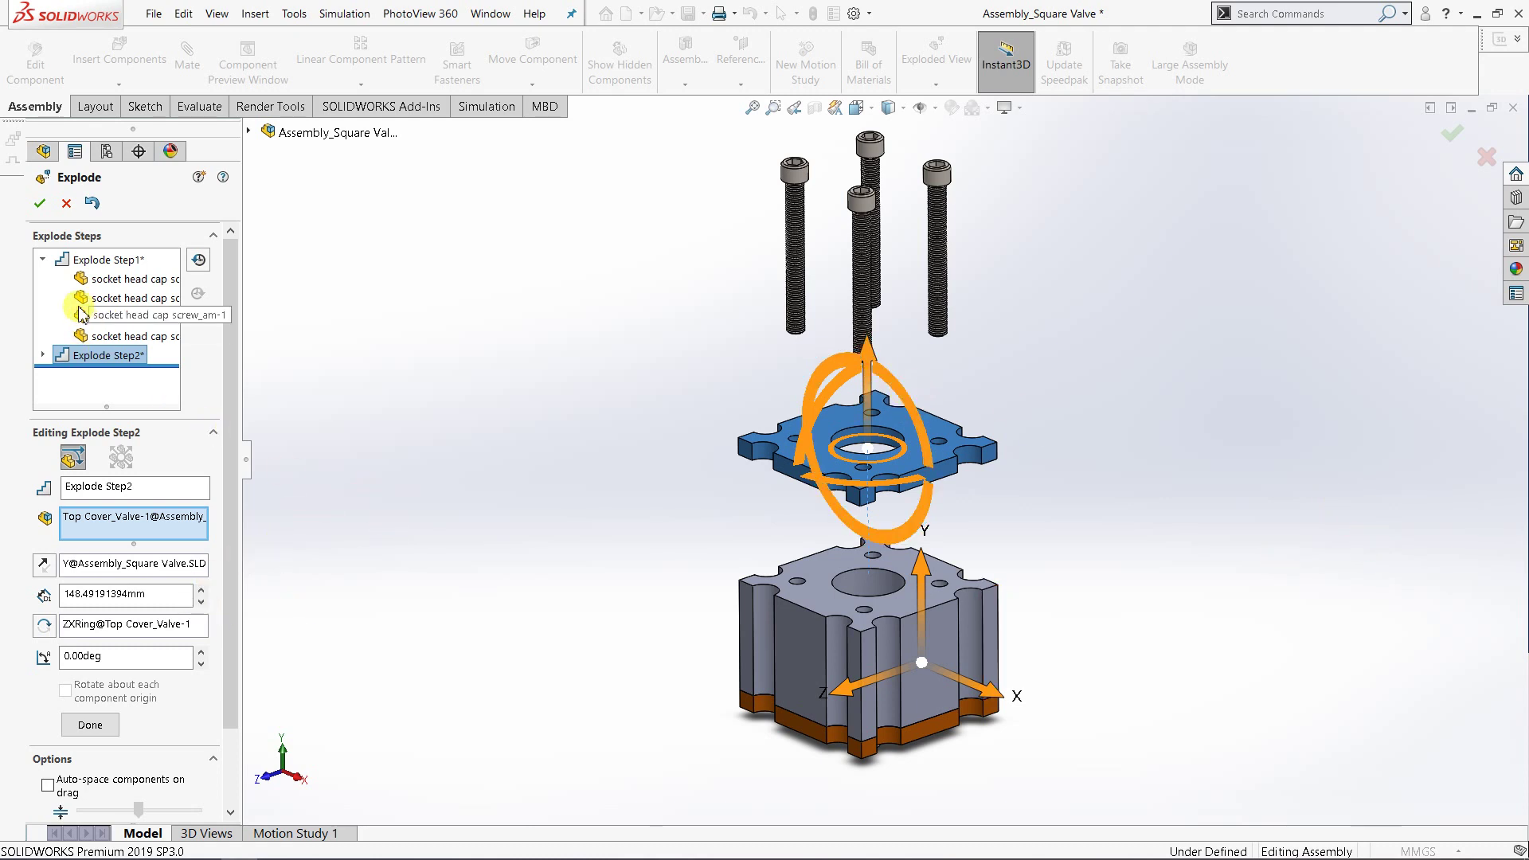
left_click(90, 726)
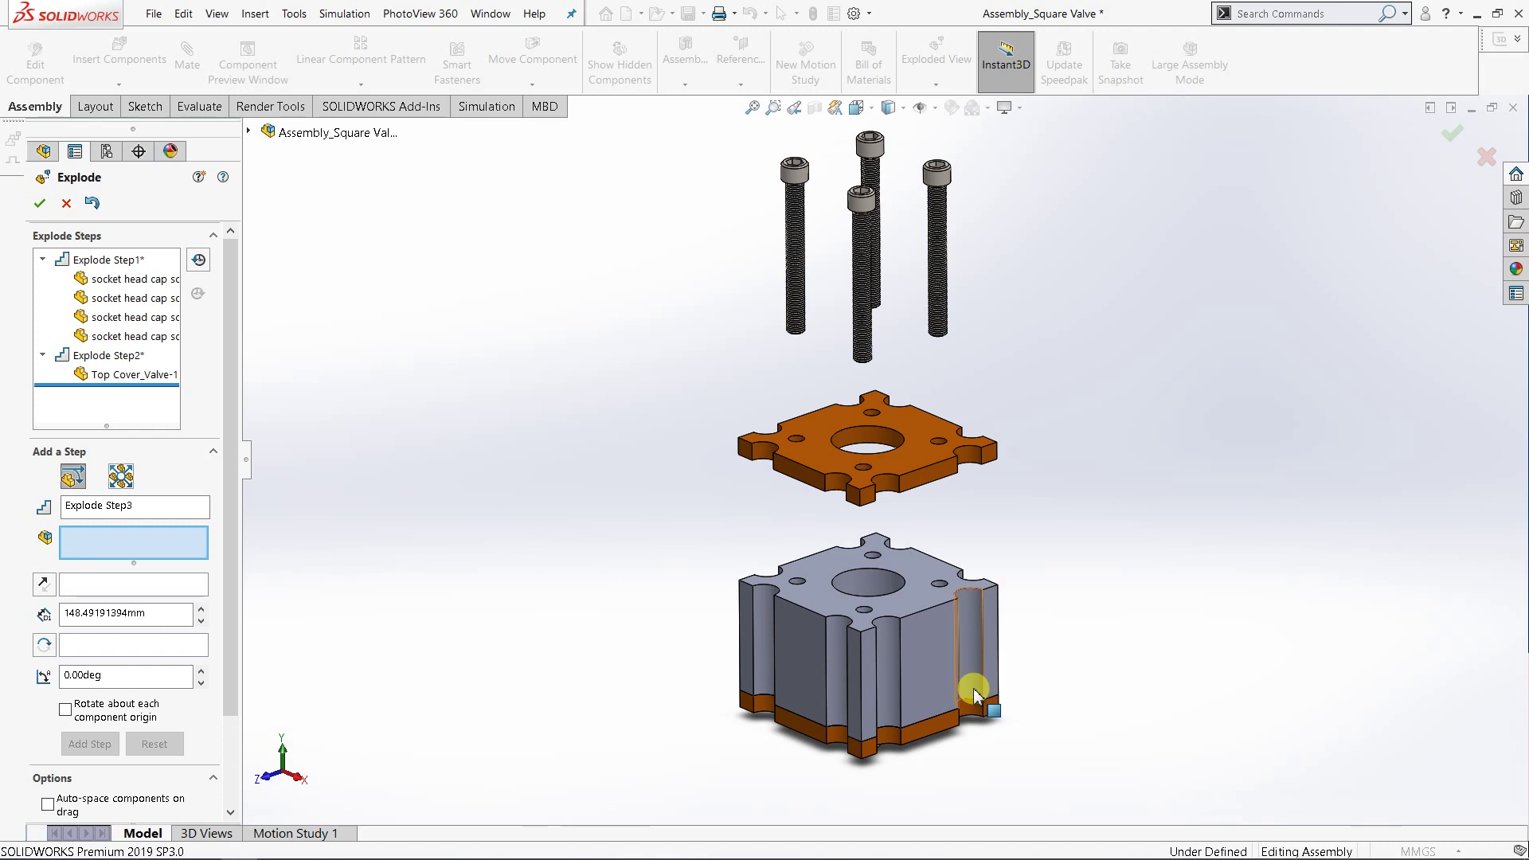
- Explode the four hex jam nuts under the bottom cover about 318 mm downward along the Y axis and finish their explode step
scroll(921, 705, "up", 3)
middle_click_drag(884, 678, 855, 549)
scroll(843, 641, "down", 5)
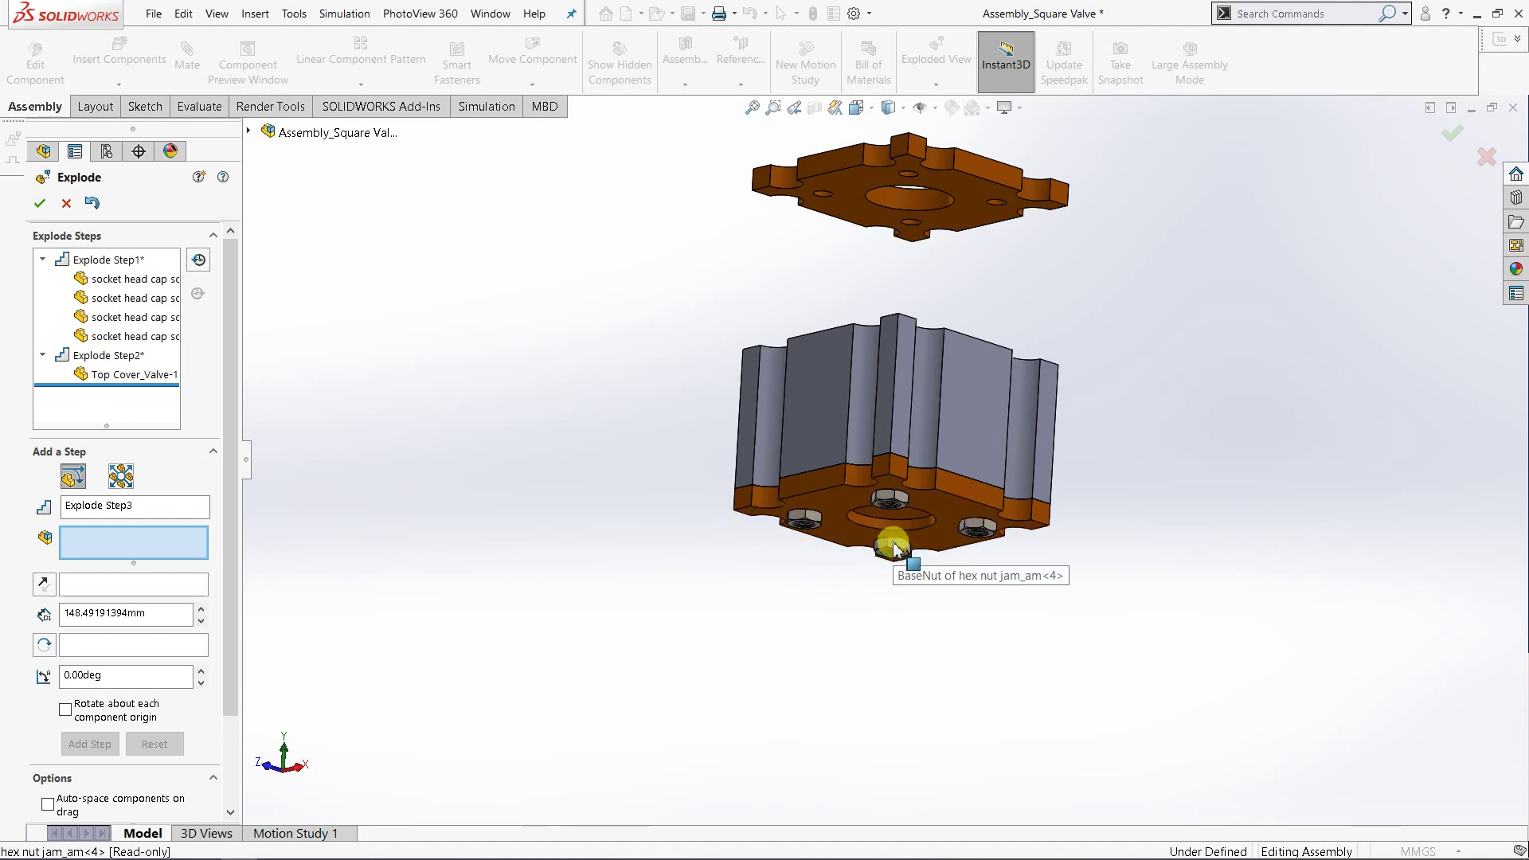
left_click(892, 548)
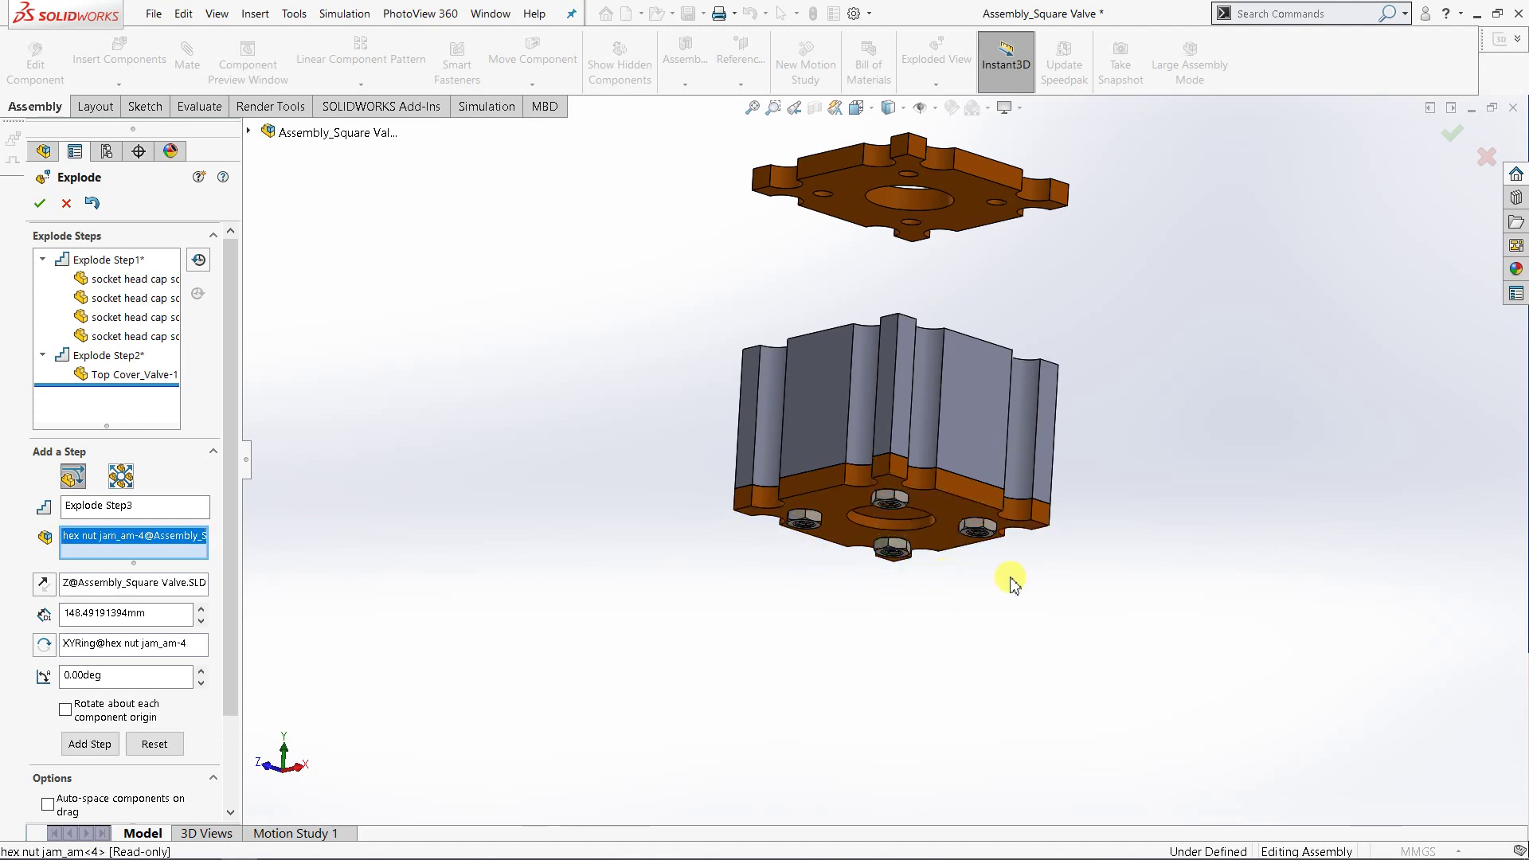
left_click(977, 523)
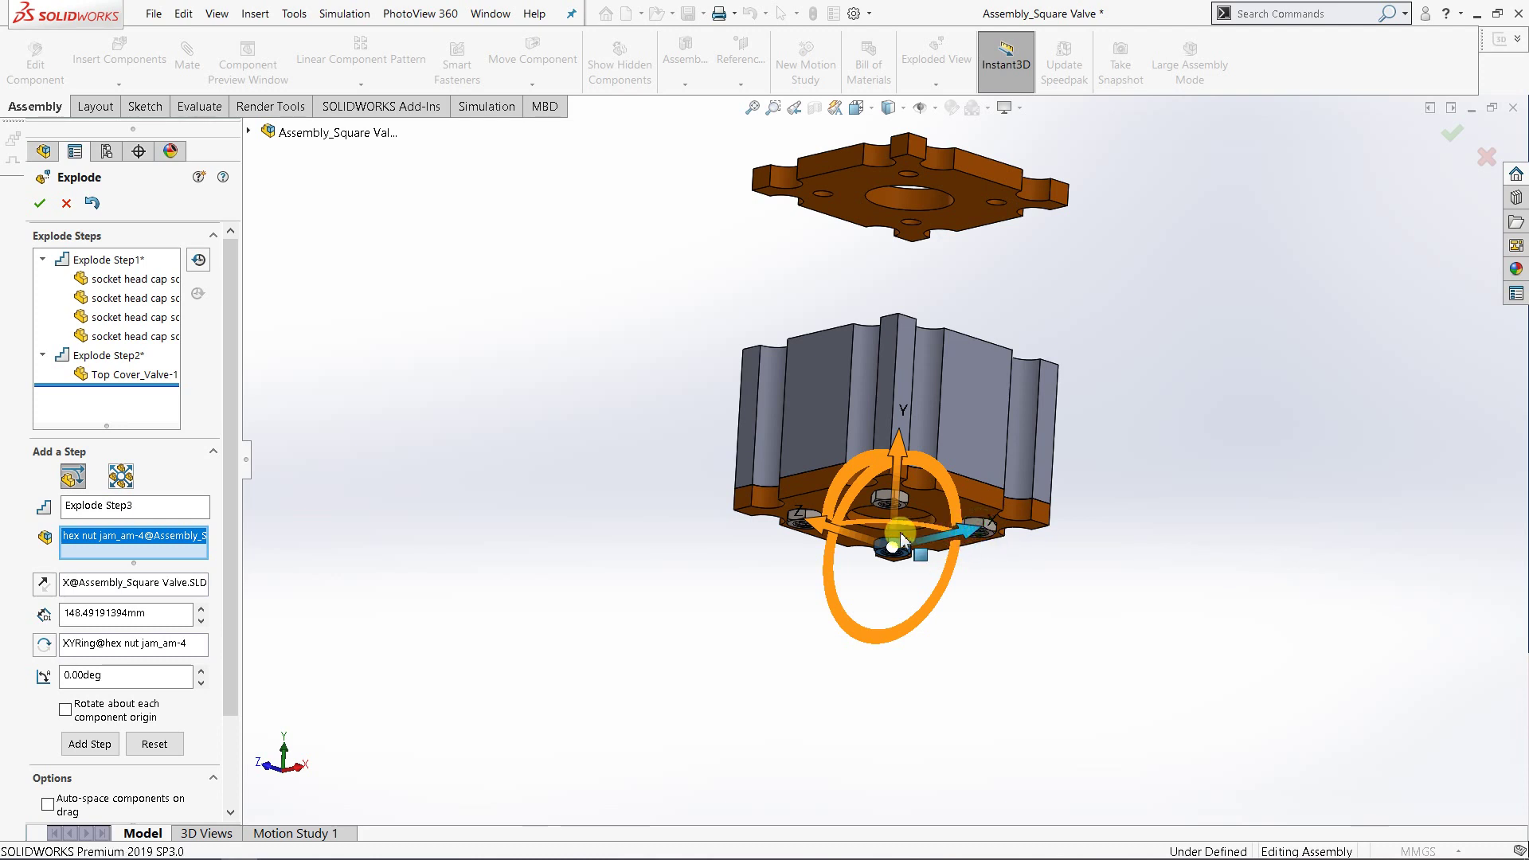
scroll(981, 529, "down", 5)
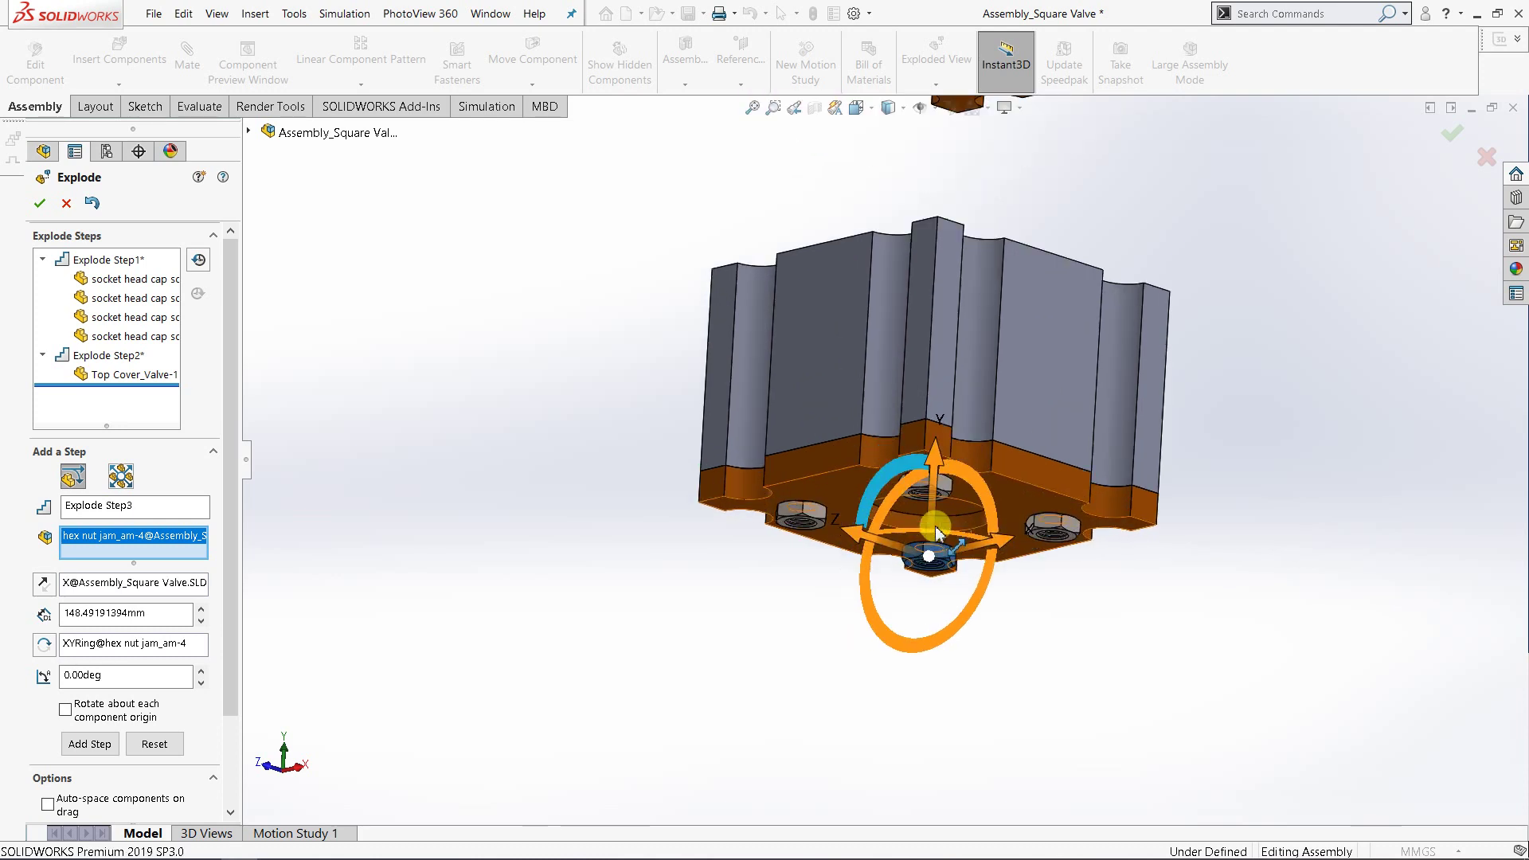
left_click(1065, 518)
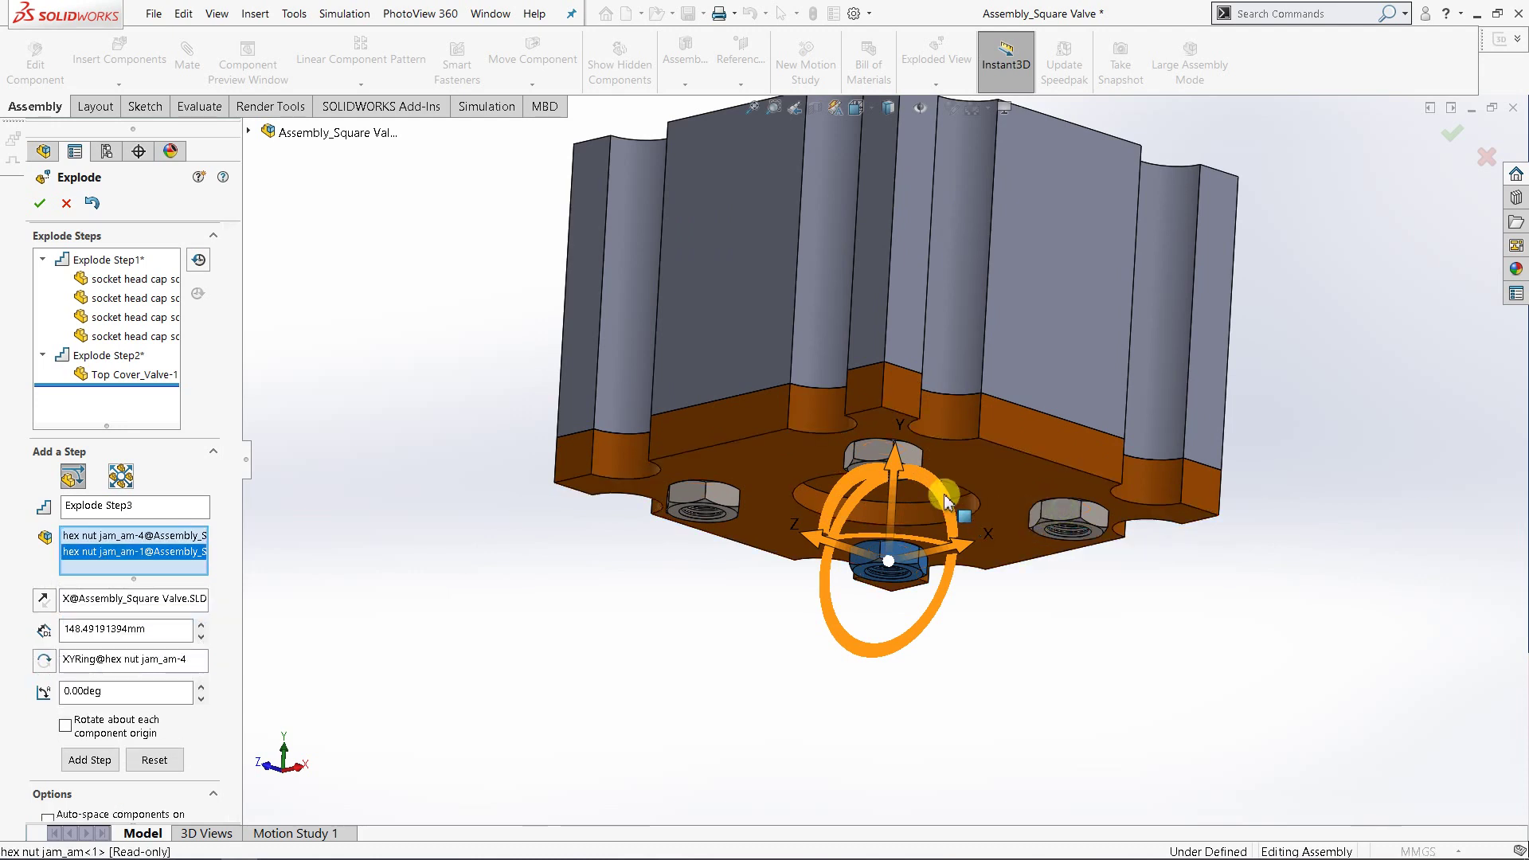
left_click(884, 458)
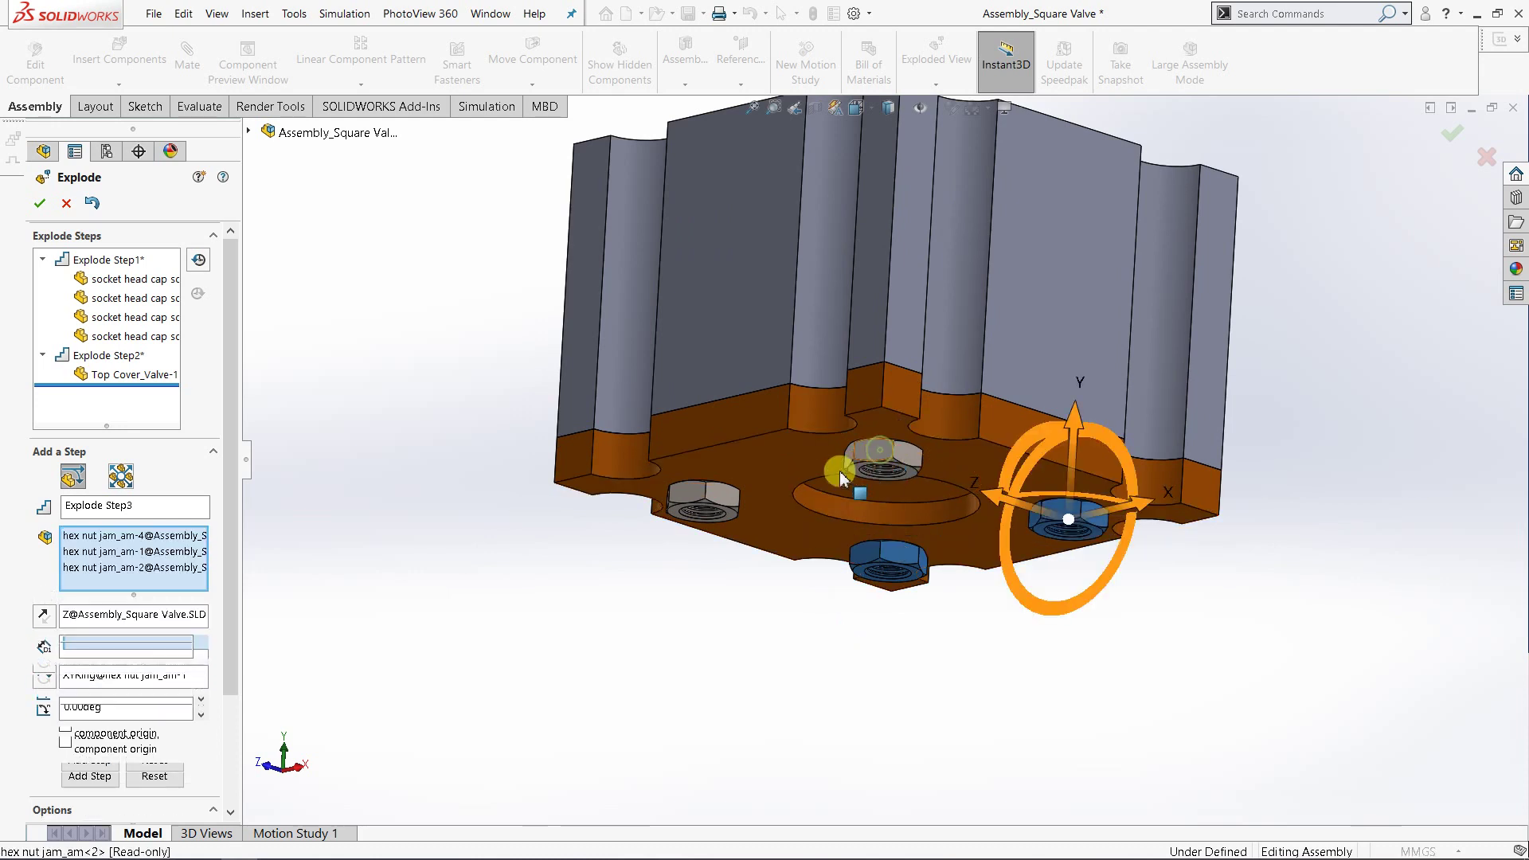
left_click(691, 491)
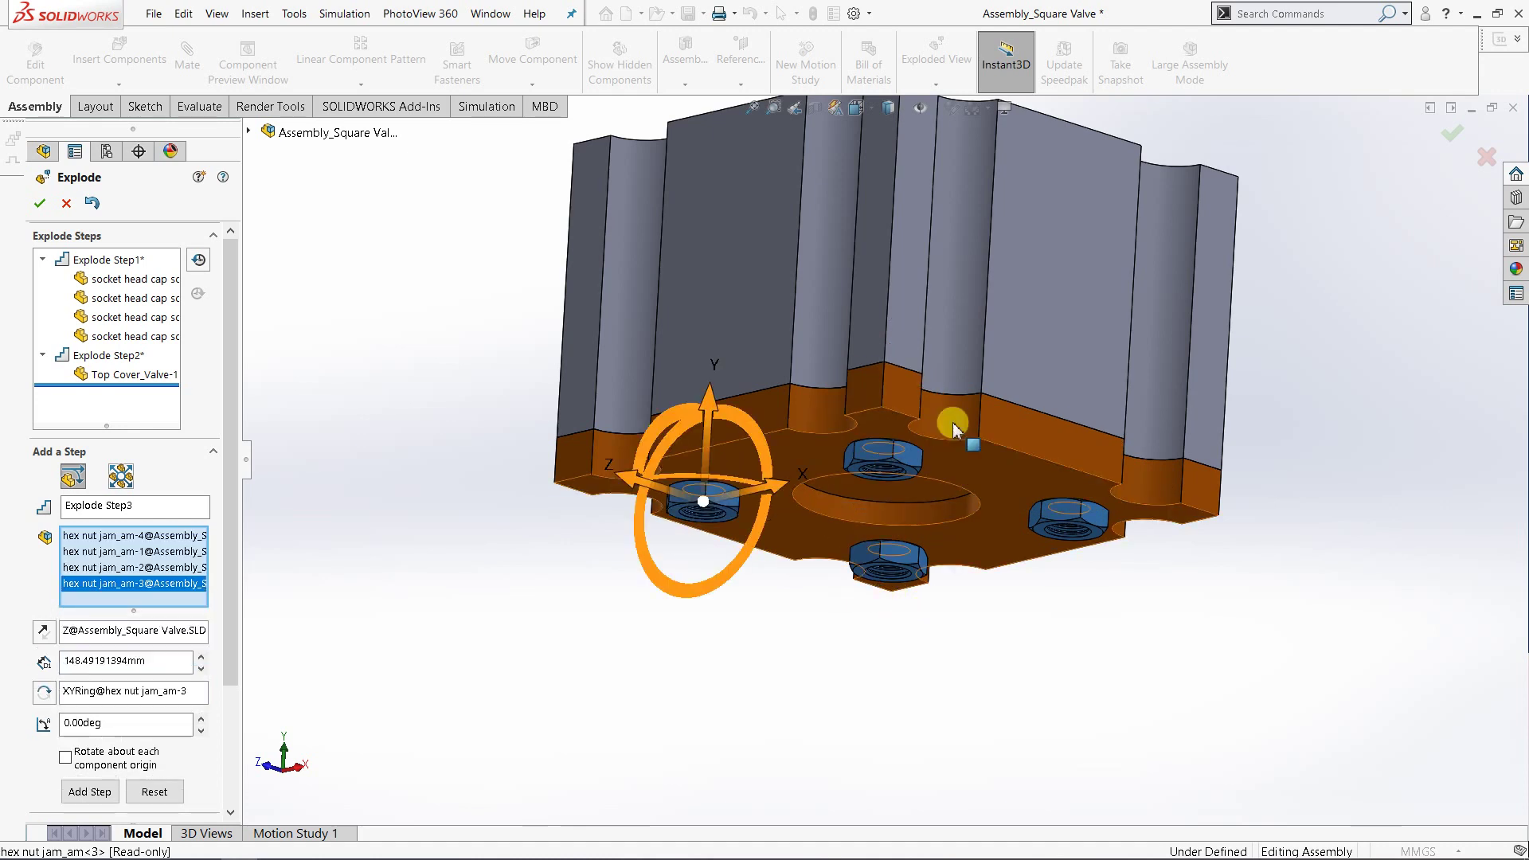
left_click(856, 107)
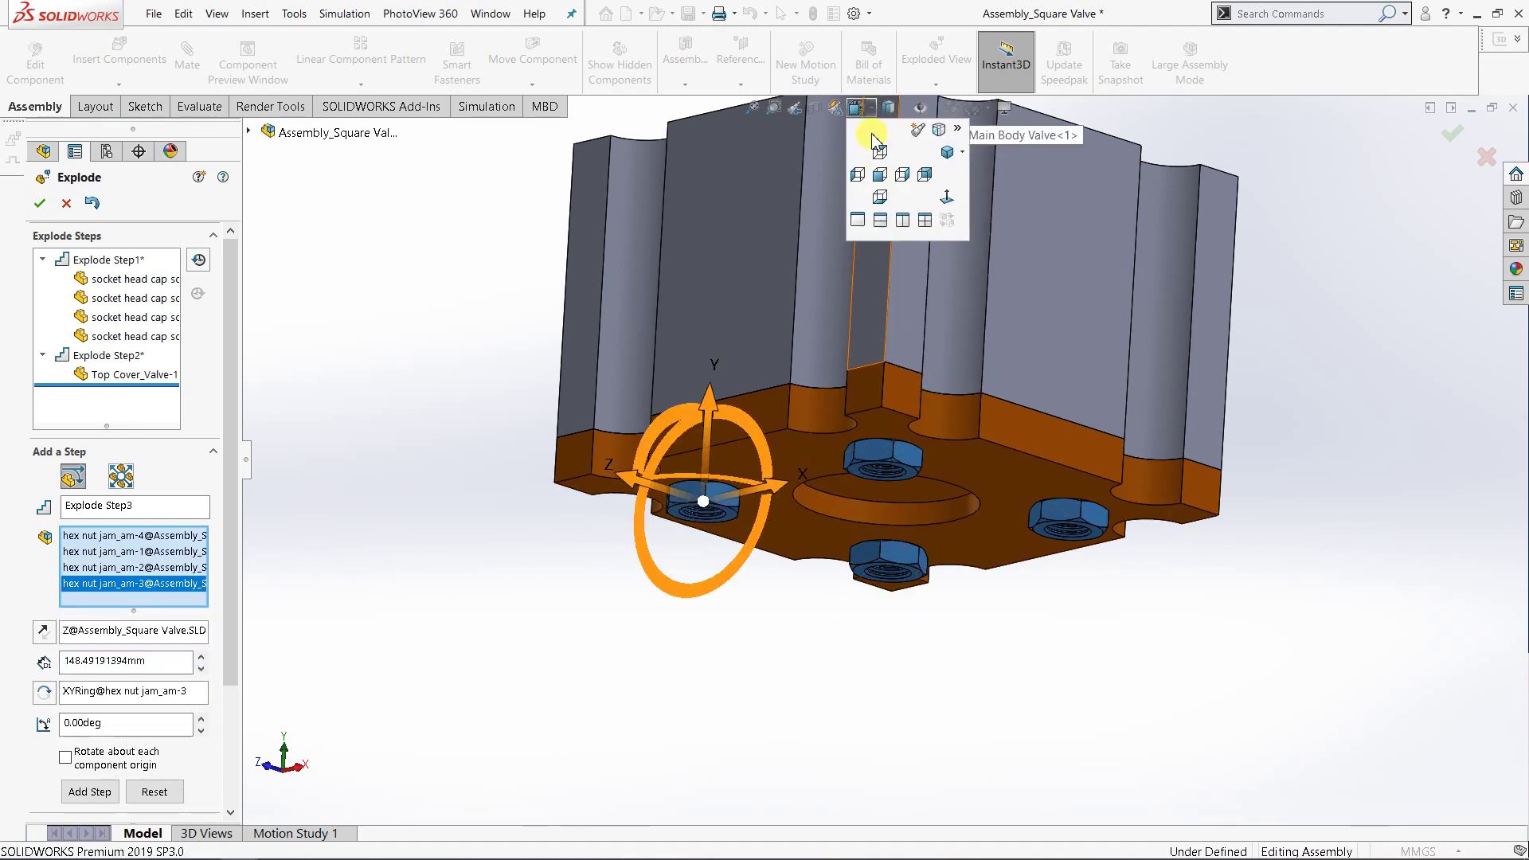
left_click(963, 156)
left_click(979, 245)
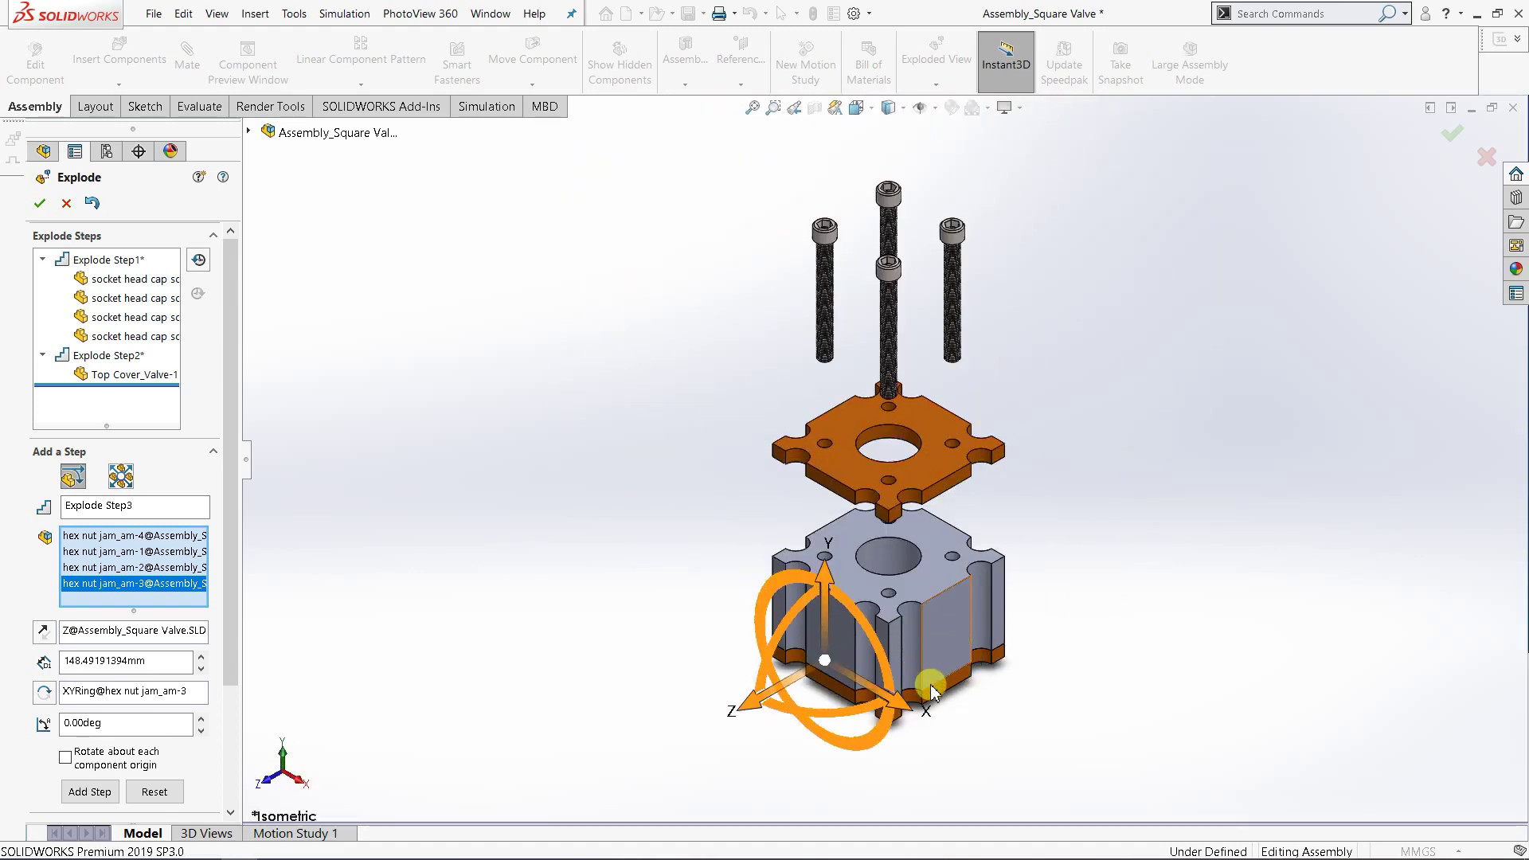
key("z")
scroll(906, 704, "down", 1)
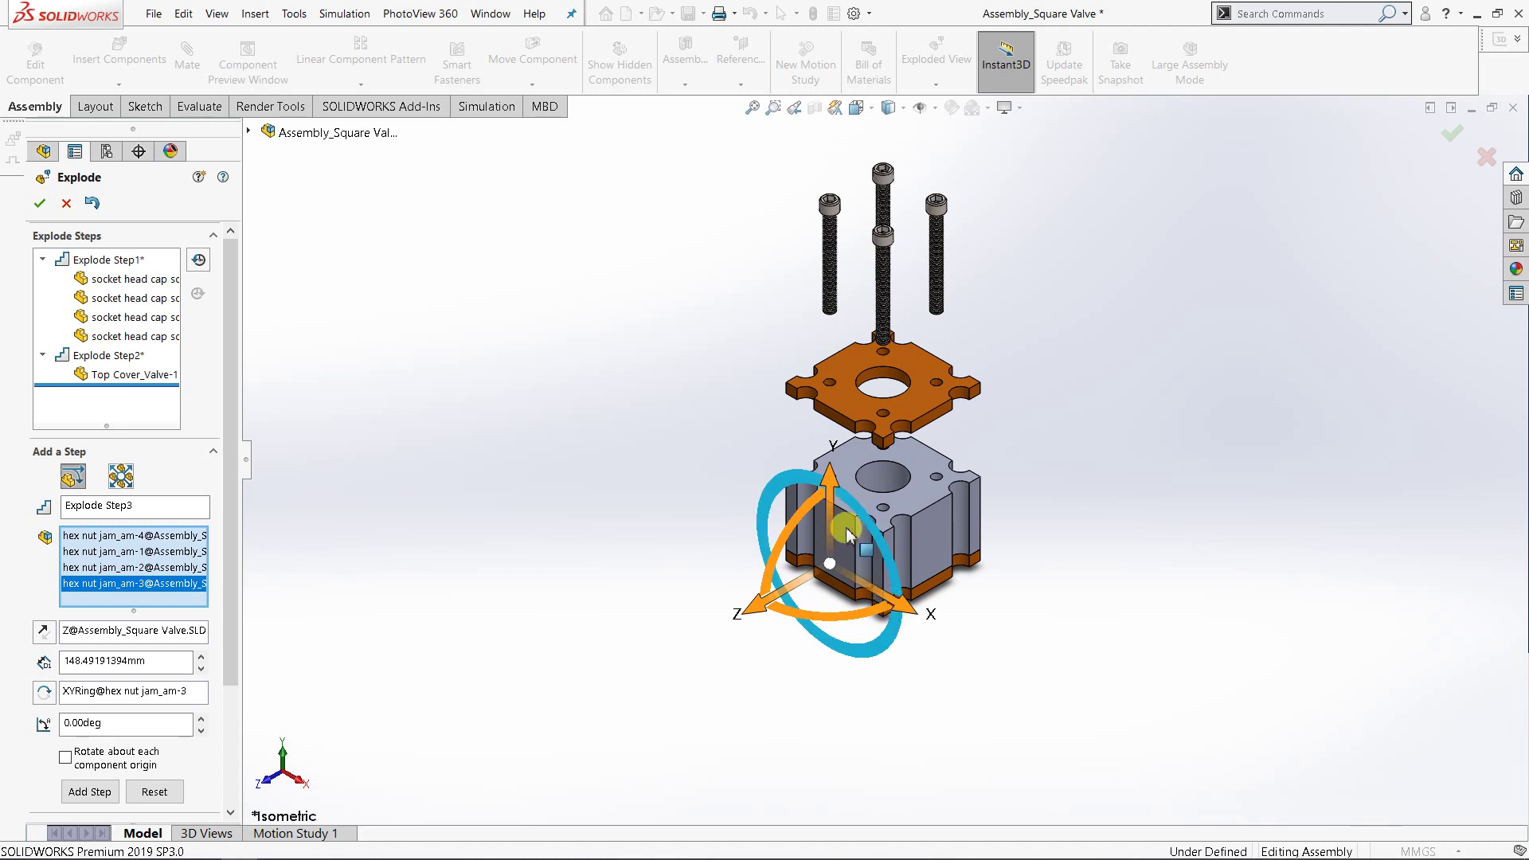
left_click_drag(832, 484, 824, 688)
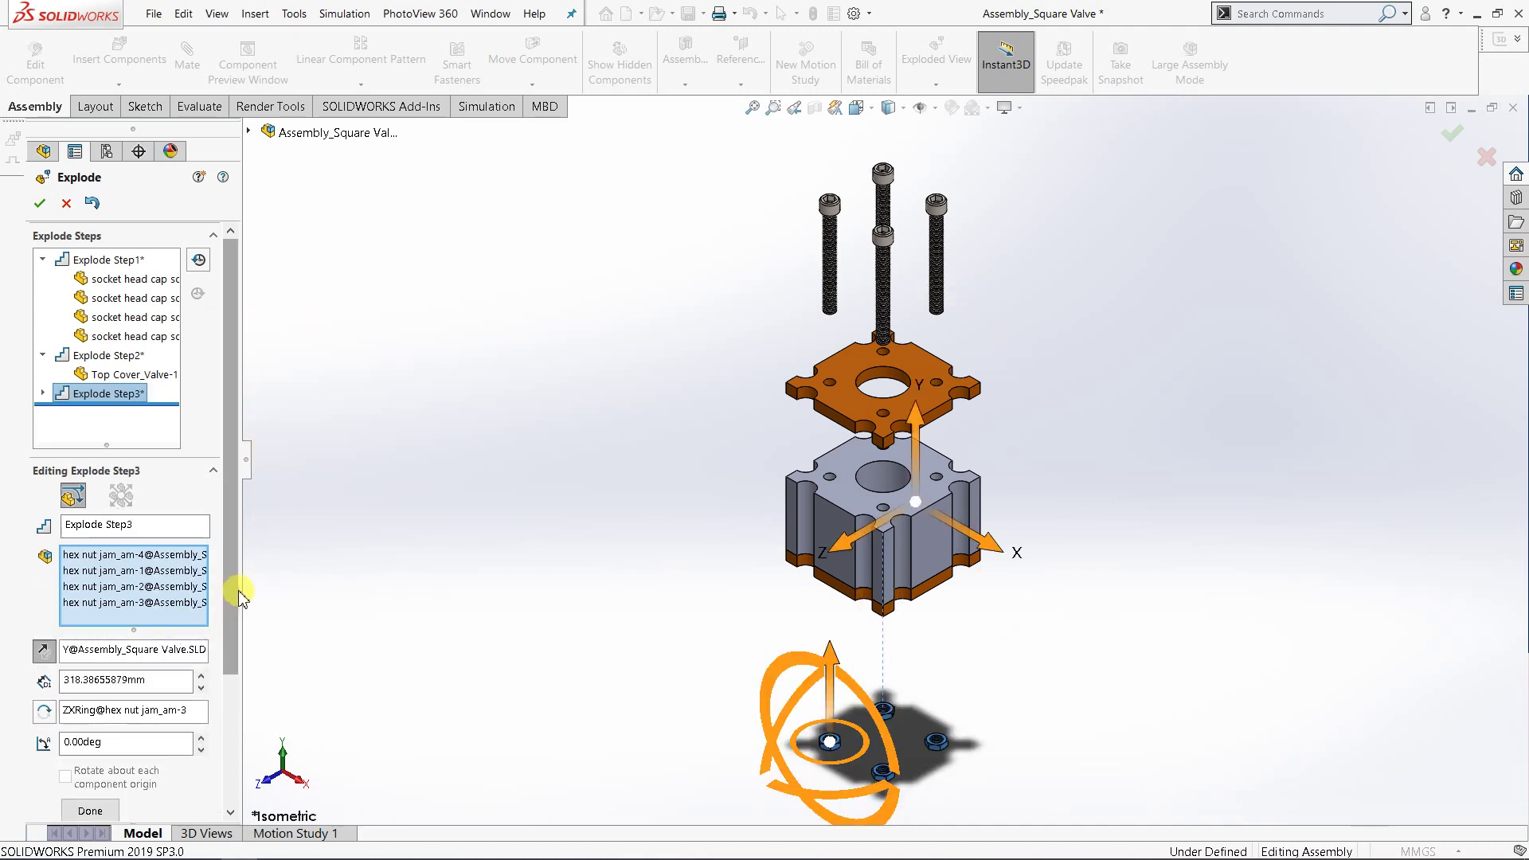
left_click_drag(240, 594, 228, 727)
left_click(90, 632)
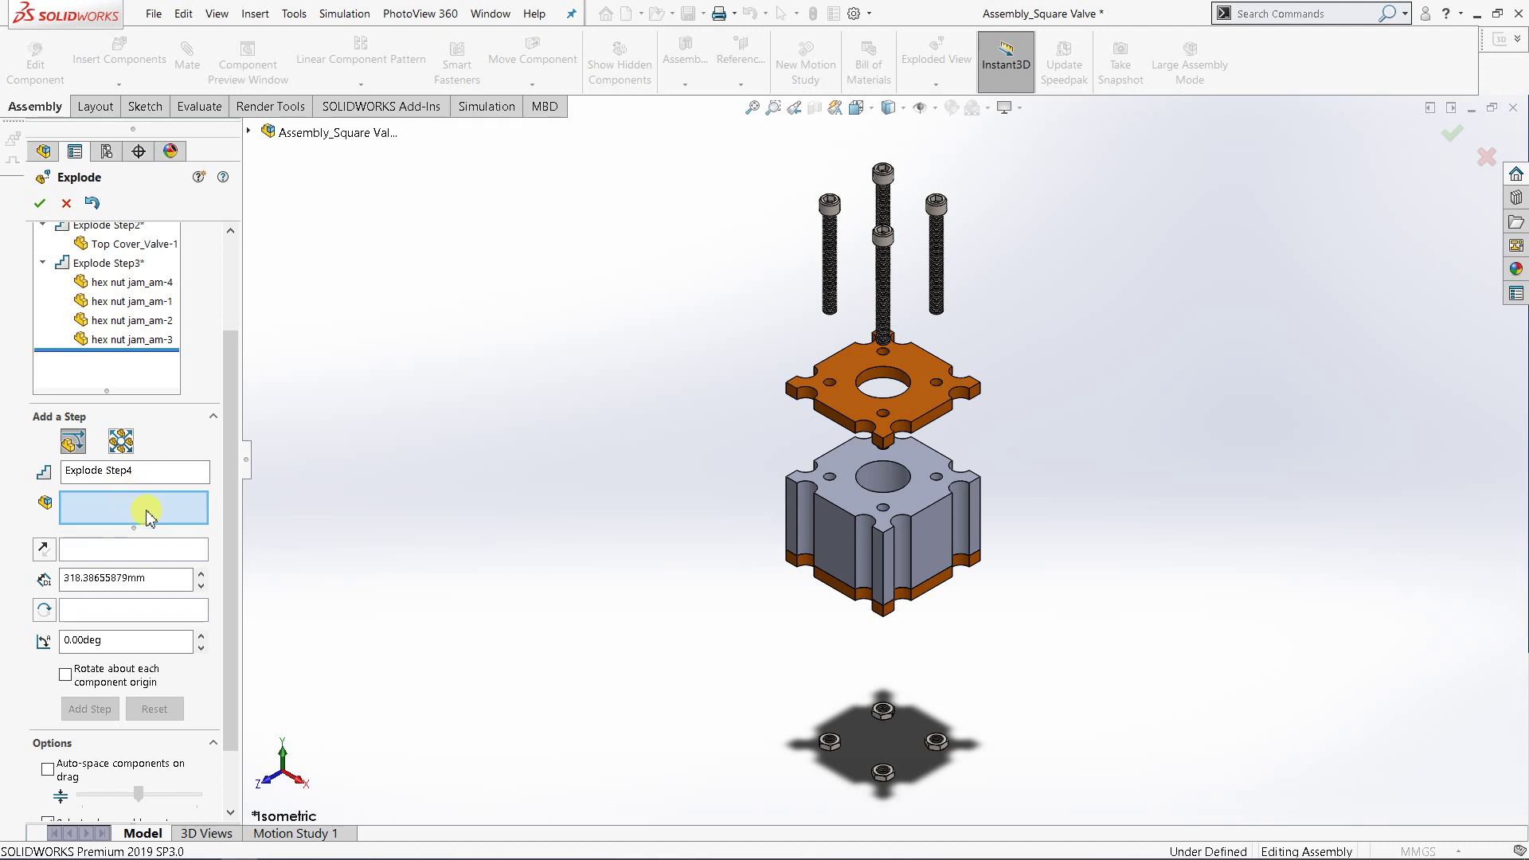
- Explode the bottom cover about 223 mm downward along the Y axis and finish its explode step
left_click(932, 593)
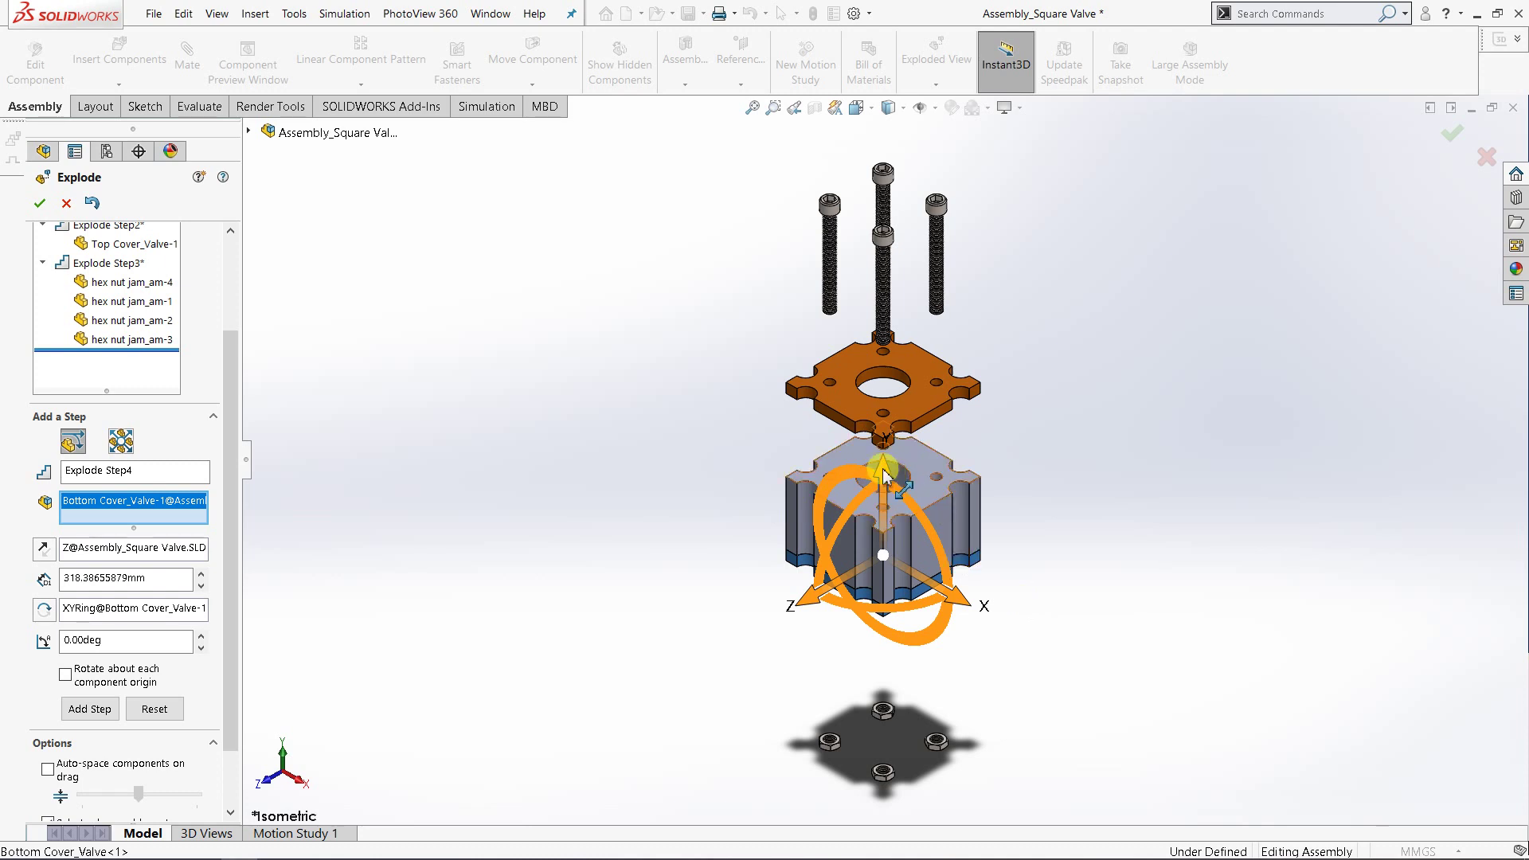
left_click_drag(884, 476, 874, 621)
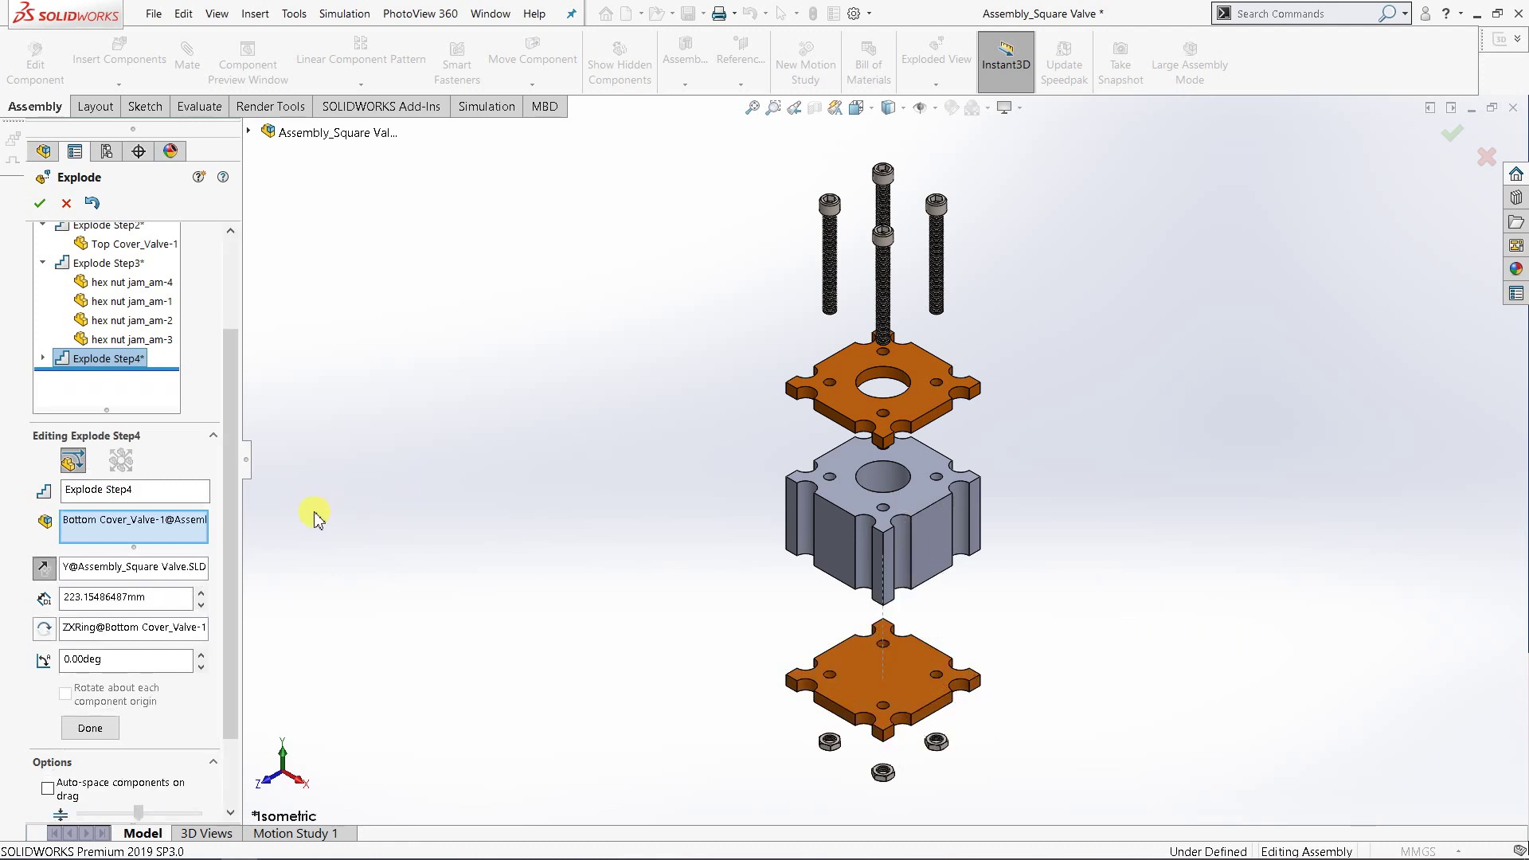
left_click(91, 729)
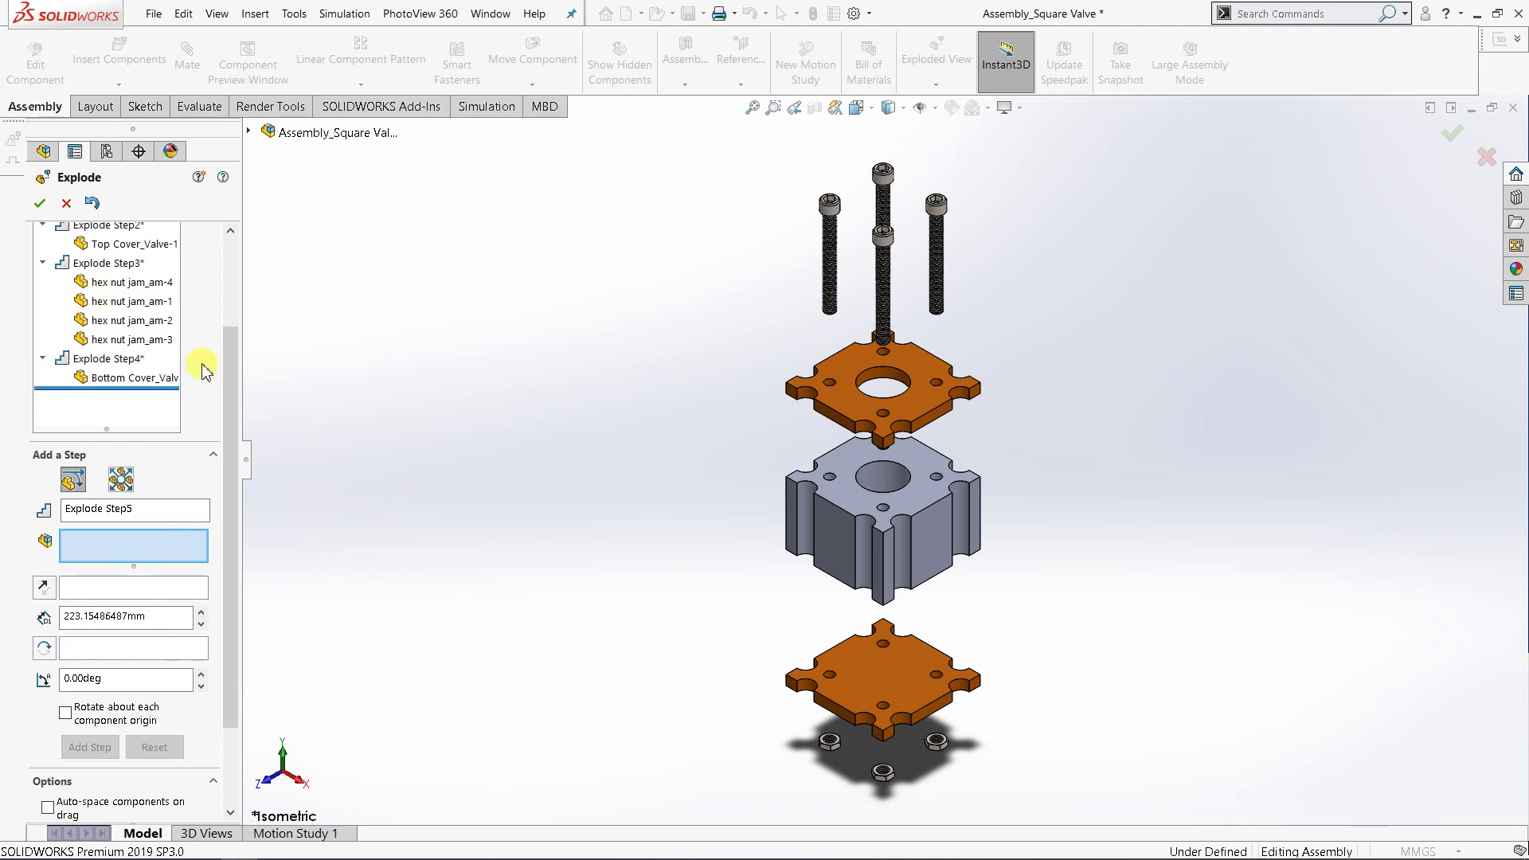
- Show the assembly in isometric view and raise the four cap screws of Explode Step1 to an explode distance of about 546 mm
left_click_drag(233, 374, 232, 232)
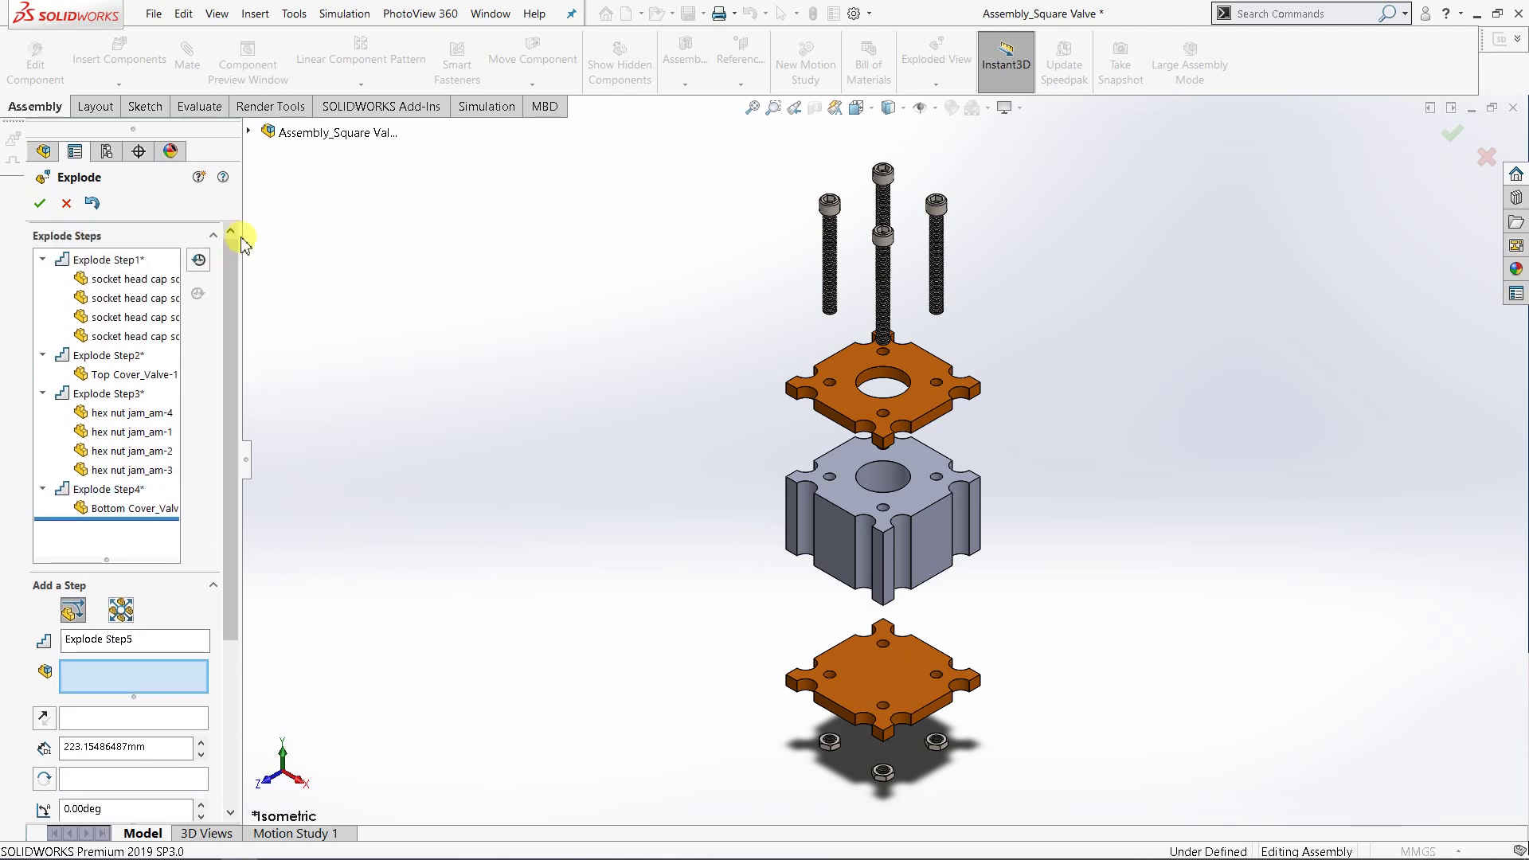
left_click(872, 111)
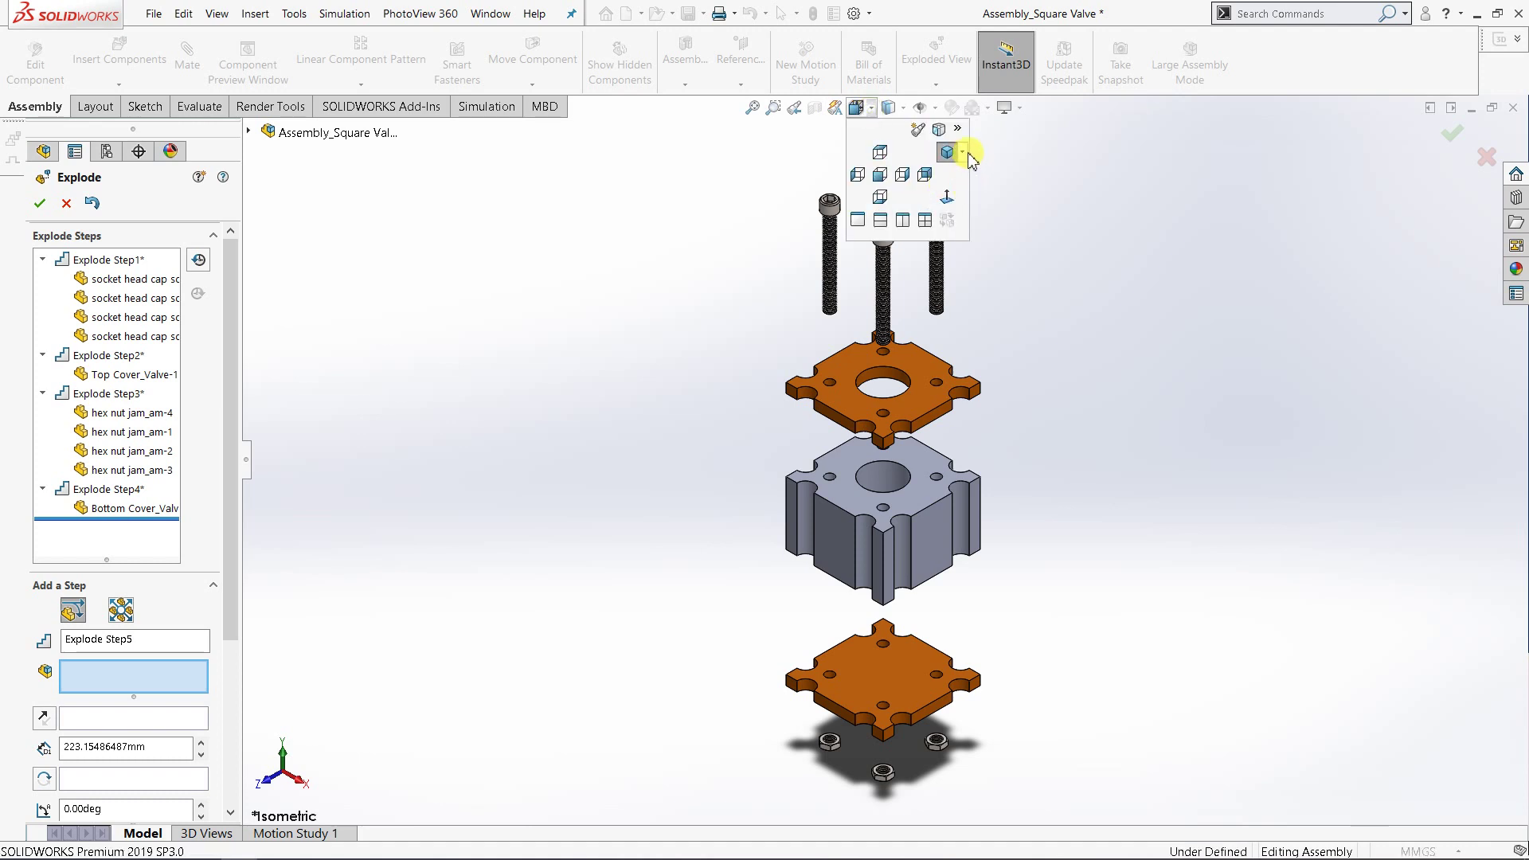
left_click(963, 153)
left_click(984, 170)
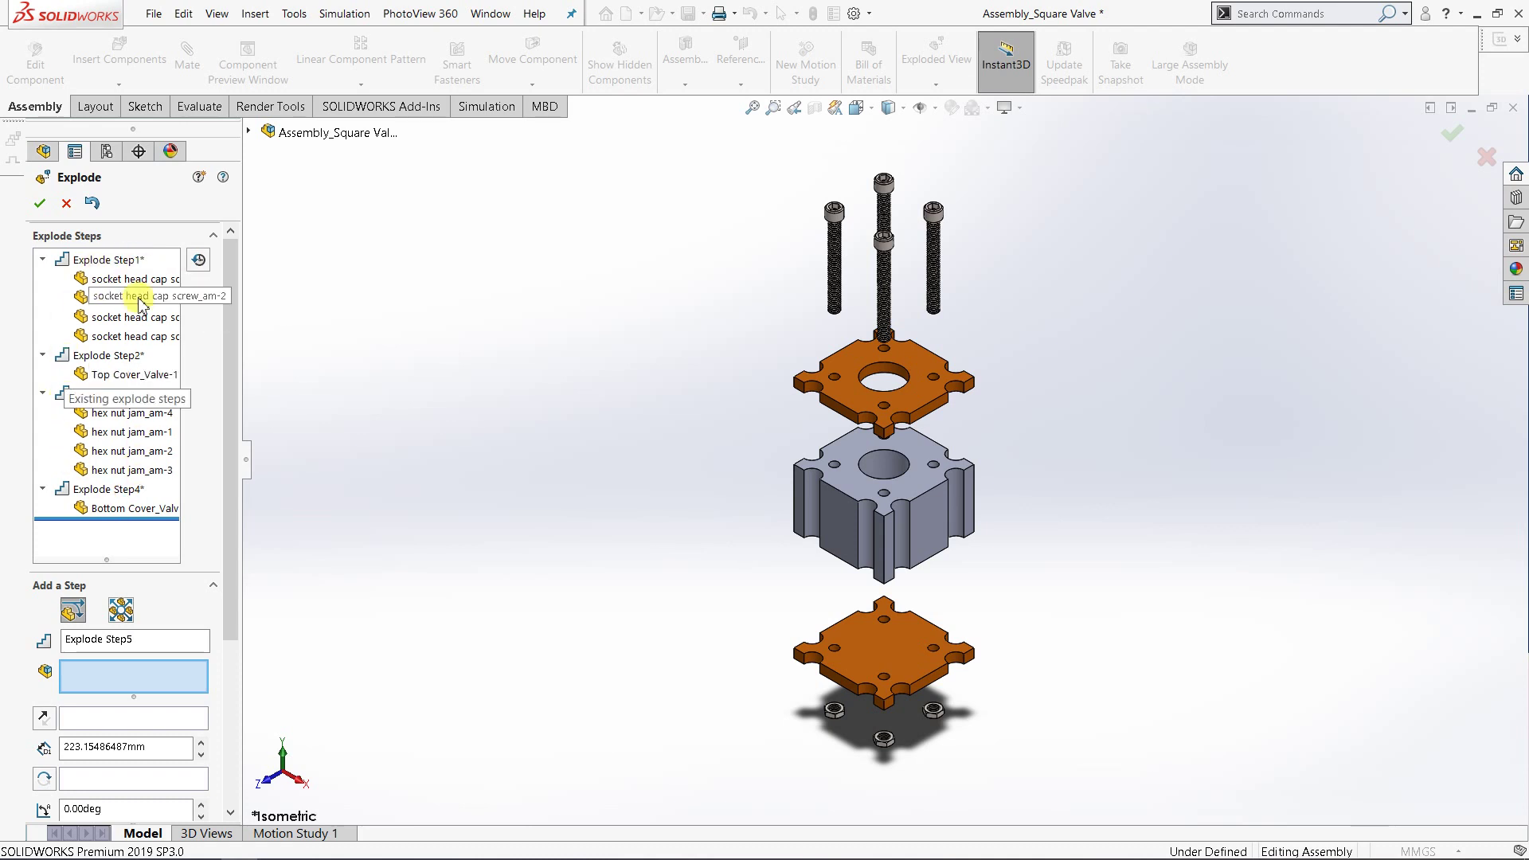
left_click(119, 259)
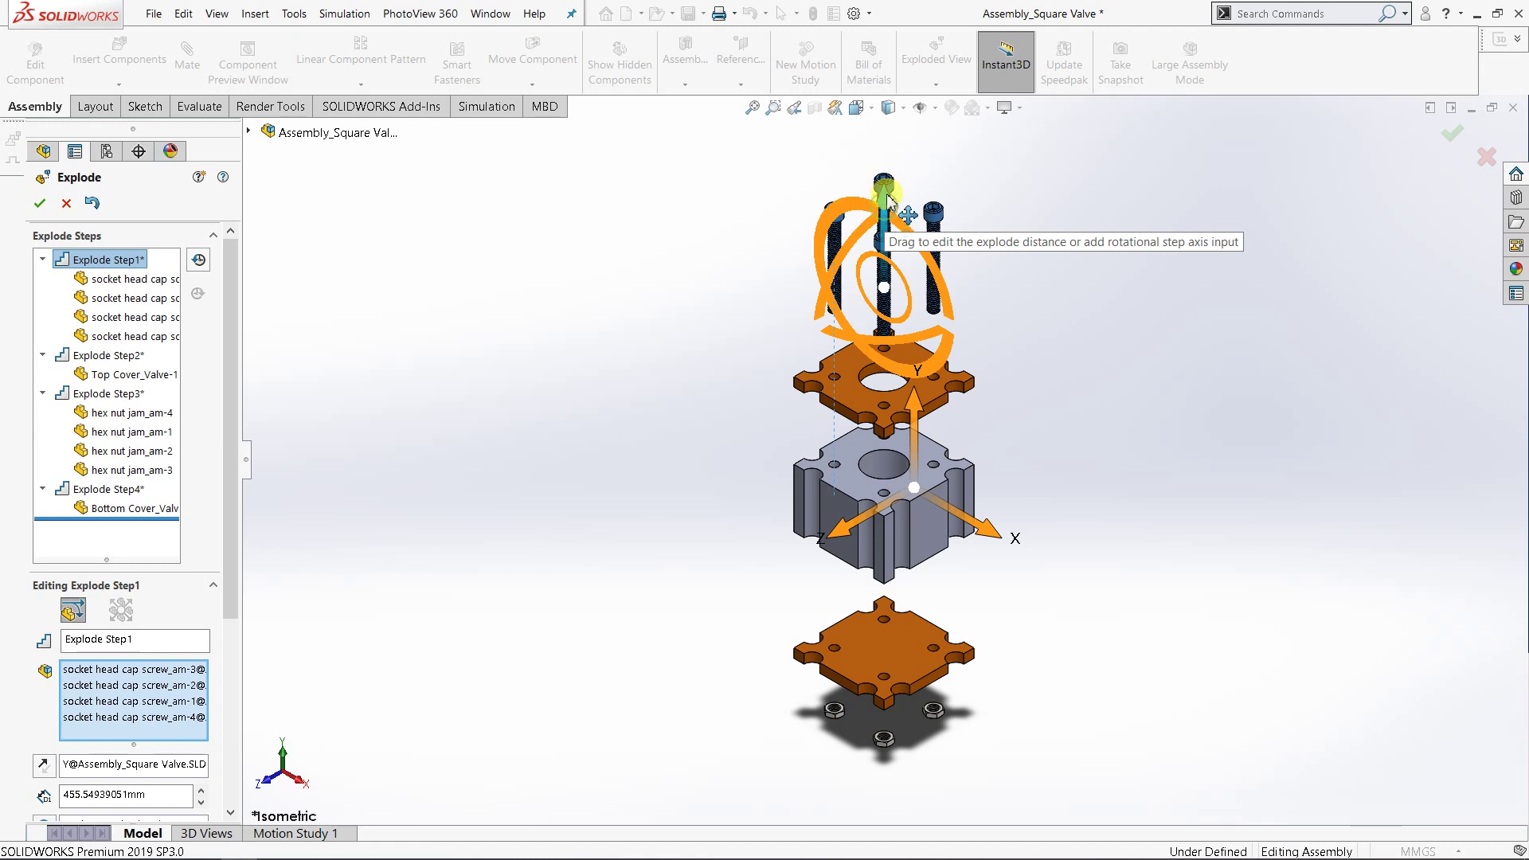
left_click_drag(885, 209, 889, 152)
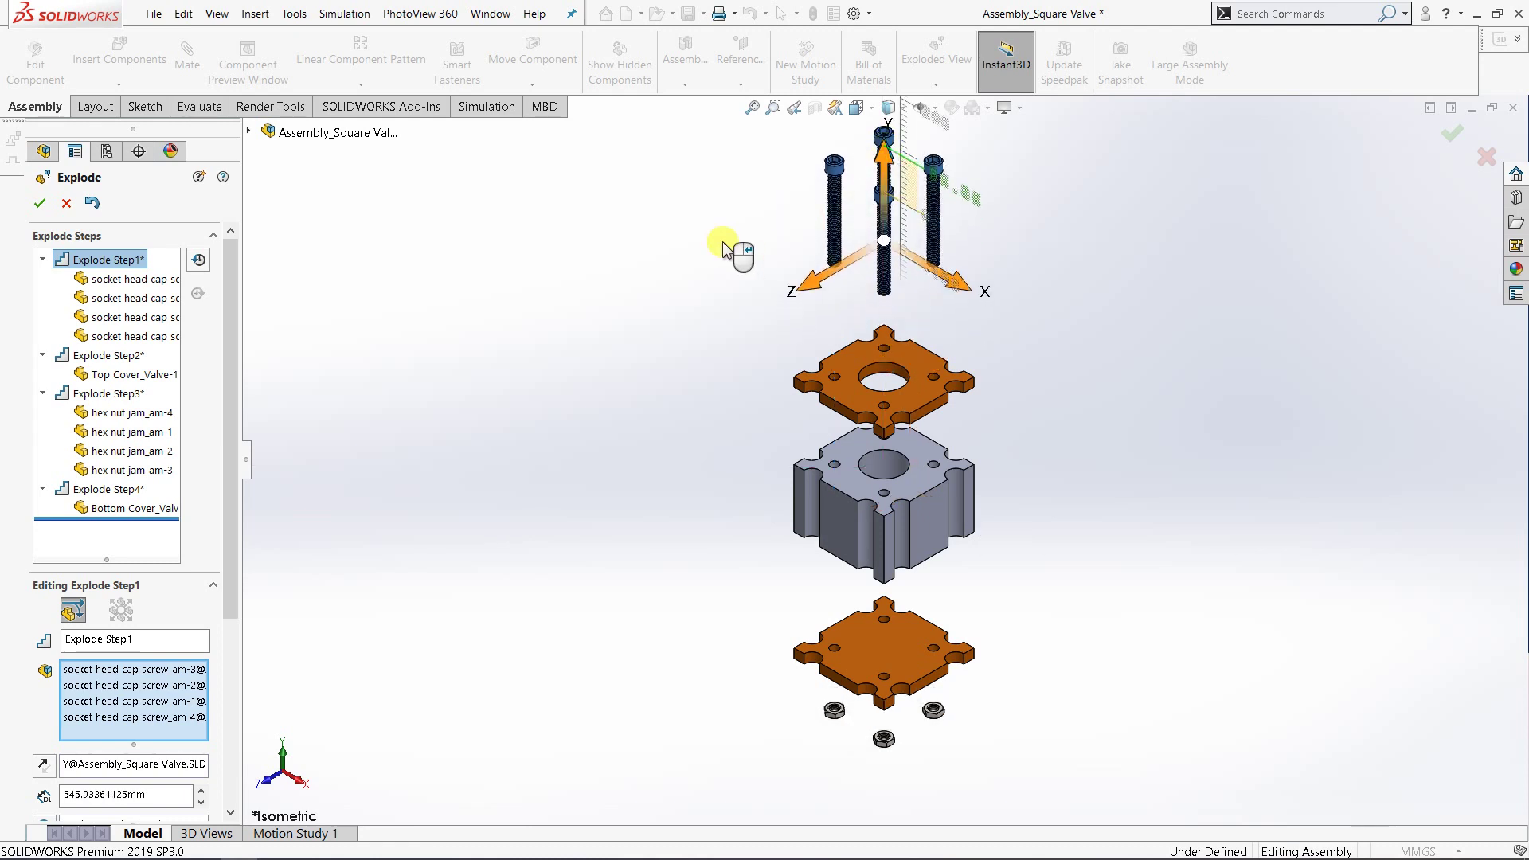
left_click(431, 358)
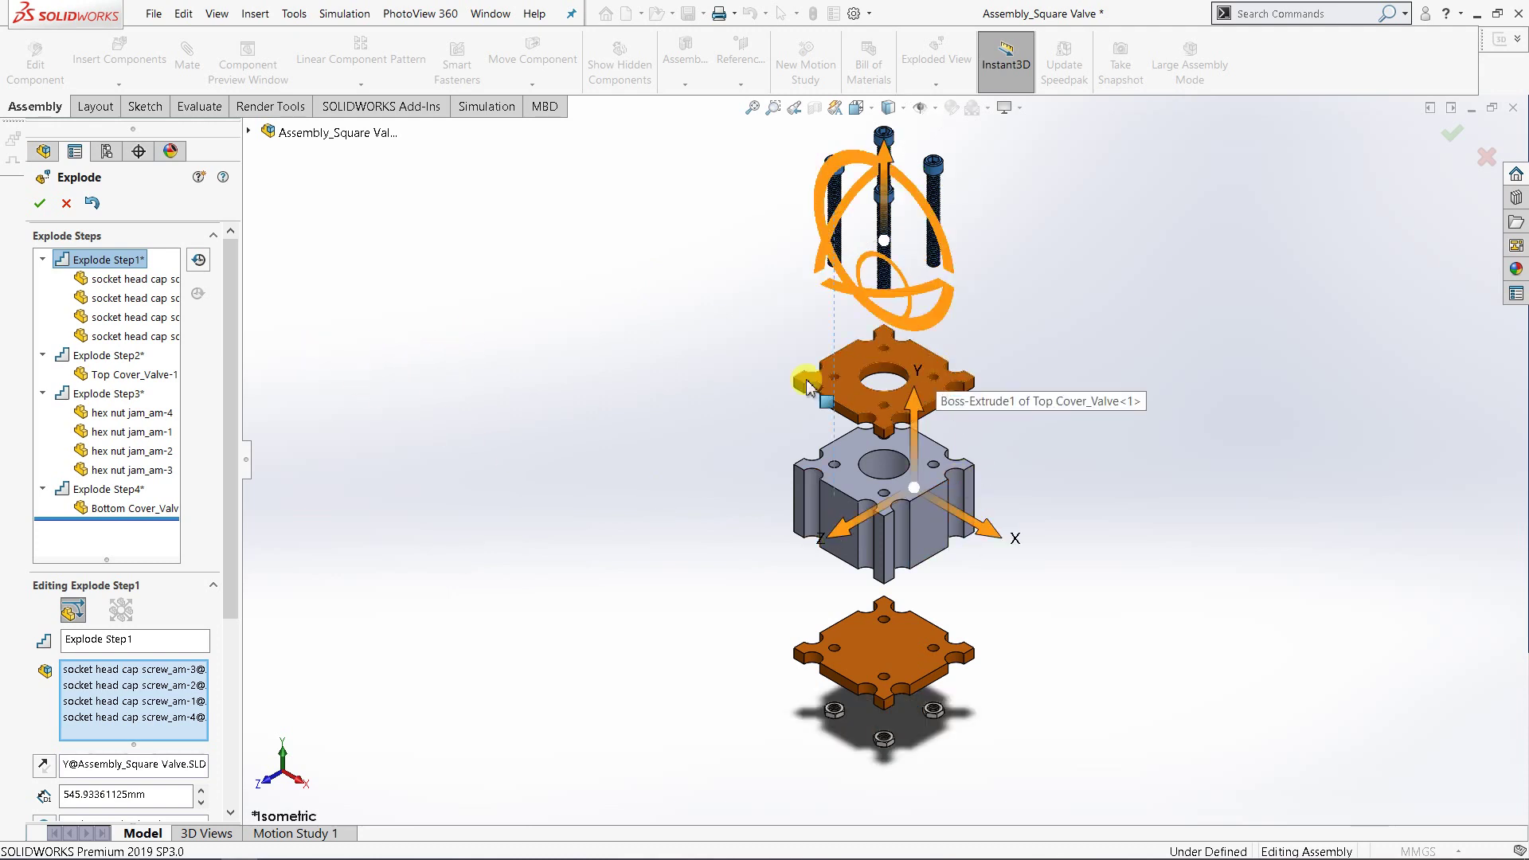
- Raise the top cover to an explode distance of about 213 mm and the four cap screws to about 563 mm
left_click(101, 357)
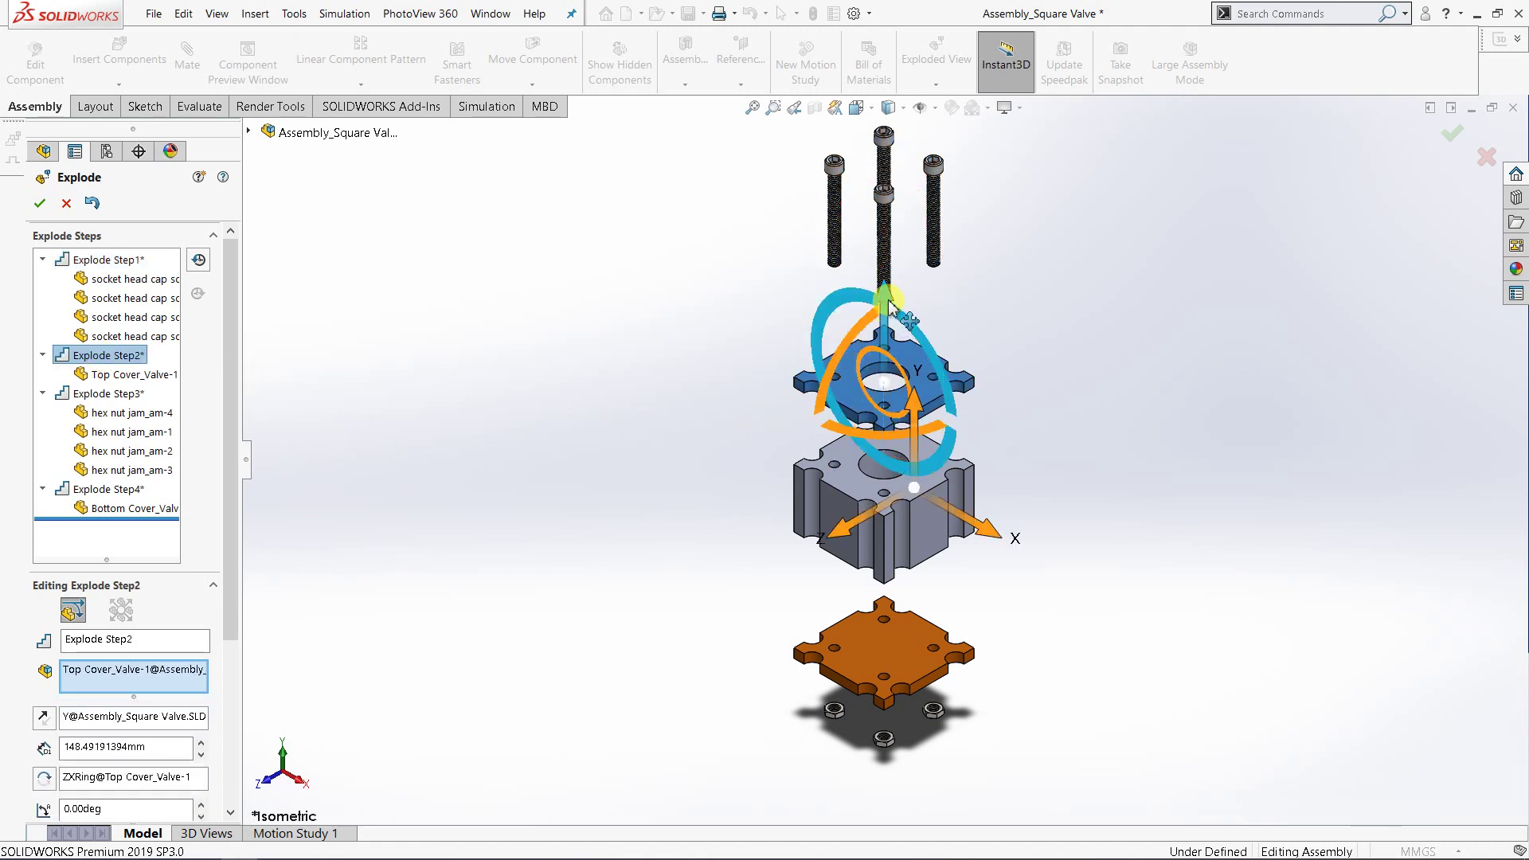
left_click_drag(887, 299, 884, 256)
key("ctrl+z")
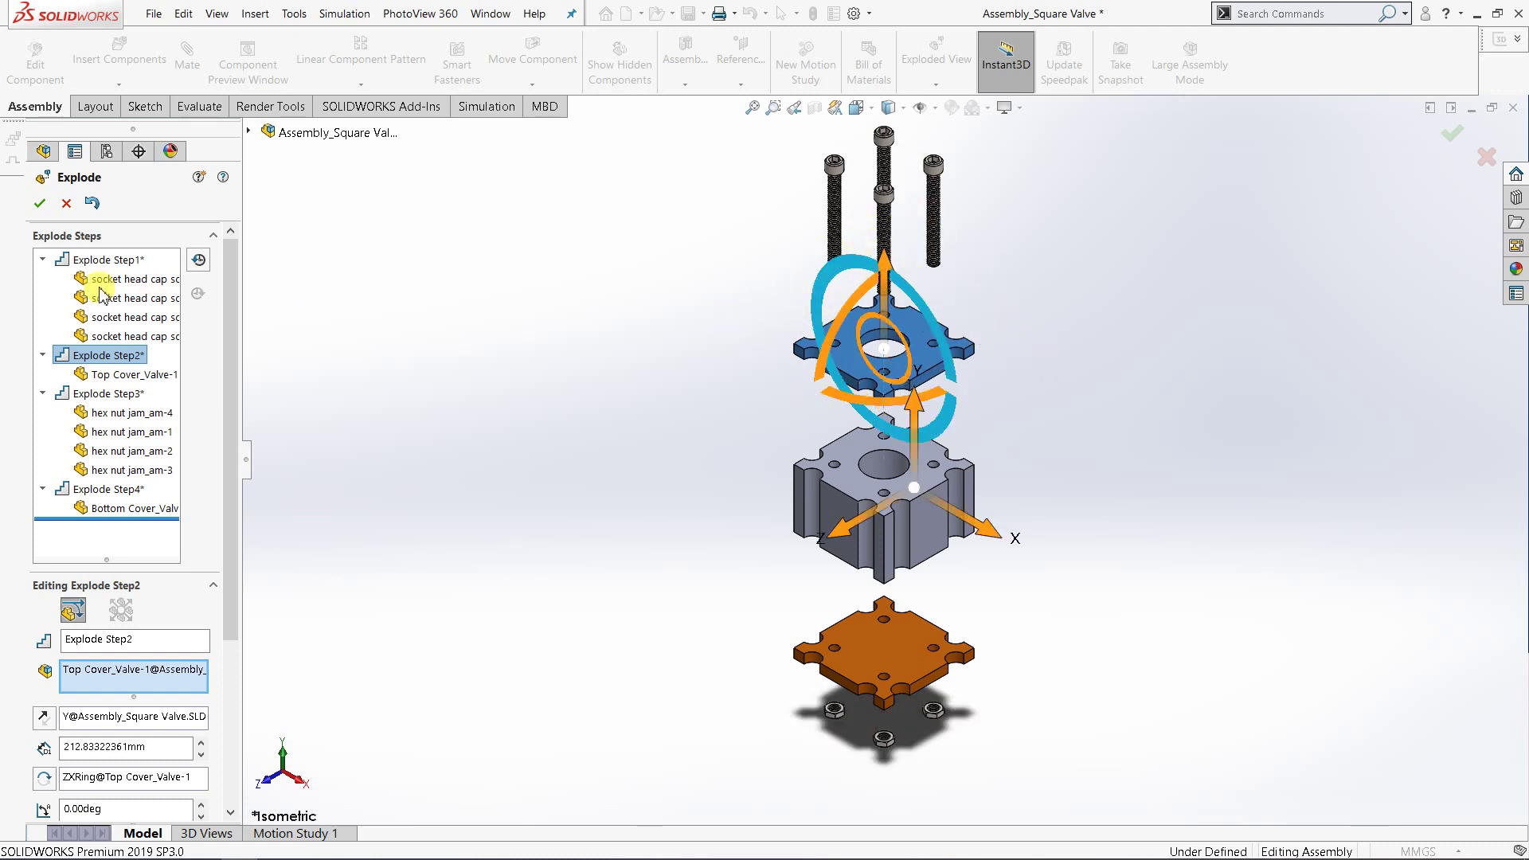
left_click(90, 262)
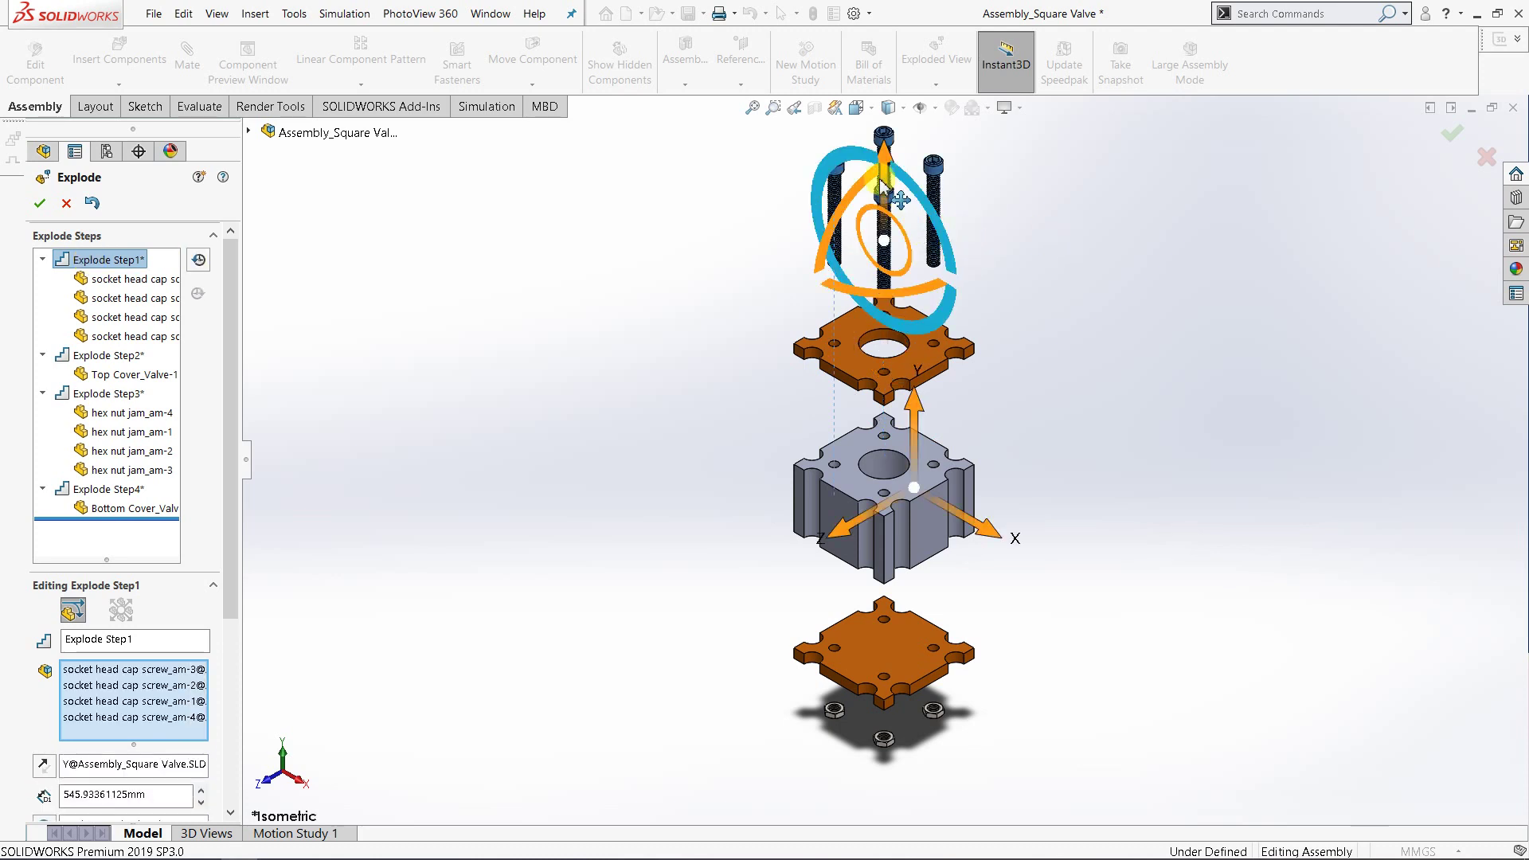
left_click_drag(882, 183, 881, 163)
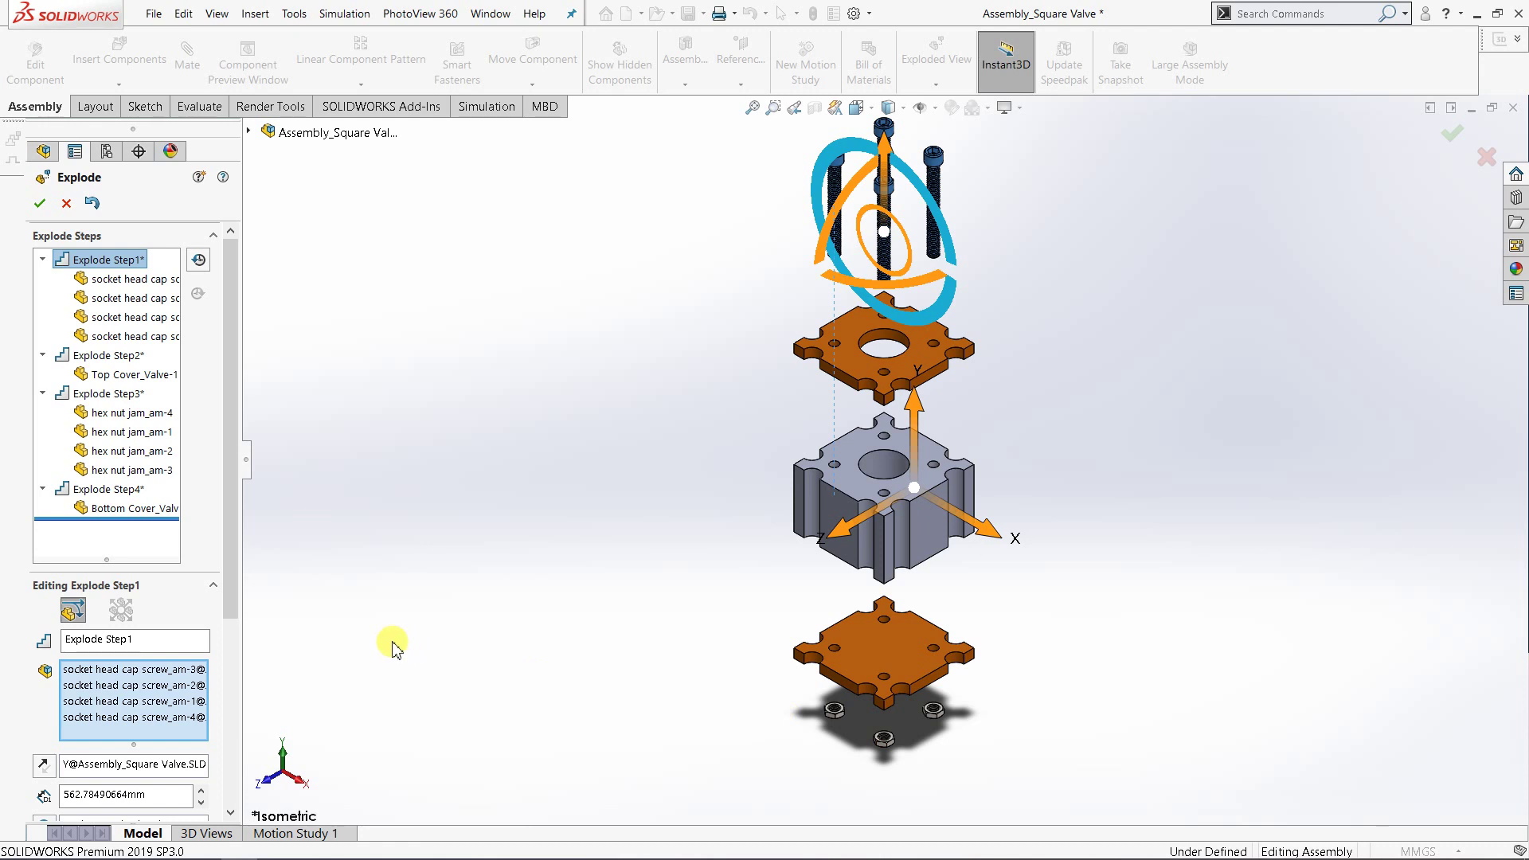
- Lower the four hex jam nuts to an explode distance of about 416 mm along Y and complete the exploded view
left_click(109, 398)
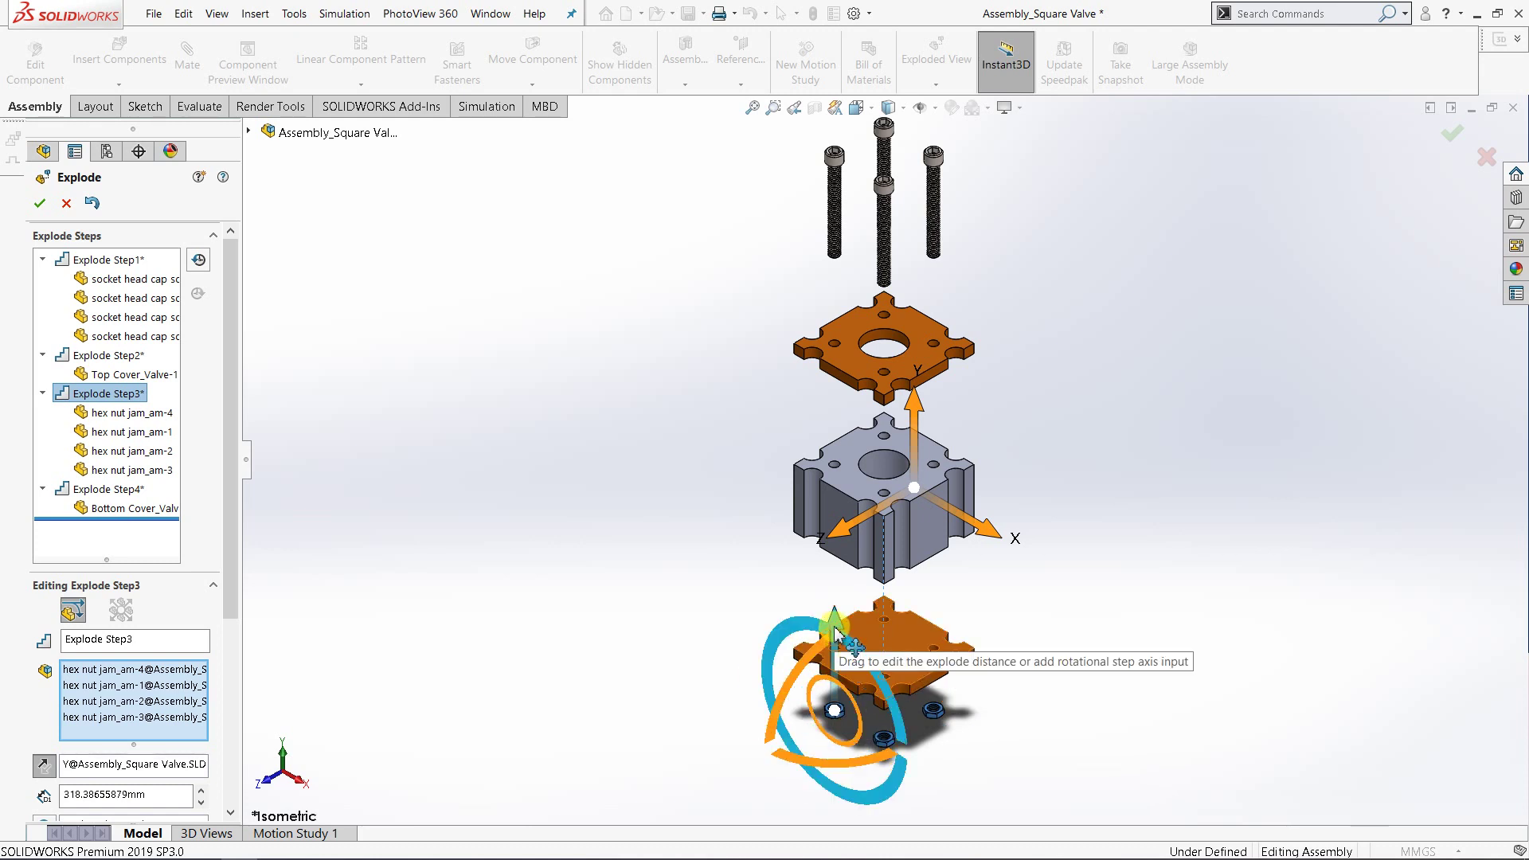
left_click_drag(834, 629, 968, 711)
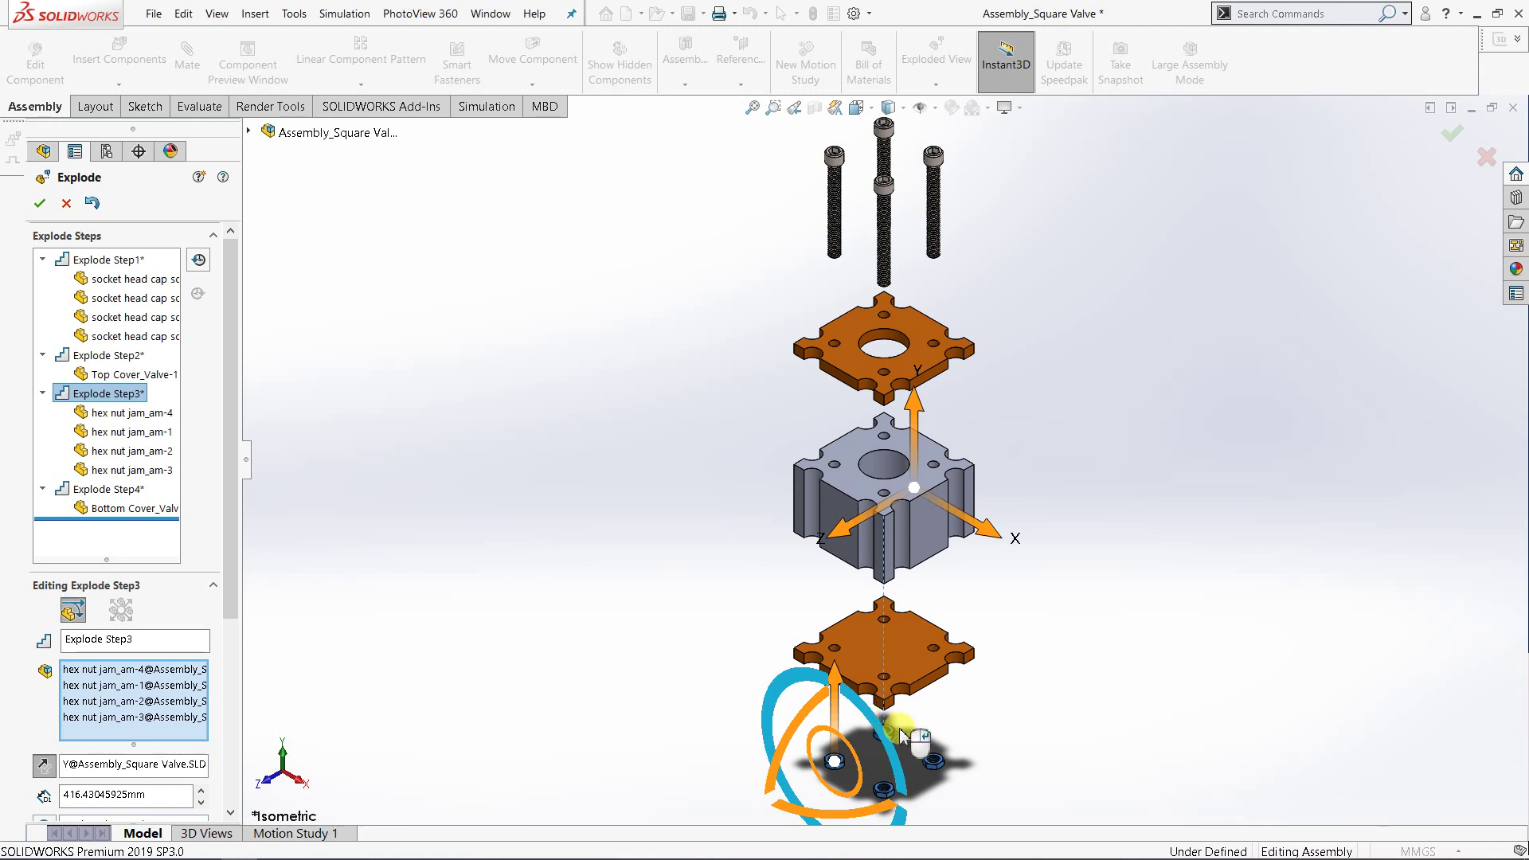
scroll(890, 729, "down", 4)
scroll(890, 739, "down", 3)
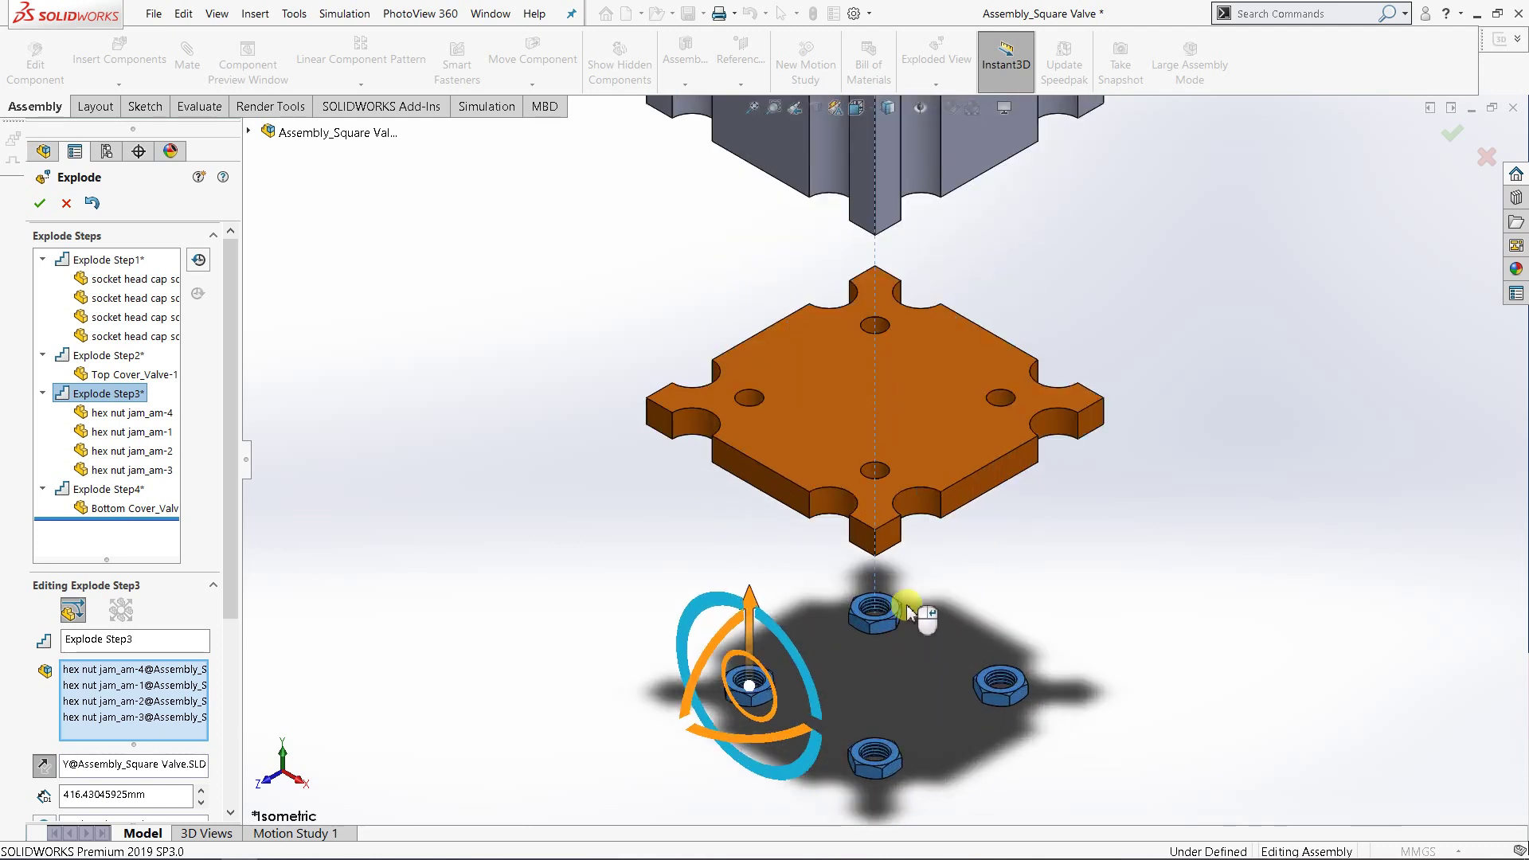
scroll(1017, 332, "up", 6)
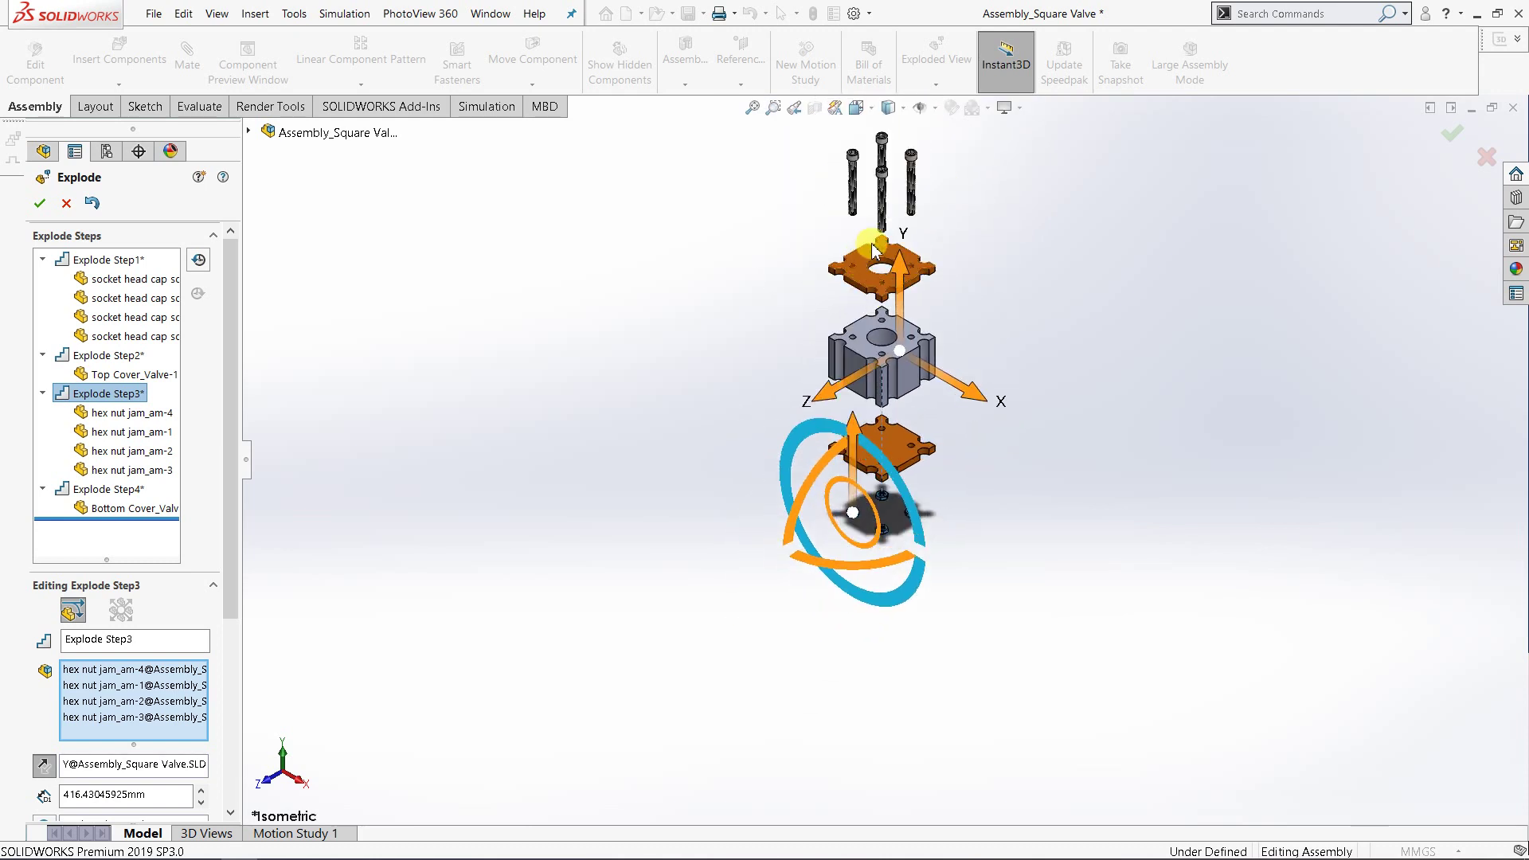
scroll(872, 319, "down", 3)
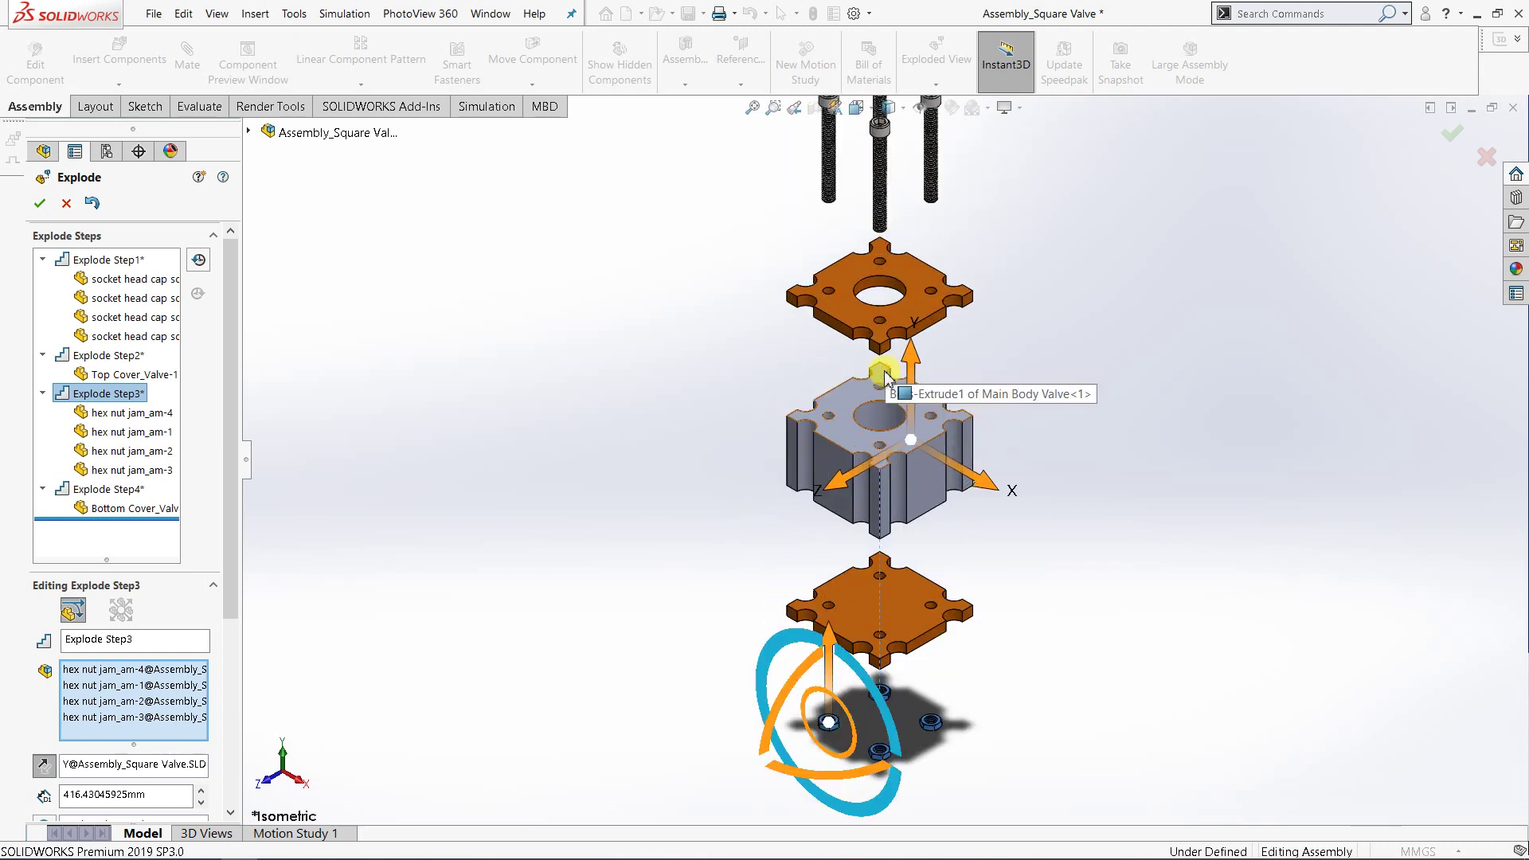
left_click(856, 108)
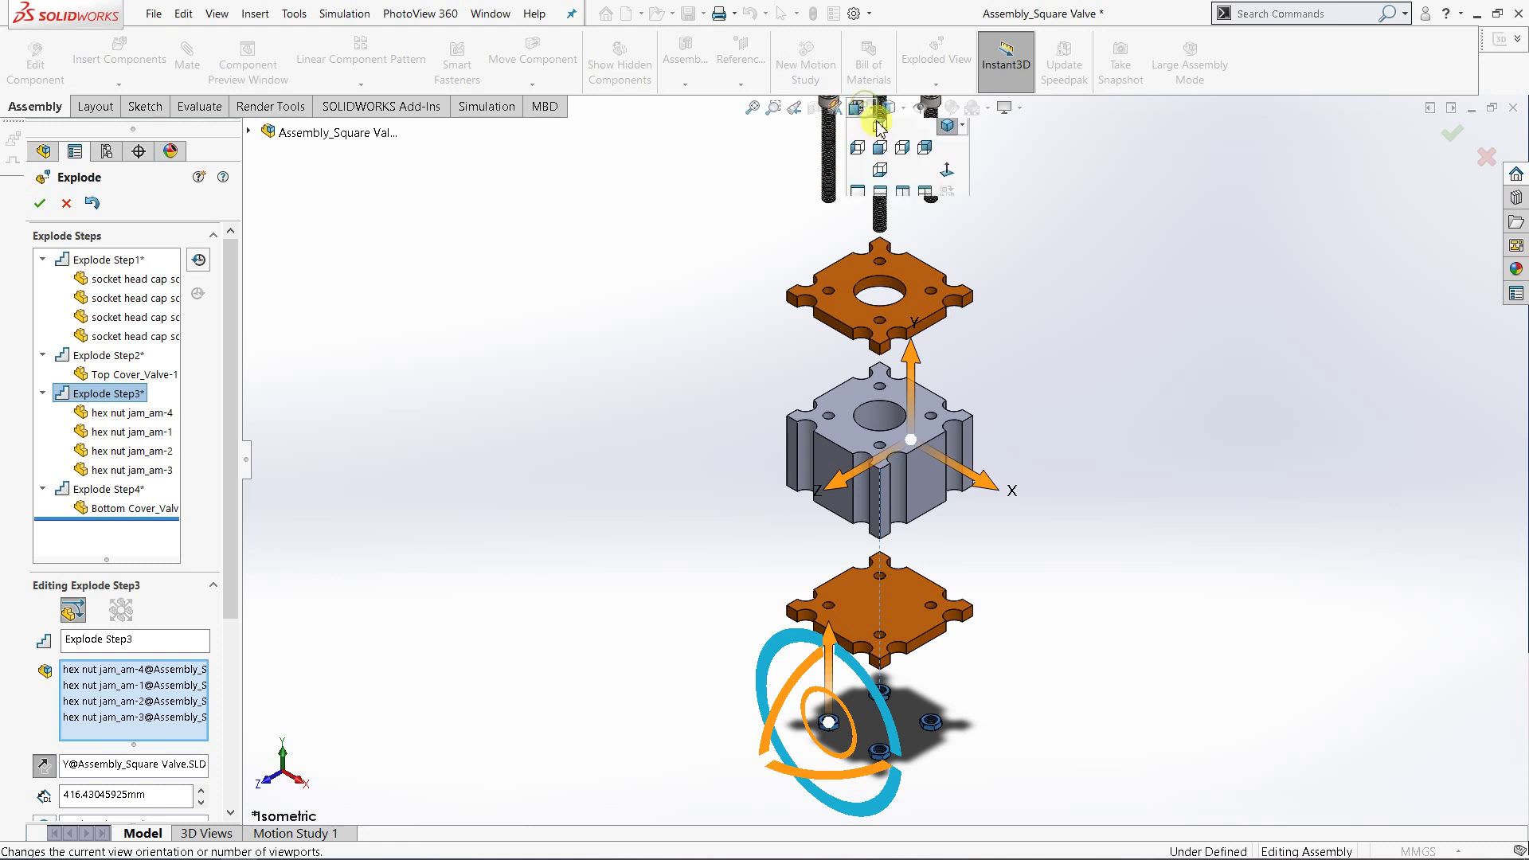
left_click(962, 155)
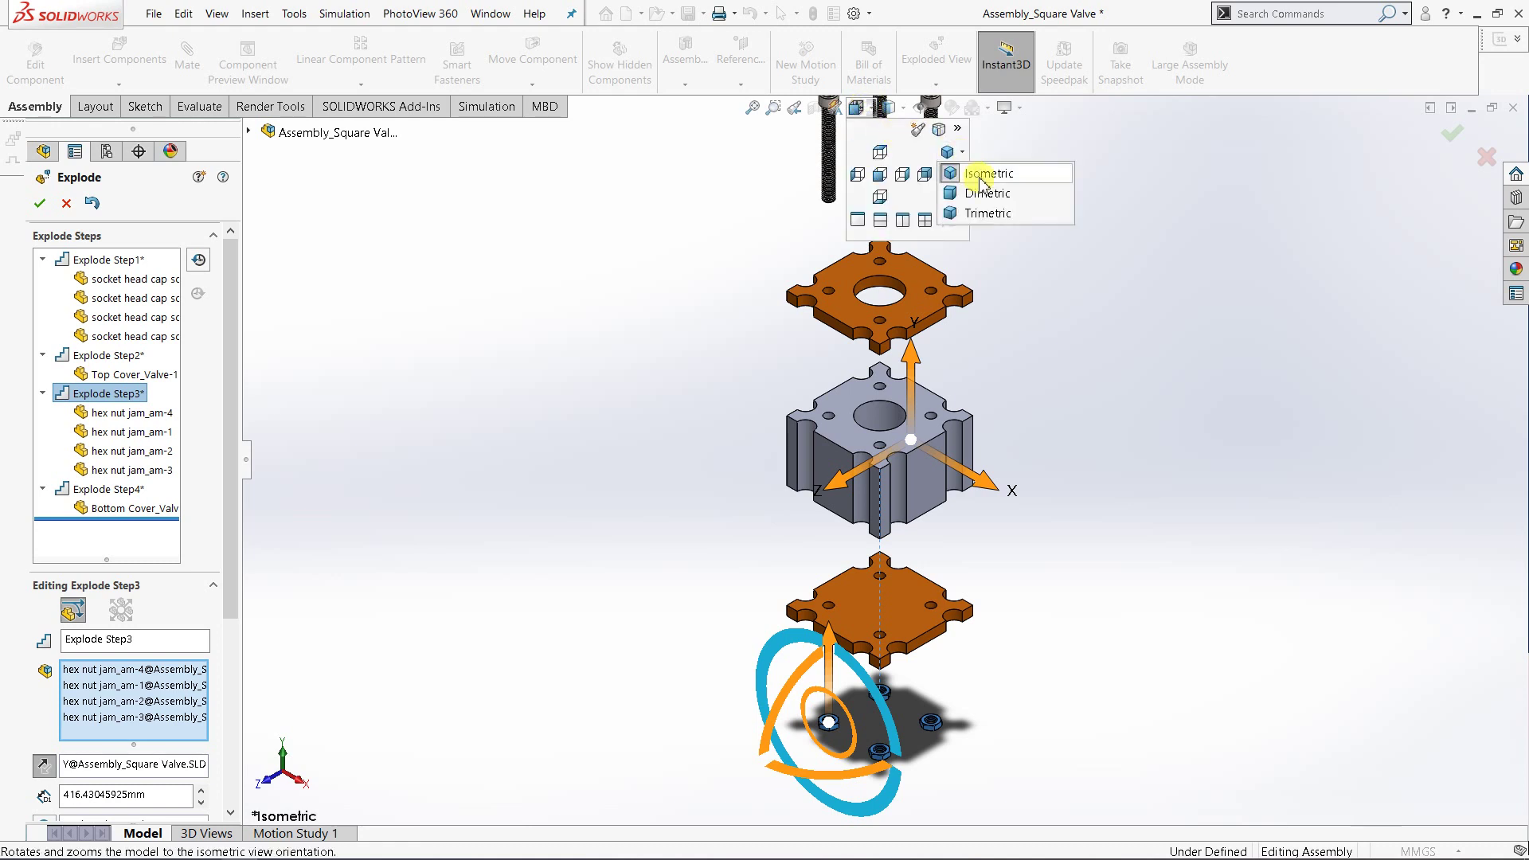
left_click(988, 173)
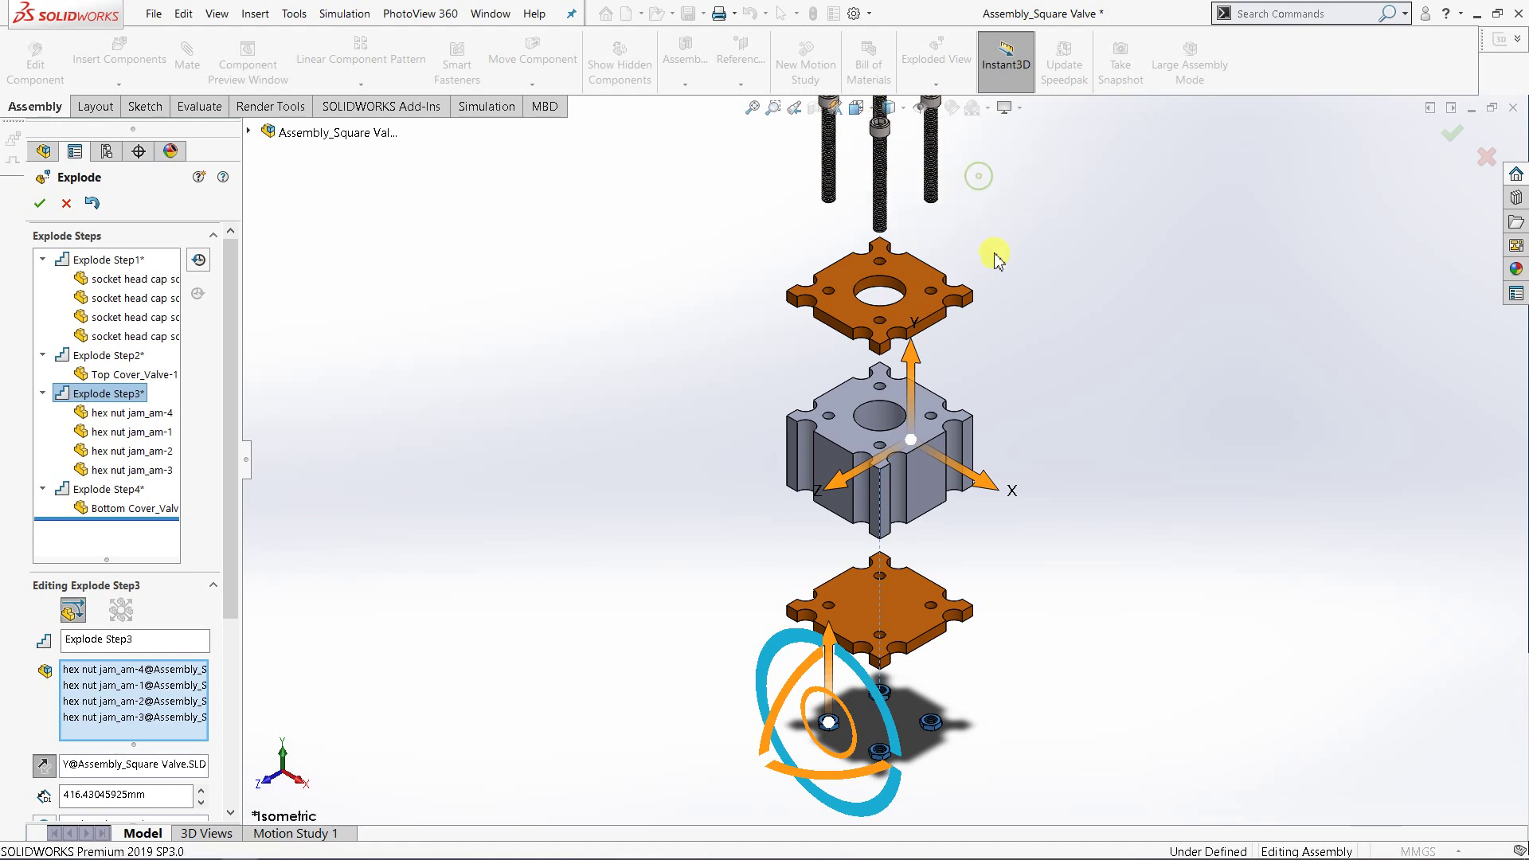
scroll(974, 479, "down", 3)
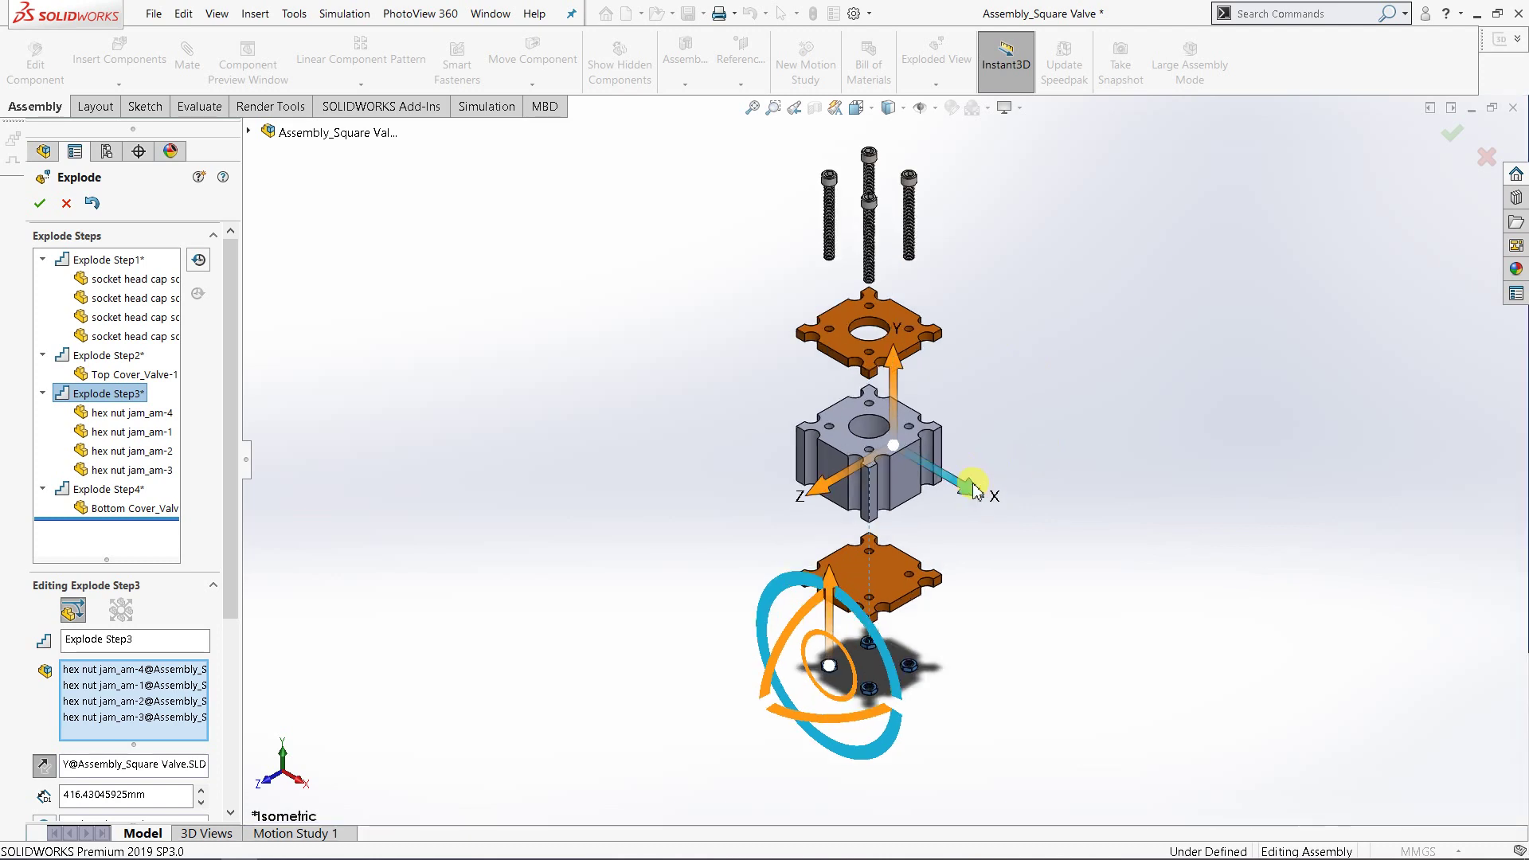
scroll(918, 253, "up", 2)
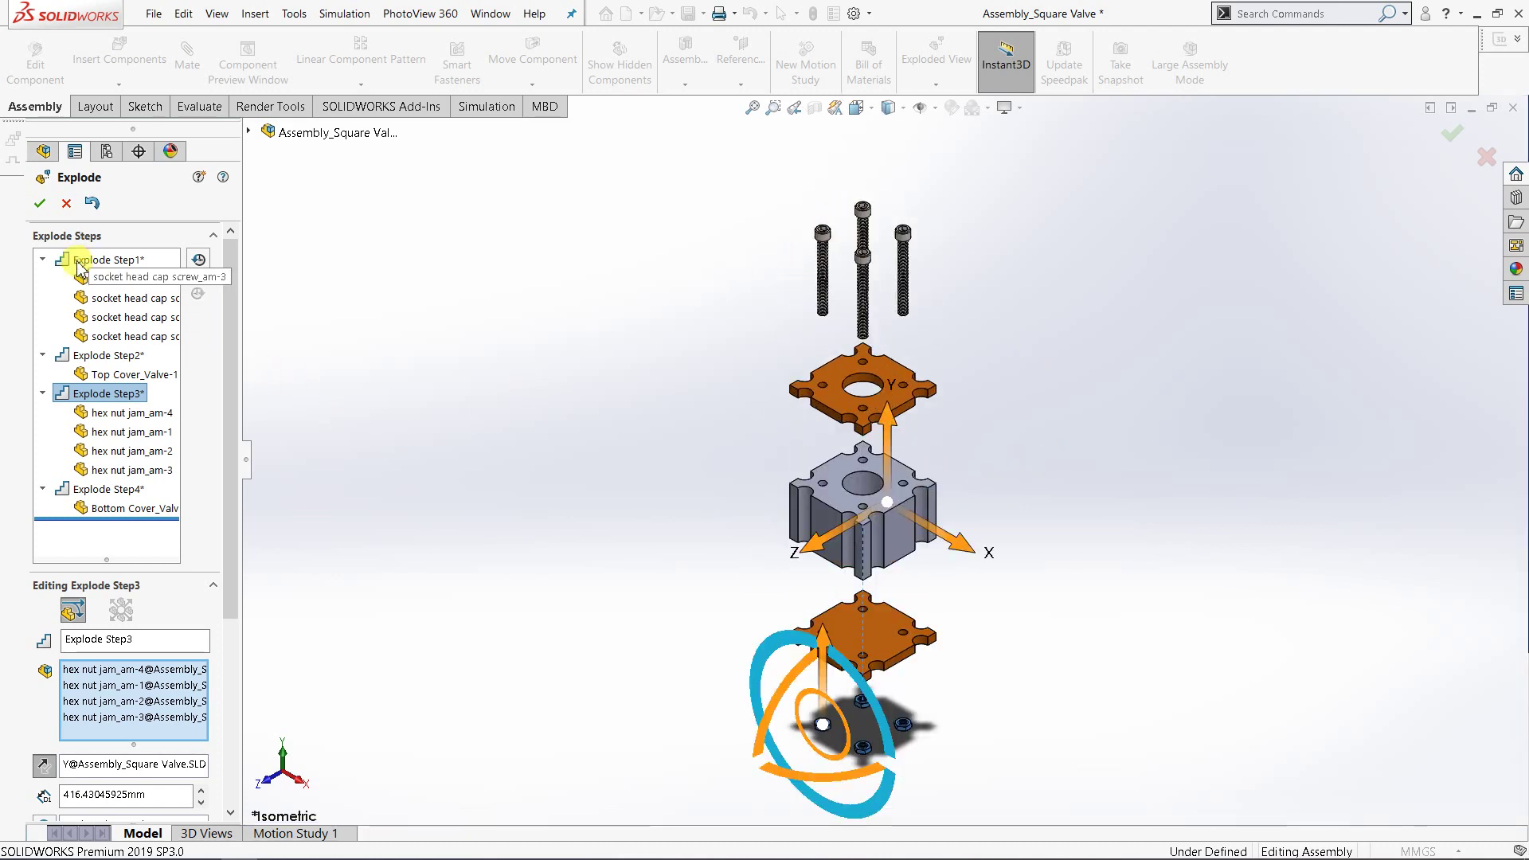
left_click(39, 206)
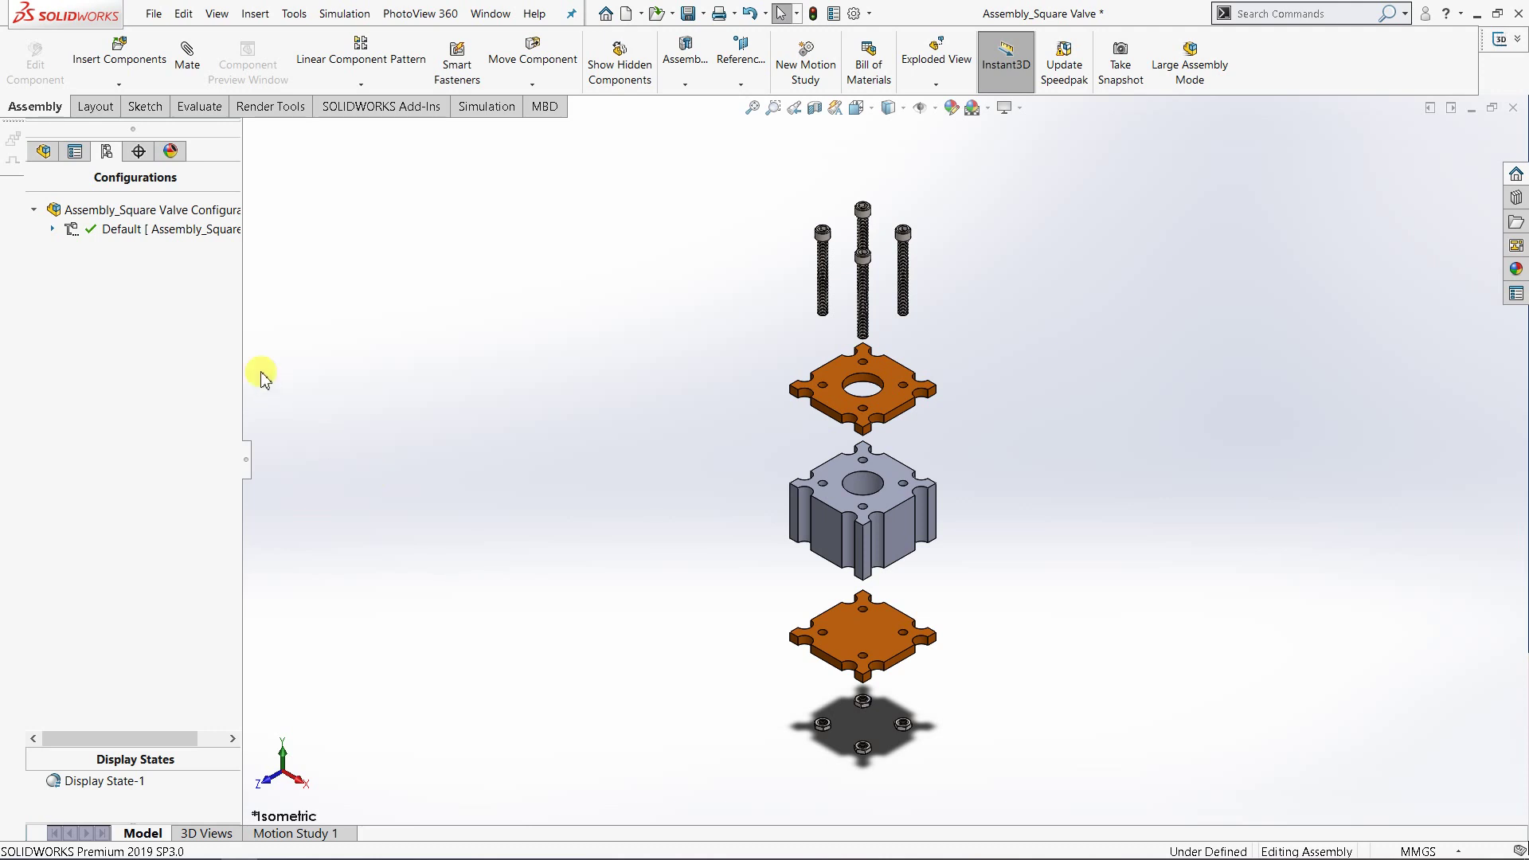
- List the explode steps of Exploded View1 under the Default configuration and raise the cap screws of Explode Step1 slightly
left_click(54, 229)
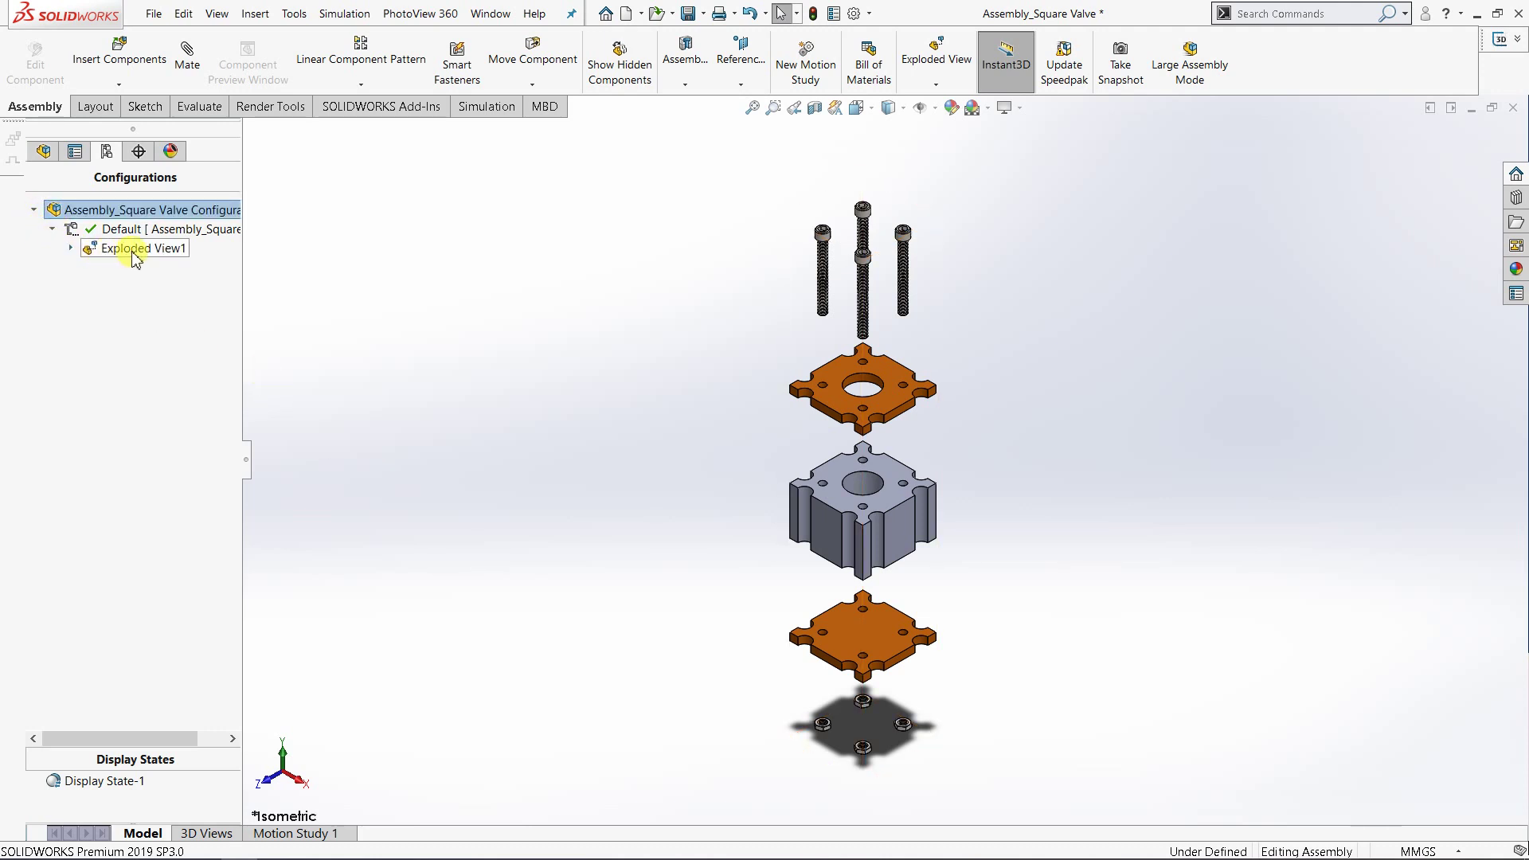
left_click(72, 249)
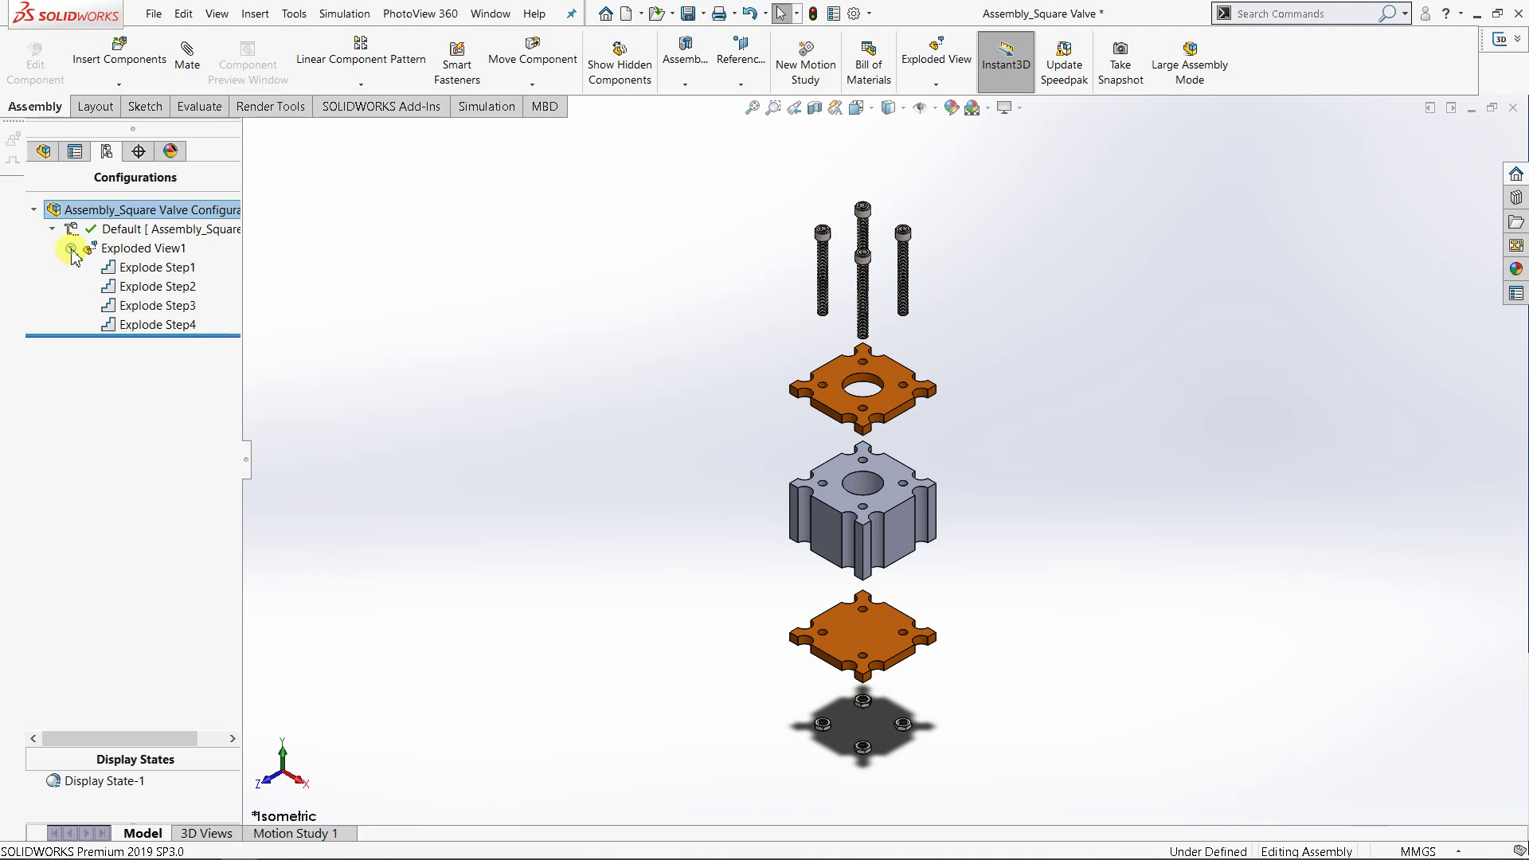
left_click(155, 270)
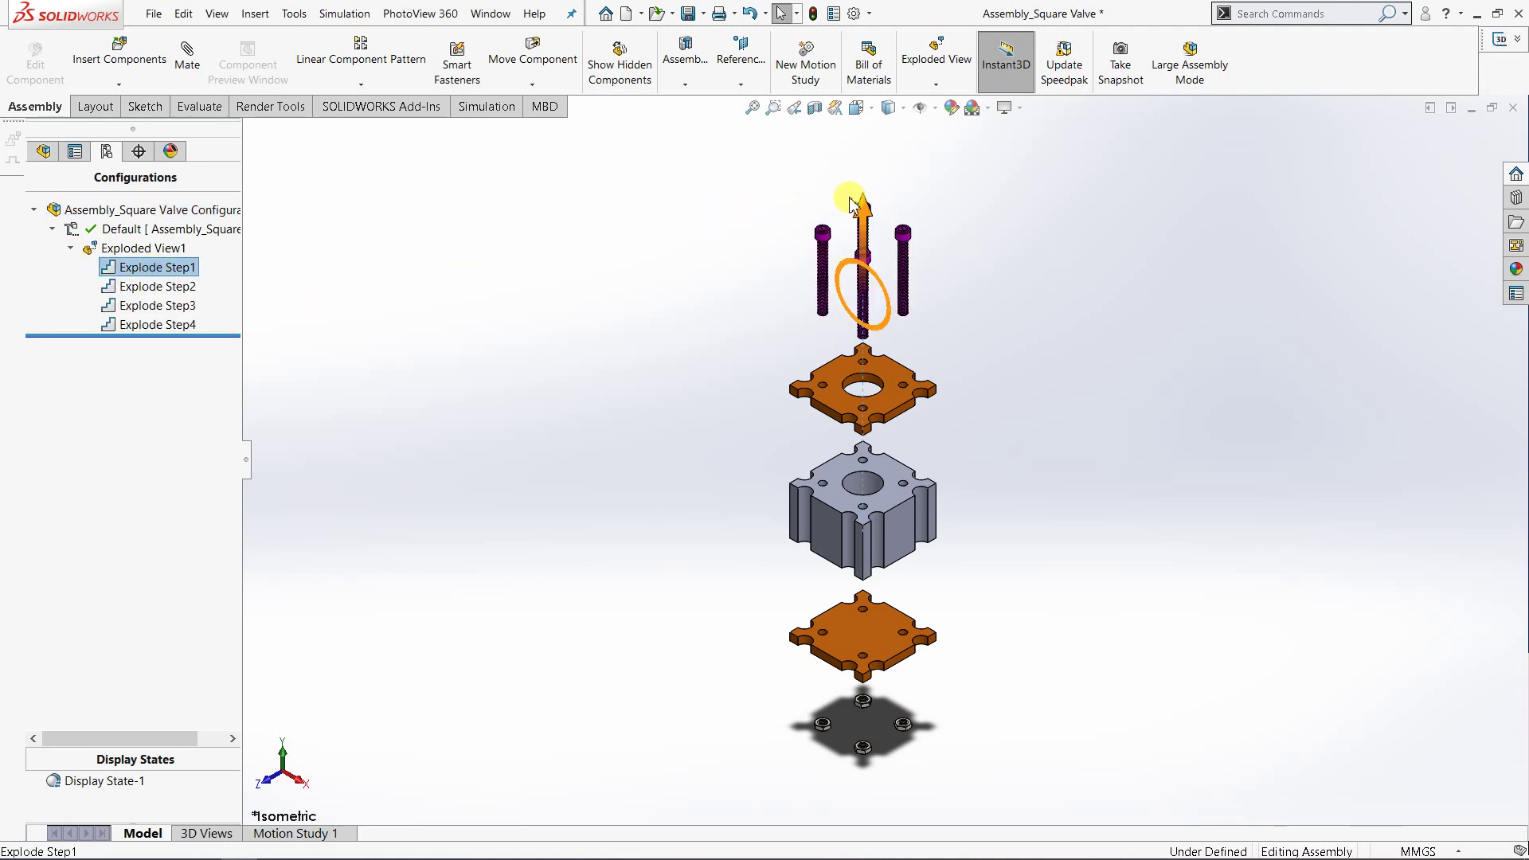
left_click_drag(863, 219, 864, 180)
- Examine which components Explode Step2, Explode Step3 and Explode Step4 move, and clear the selection
left_click(151, 288)
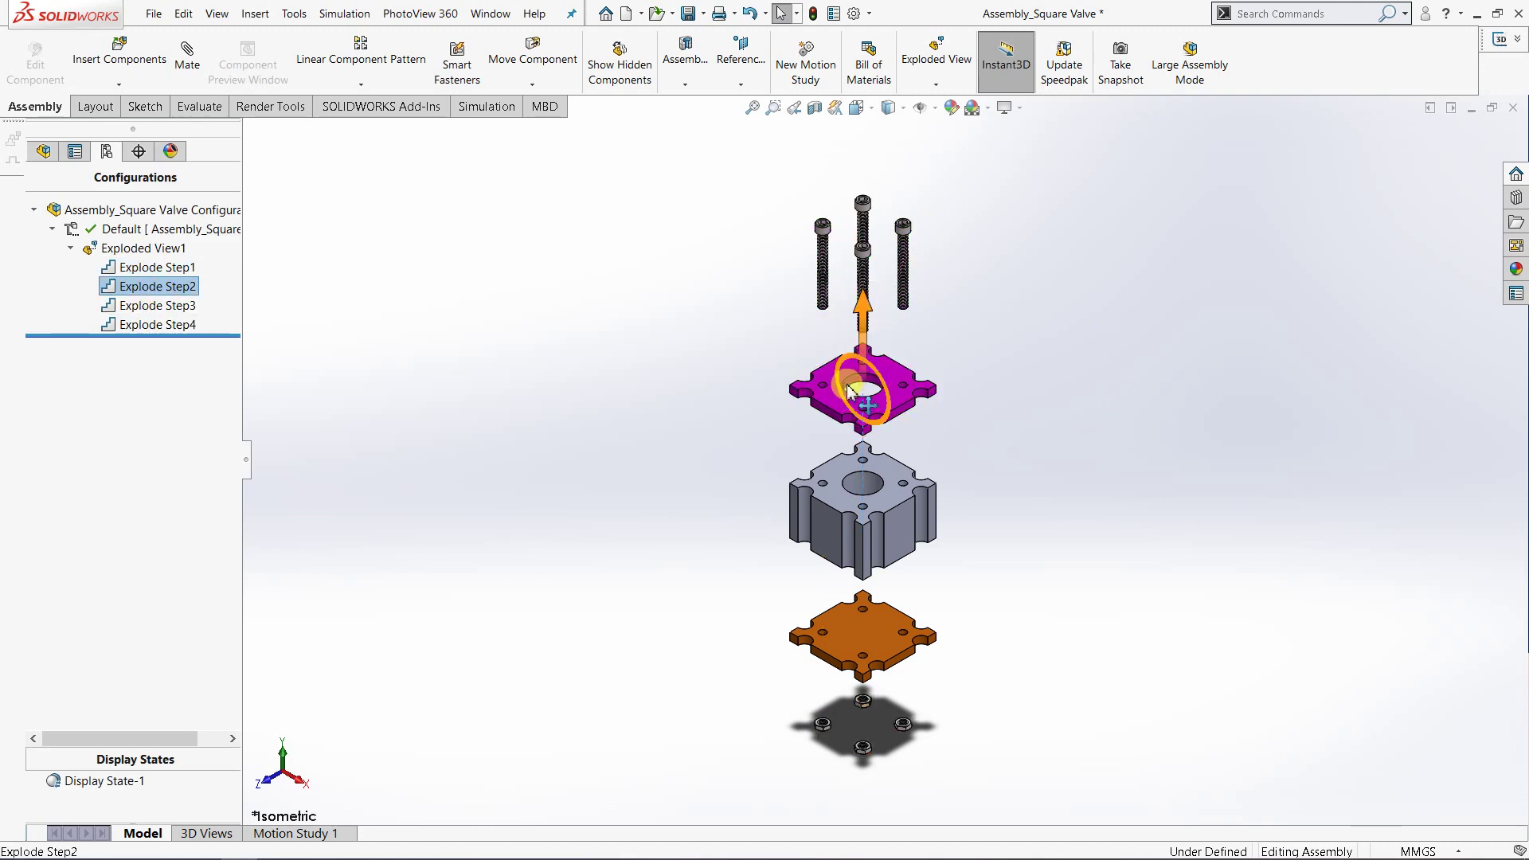
left_click(162, 311)
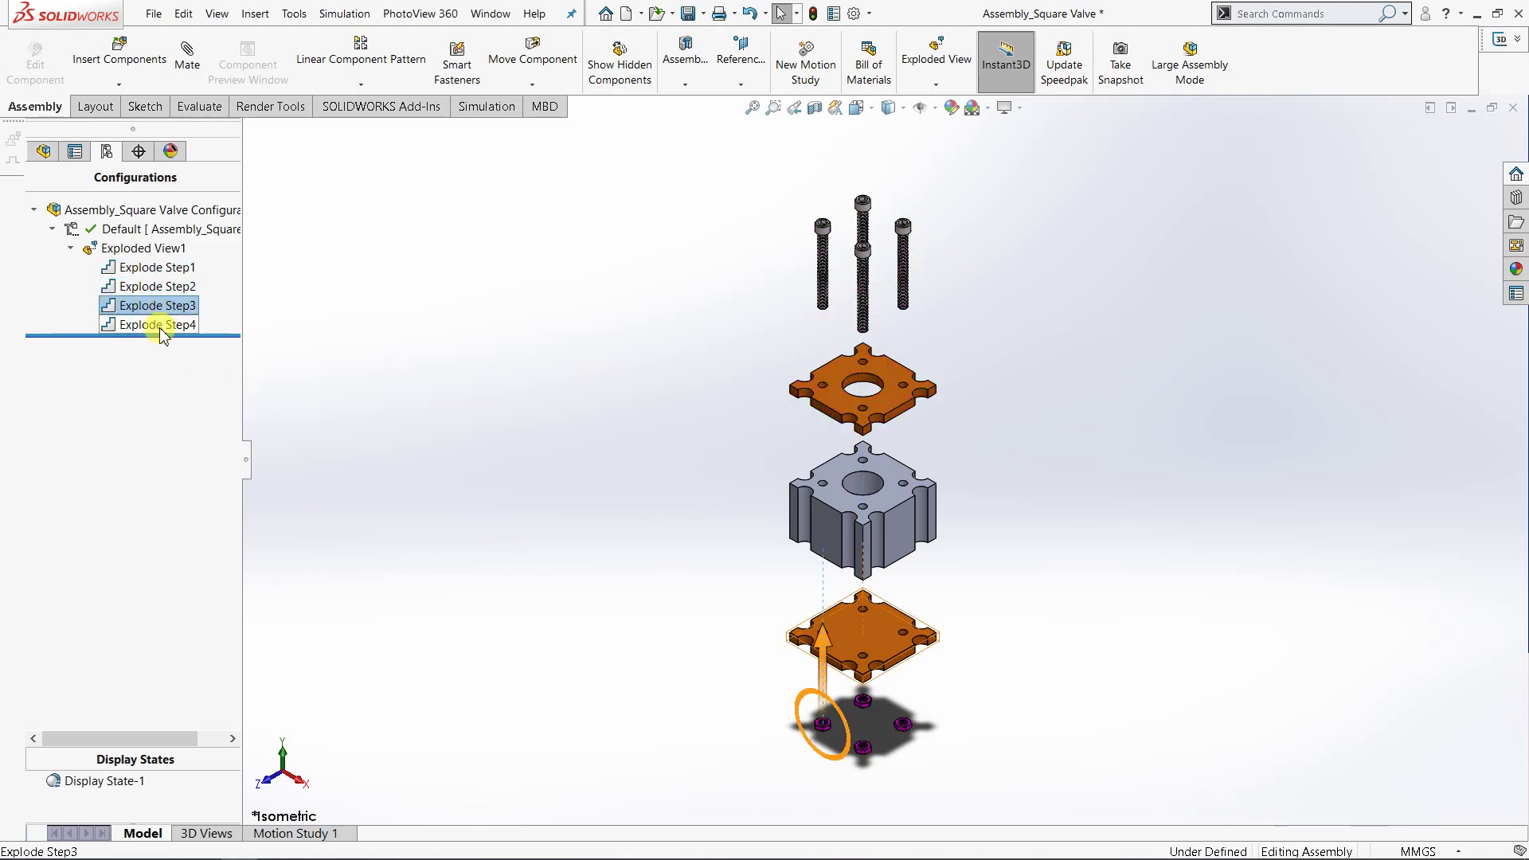
left_click(161, 328)
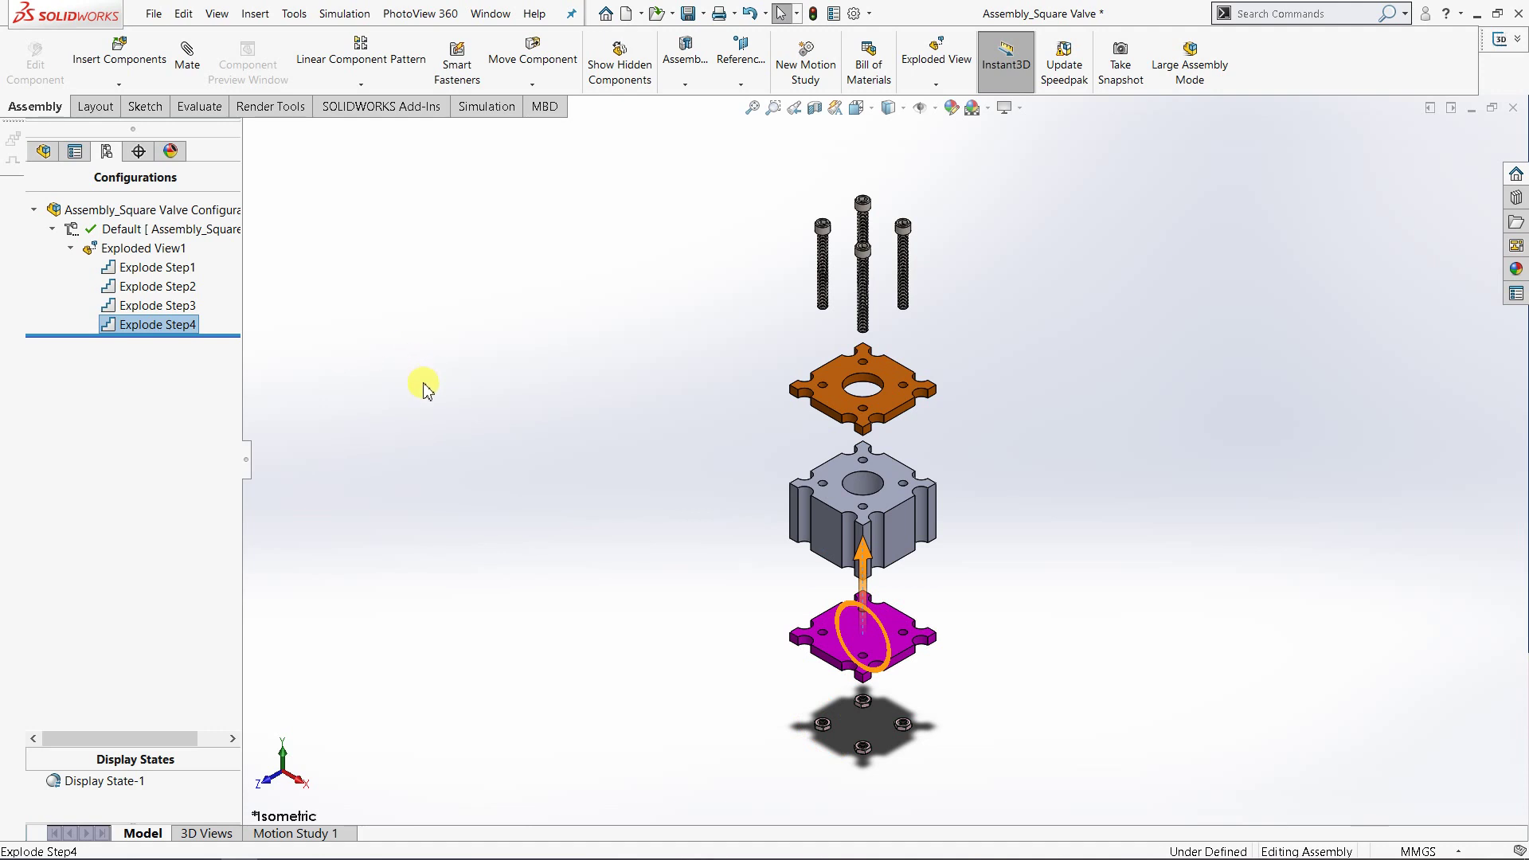
left_click(424, 388)
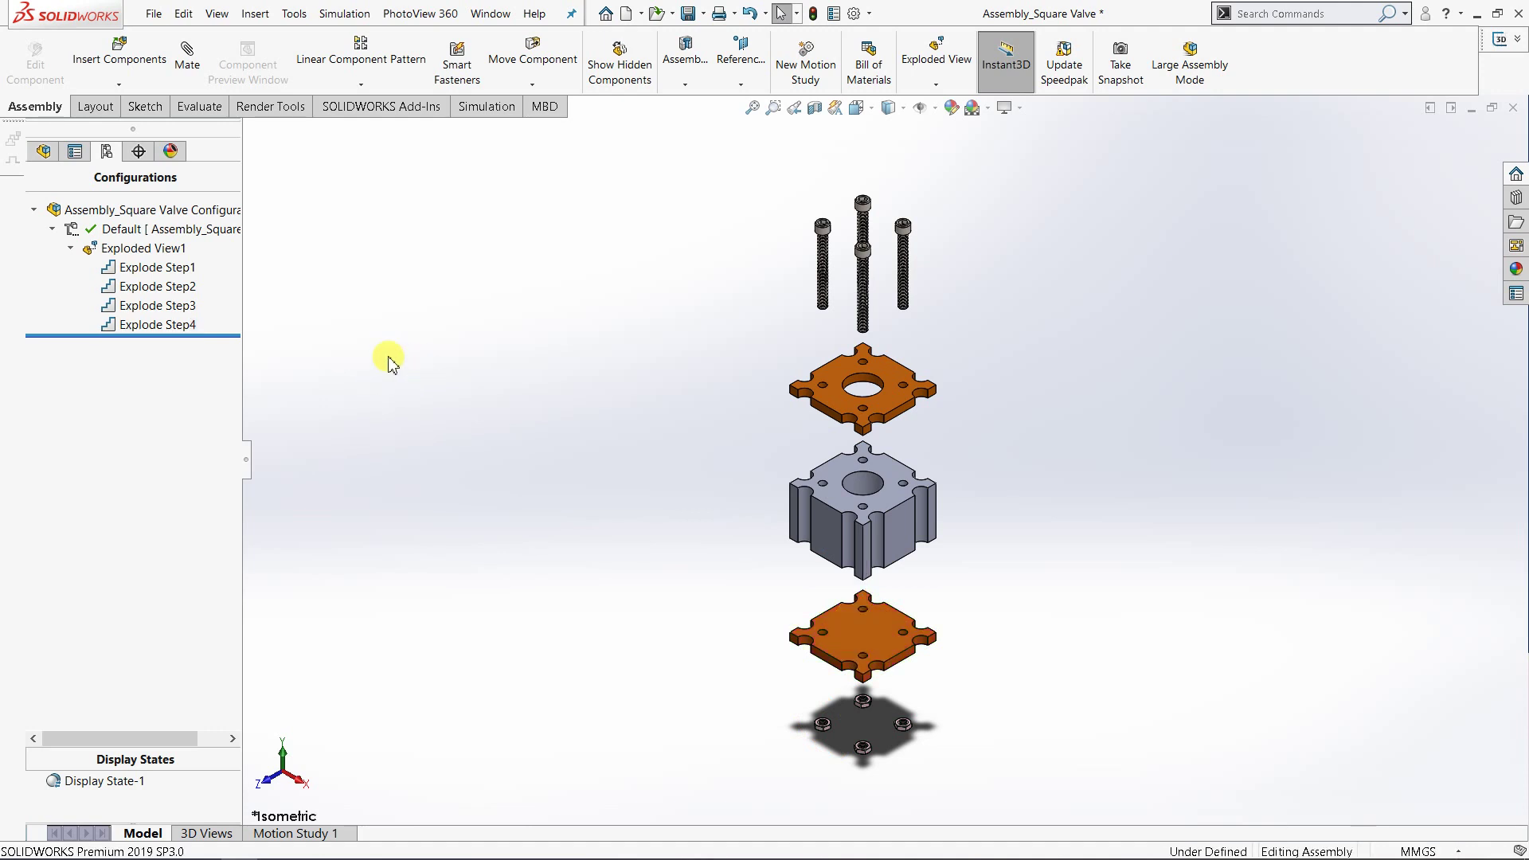
- Collapse Exploded View1 to the assembled state and explode it again
right_click(163, 255)
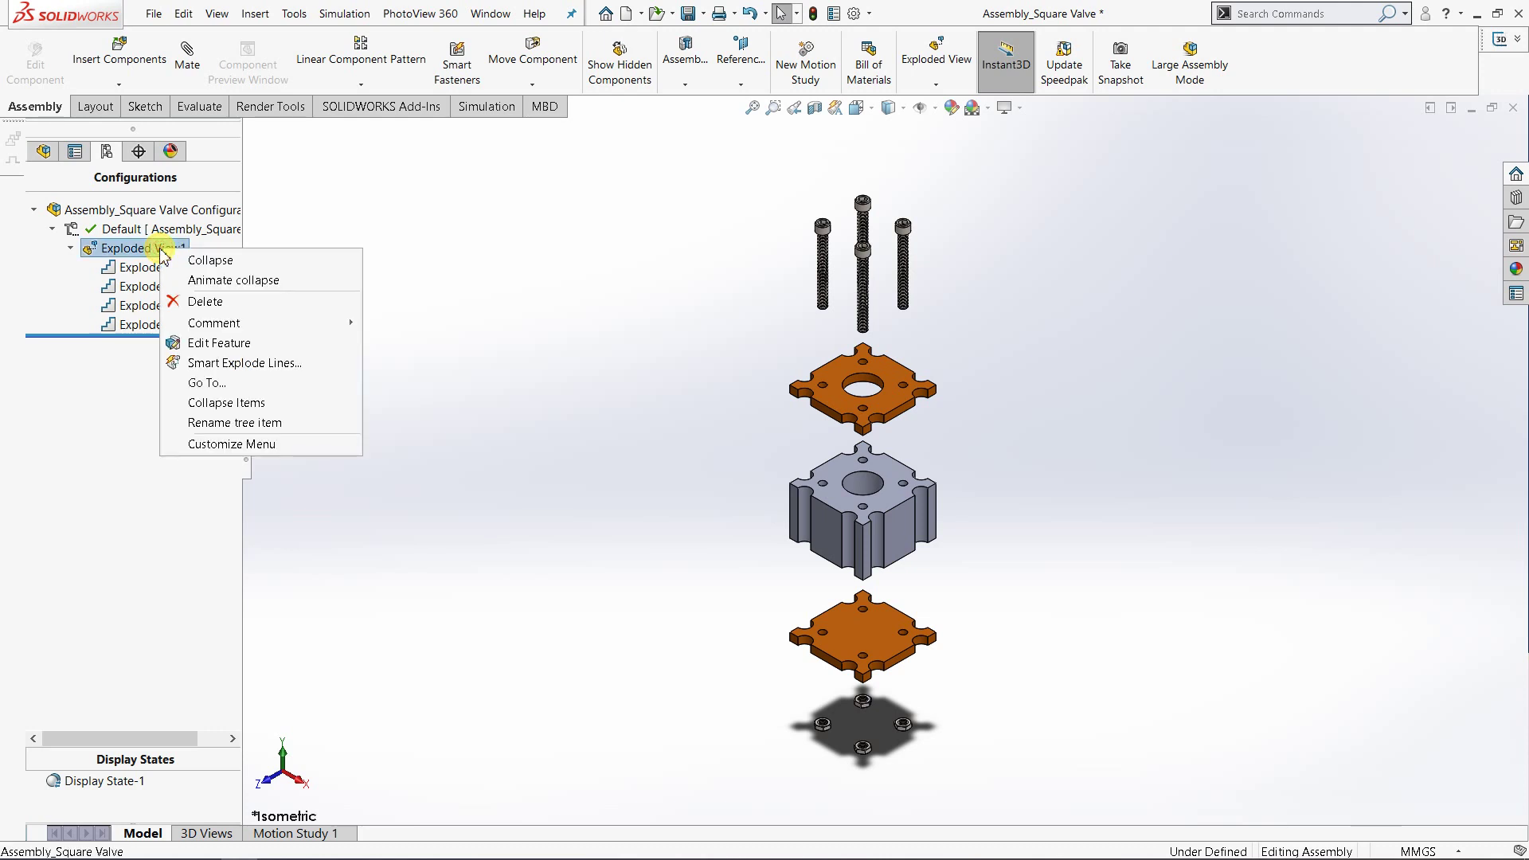
left_click(212, 262)
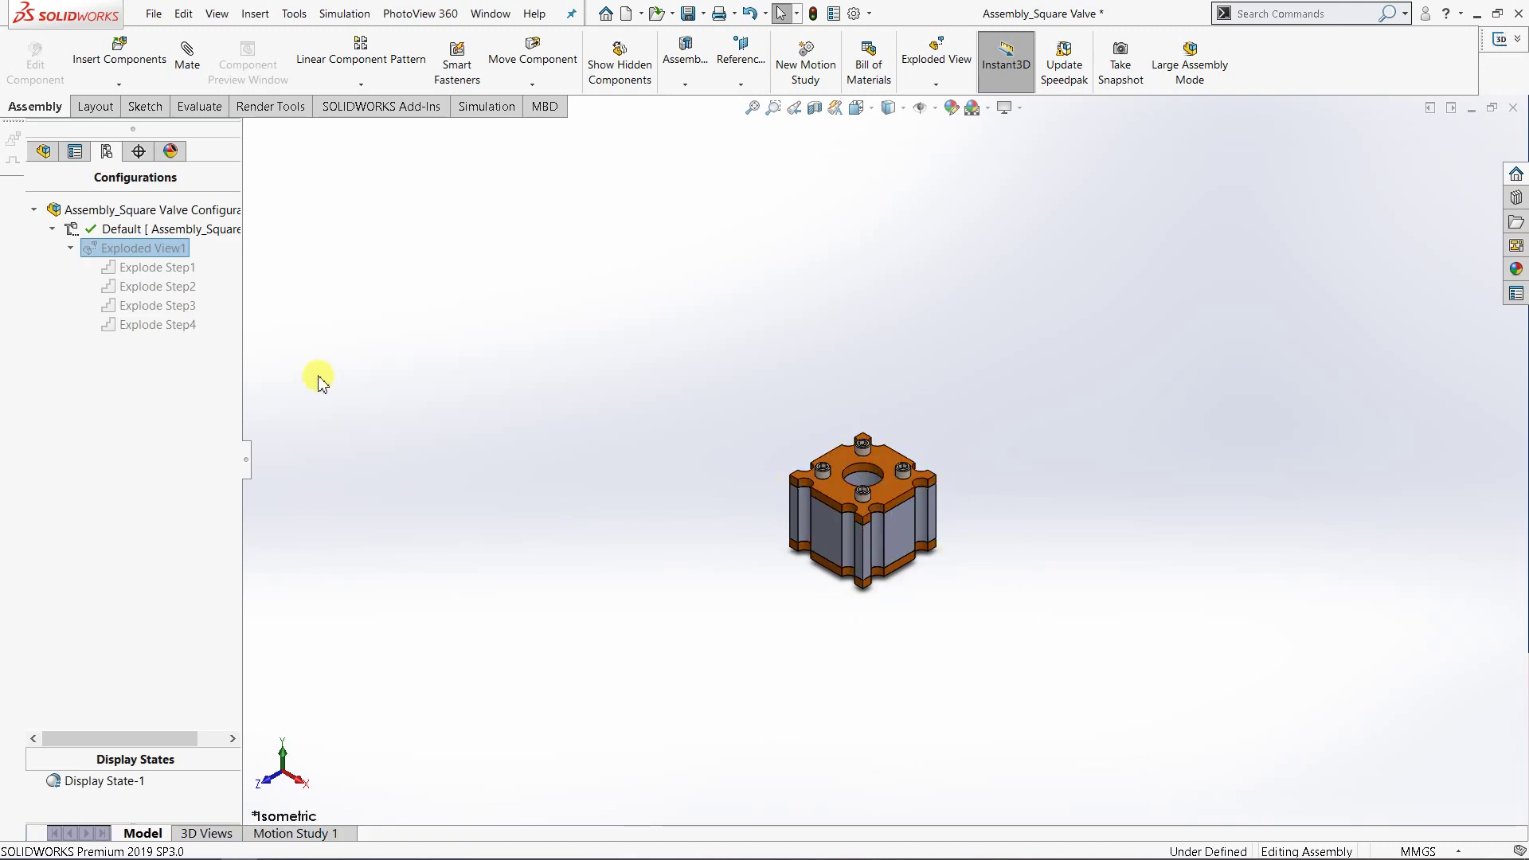
right_click(133, 252)
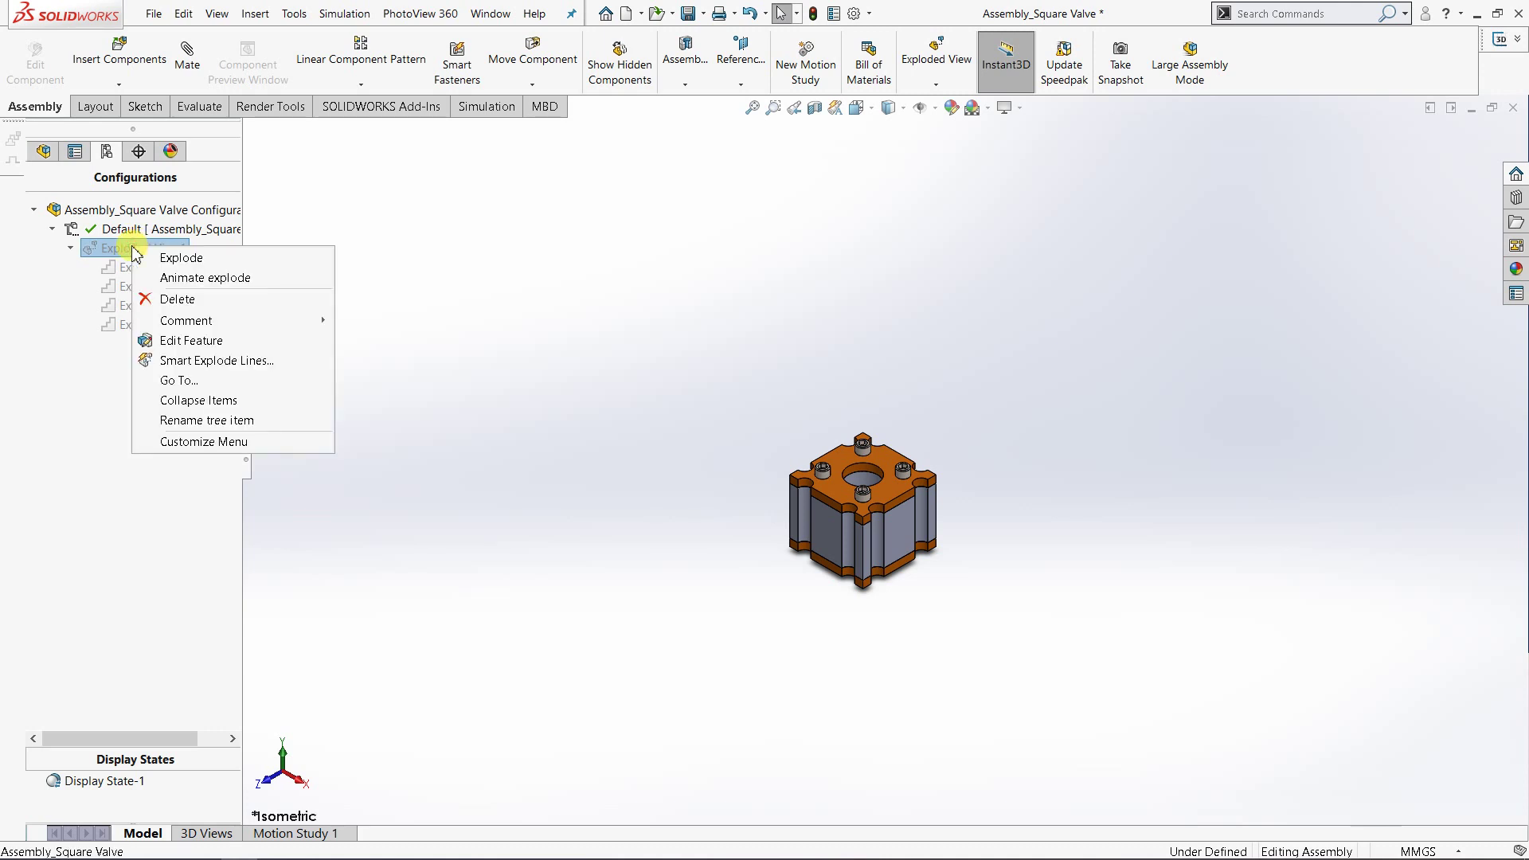
left_click(163, 258)
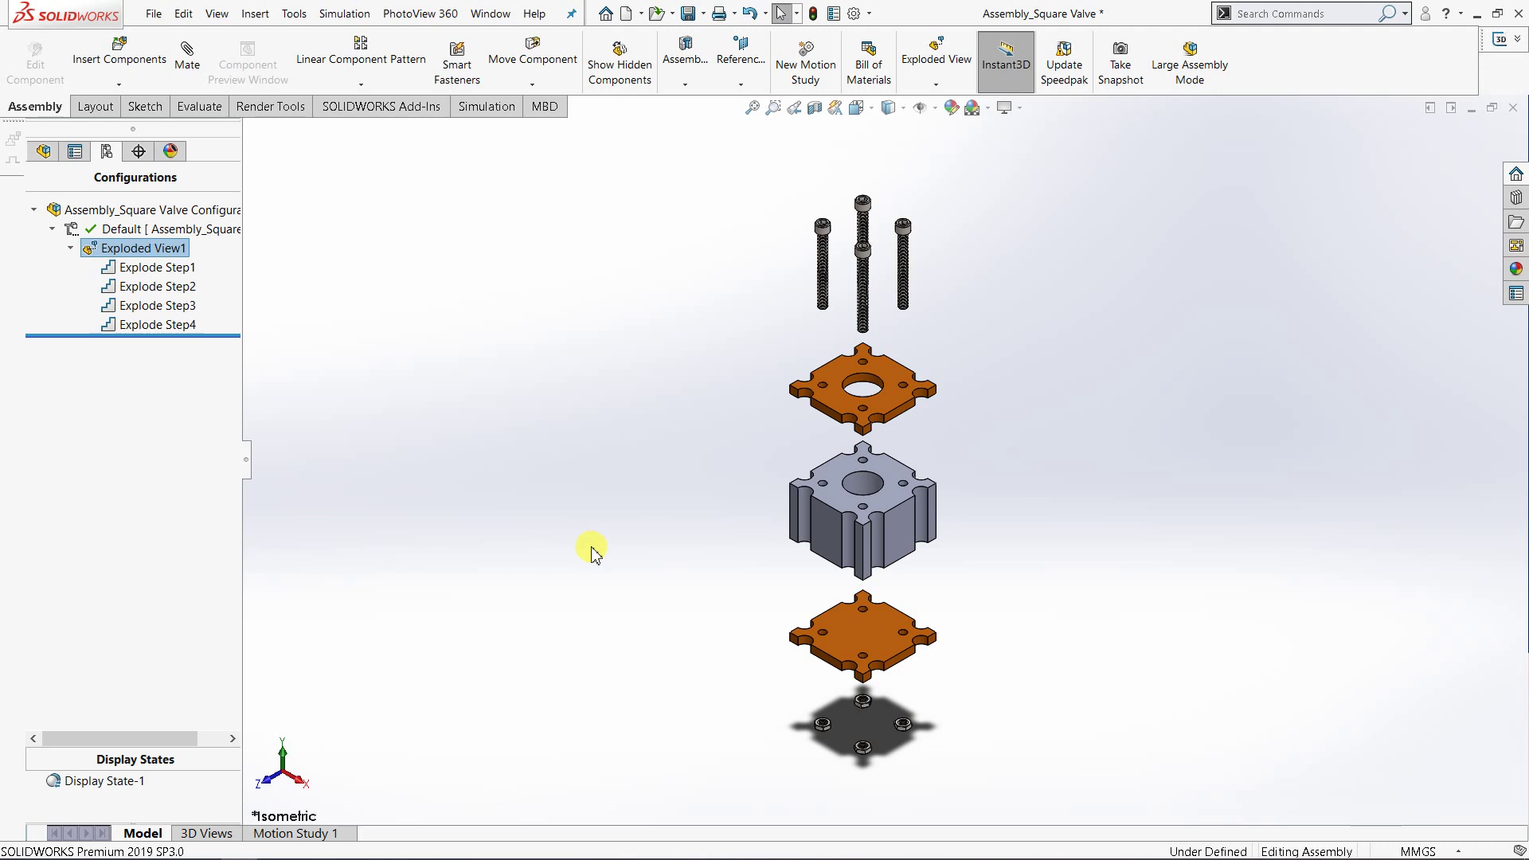
- Play the animated collapse of Exploded View1 at half and double speed, loop the playback, and close the animation controls
right_click(154, 254)
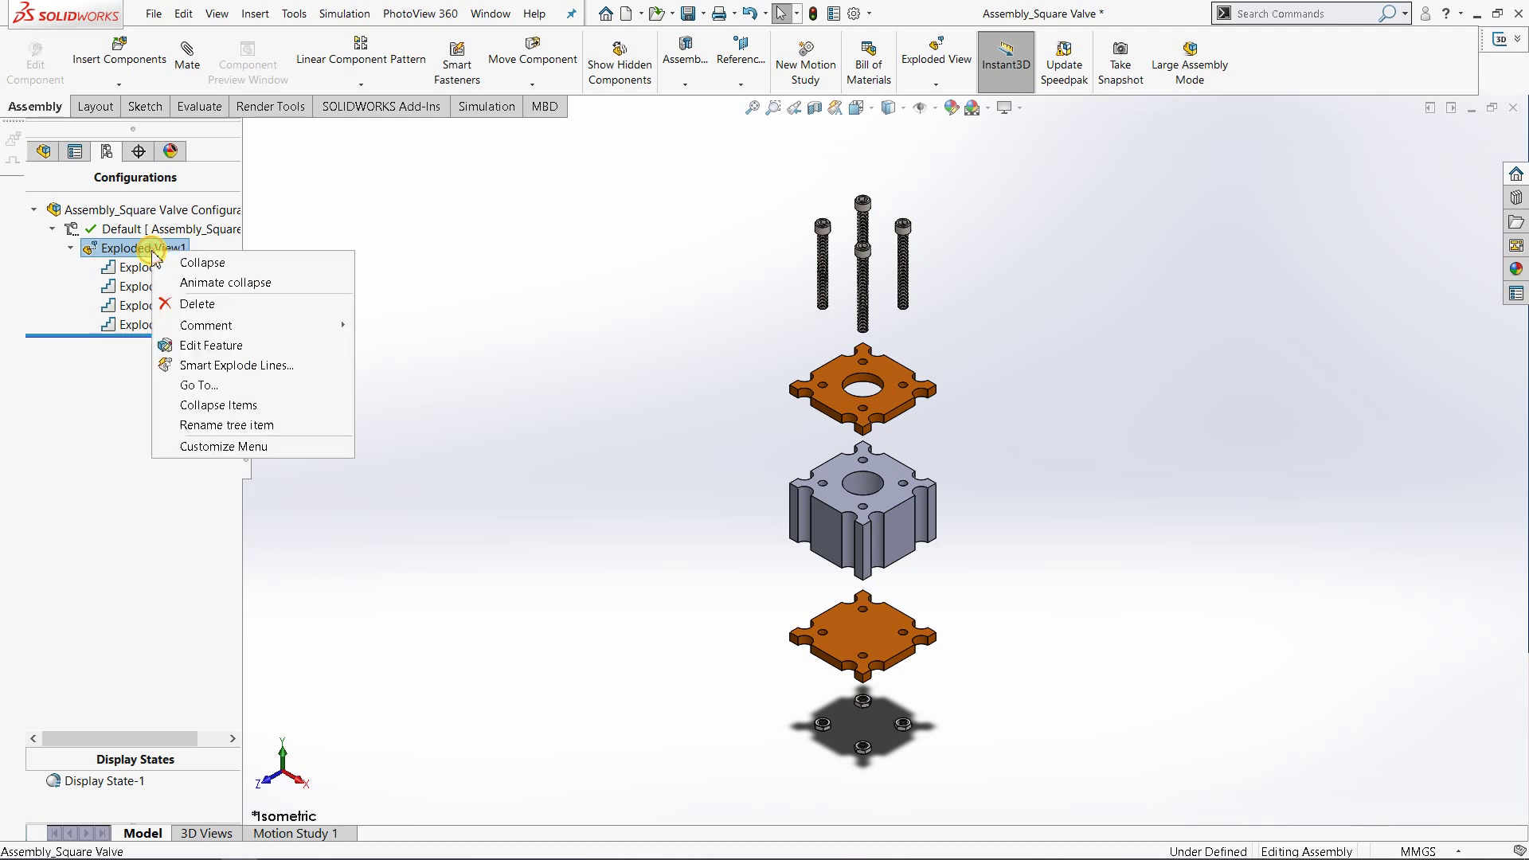
left_click(197, 286)
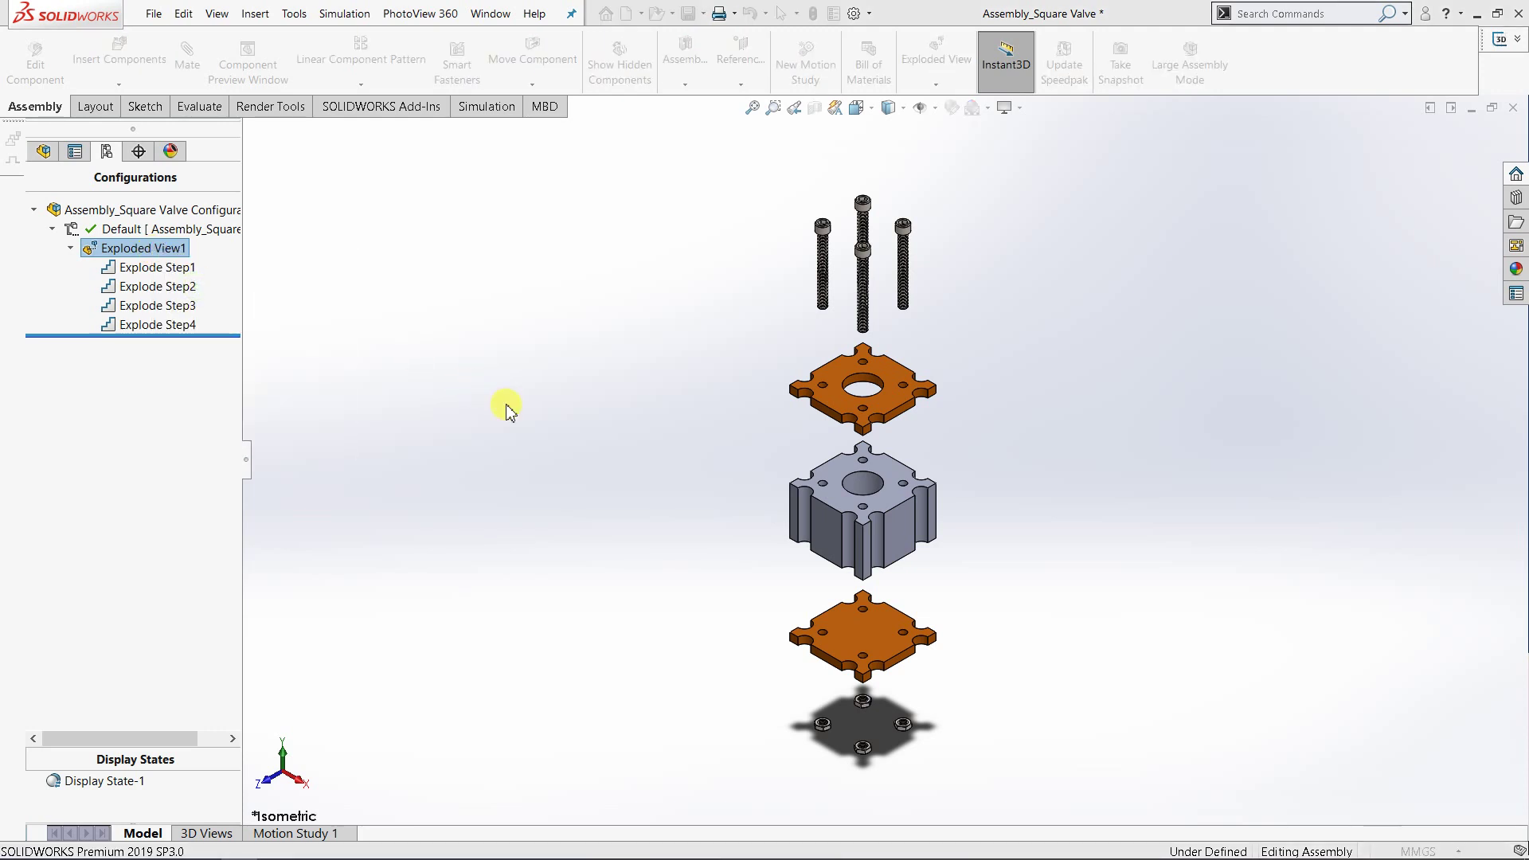
left_click(829, 503)
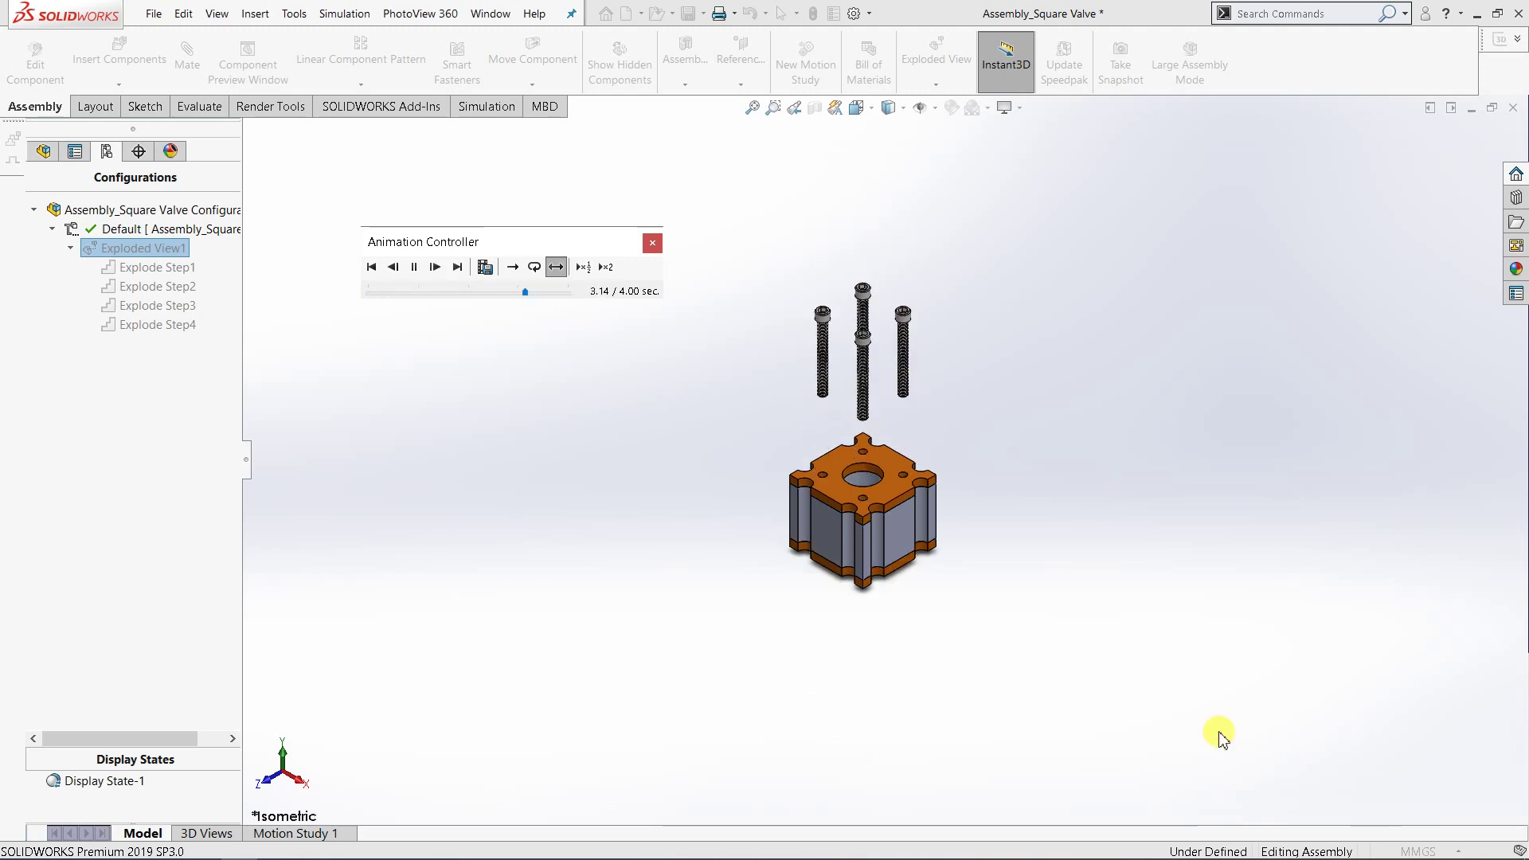
left_click(584, 269)
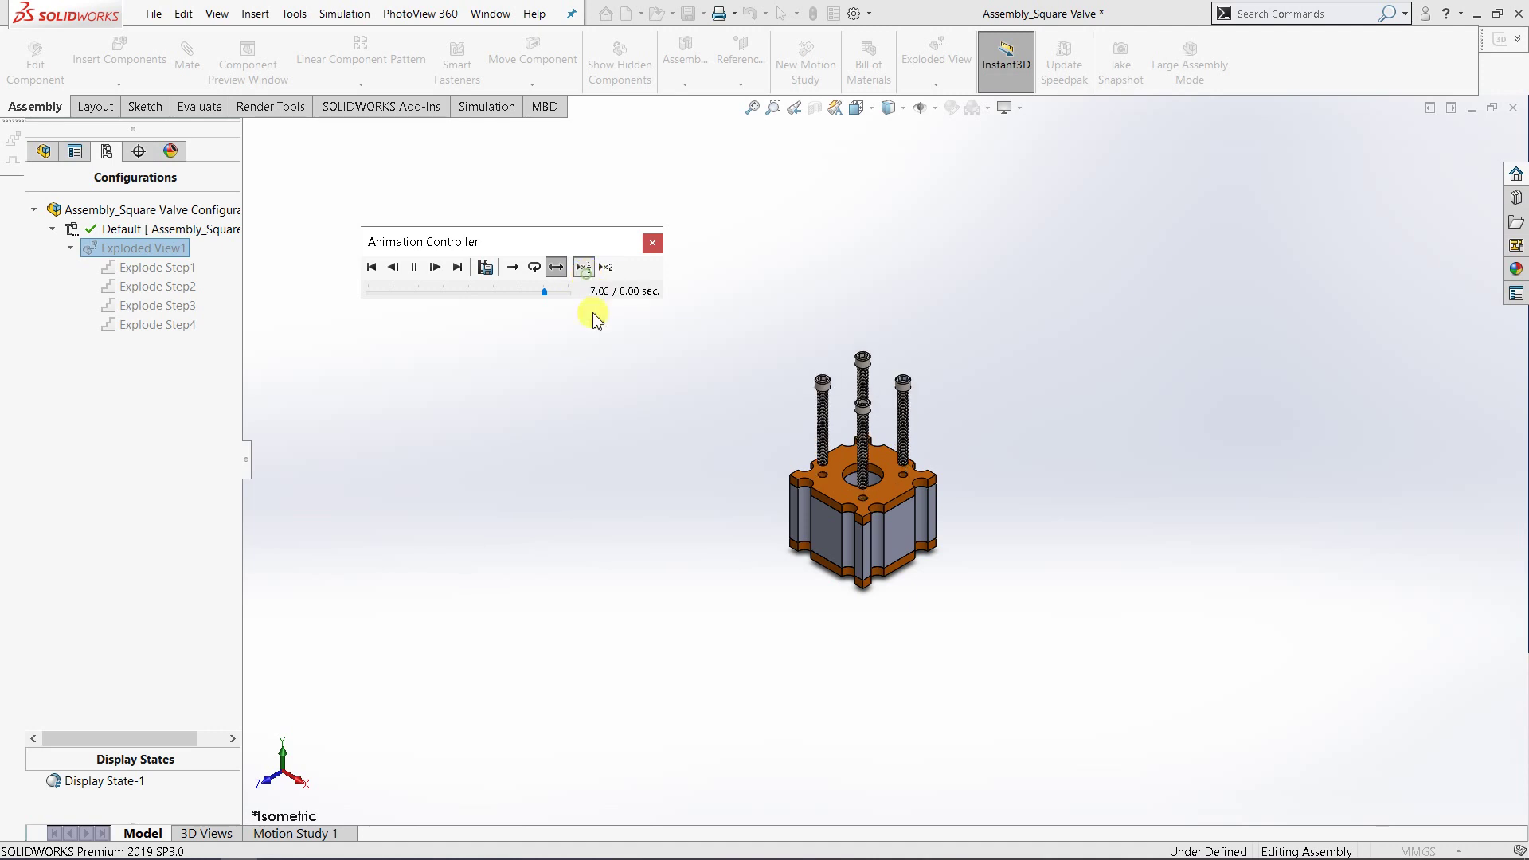
left_click(607, 266)
left_click(605, 266)
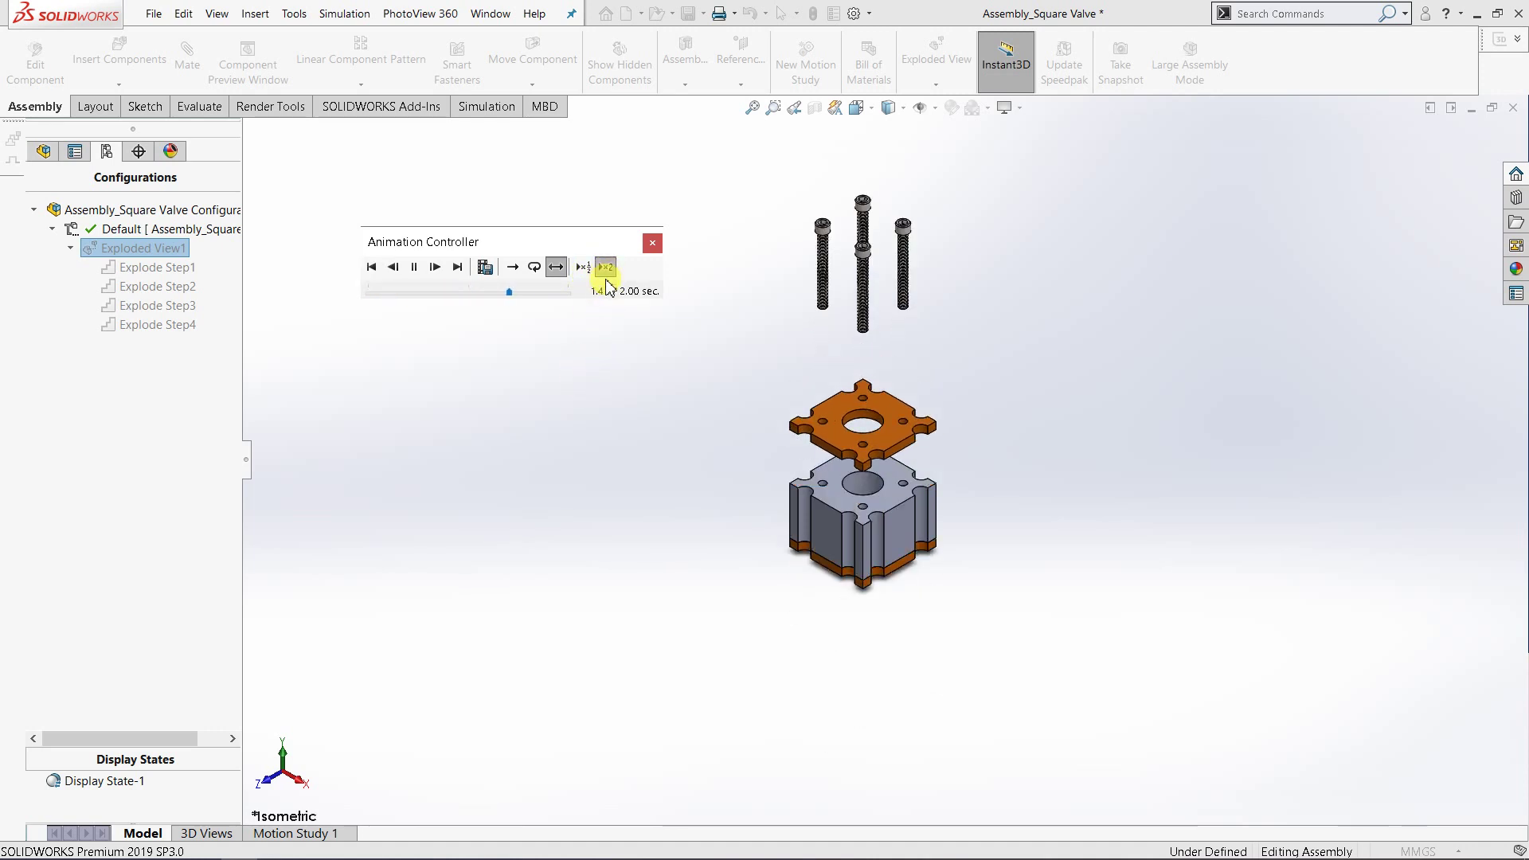
left_click(535, 268)
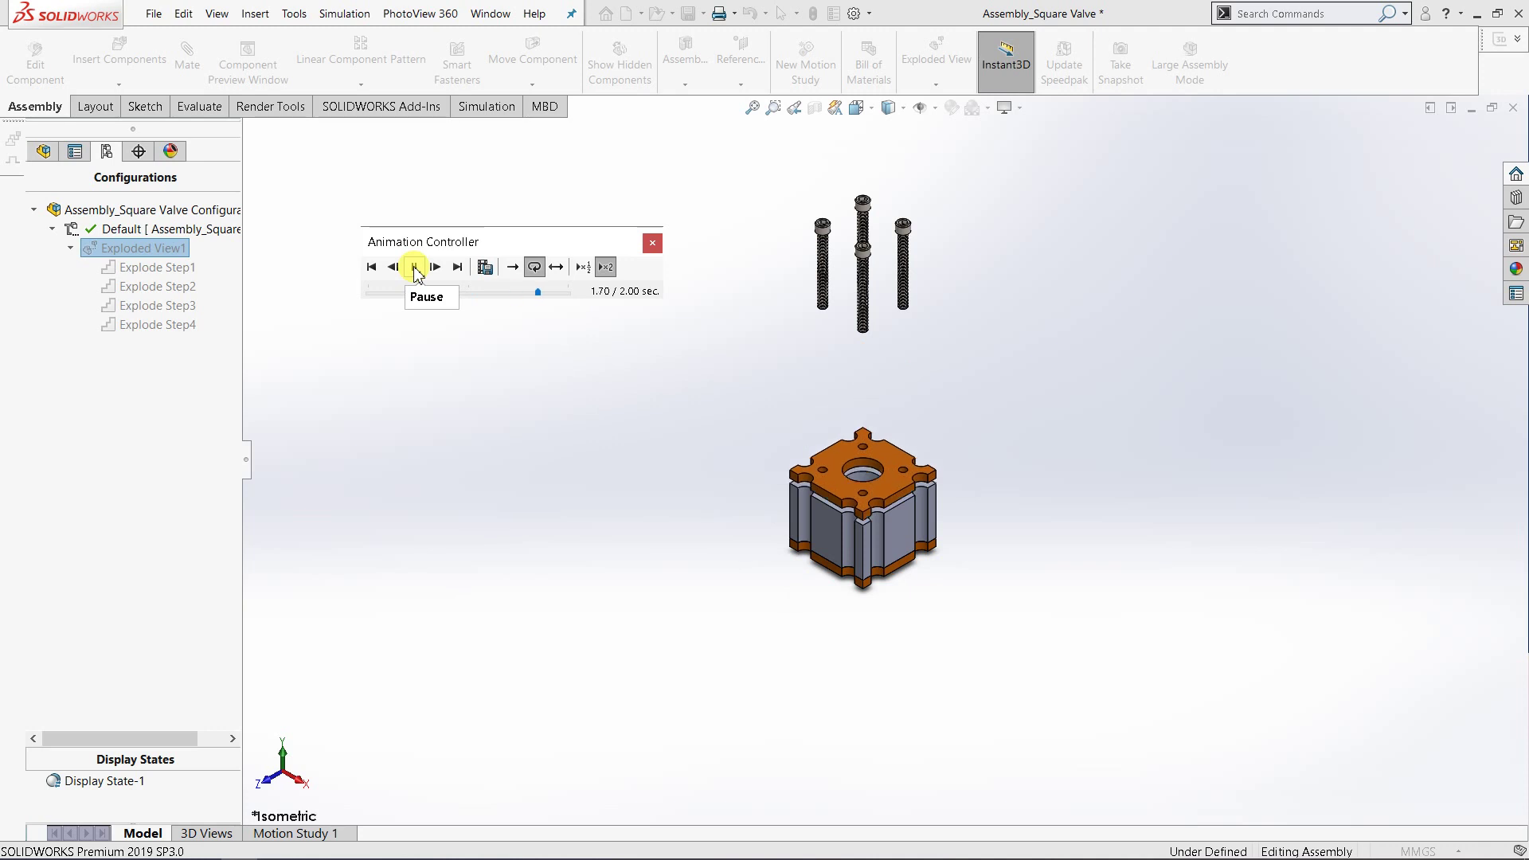
left_click(654, 242)
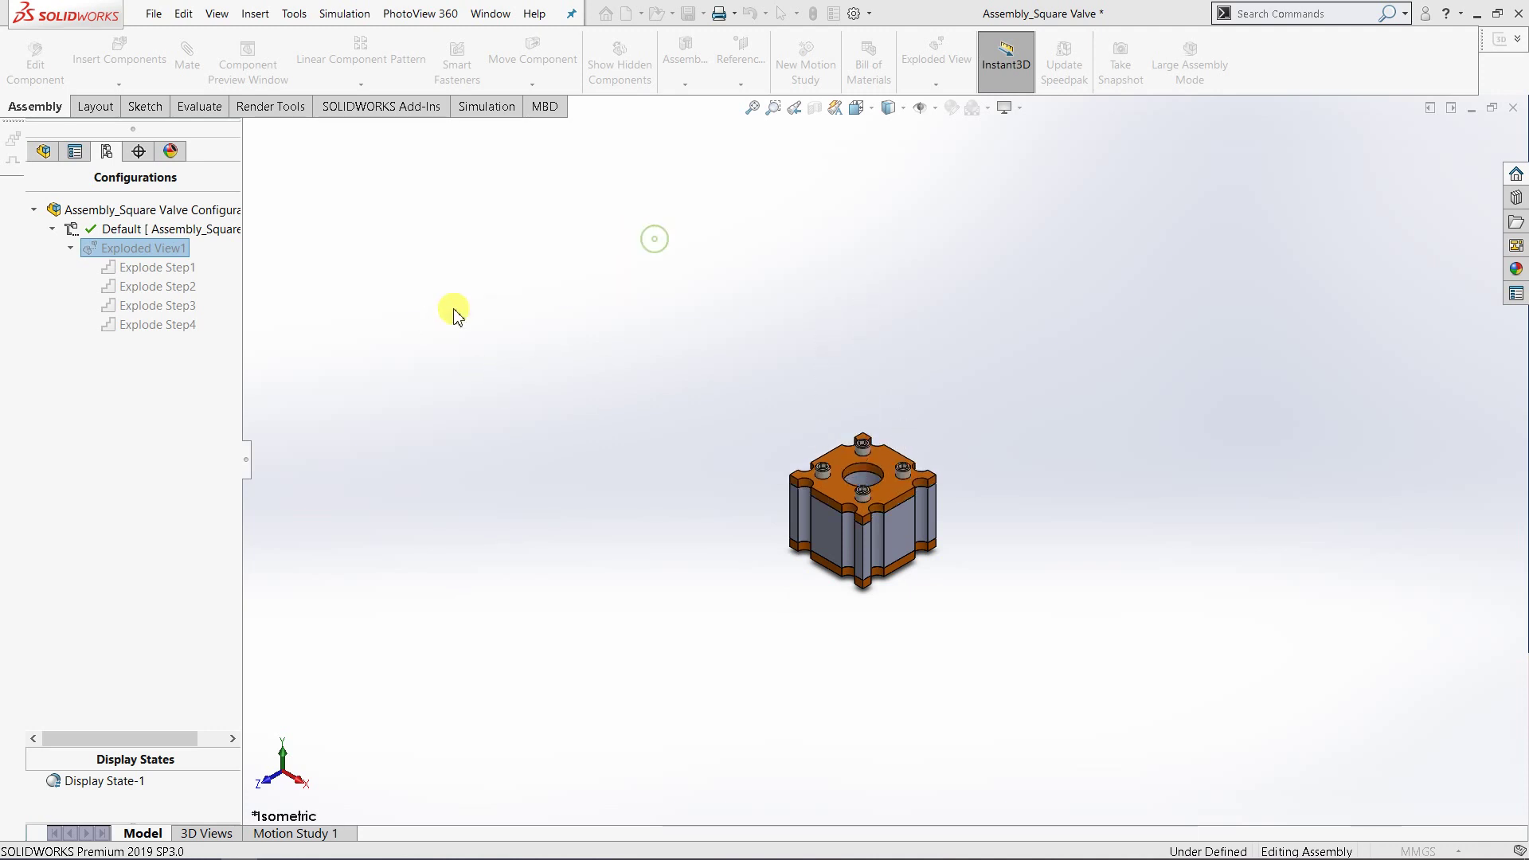
- Explode Exploded View1 again and clear the selection
right_click(135, 253)
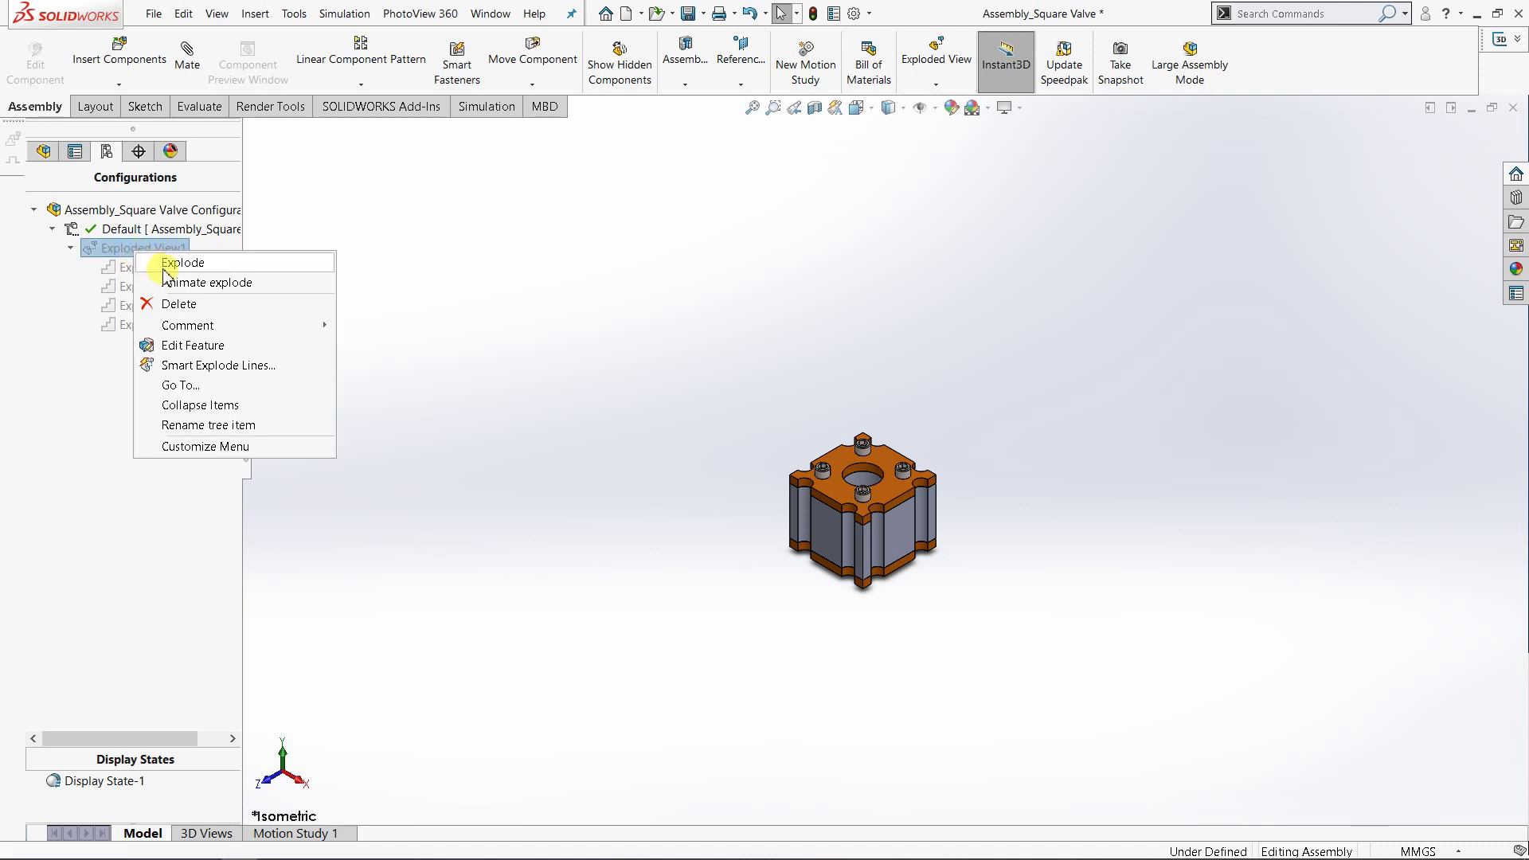
left_click(163, 260)
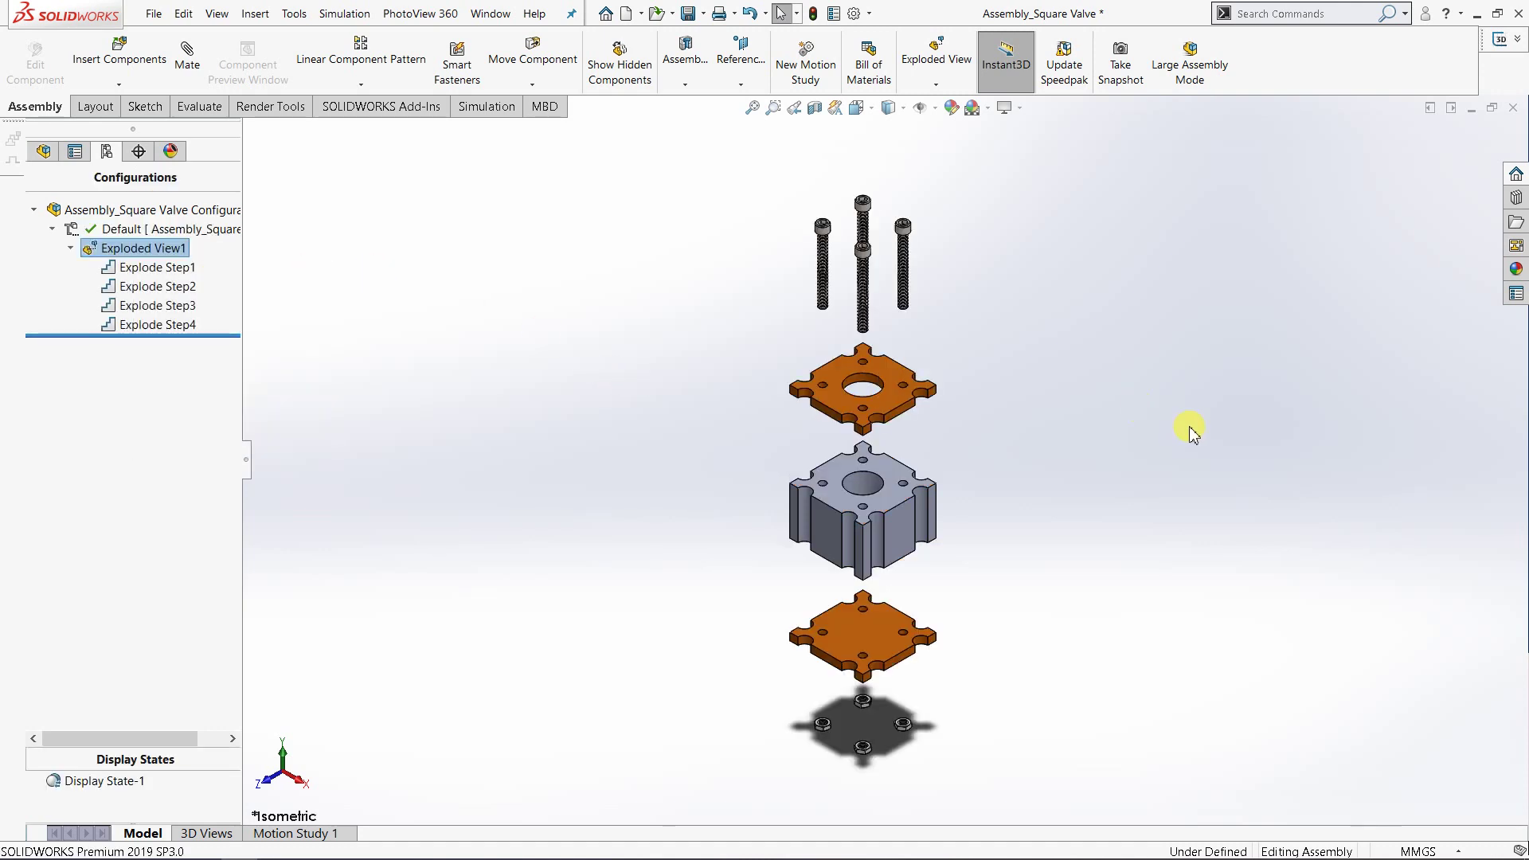
left_click(1157, 424)
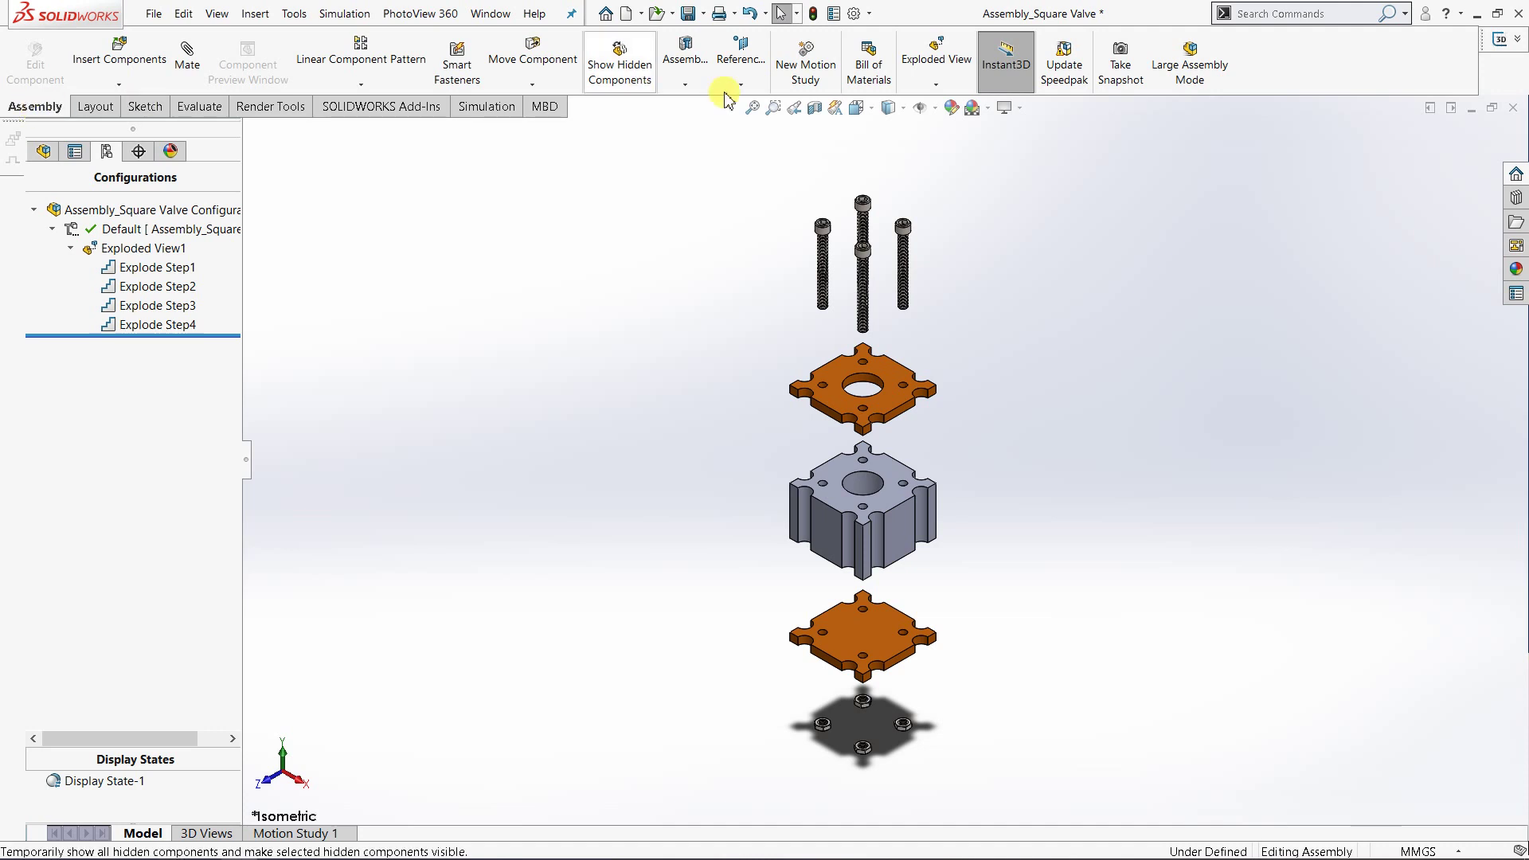
- Start an explode line sketch and route a line from the front cap screw's lower end edge to the top cover's front hole
left_click(933, 86)
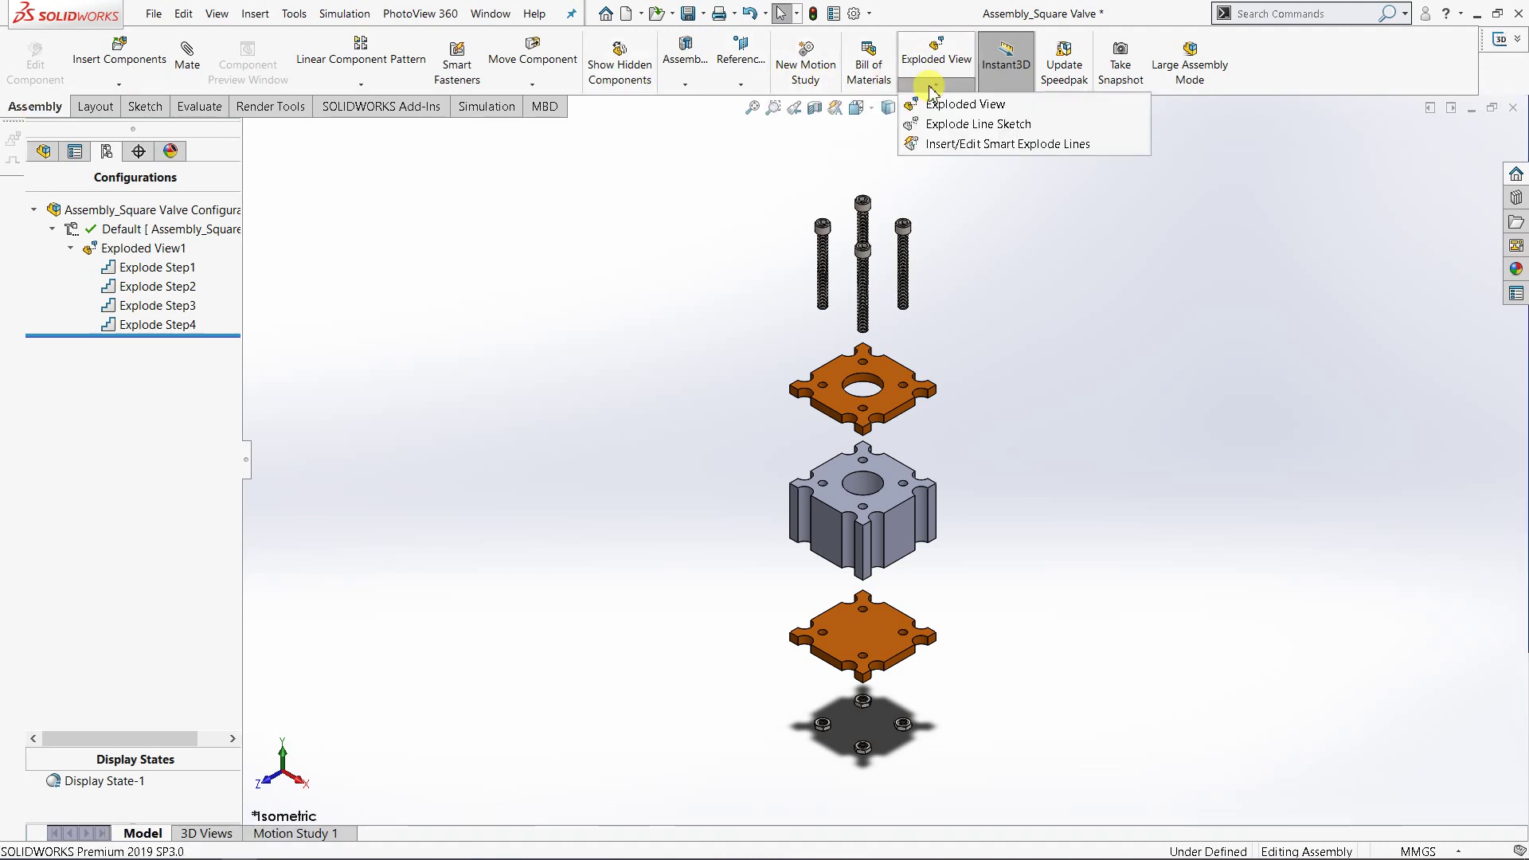
left_click(944, 125)
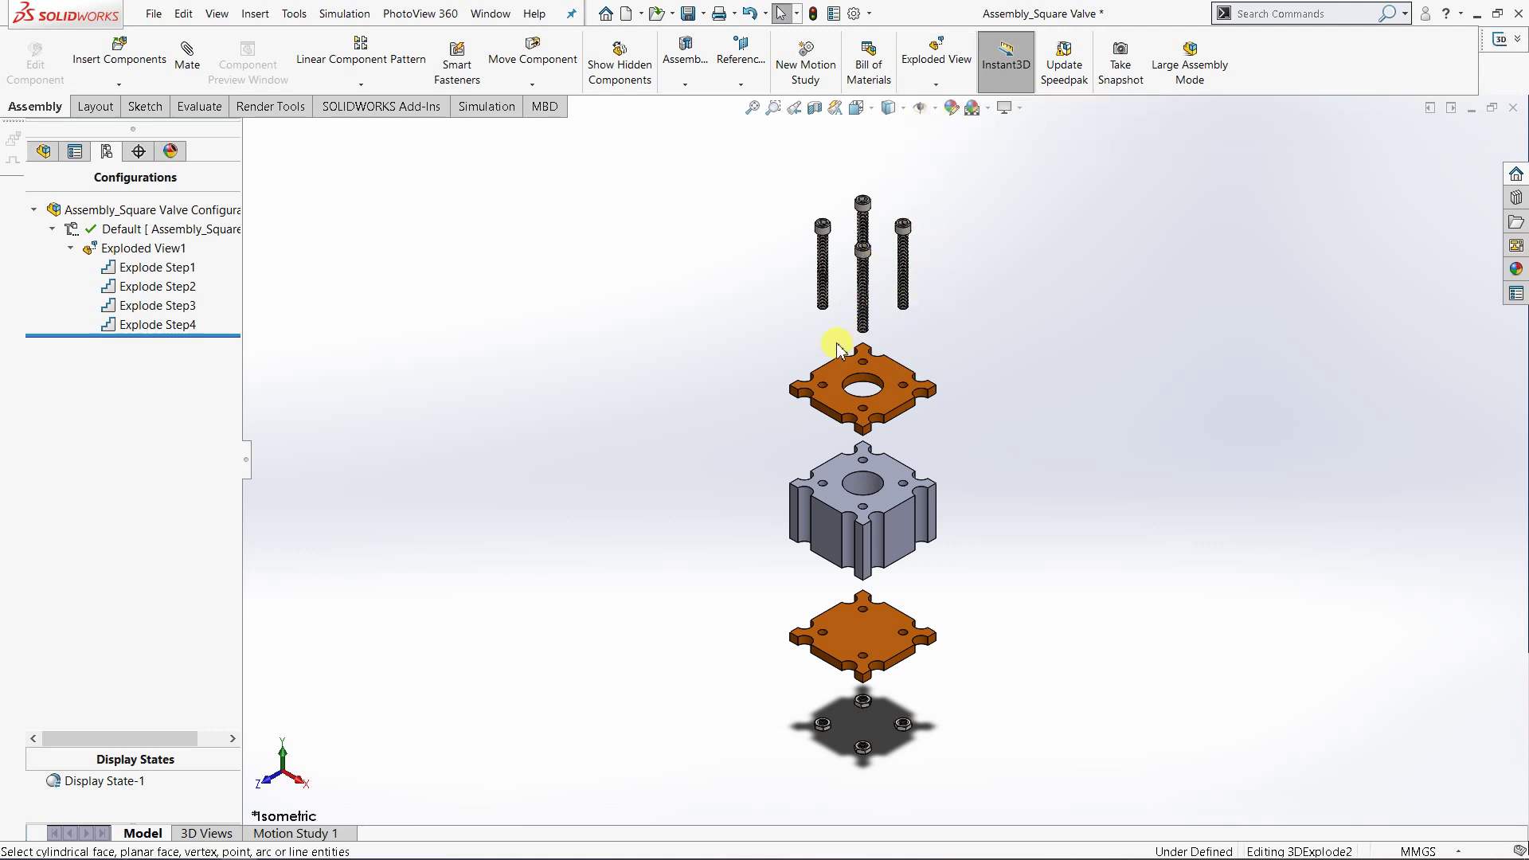
scroll(868, 350, "down", 3)
scroll(868, 350, "down", 3)
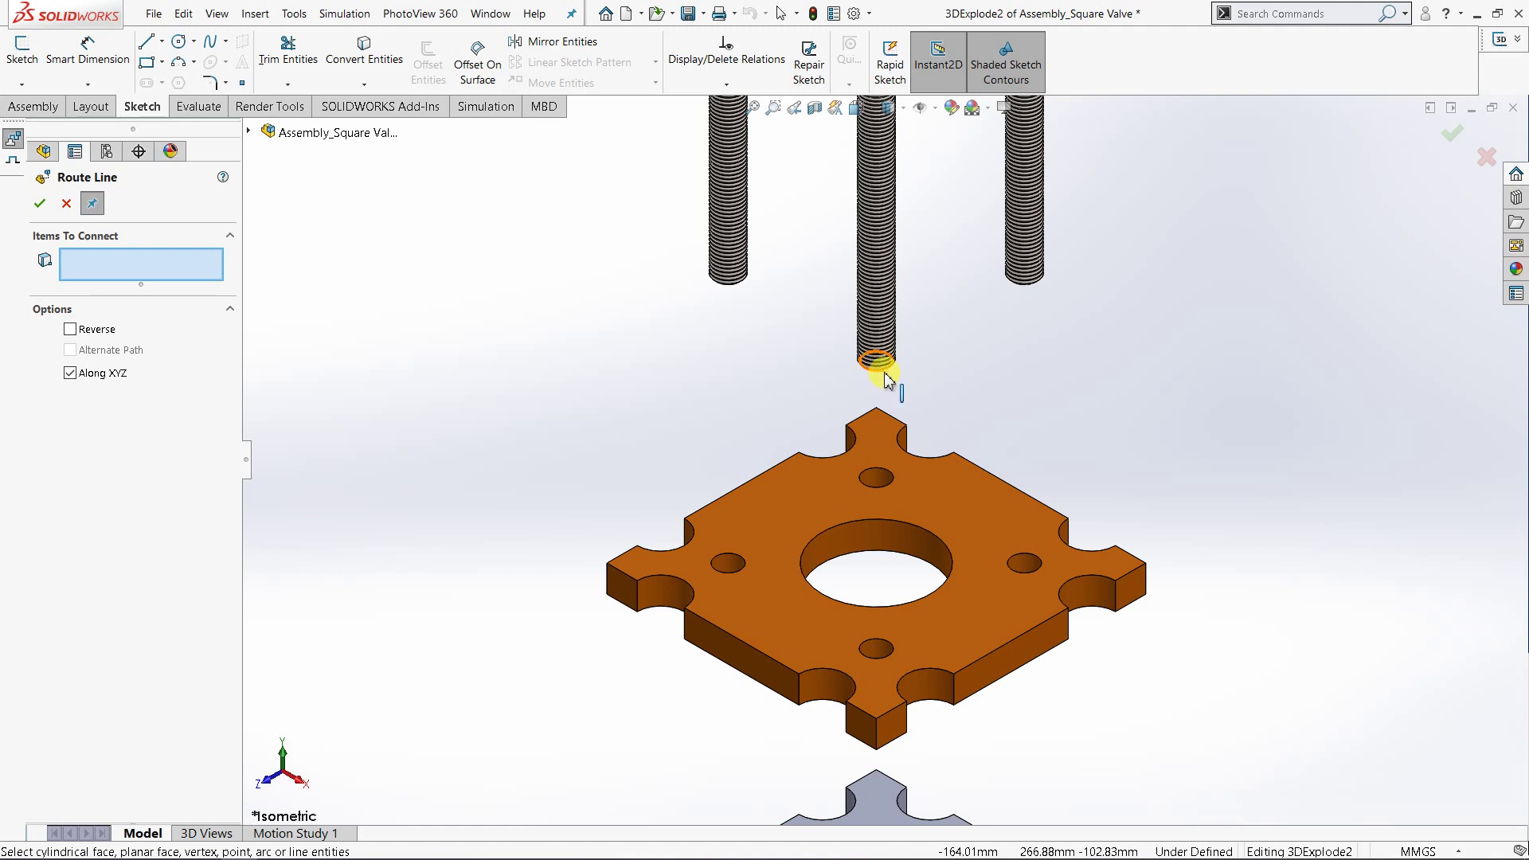
left_click(885, 376)
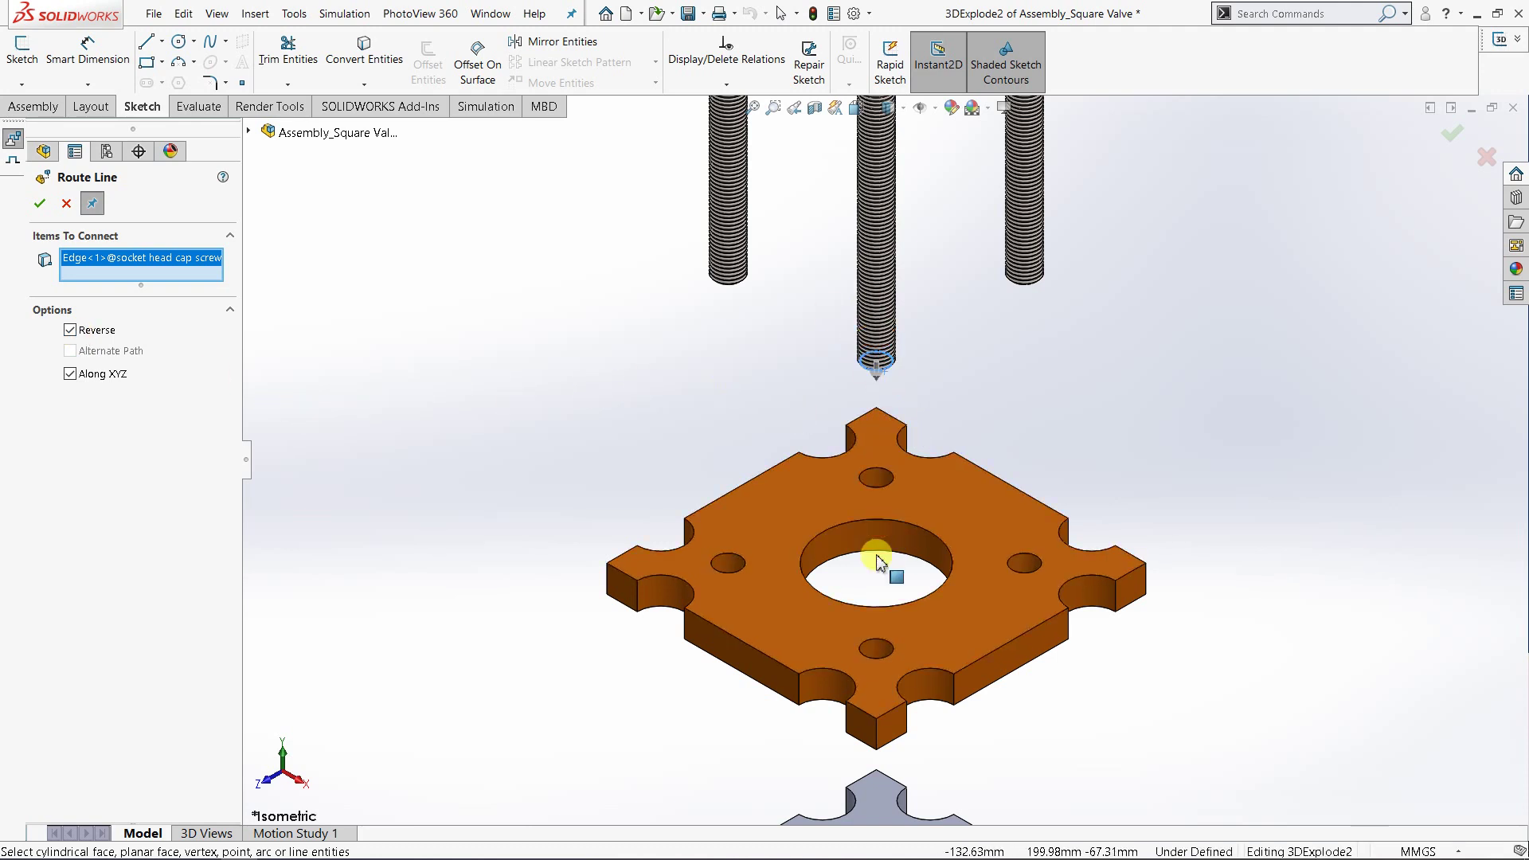
left_click(877, 643)
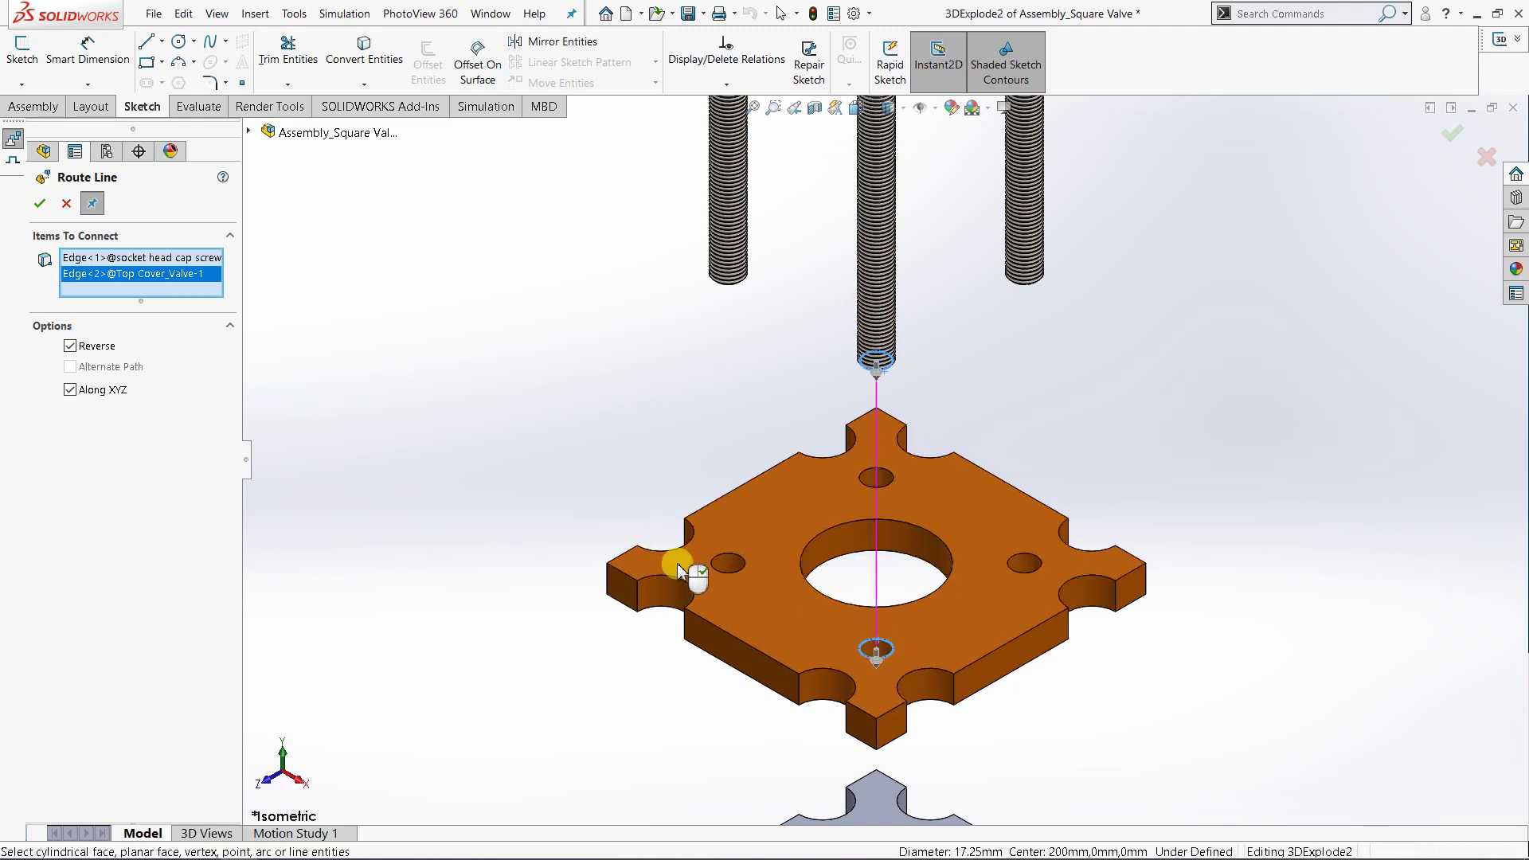
left_click(43, 207)
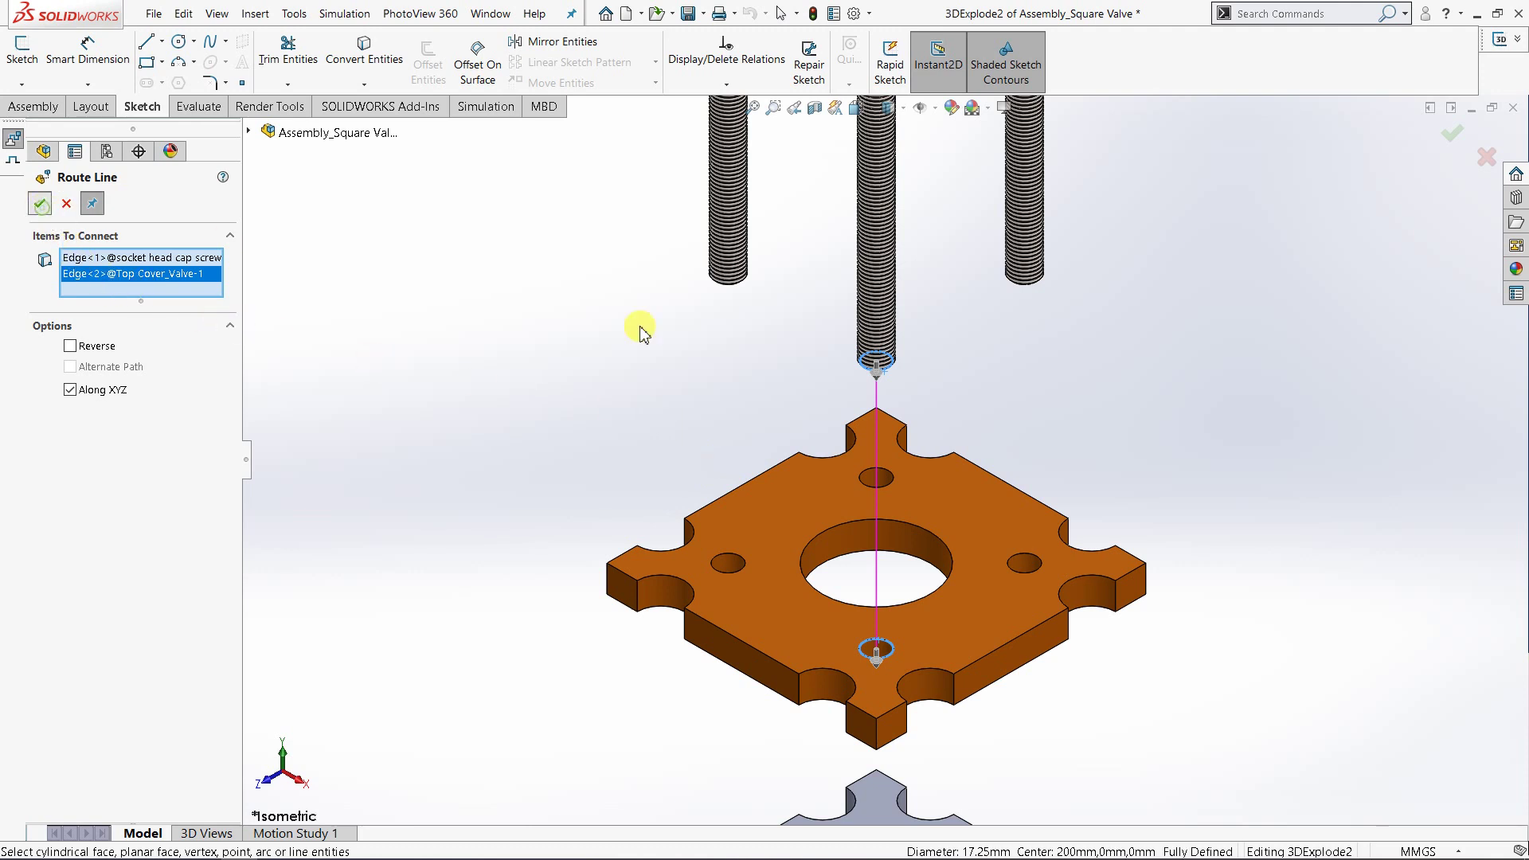
- Route an explode line from the right cap screw's lower end edge to the right hole of the top cover
left_click(1035, 279)
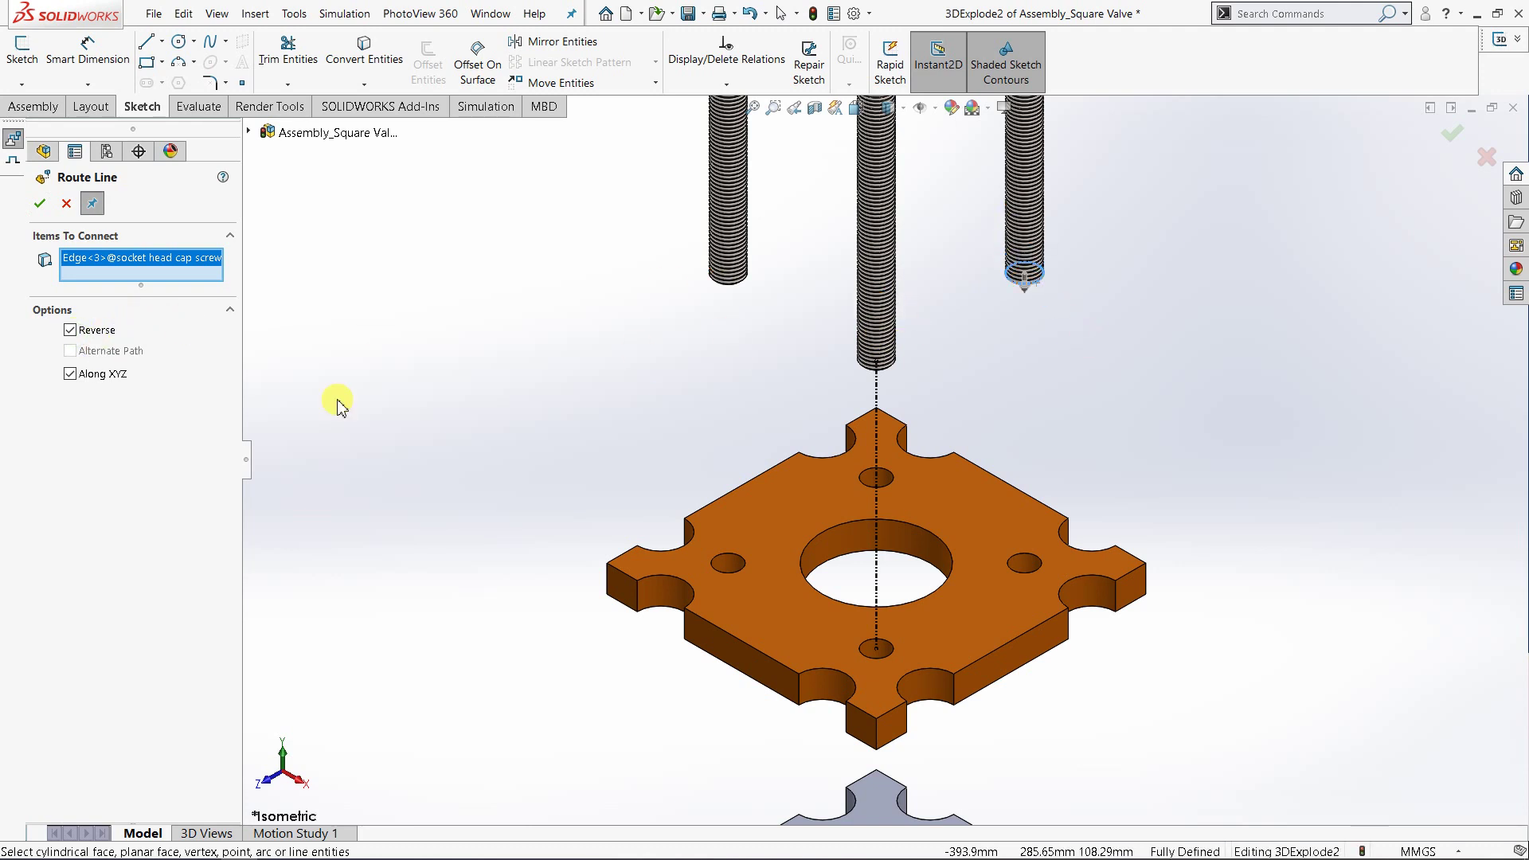
left_click(1024, 579)
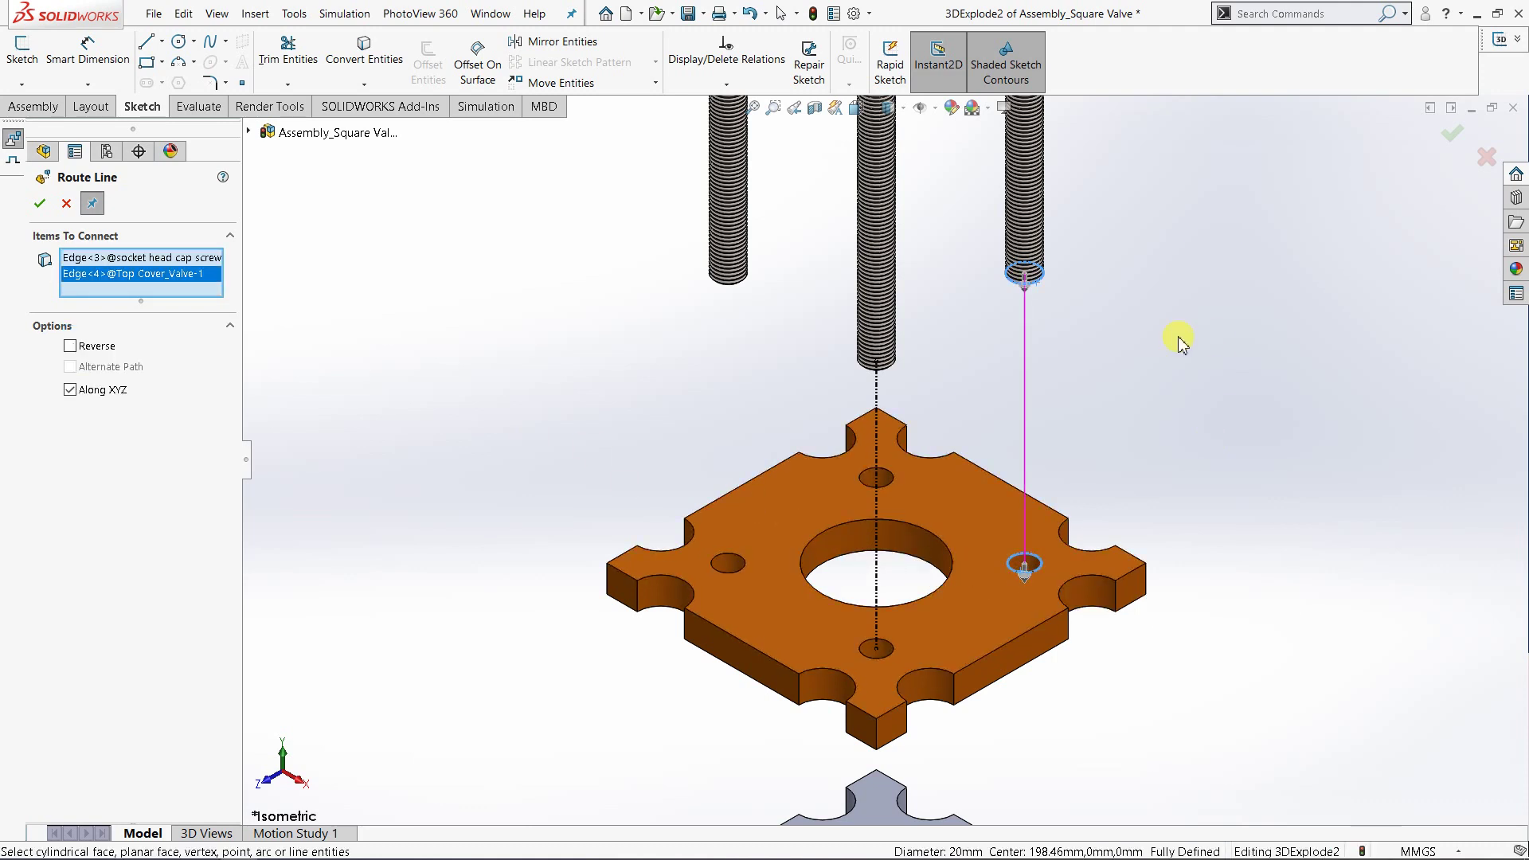
left_click(40, 204)
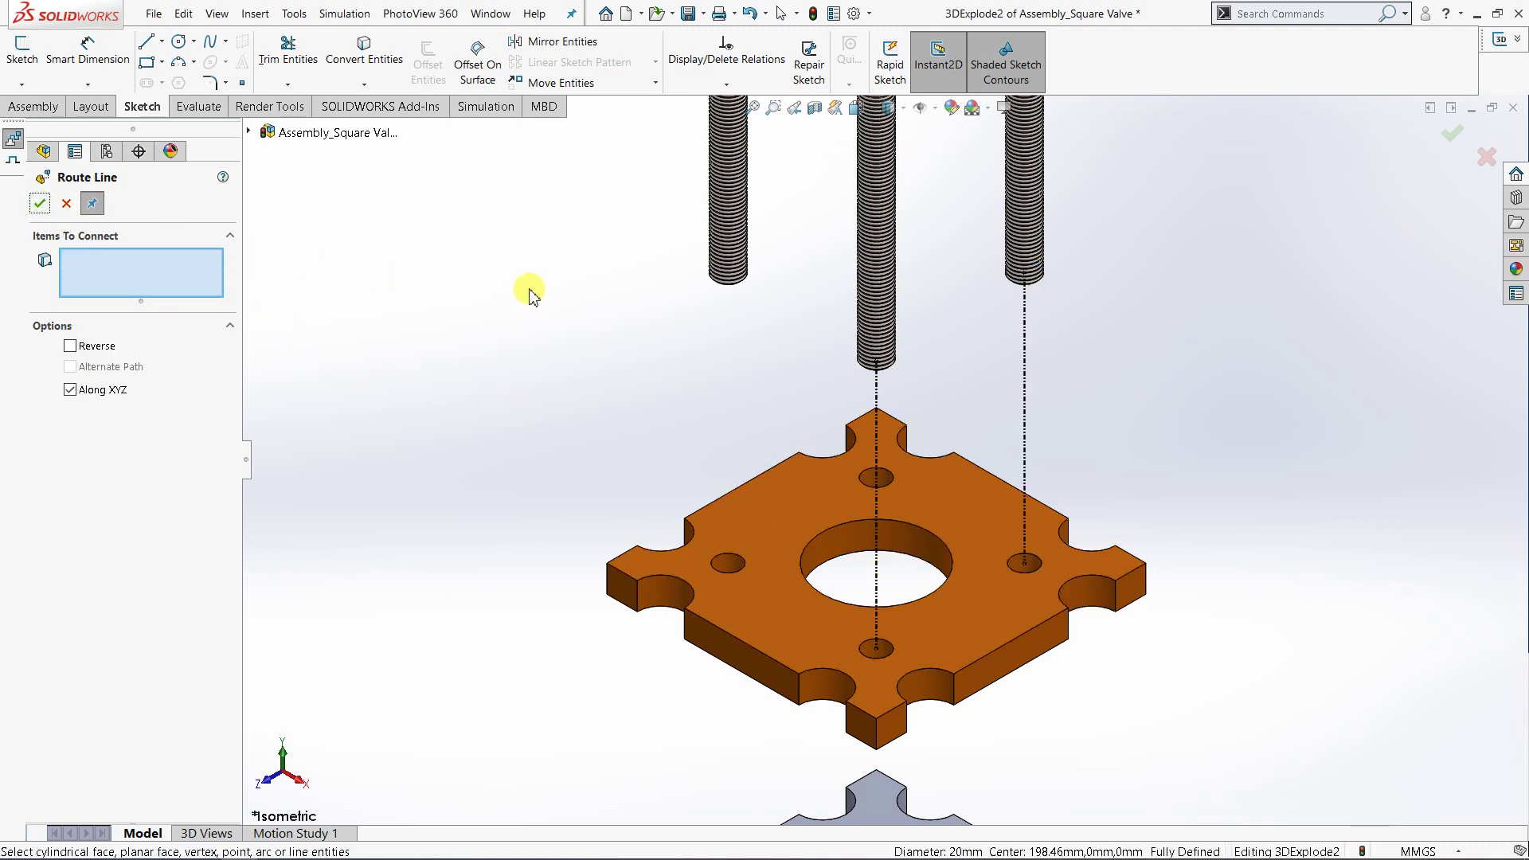
- Route a straight explode line from the left cap screw's lower end edge to the left hole of the top cover
left_click(729, 283)
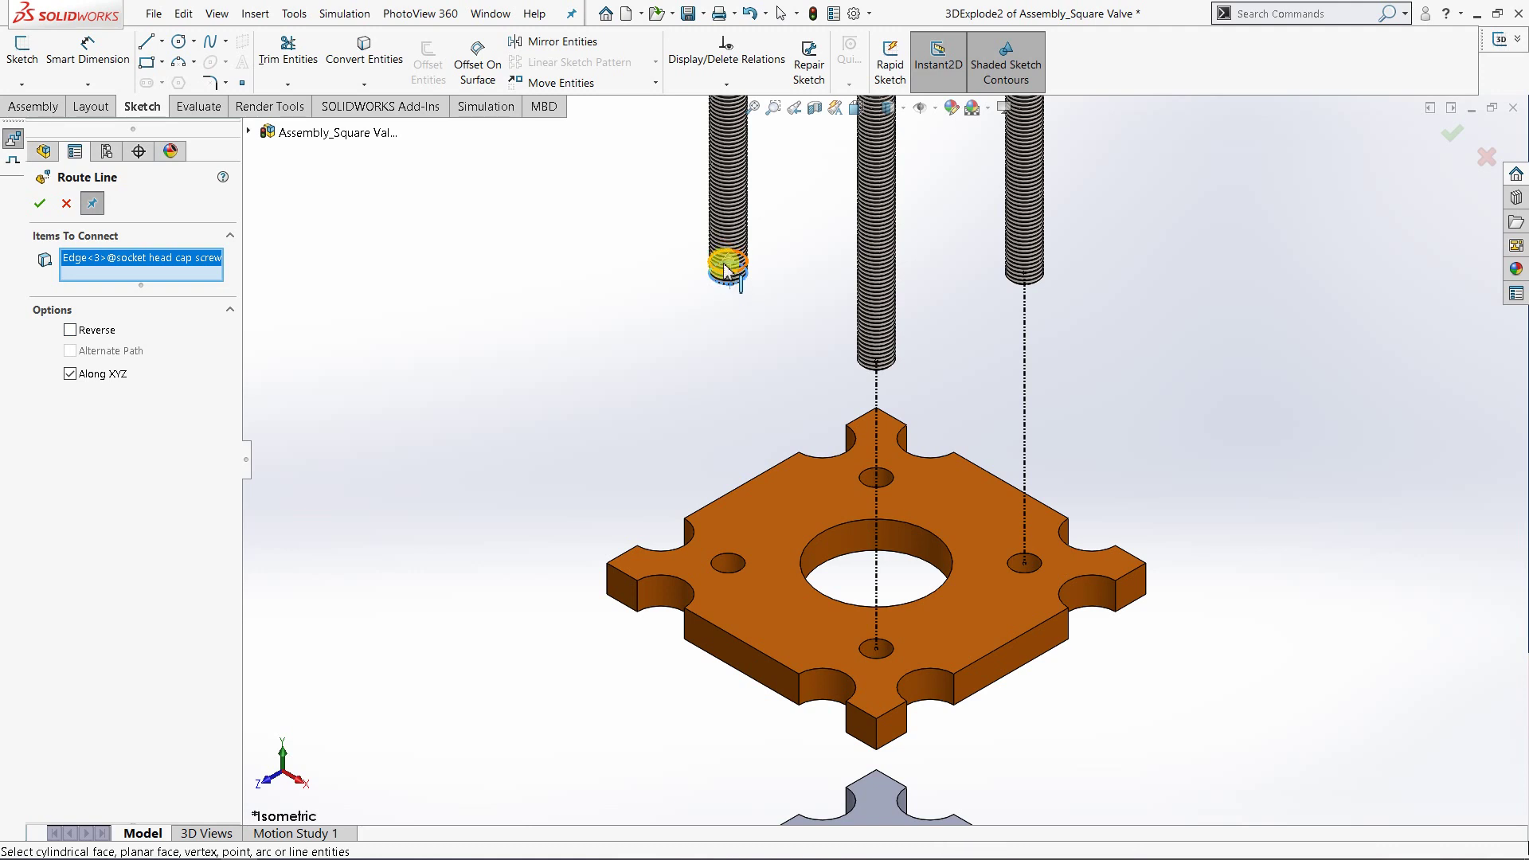
left_click(734, 562)
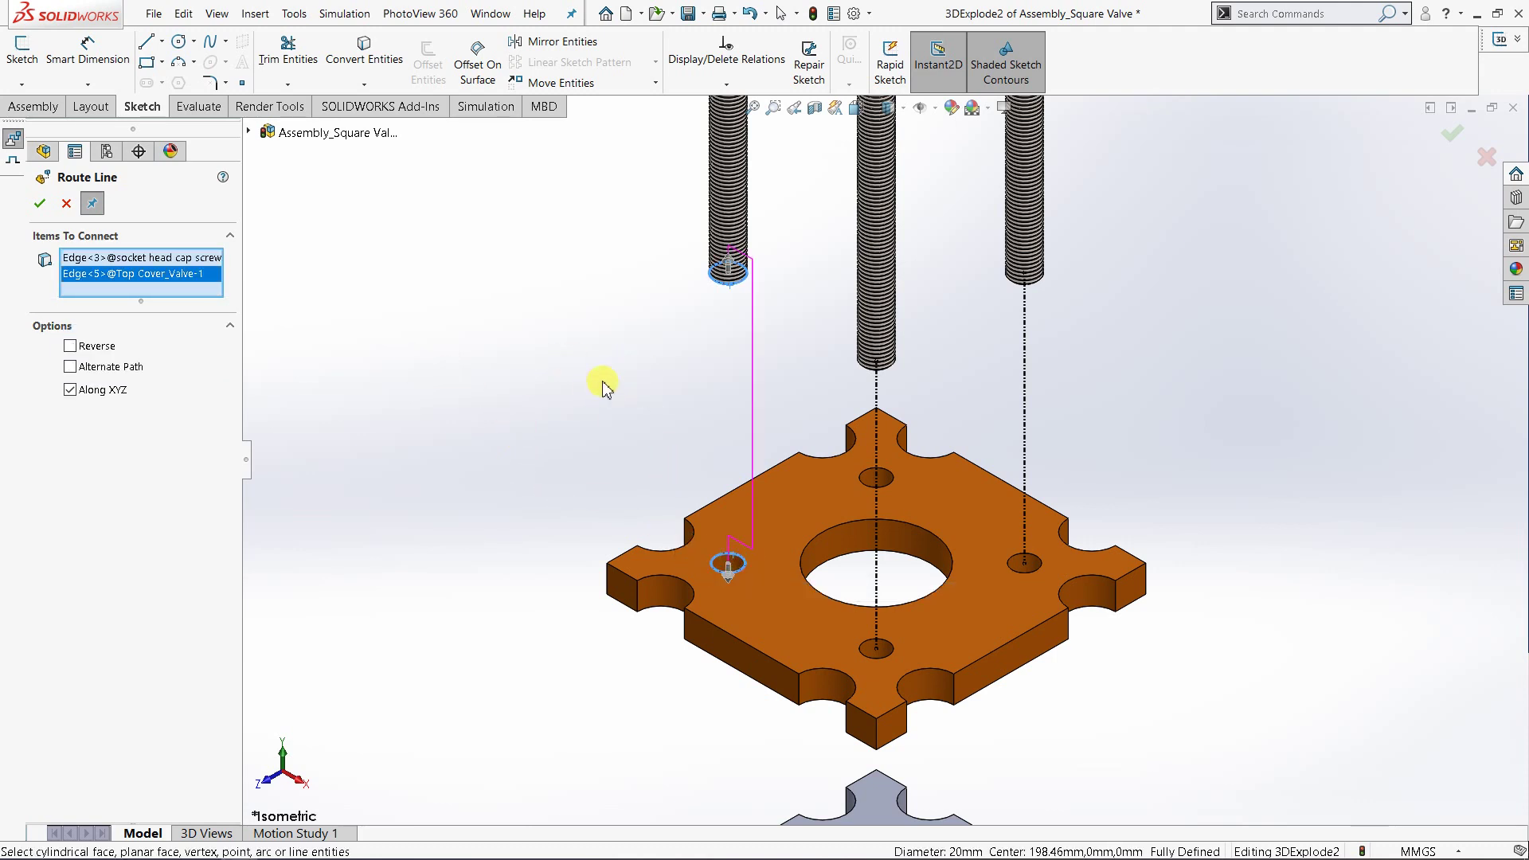
middle_click_drag(603, 386, 642, 355)
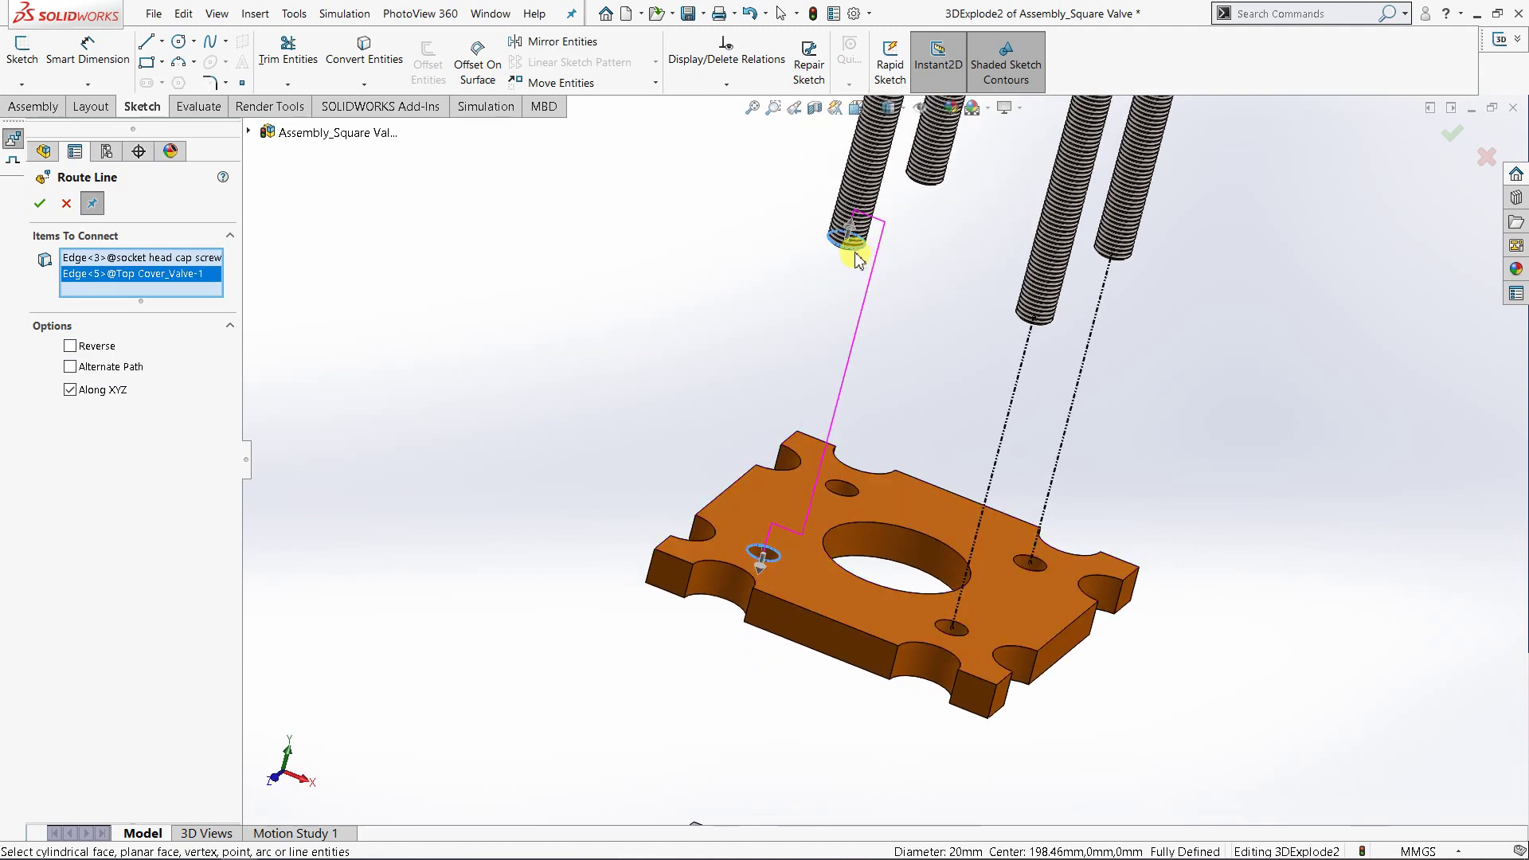
scroll(876, 266, "down", 2)
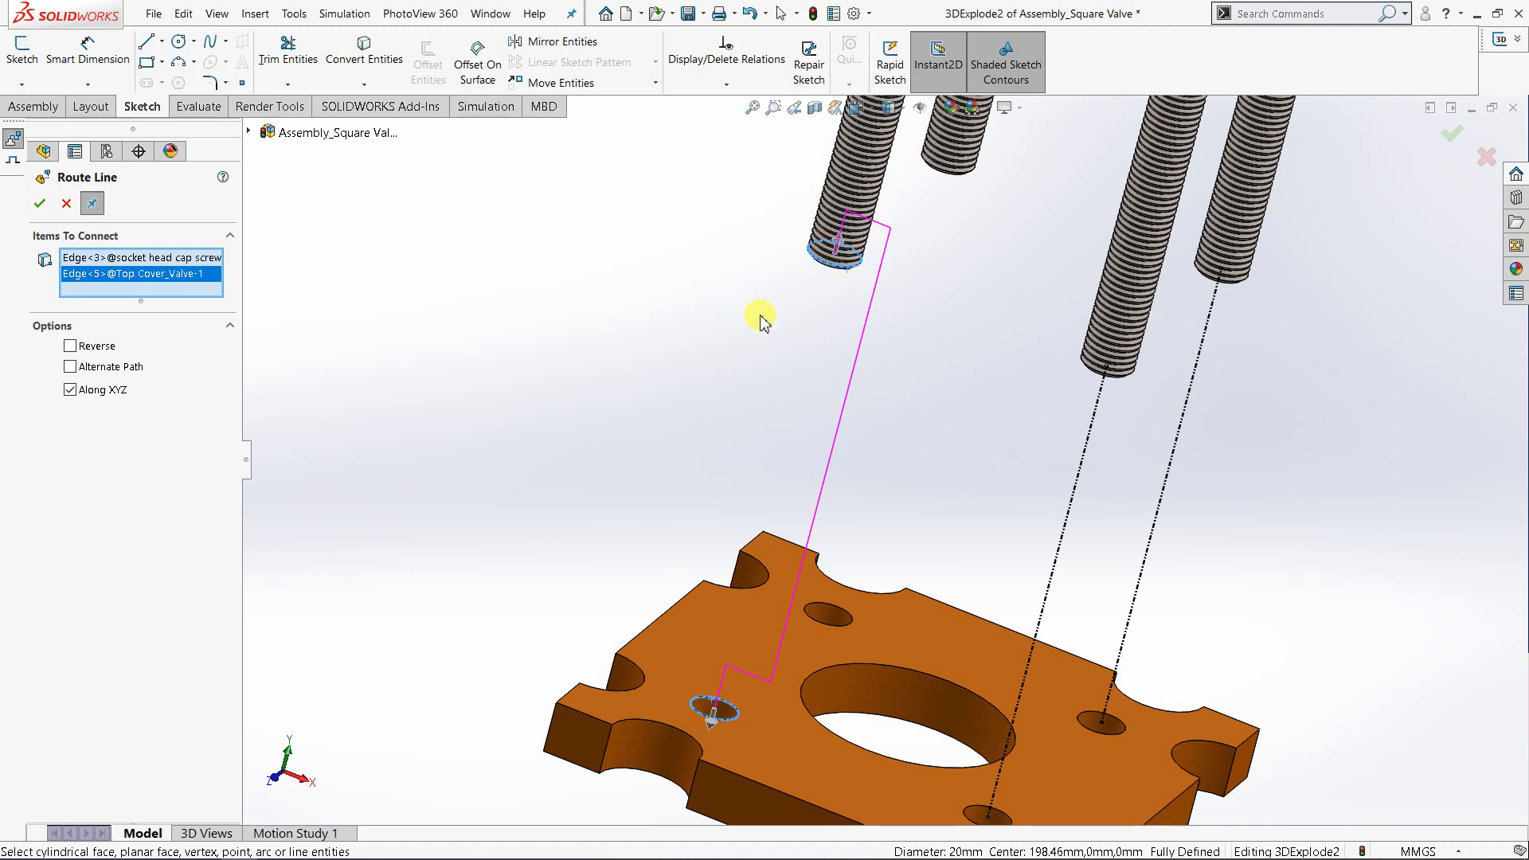
scroll(863, 297, "down", 2)
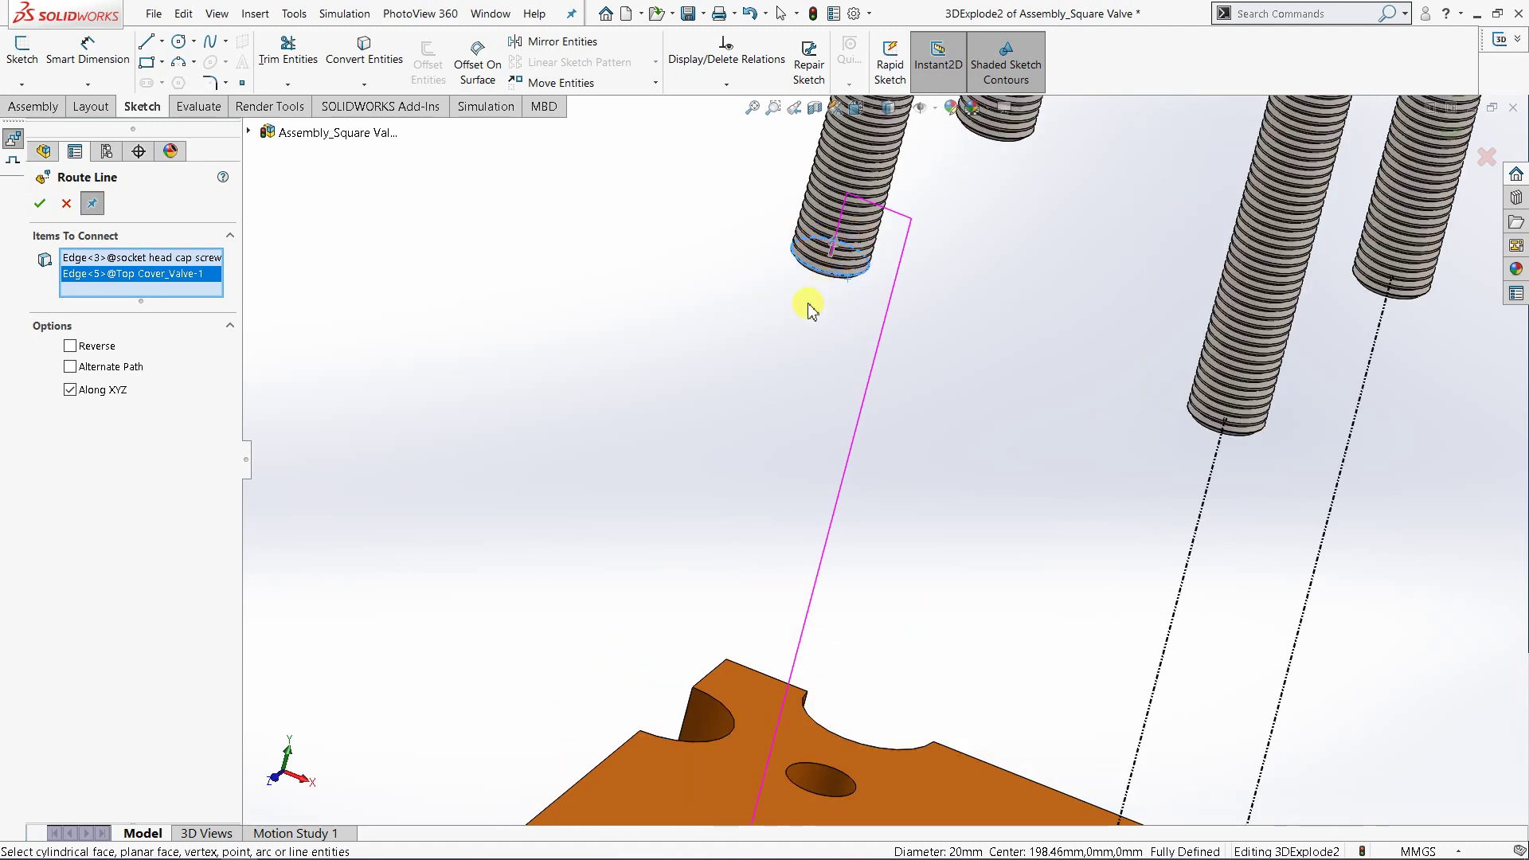
scroll(805, 307, "down", 3)
scroll(529, 333, "down", 2)
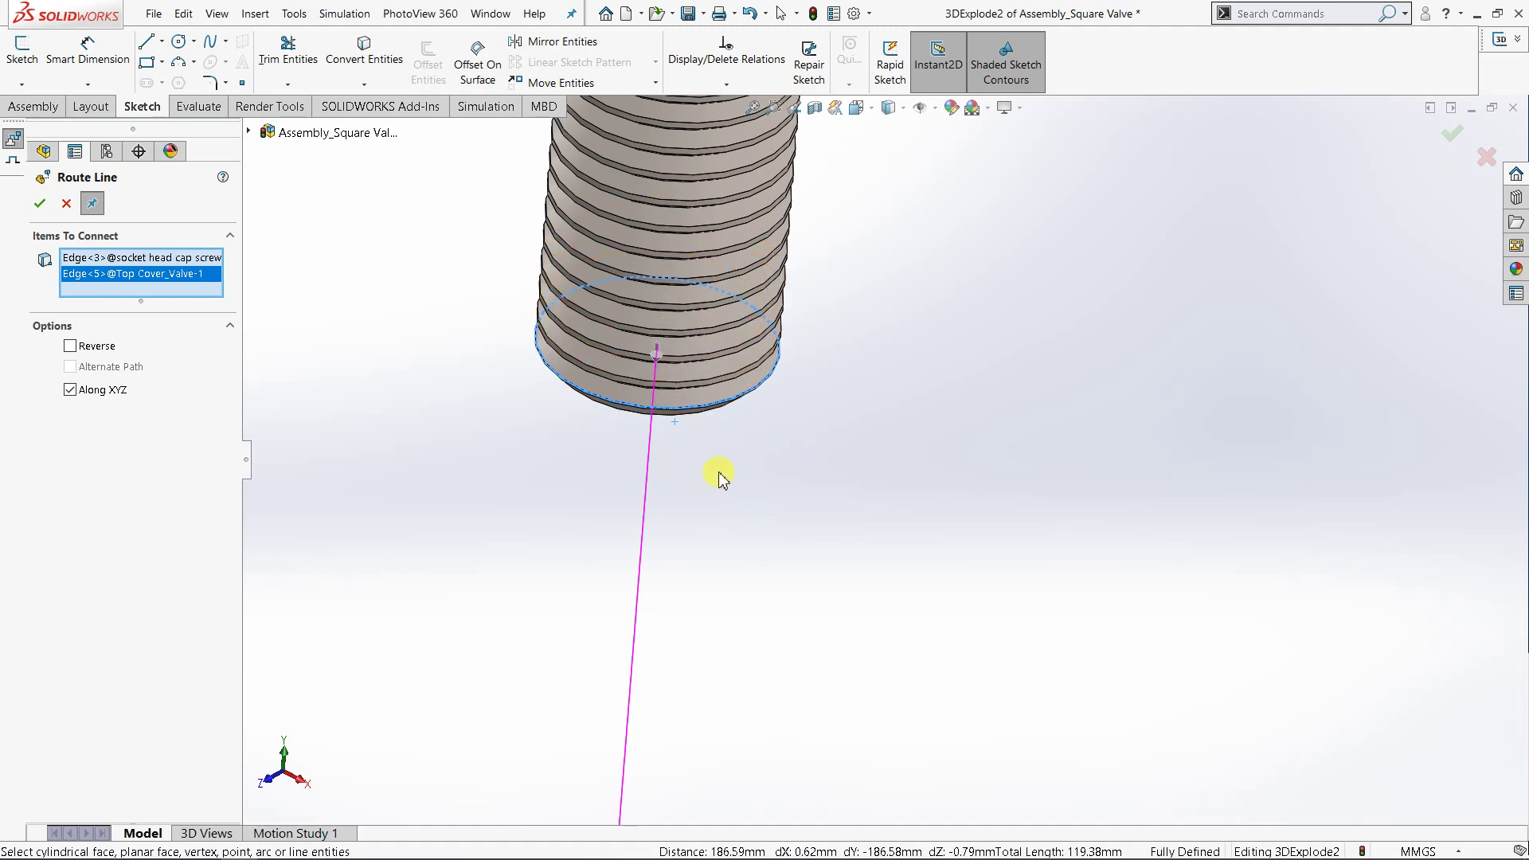
scroll(740, 498, "up", 5)
scroll(887, 532, "up", 4)
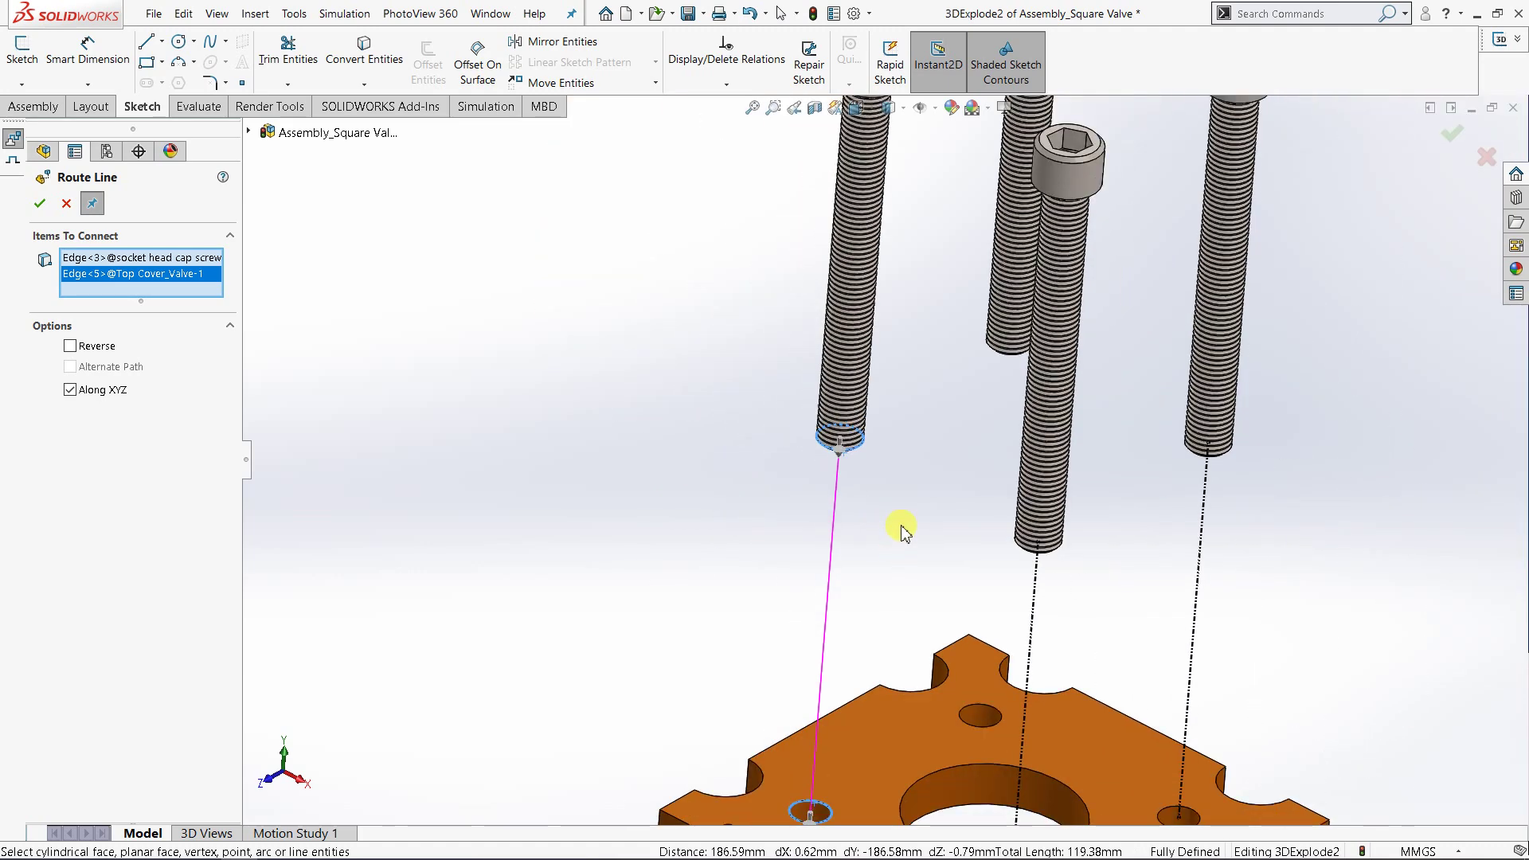
left_click(38, 206)
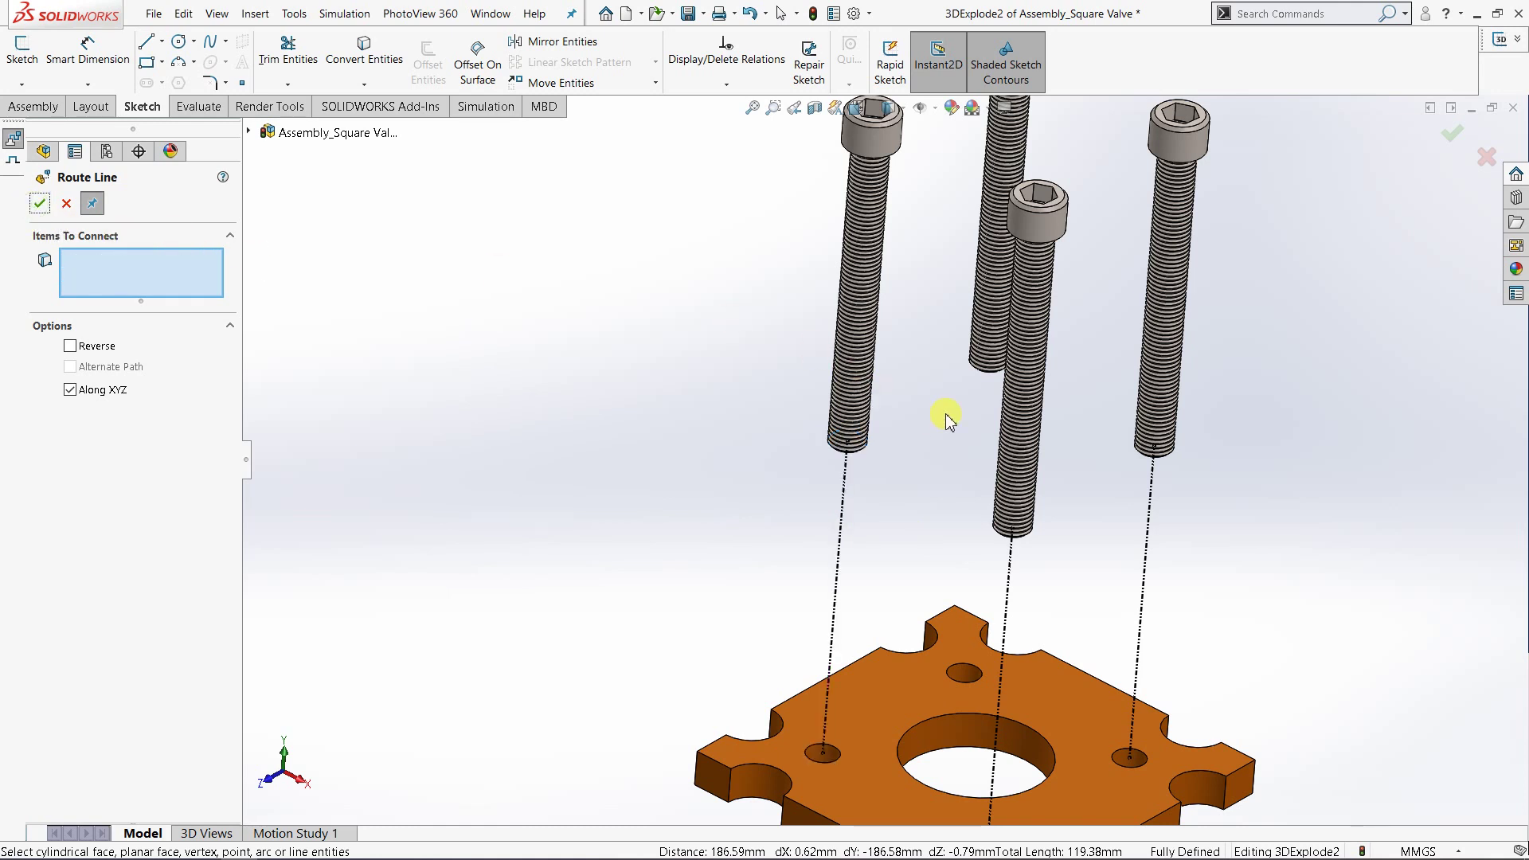
- Route an explode line from the rear cap screw's lower end edge to the top cover's rear hole and finish the Route Line command
left_click(980, 376)
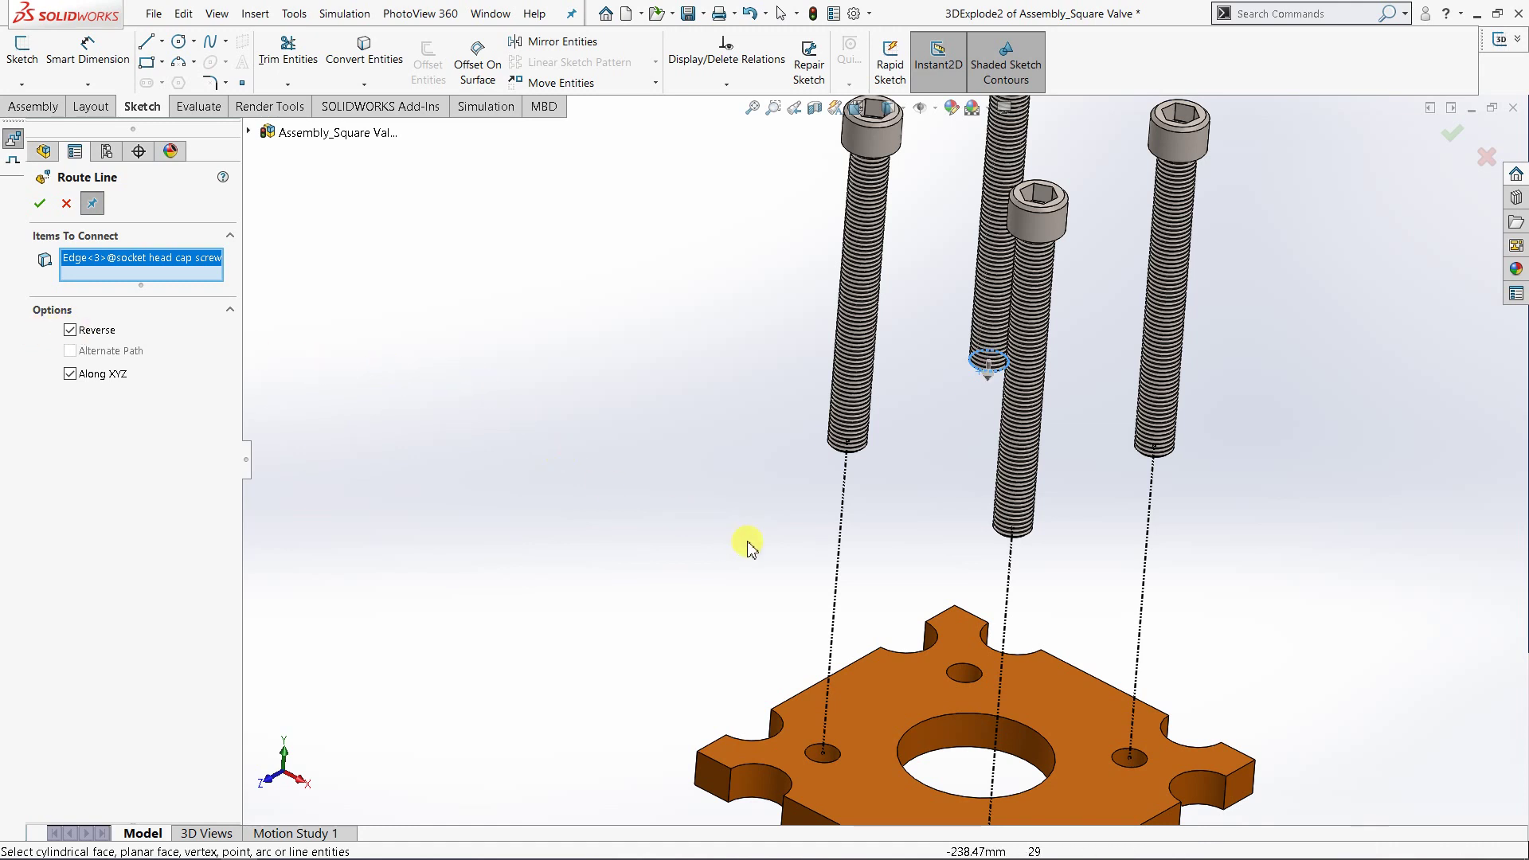
left_click(962, 669)
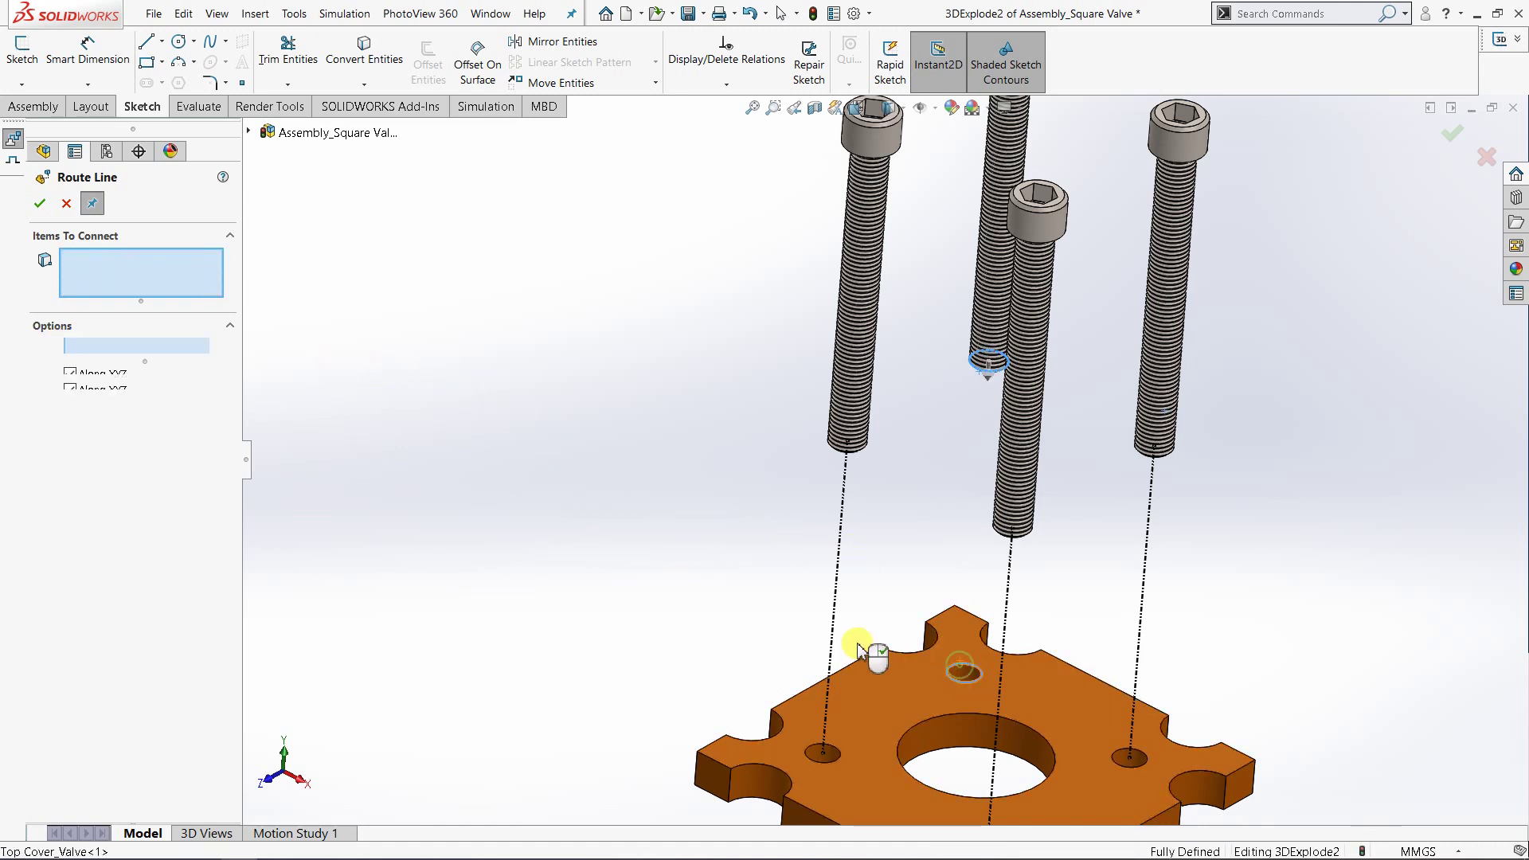
left_click(41, 205)
scroll(457, 429, "up", 3)
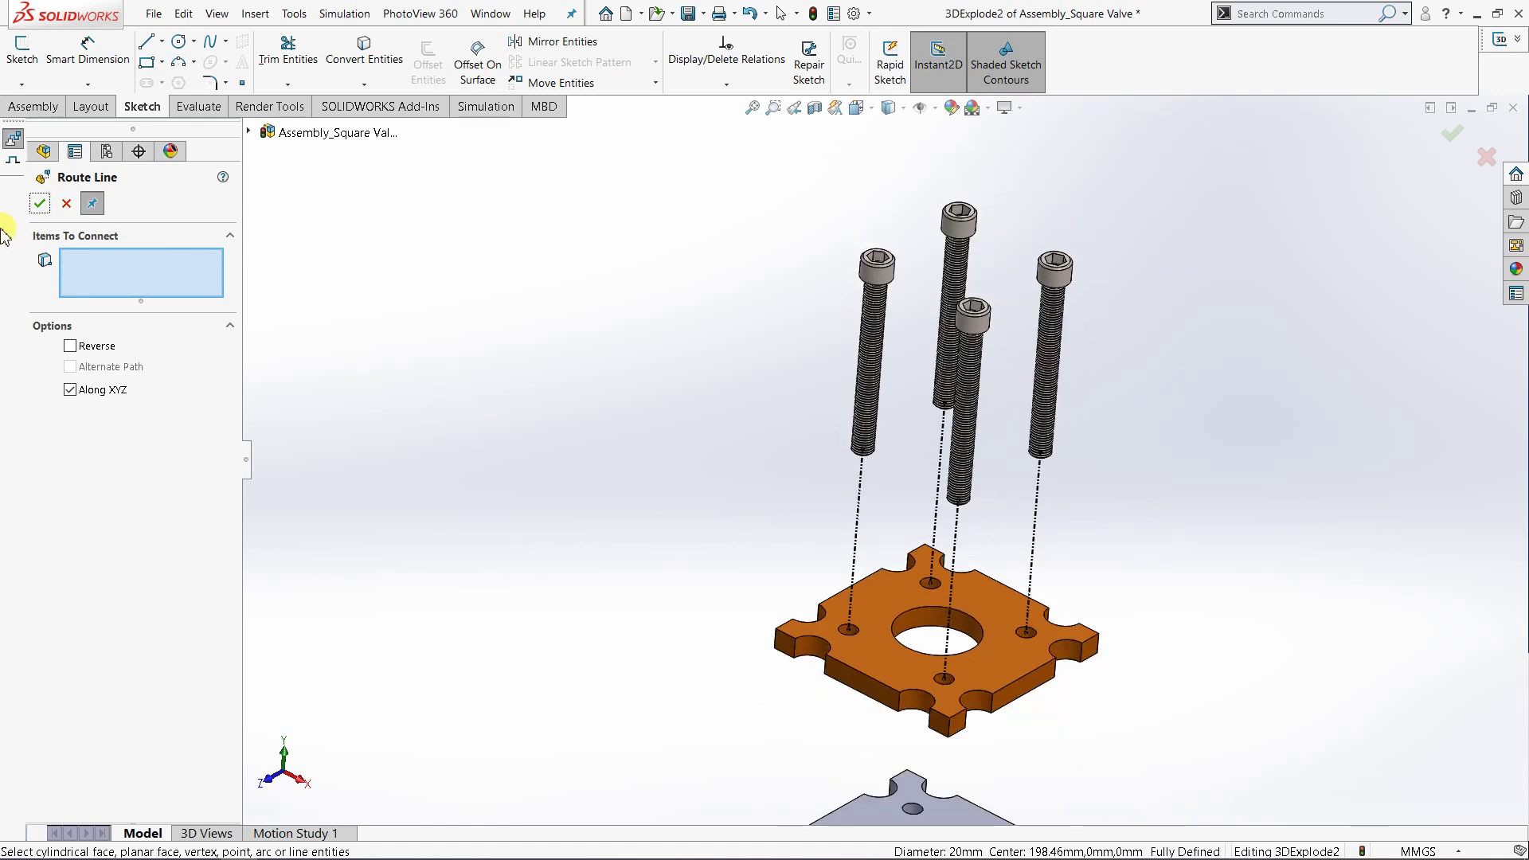
left_click(39, 204)
scroll(758, 574, "up", 3)
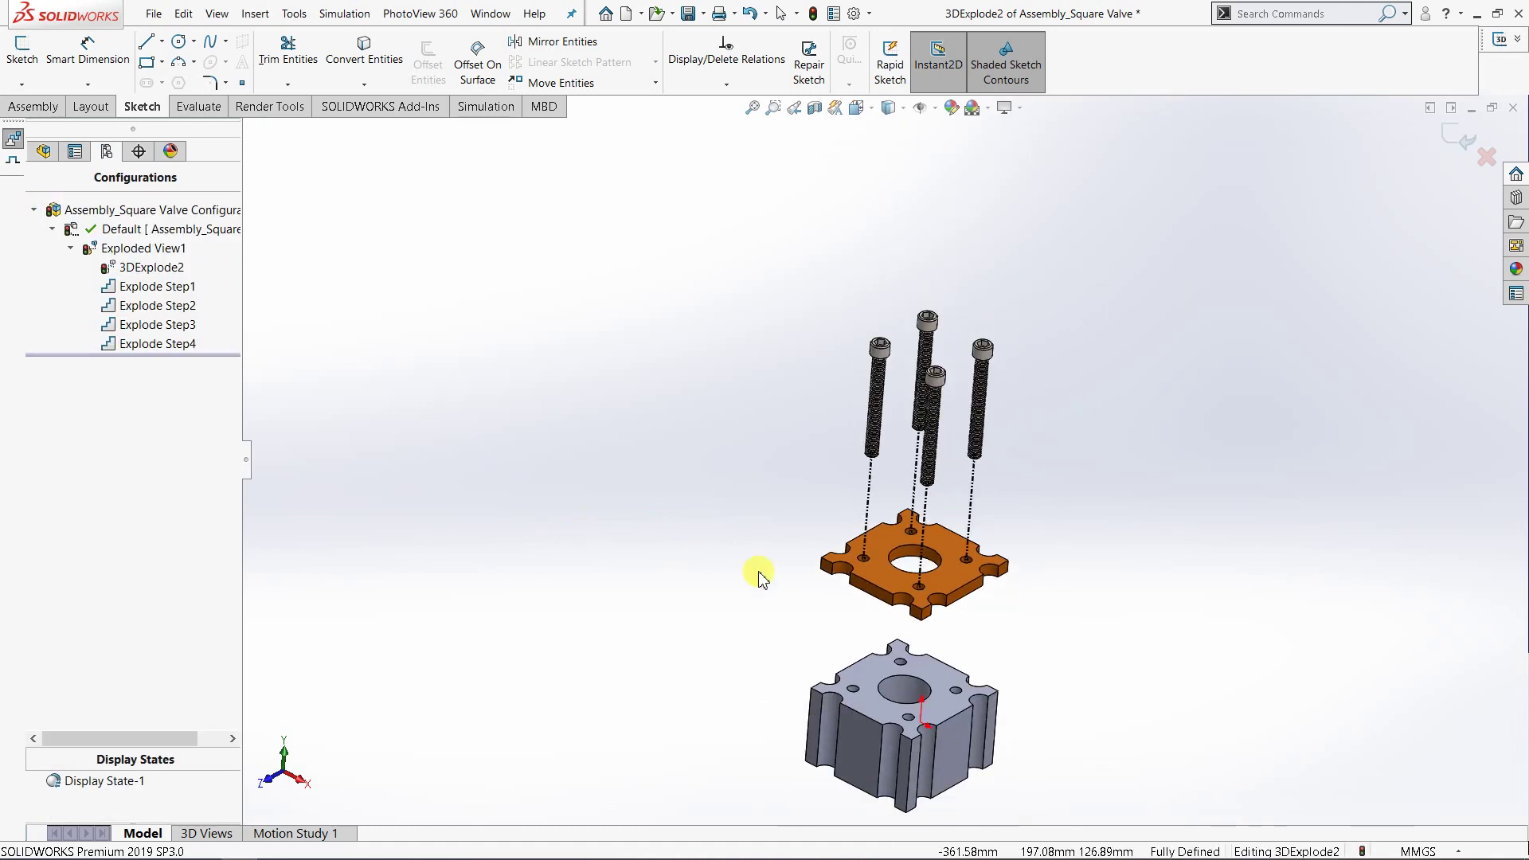
- Exit the explode line sketch and reopen it with Route Line active to continue below the top cover
mouse_move(1083, 663)
middle_mouse_down()
mouse_move(1059, 580)
mouse_move(1109, 648)
middle_mouse_up()
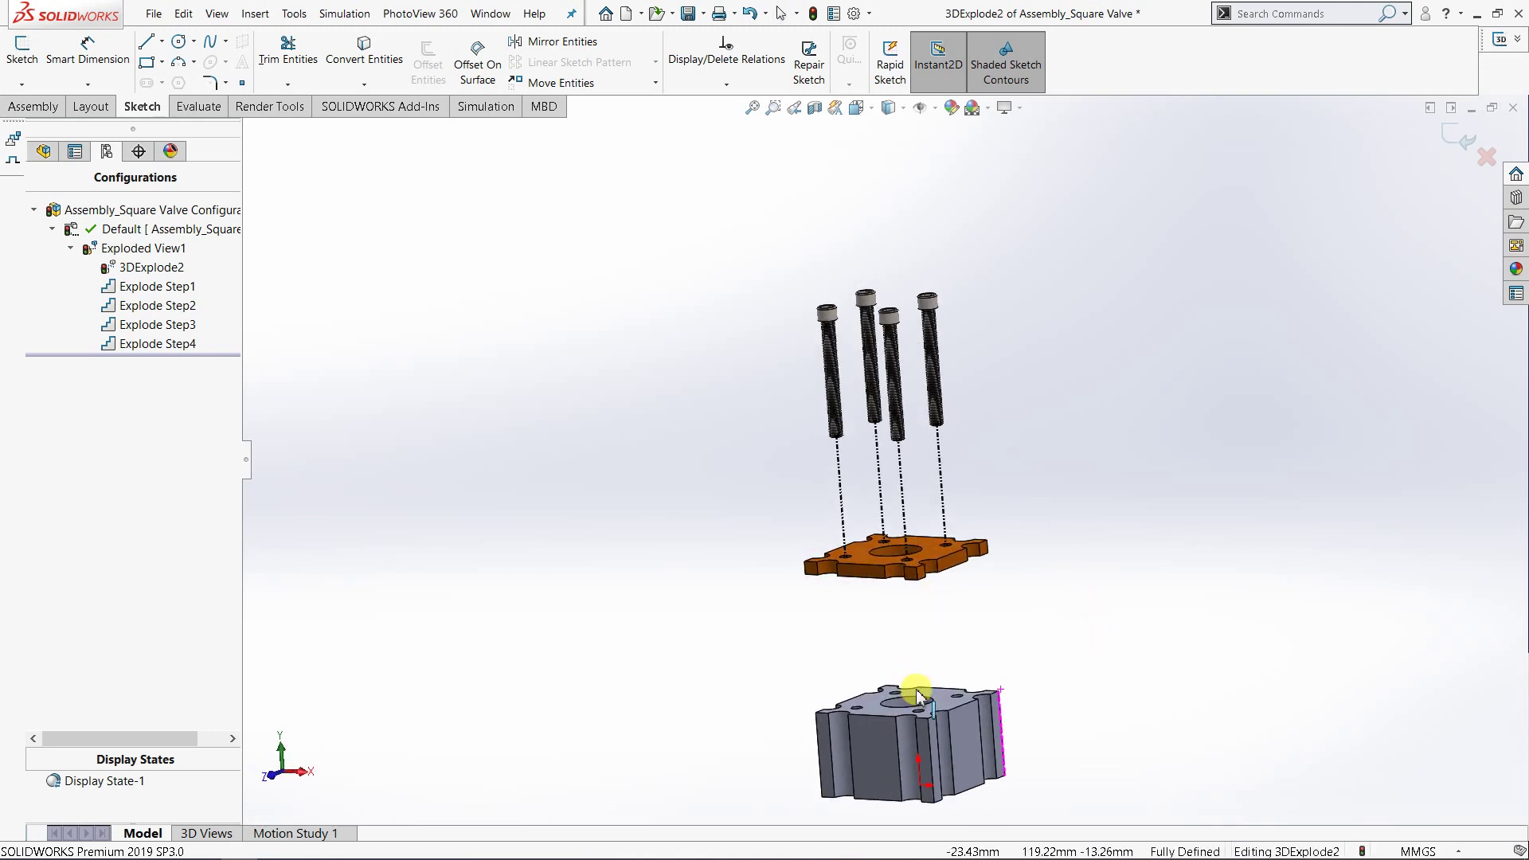
middle_click_drag(902, 704, 894, 607)
scroll(901, 614, "up", 3)
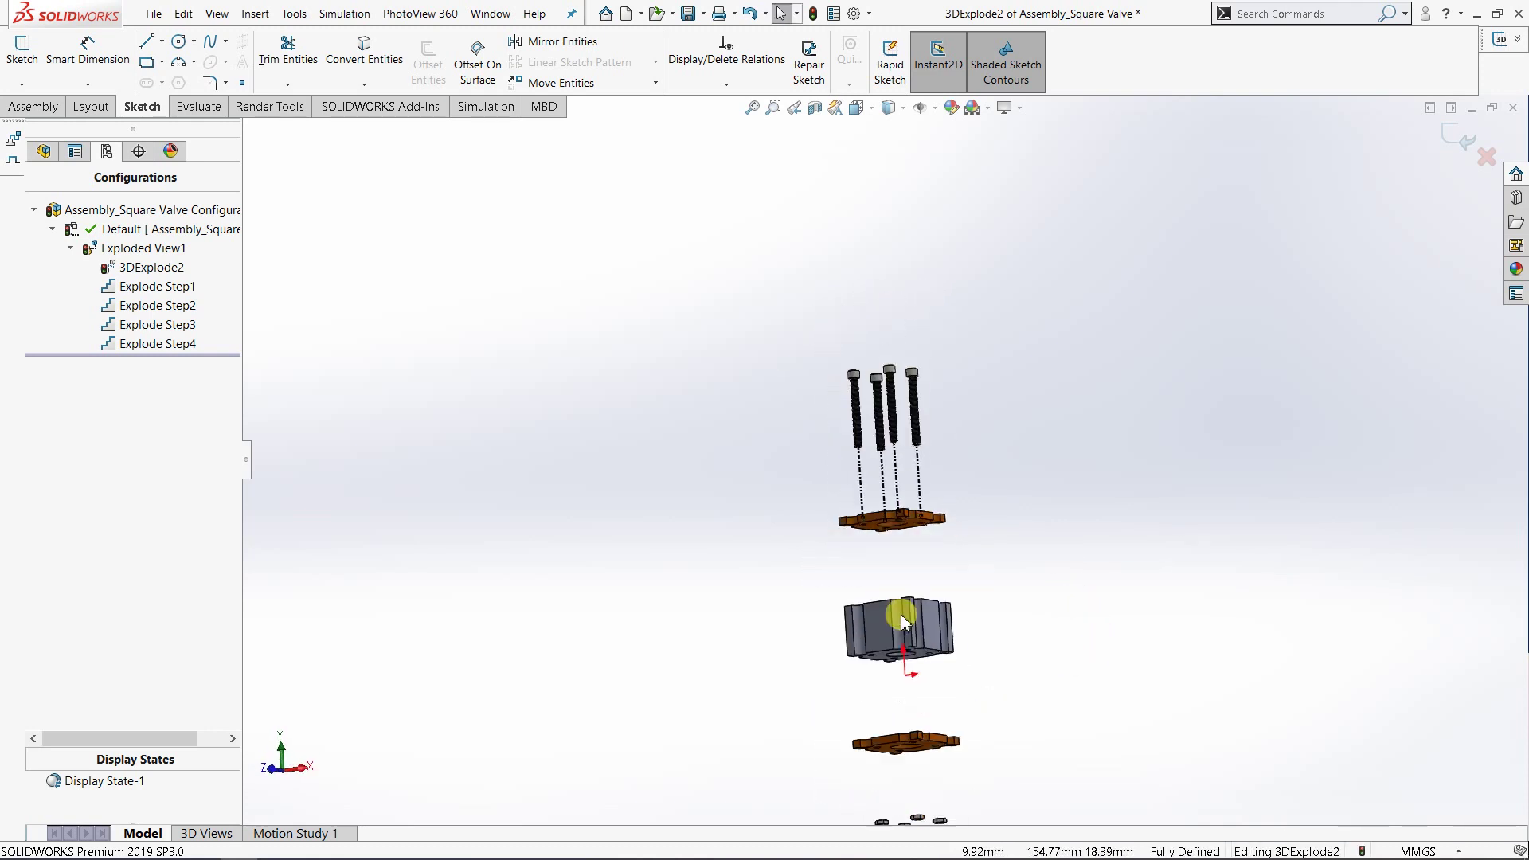
scroll(894, 518, "down", 6)
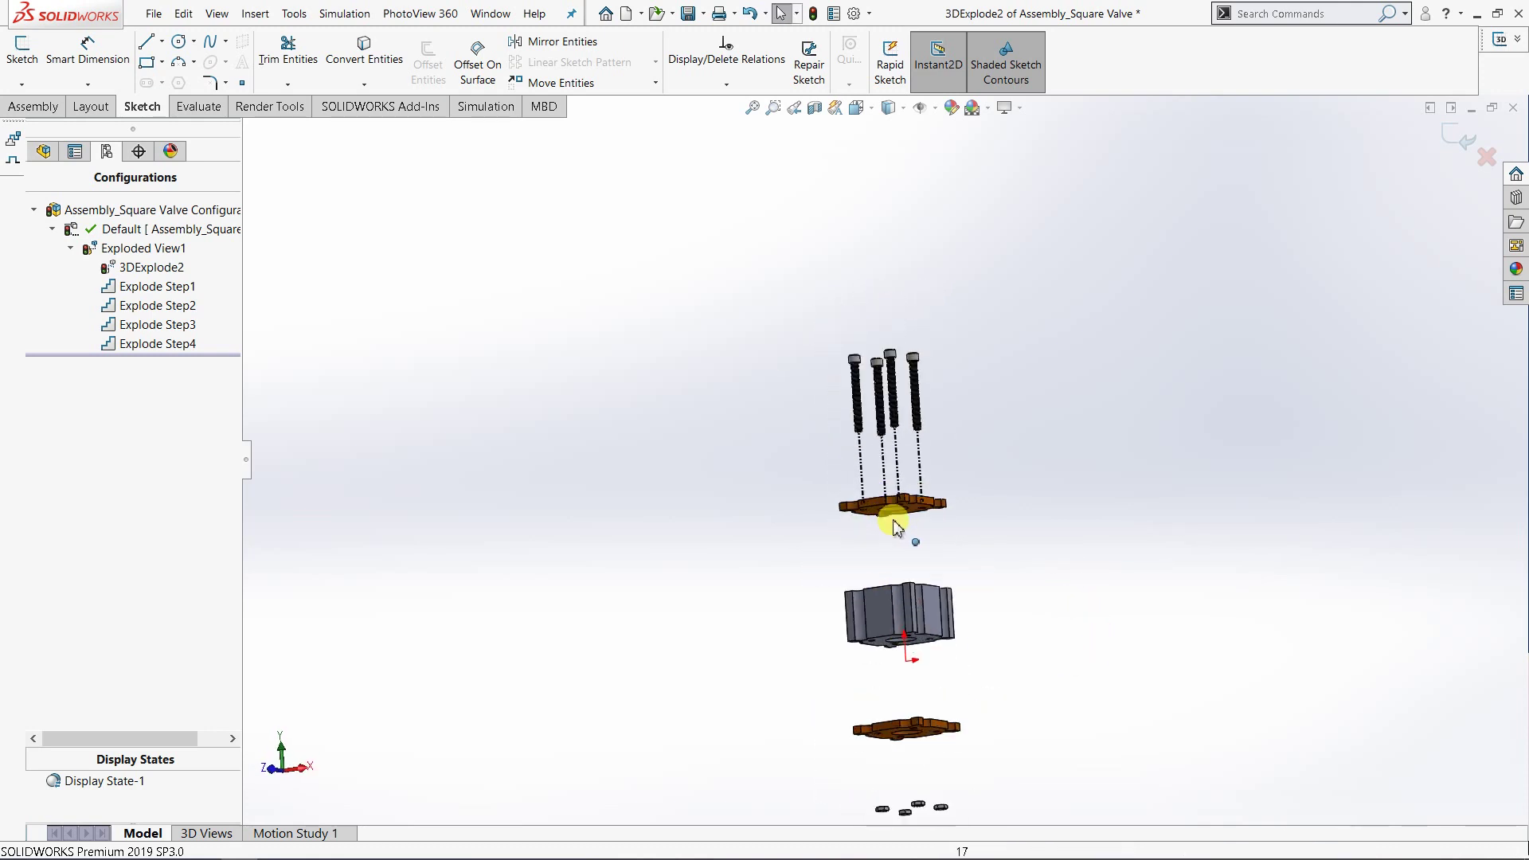
left_click(44, 113)
left_click(936, 85)
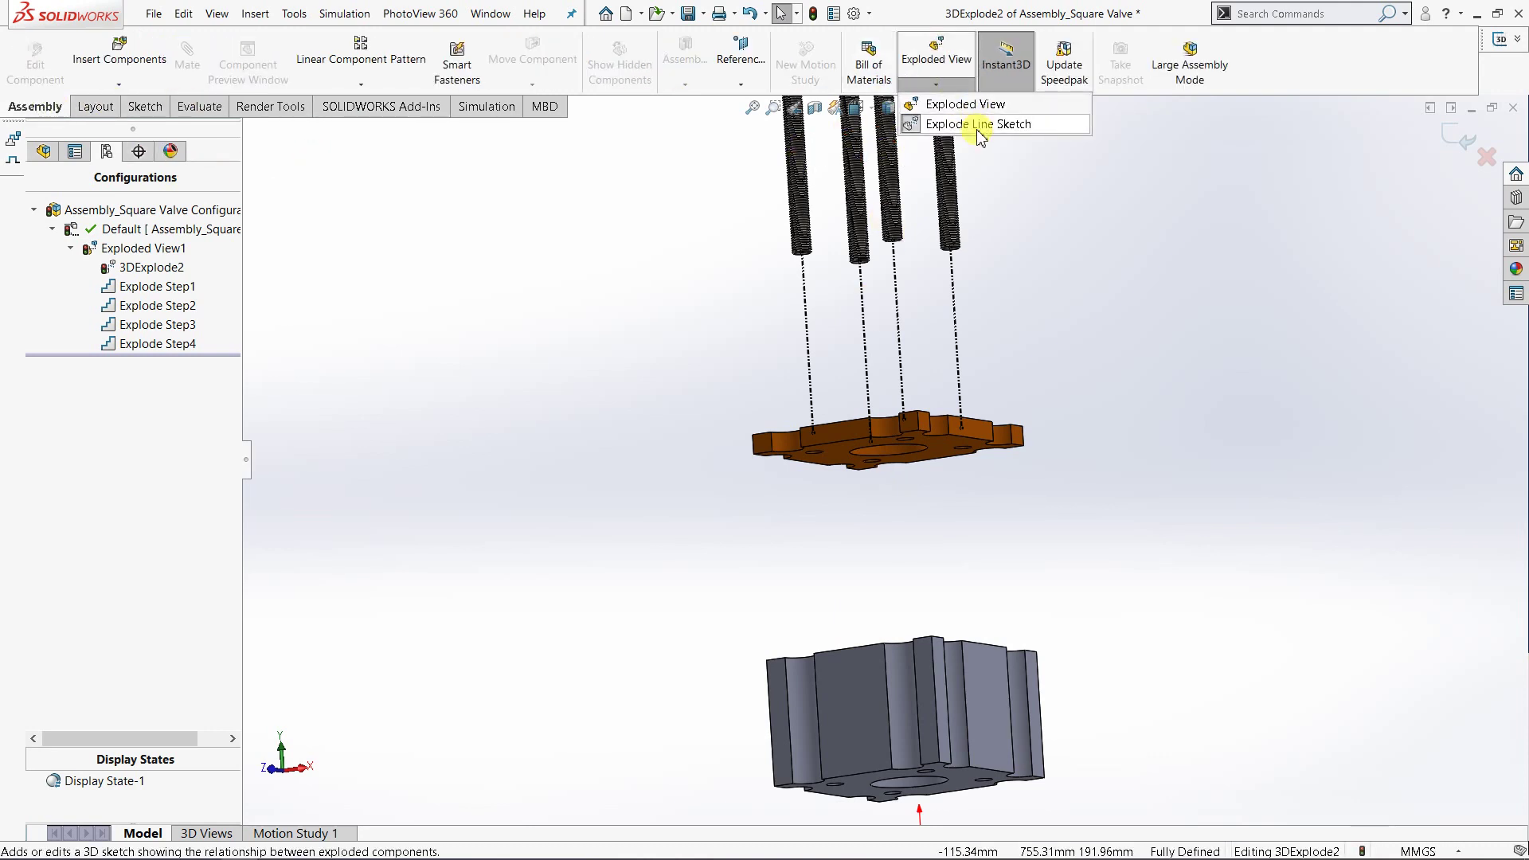
left_click(979, 125)
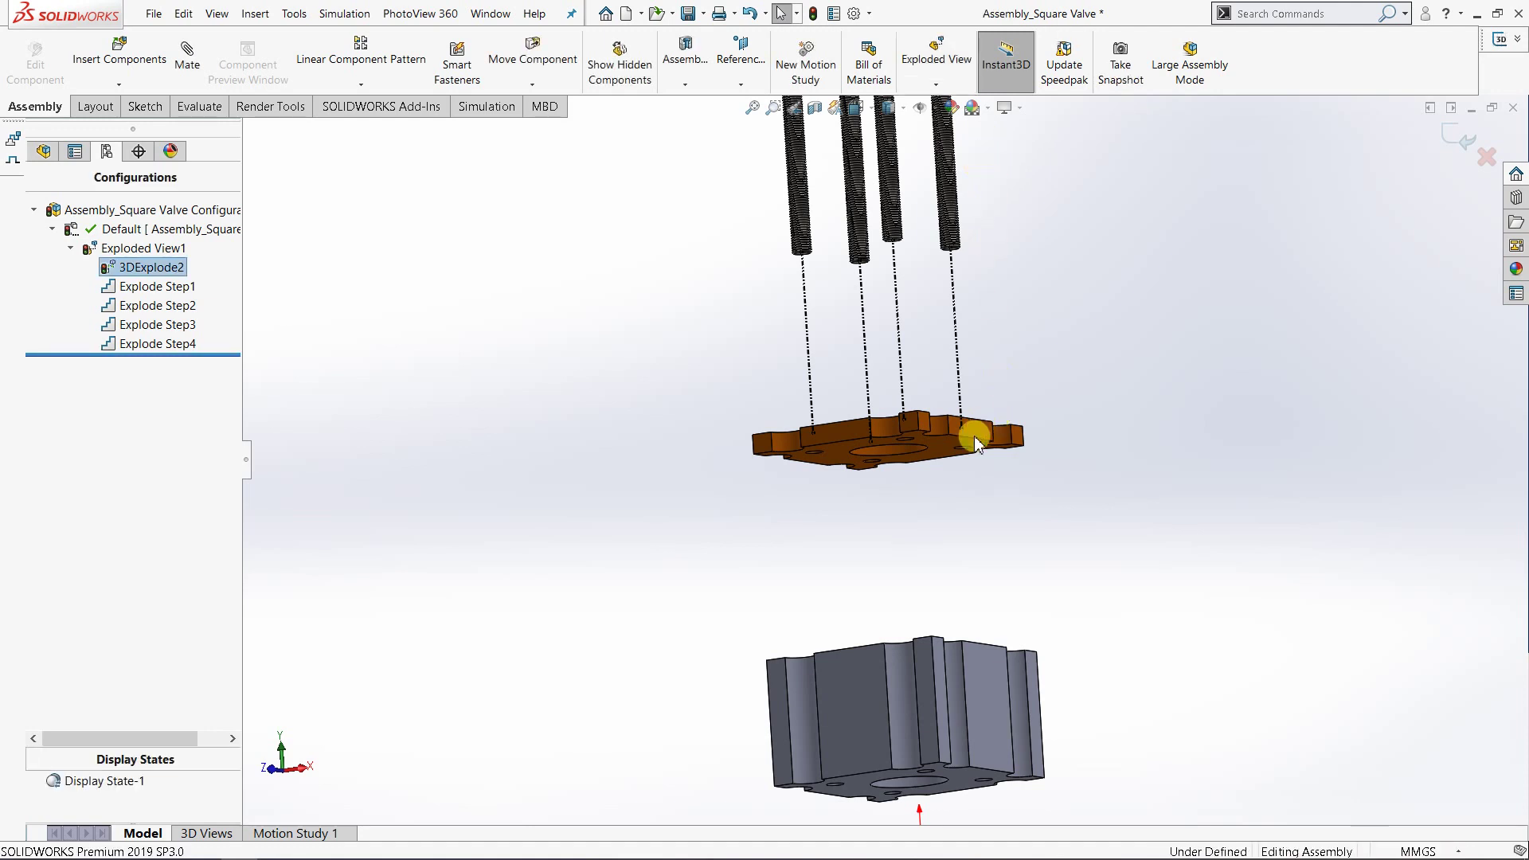
scroll(916, 461, "down", 2)
scroll(916, 447, "down", 2)
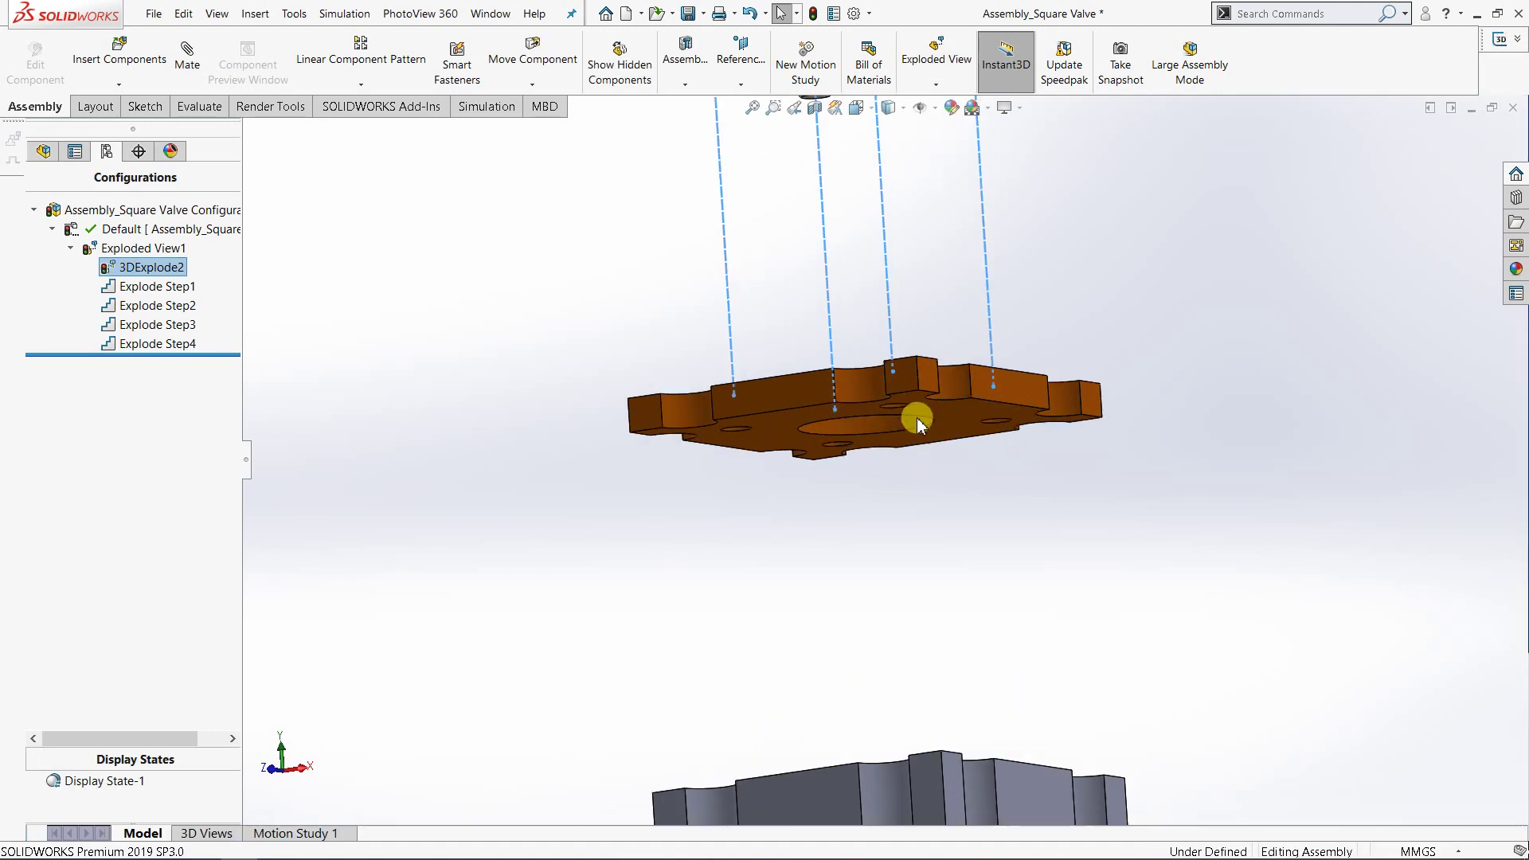
left_click(936, 84)
left_click(944, 125)
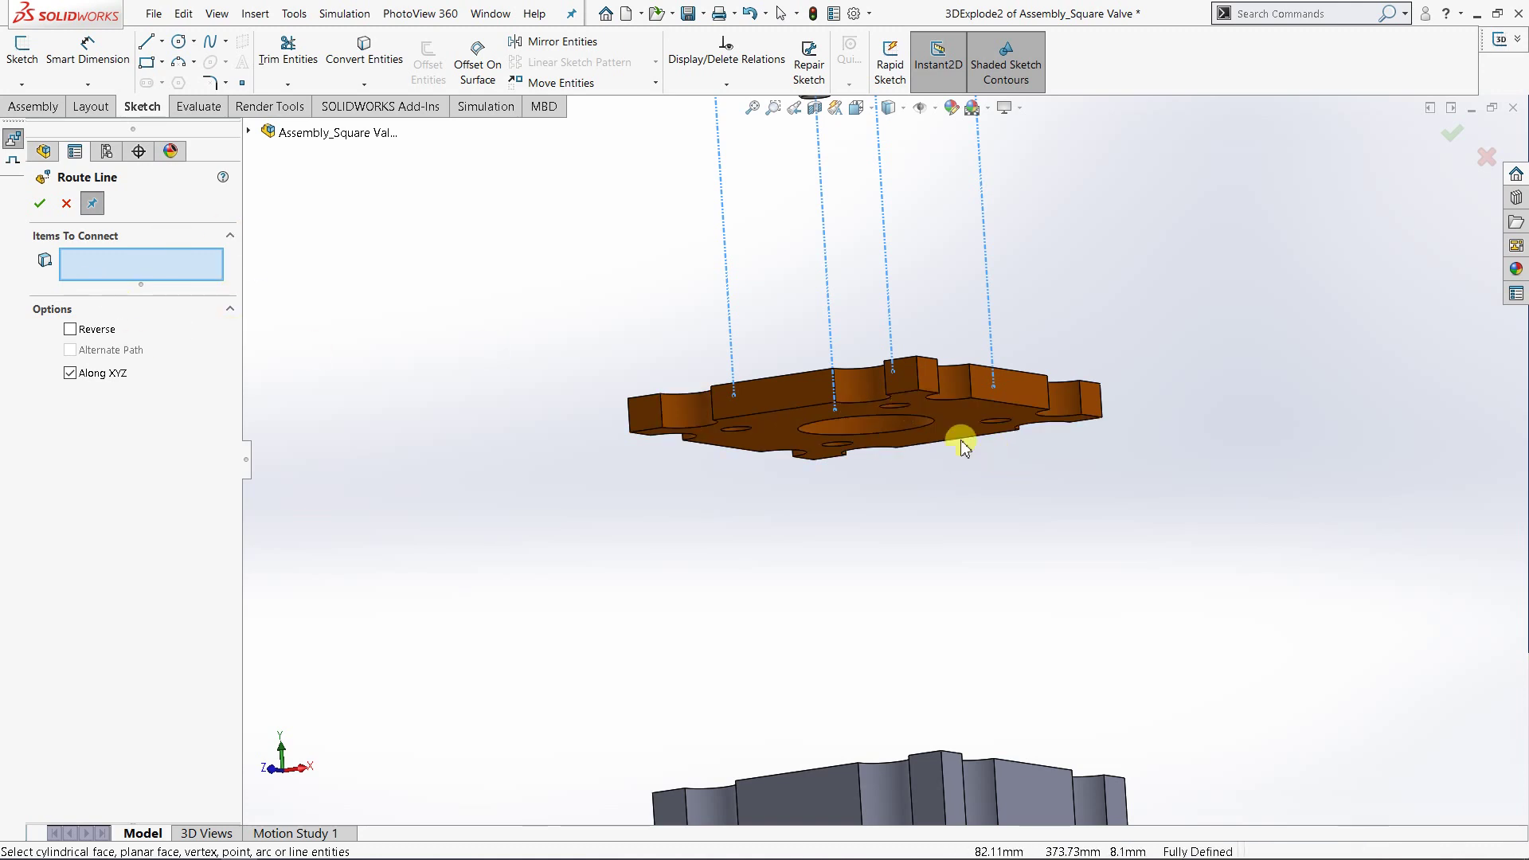
- Route an explode line with reversed start direction from the lower edge of the top cover's front hole to the main body's front hole
left_click(891, 438)
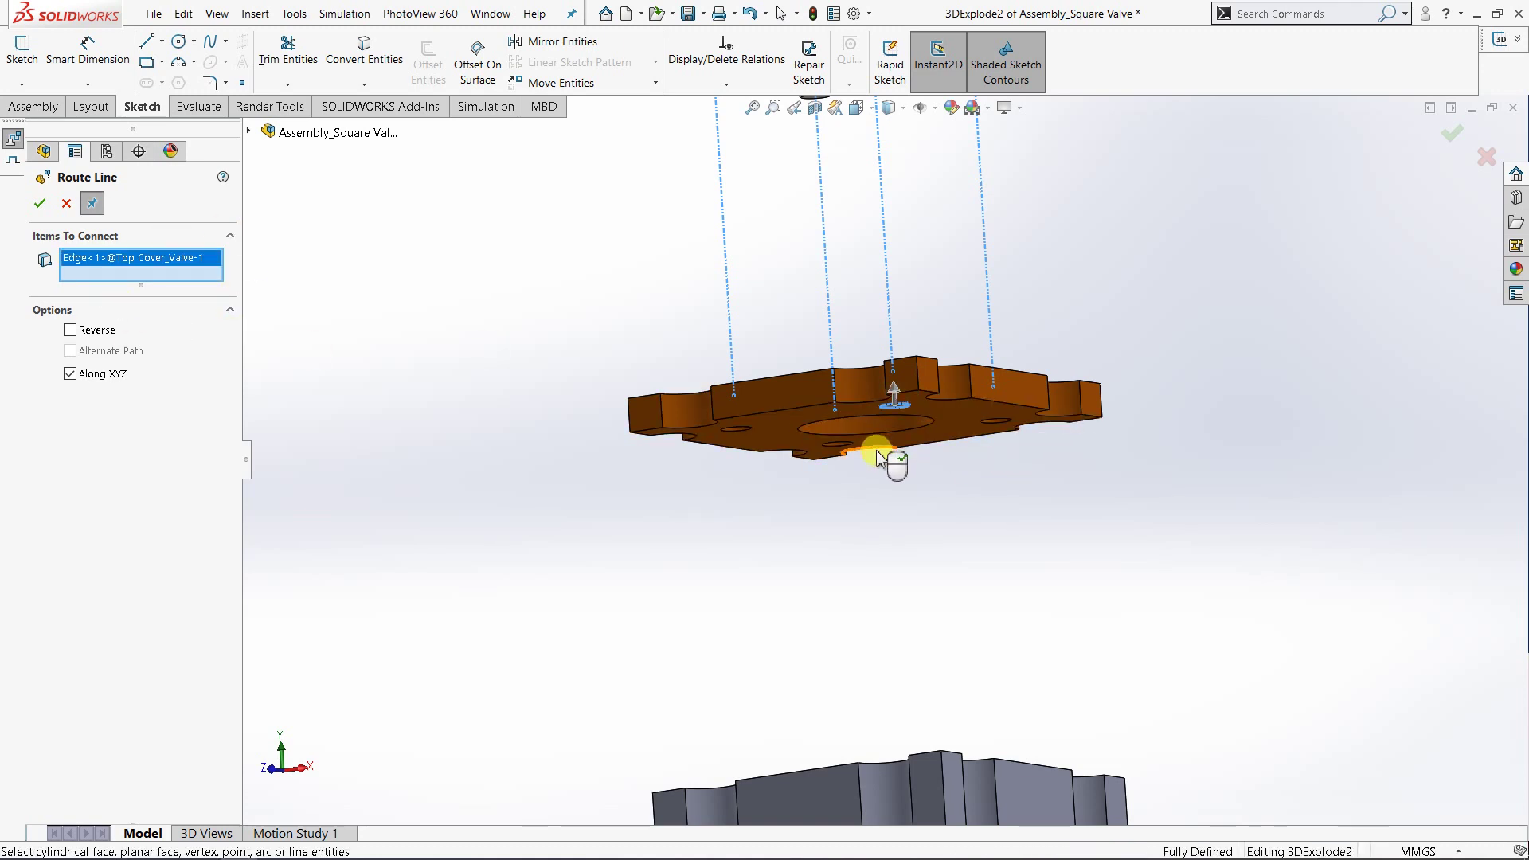
left_click(70, 329)
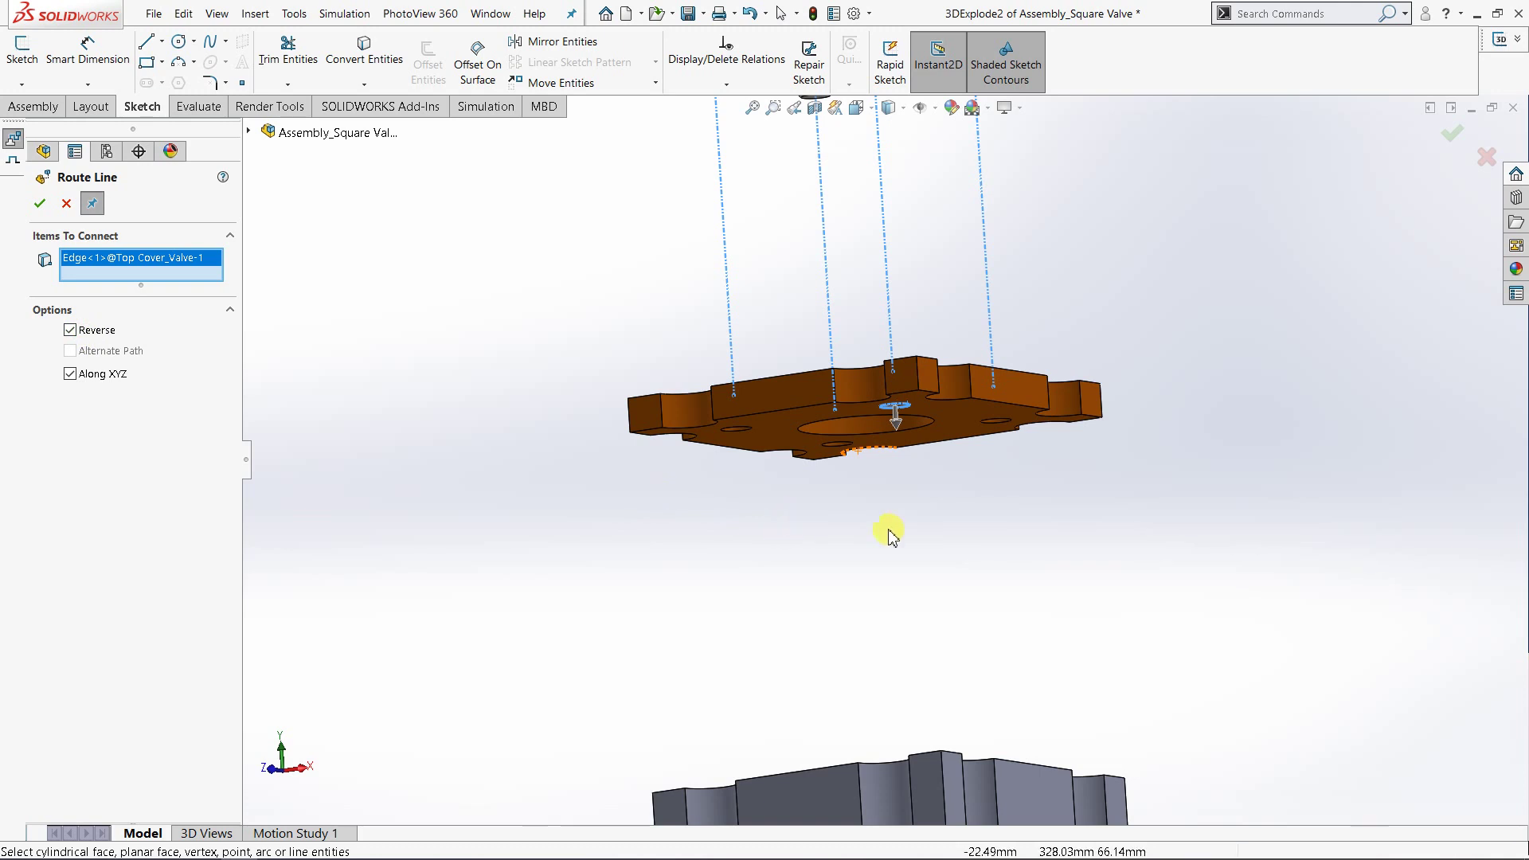
scroll(907, 553, "up", 3)
middle_click_drag(913, 628, 901, 655)
scroll(901, 616, "down", 2)
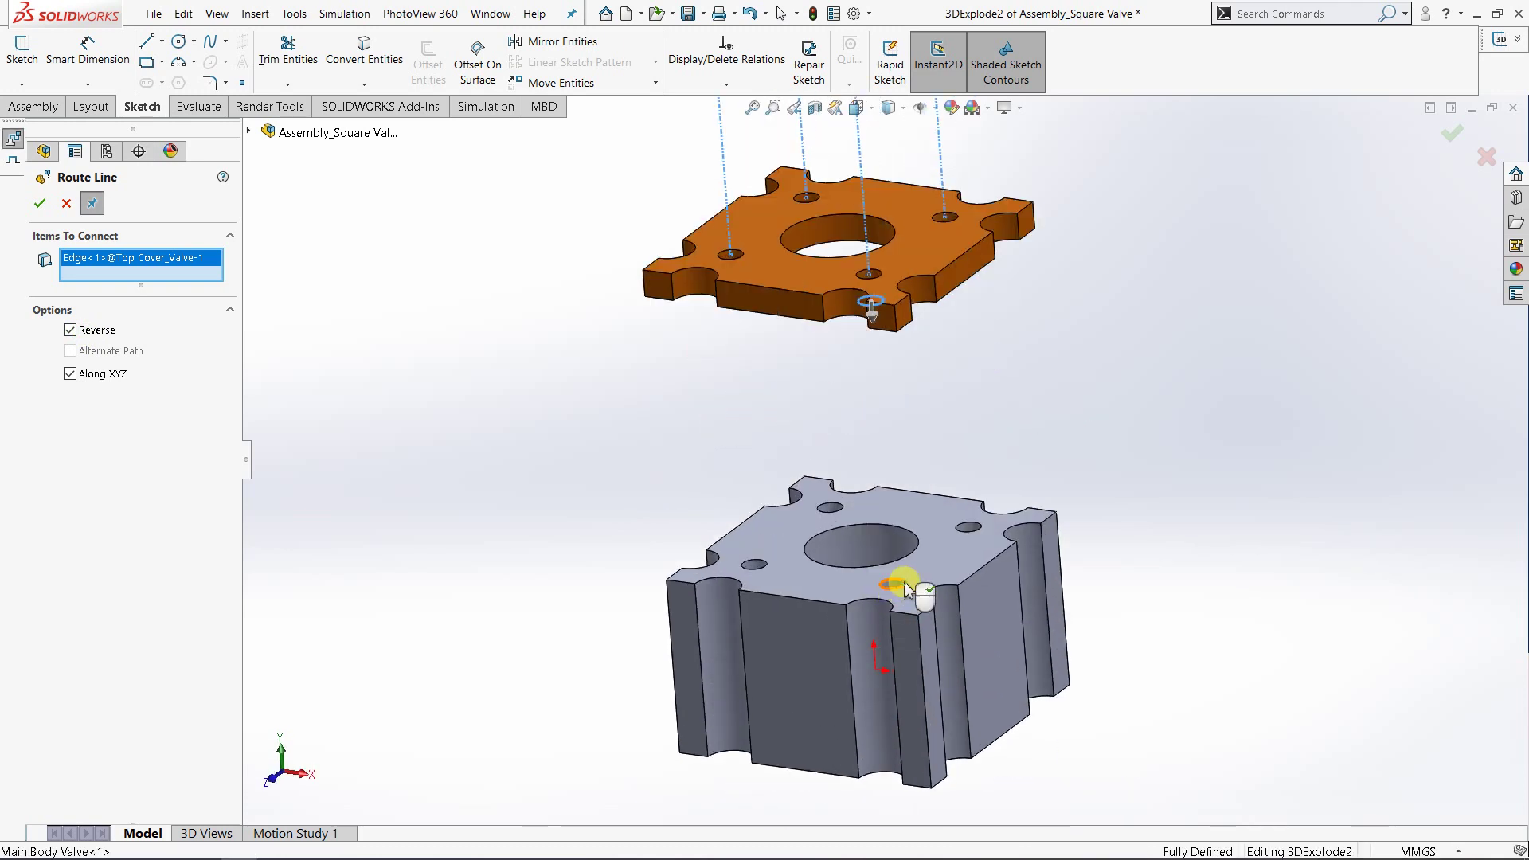
left_click(896, 585)
left_click(40, 205)
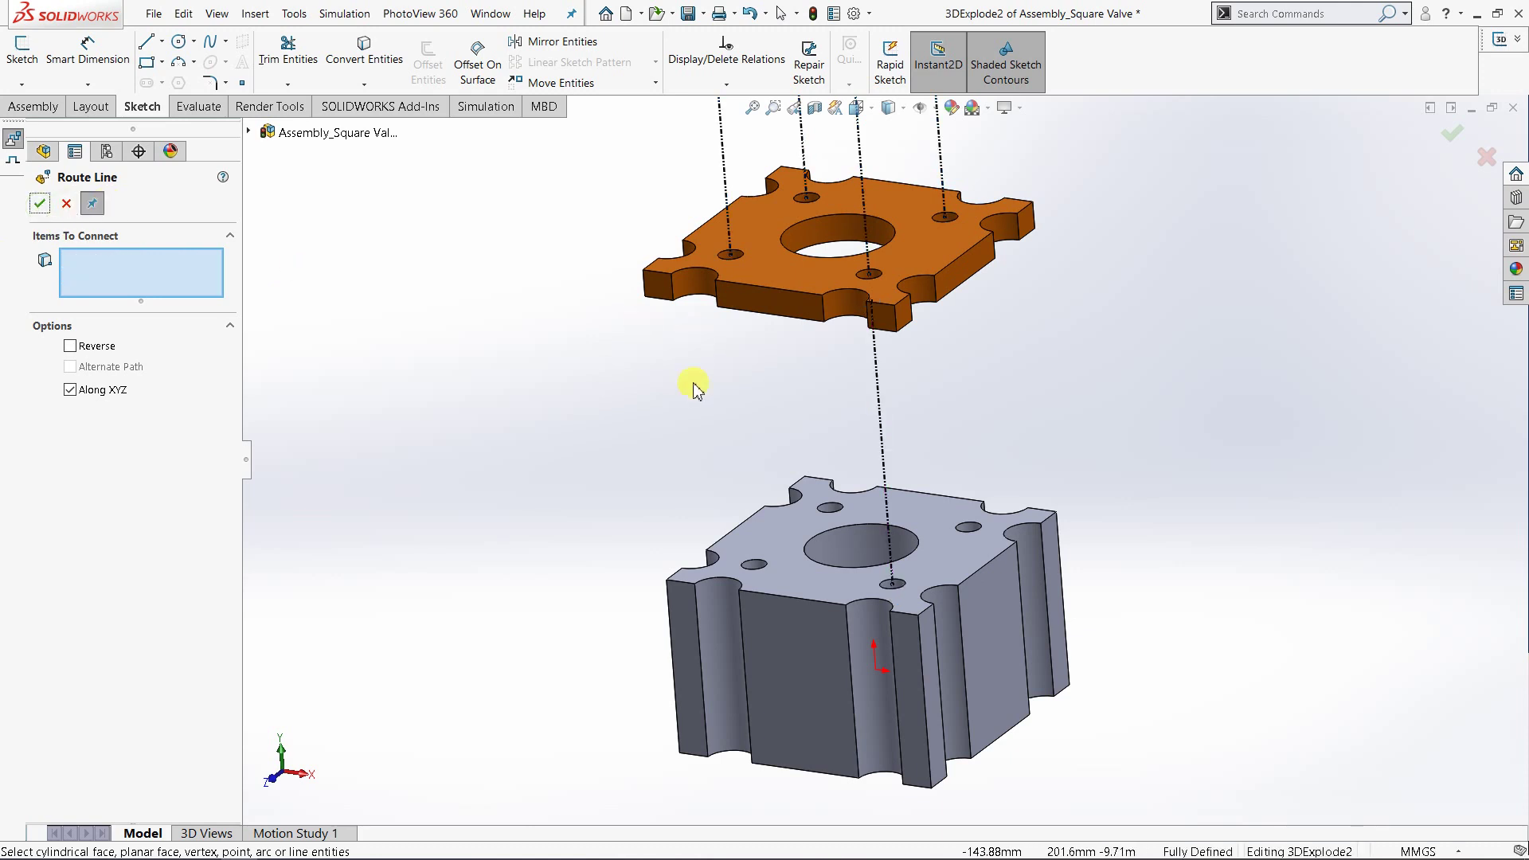
- Route a straight explode line from the lower edge of the top cover's left hole to the main body's left hole, flipping the start direction
mouse_move(725, 338)
middle_mouse_down()
mouse_move(727, 246)
mouse_move(727, 324)
middle_mouse_up()
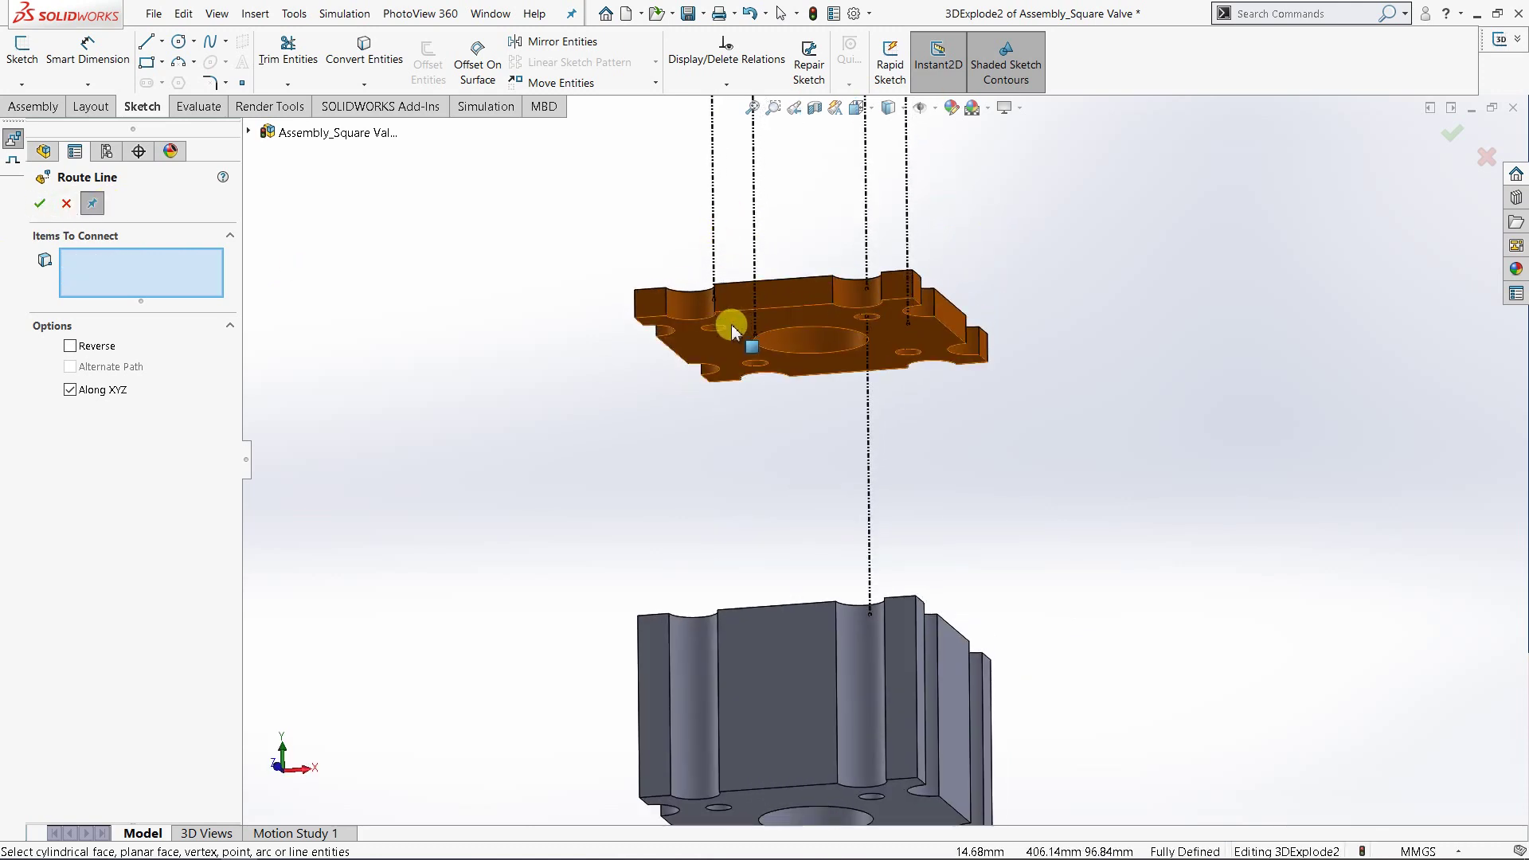
left_click(721, 334)
middle_click_drag(728, 434, 714, 534)
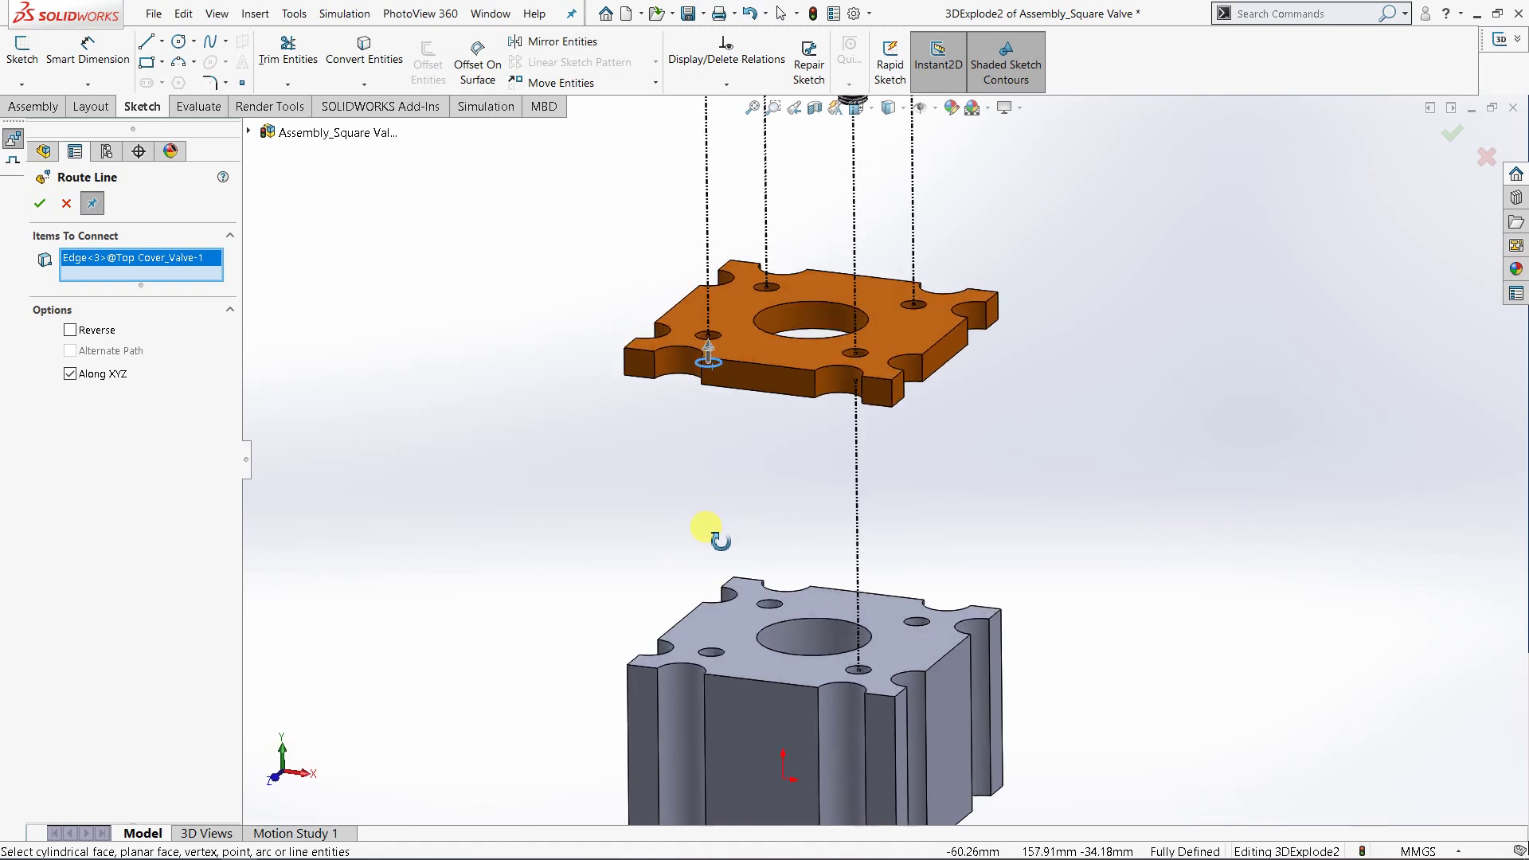
left_click(710, 652)
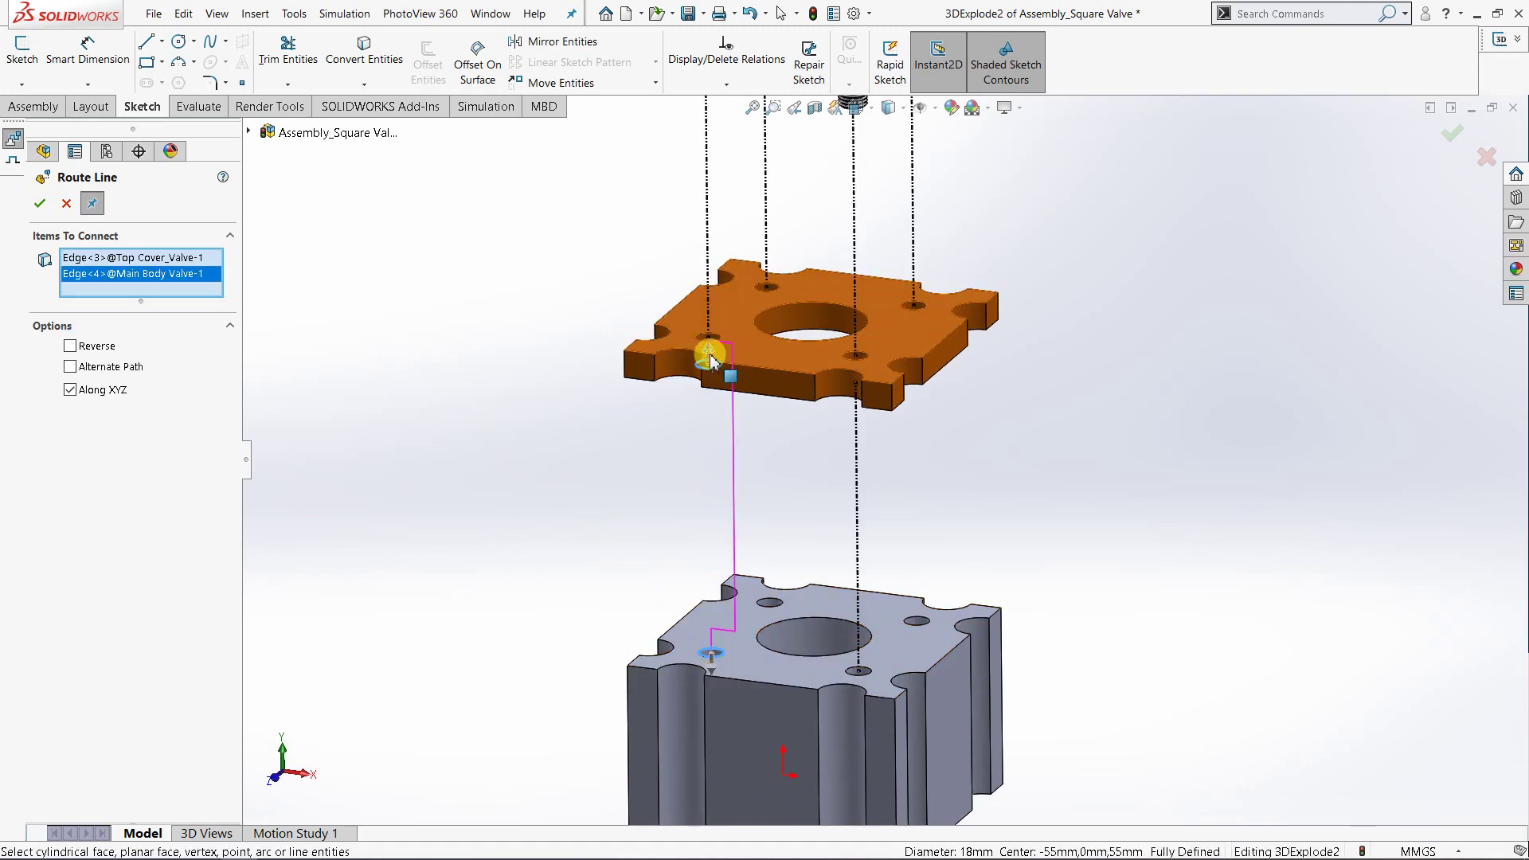
left_click(709, 347)
left_click(160, 278)
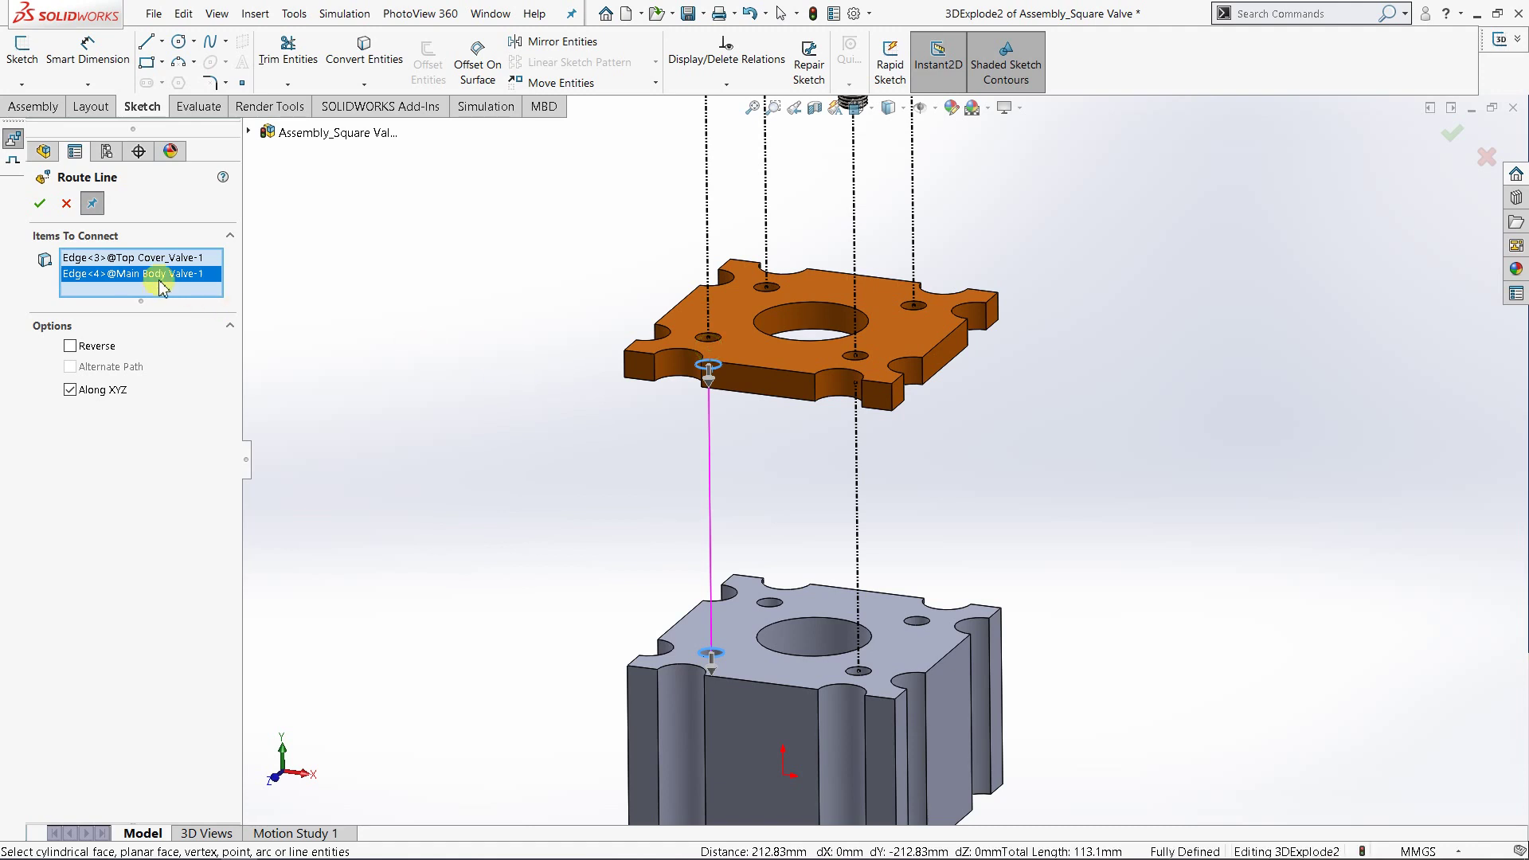
key("Return")
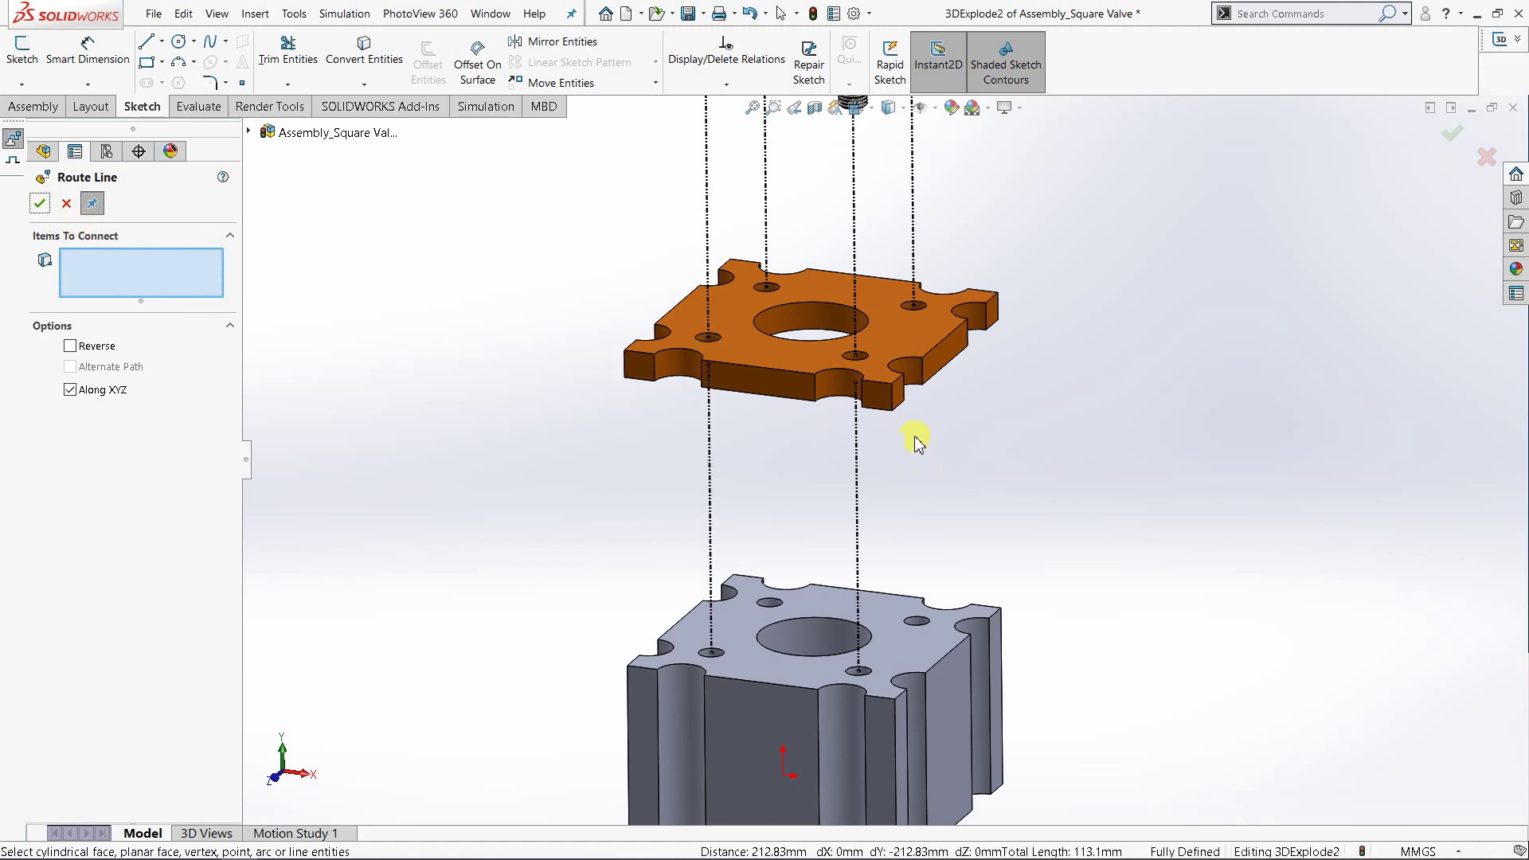
- Route an explode line from the lower edge of the top cover's right hole down to the main body's right hole, with Reverse enabled
middle_click_drag(916, 442, 942, 351)
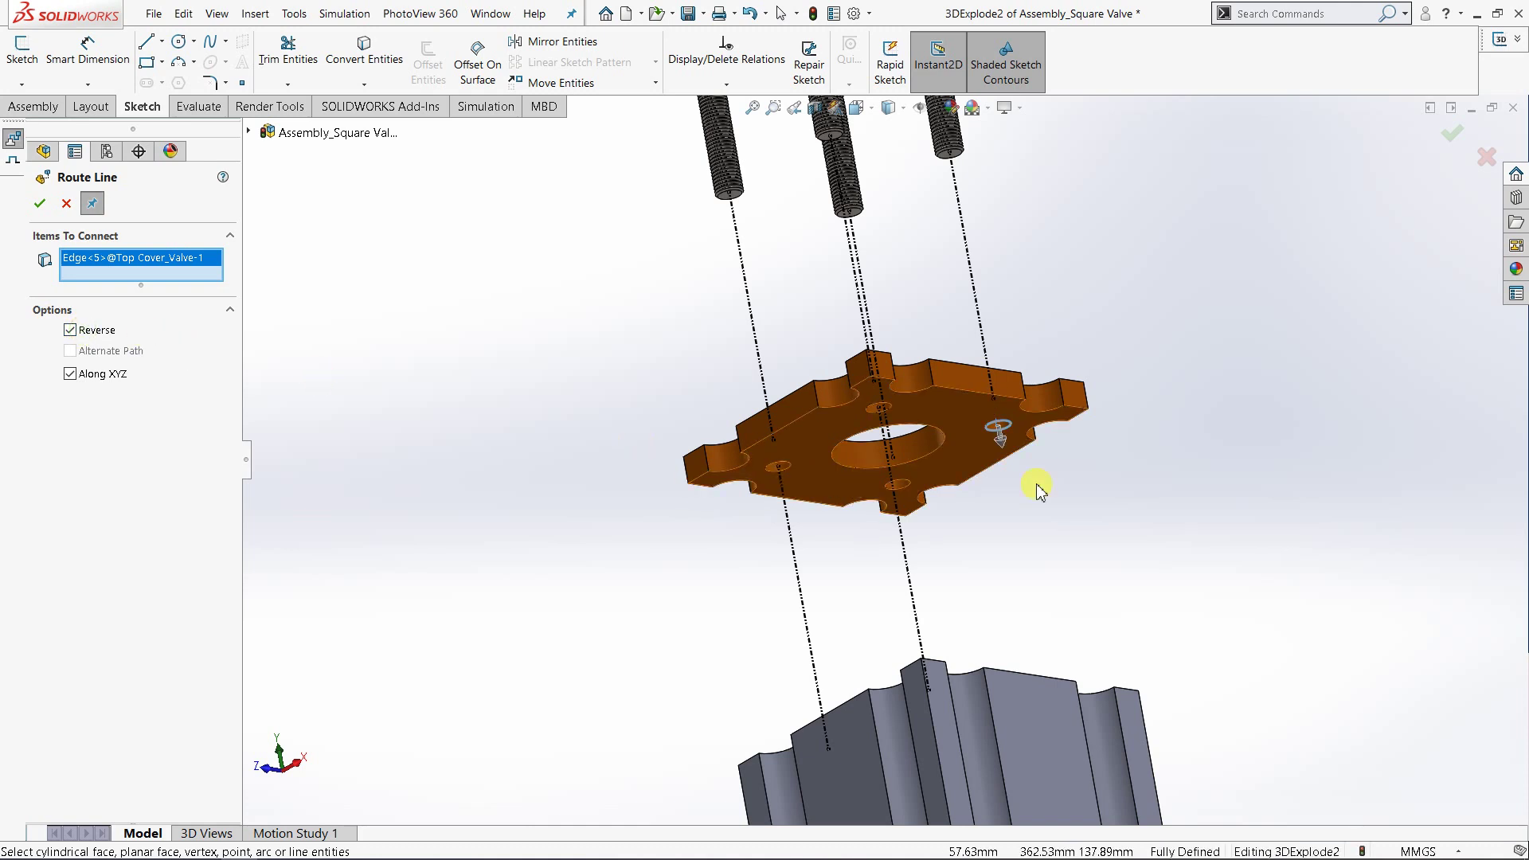
middle_click_drag(1060, 589, 1027, 605)
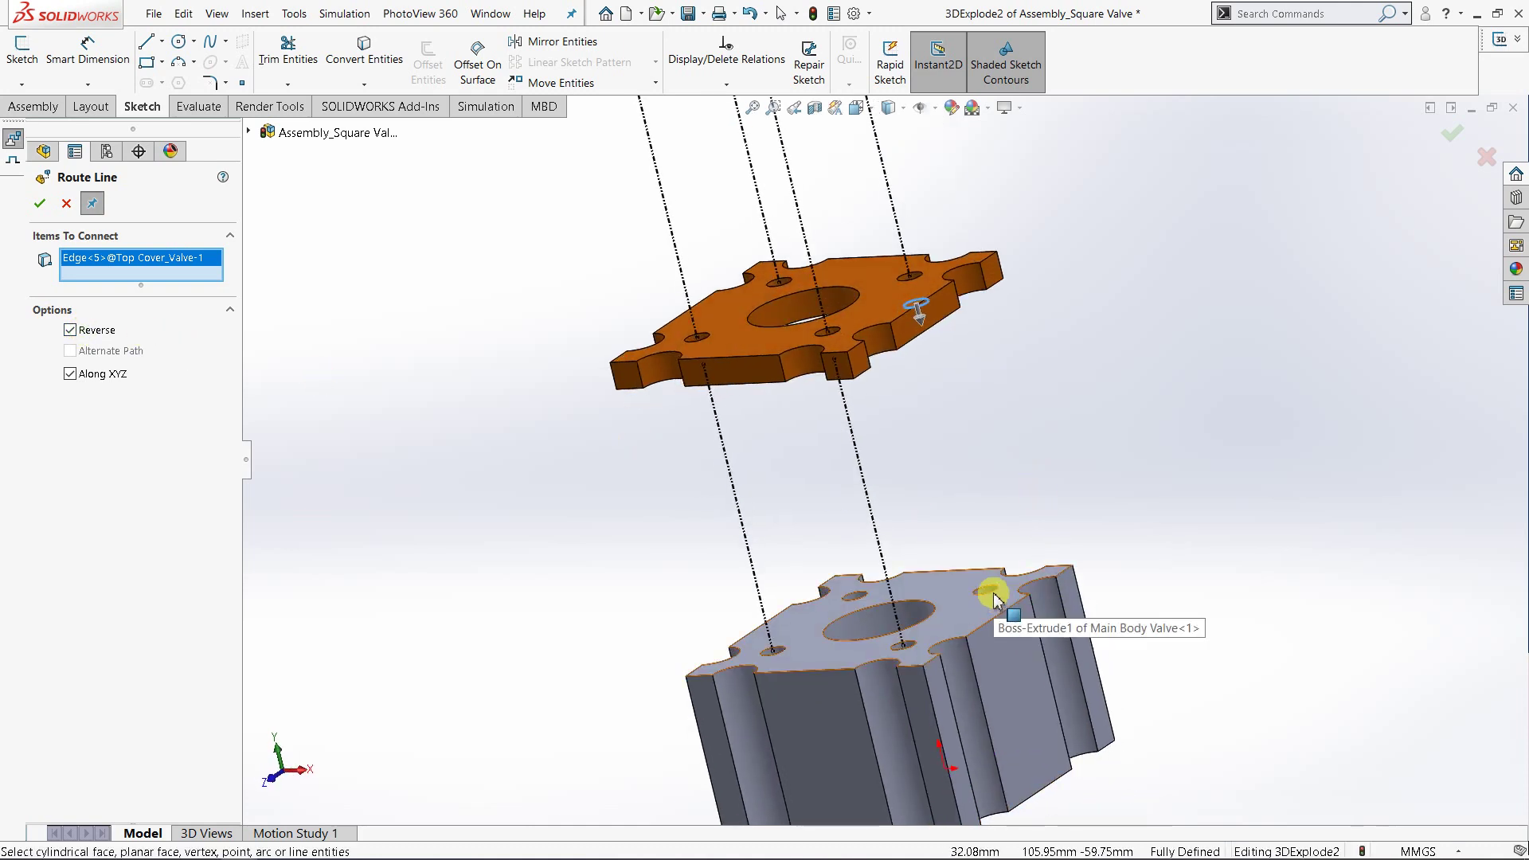
left_click(988, 589)
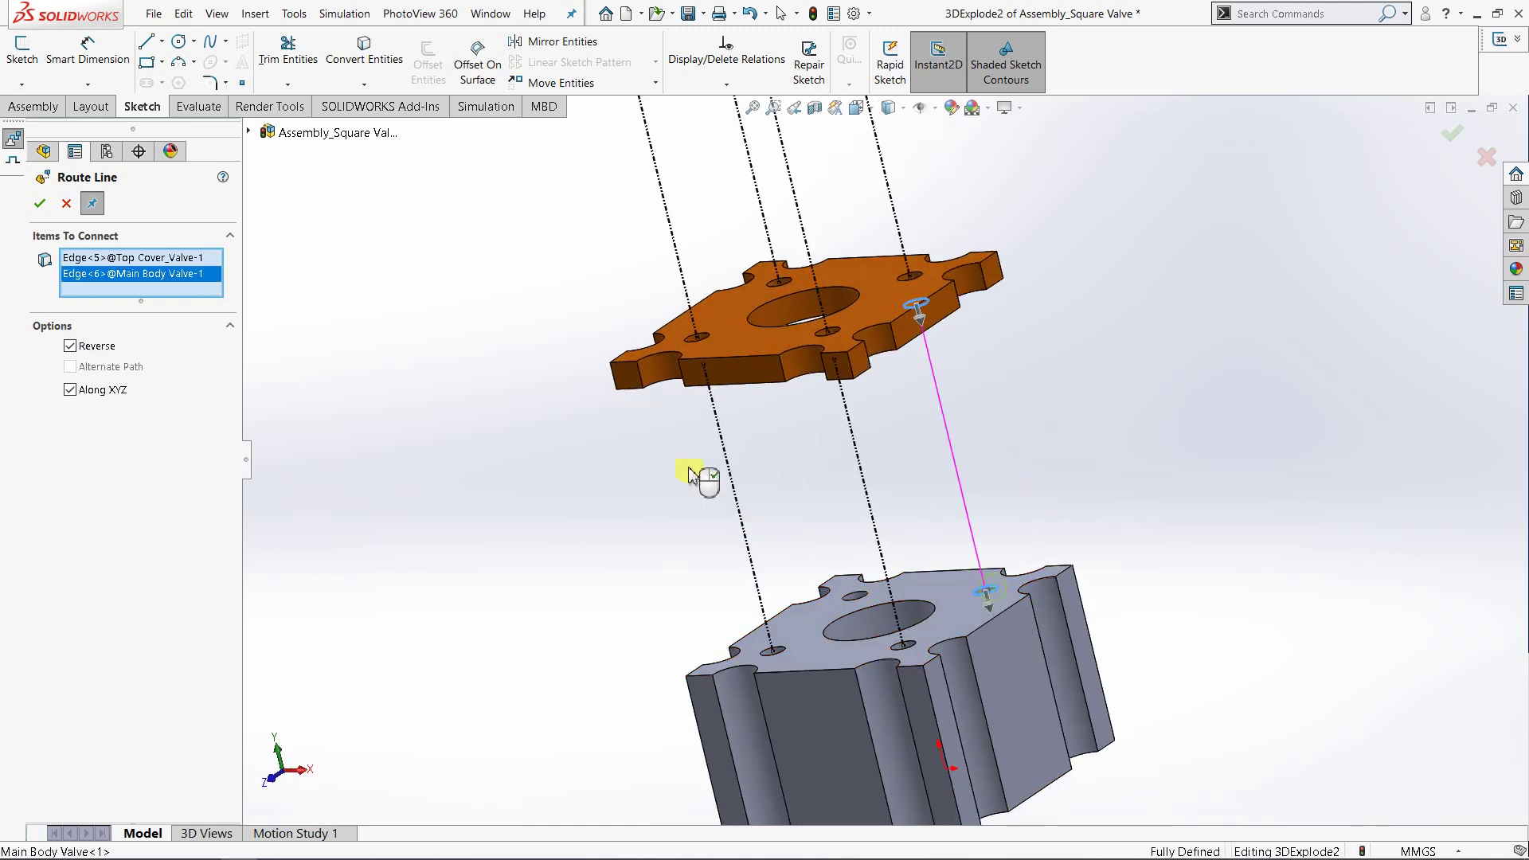
left_click(39, 206)
- Route an explode line from the lower edge of the top cover's rear hole to the main body's rear hole, reversing the start direction
middle_click_drag(619, 375, 642, 284)
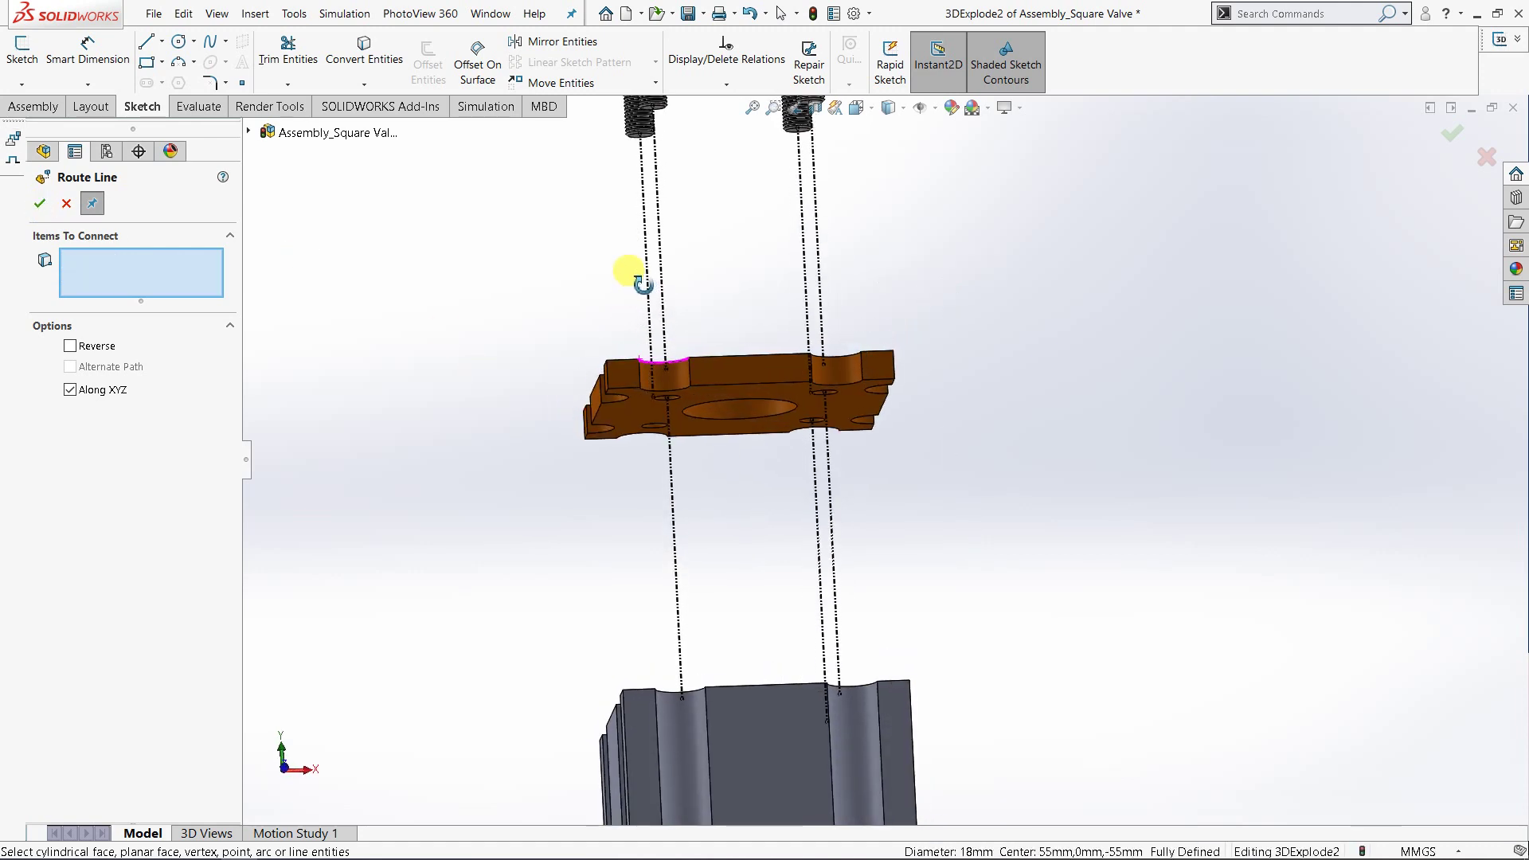
left_click(647, 426)
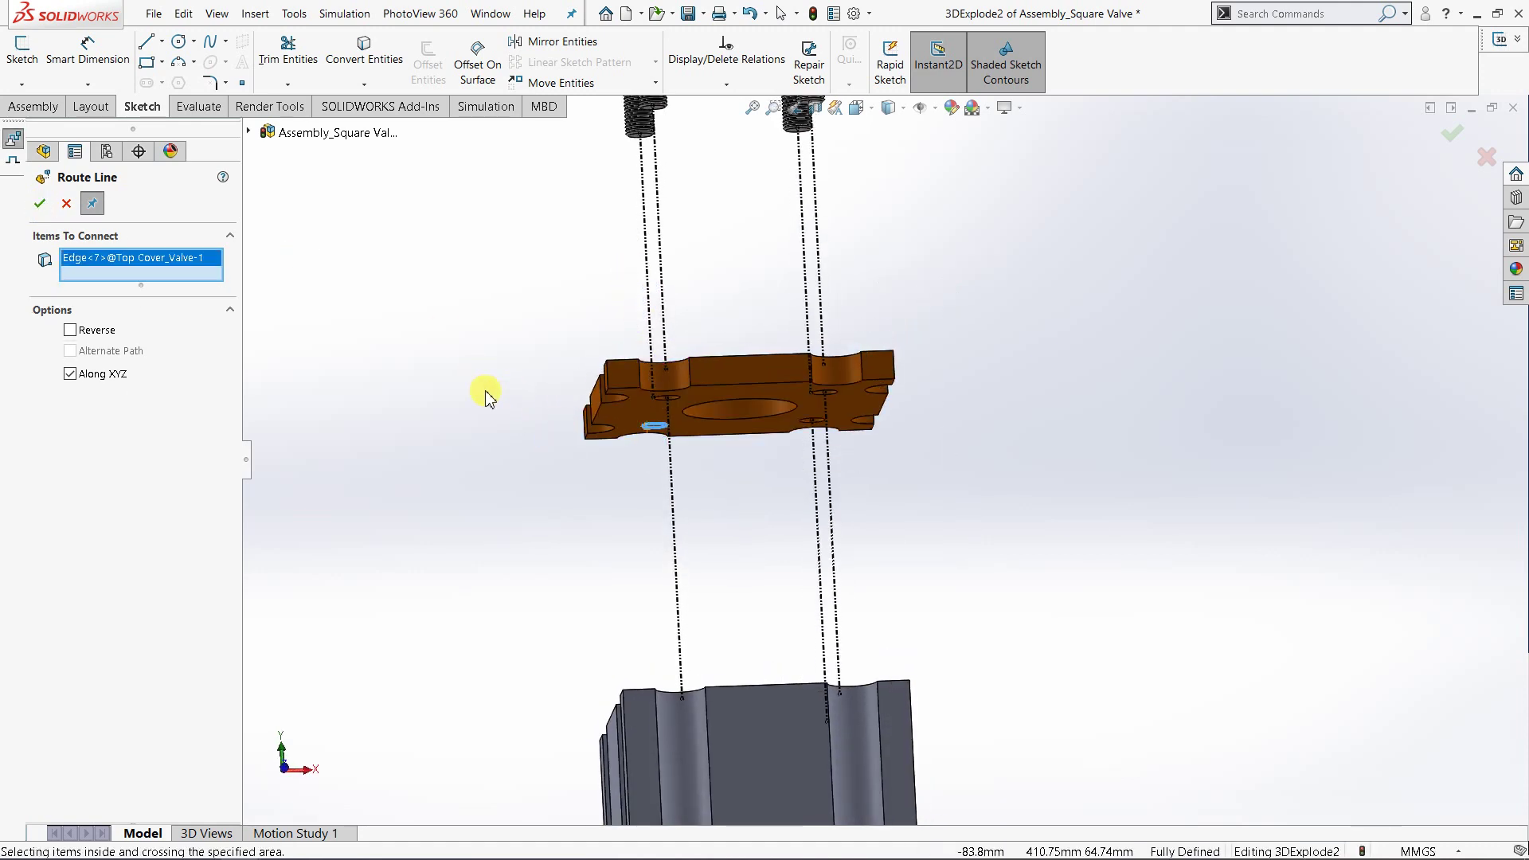
left_click(87, 336)
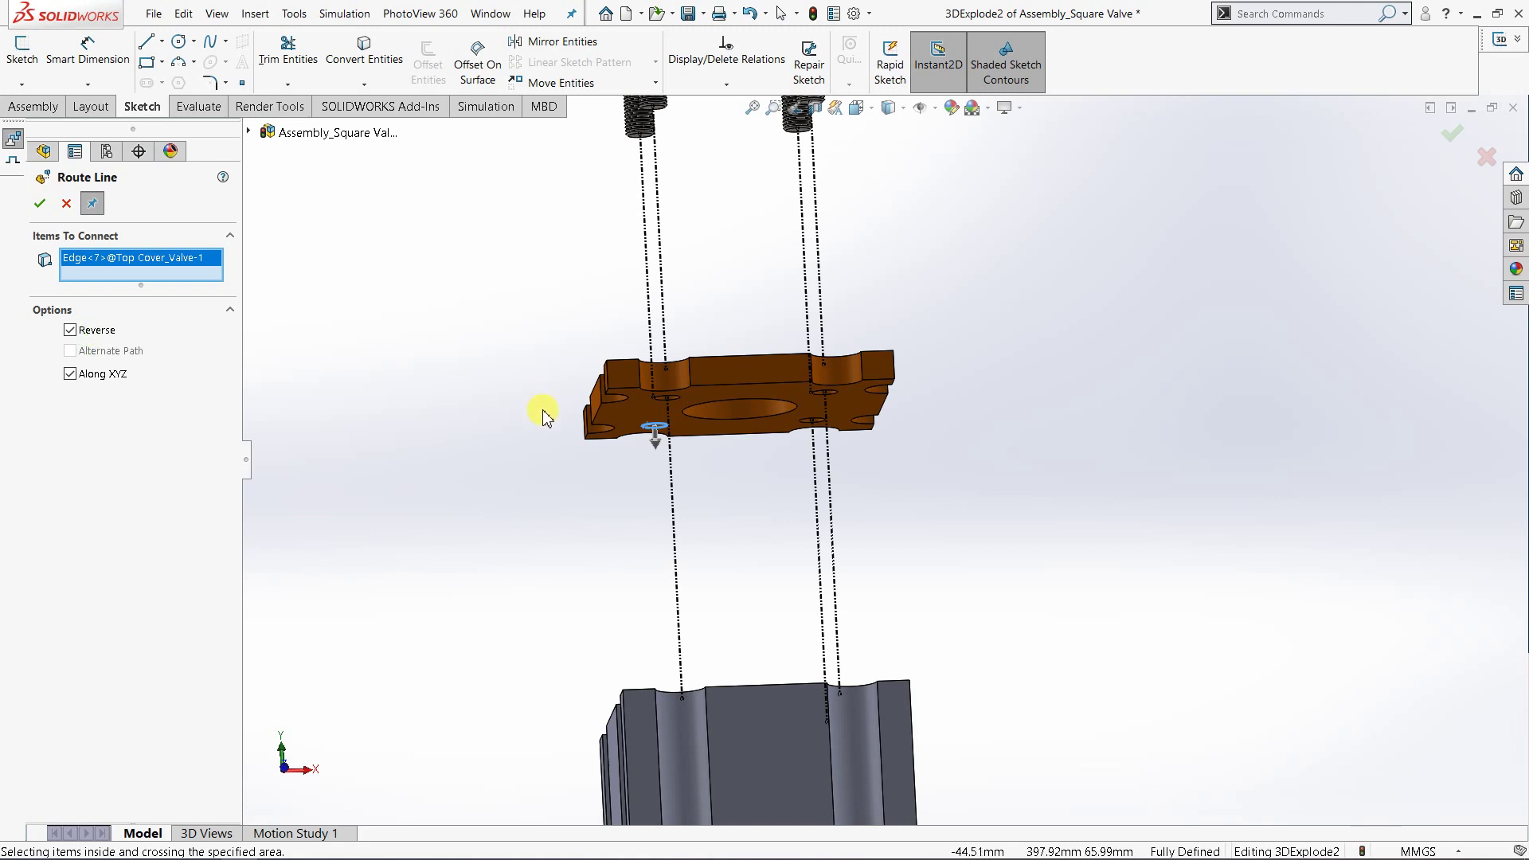
middle_click_drag(536, 410, 557, 550)
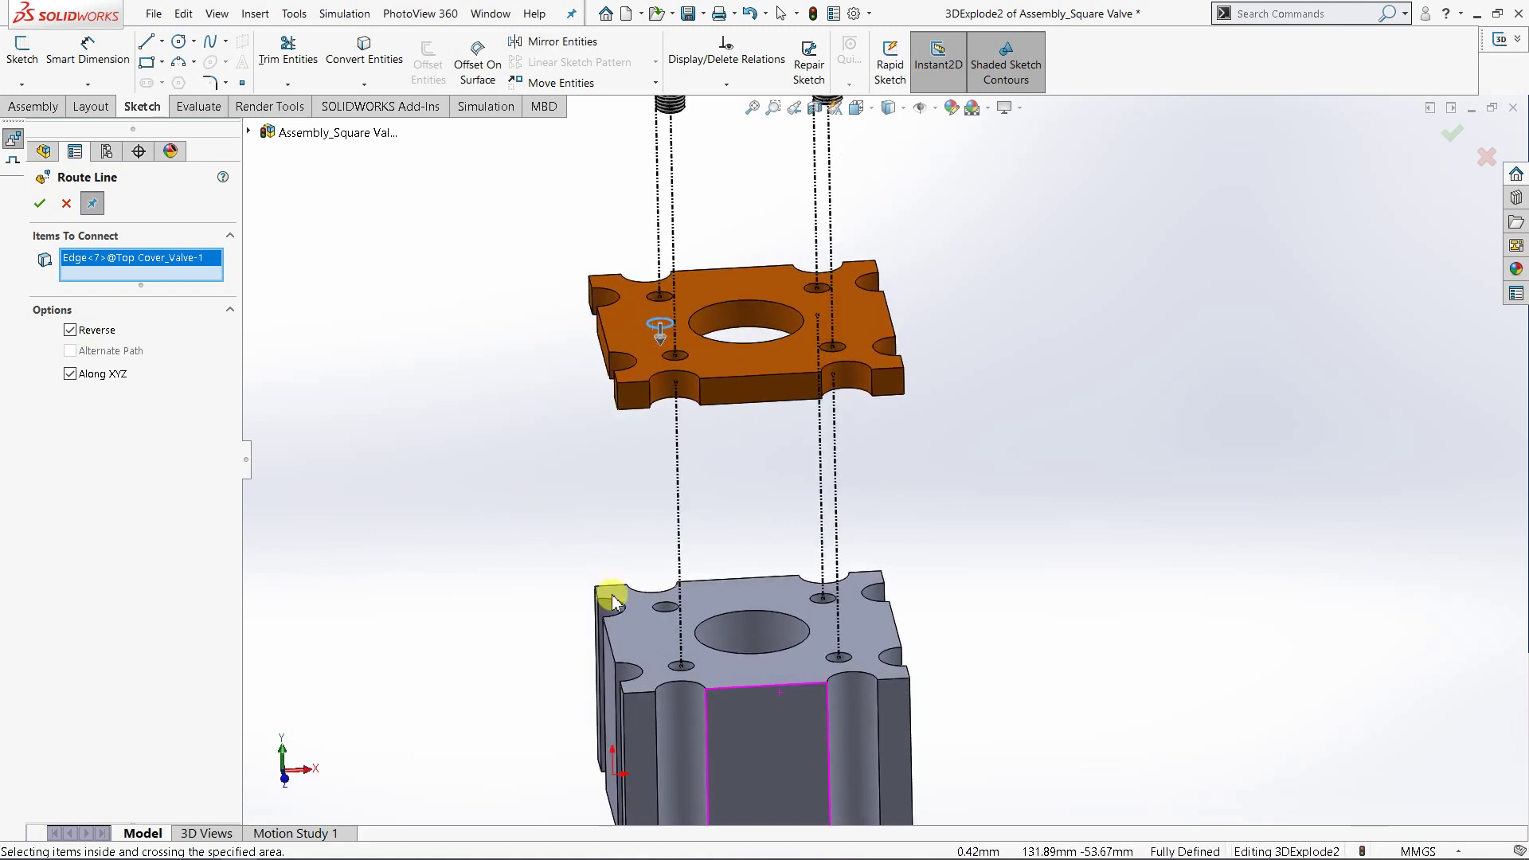
left_click(663, 617)
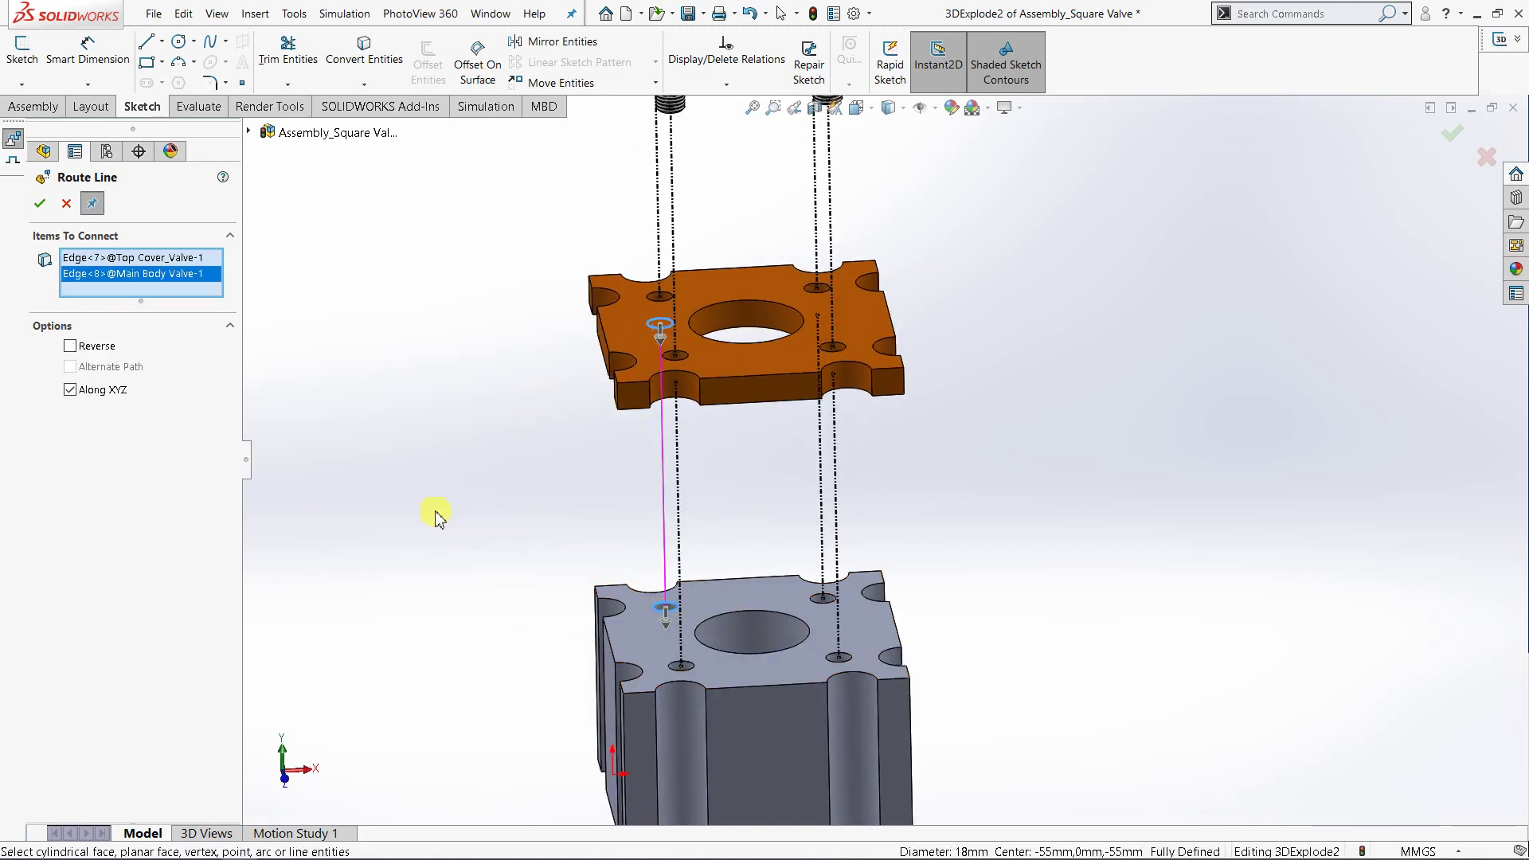
key("Return")
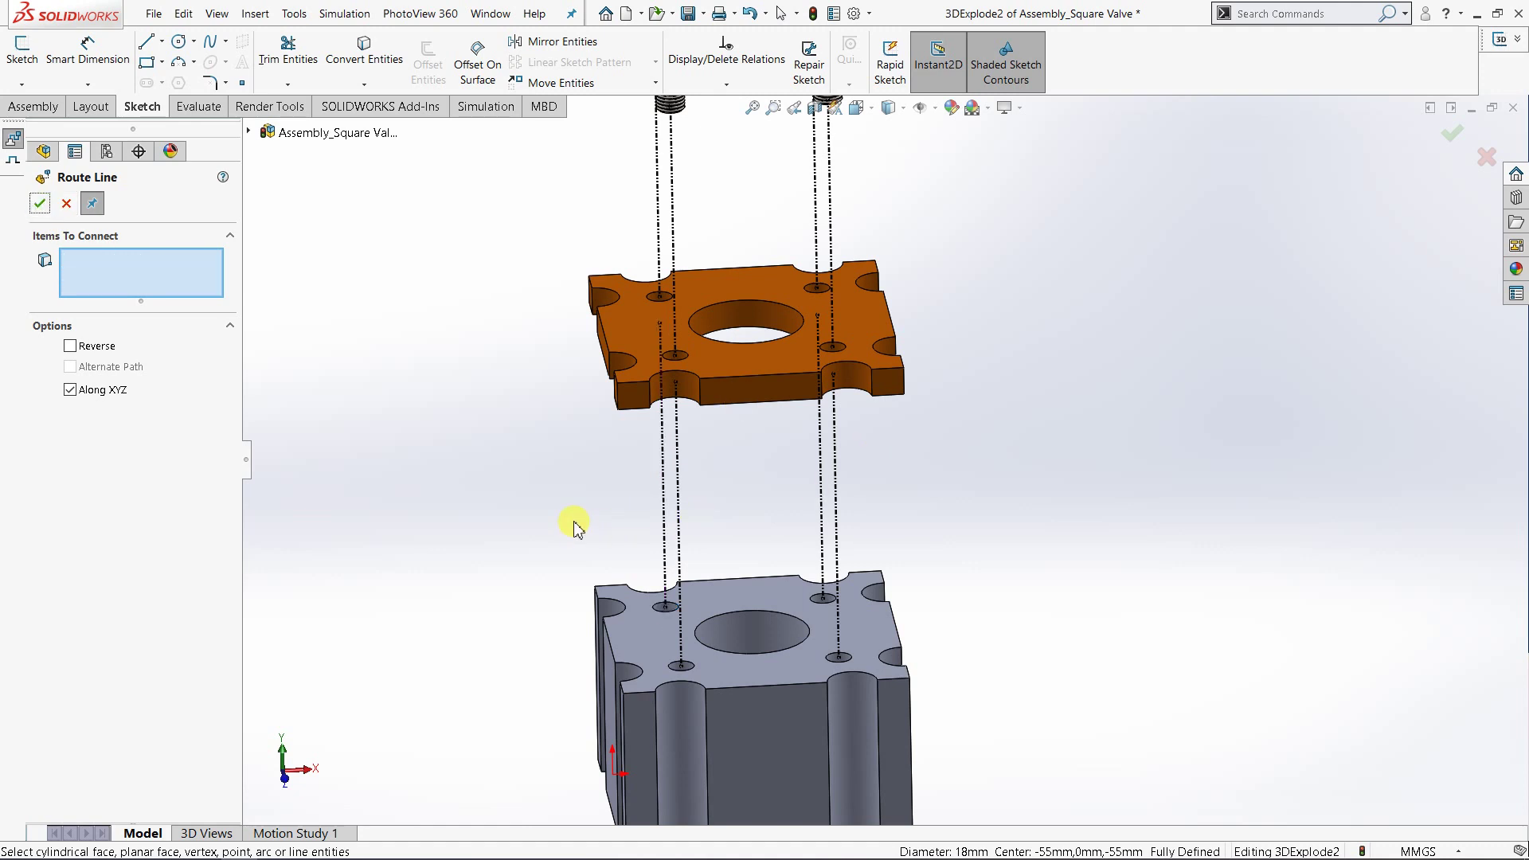
- Route an explode line with reversed start direction from the lower edge of the main body's front hole to the bottom cover's front hole
key("f")
middle_click_drag(824, 652, 890, 617)
scroll(891, 619, "down", 3)
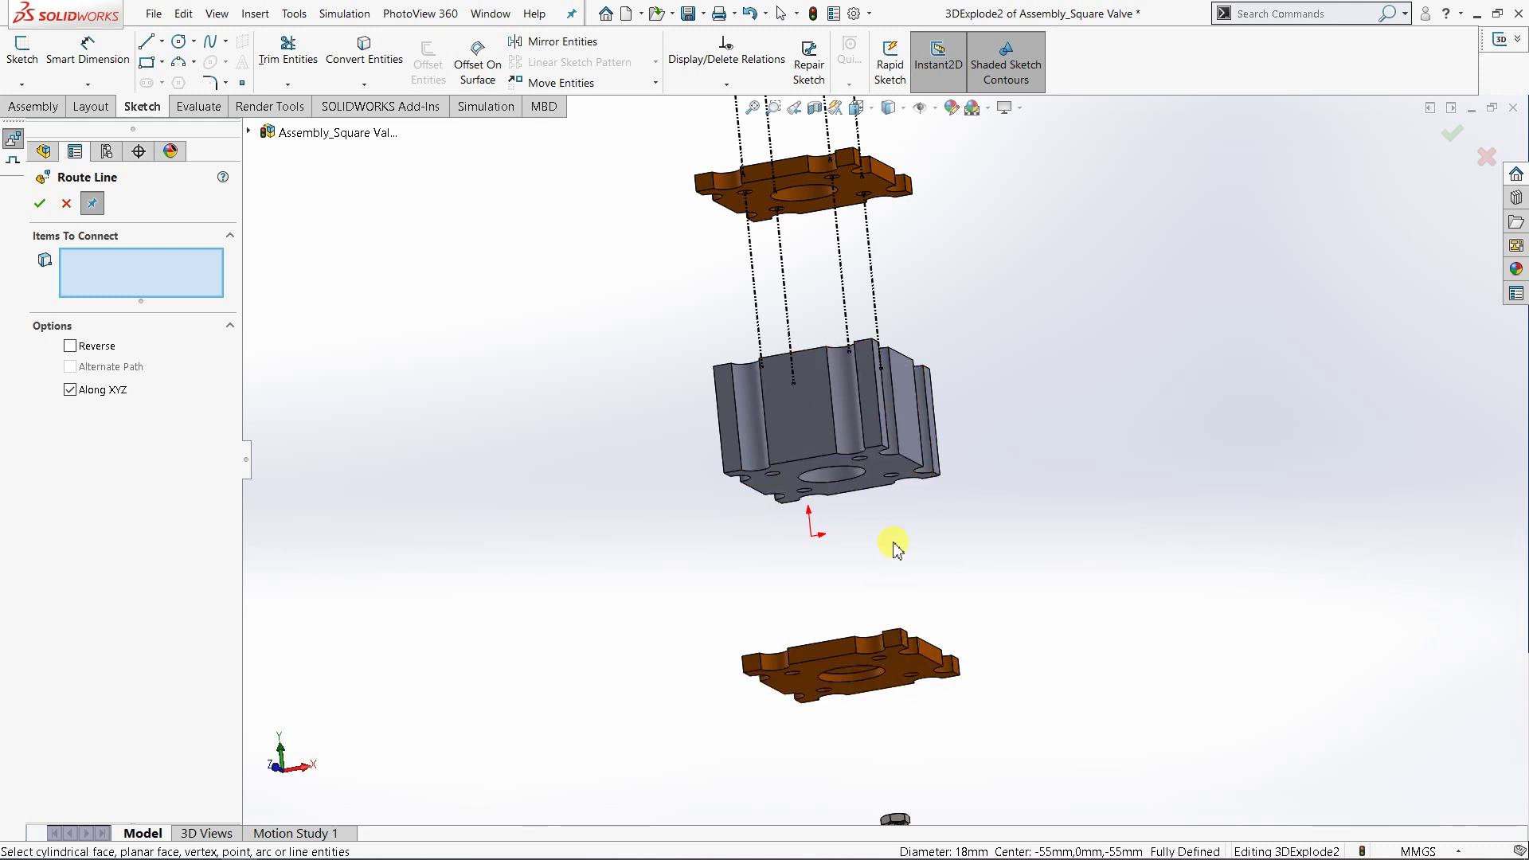
scroll(877, 505, "down", 3)
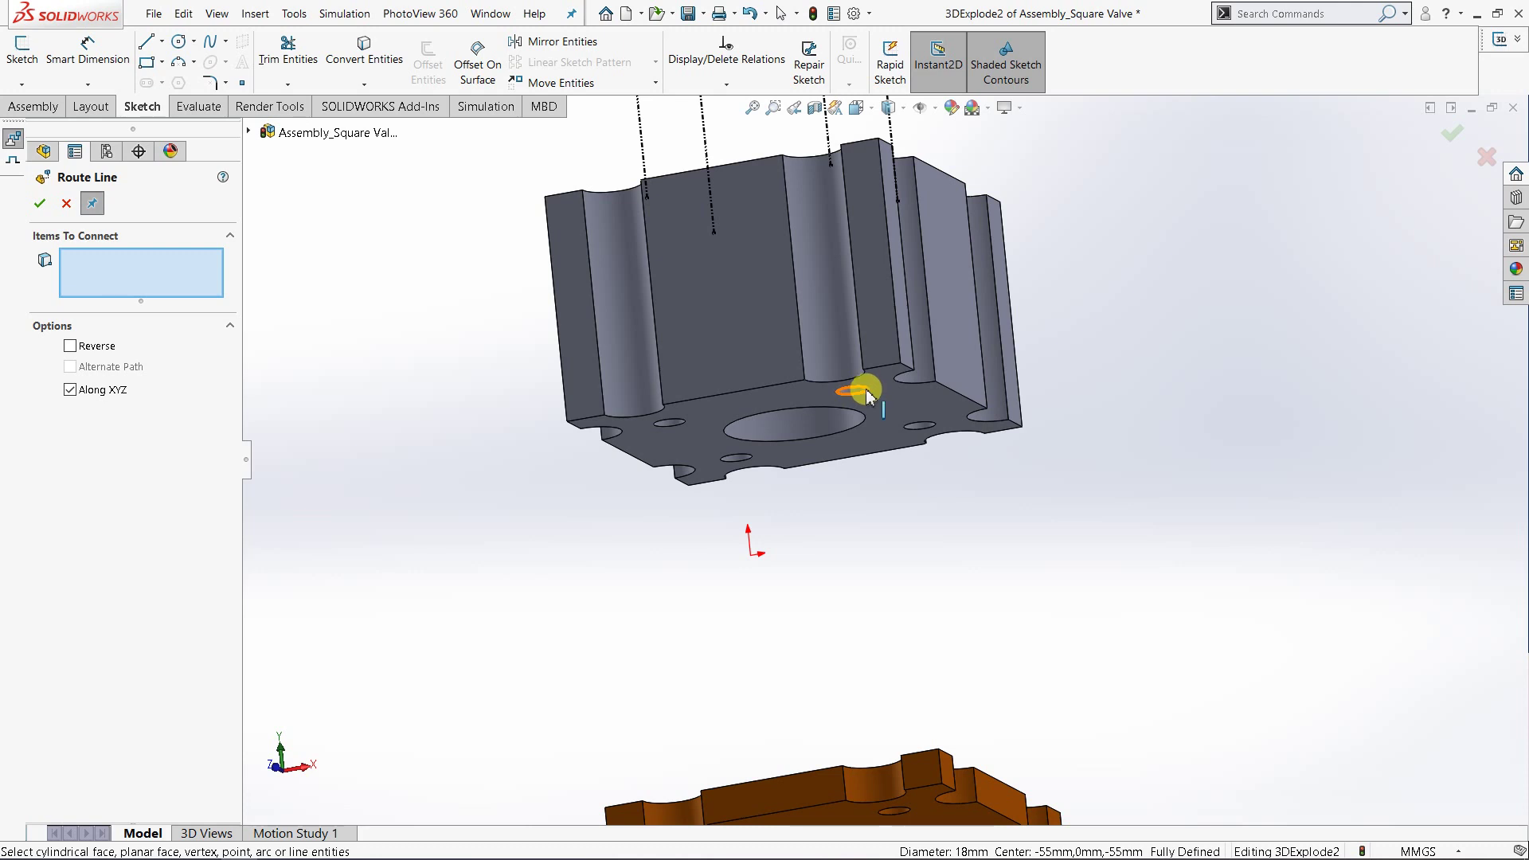
left_click(866, 393)
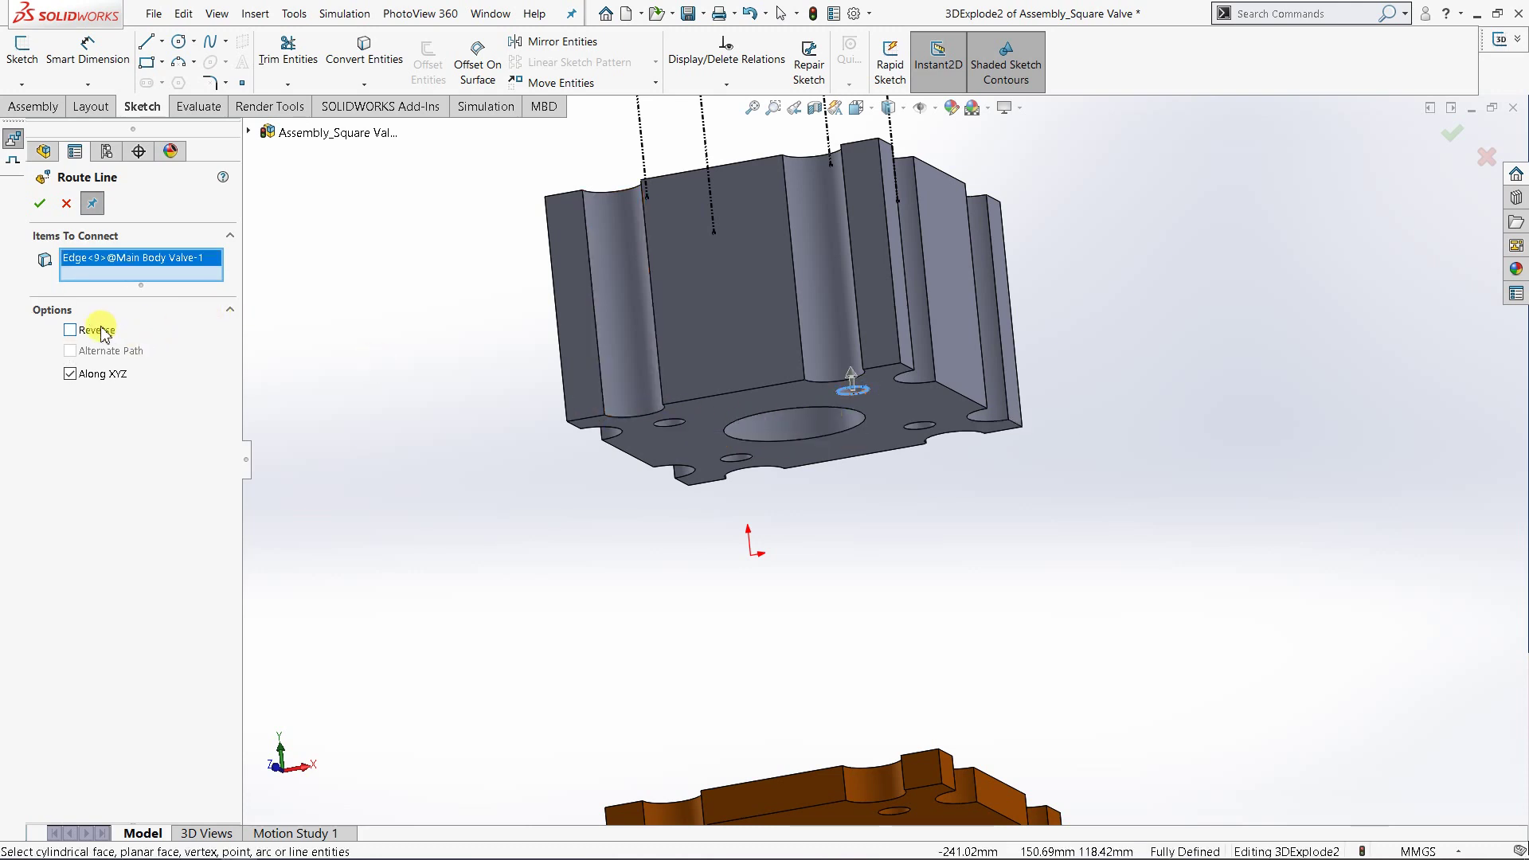
left_click(70, 330)
middle_click_drag(648, 468, 878, 637)
left_click(877, 635)
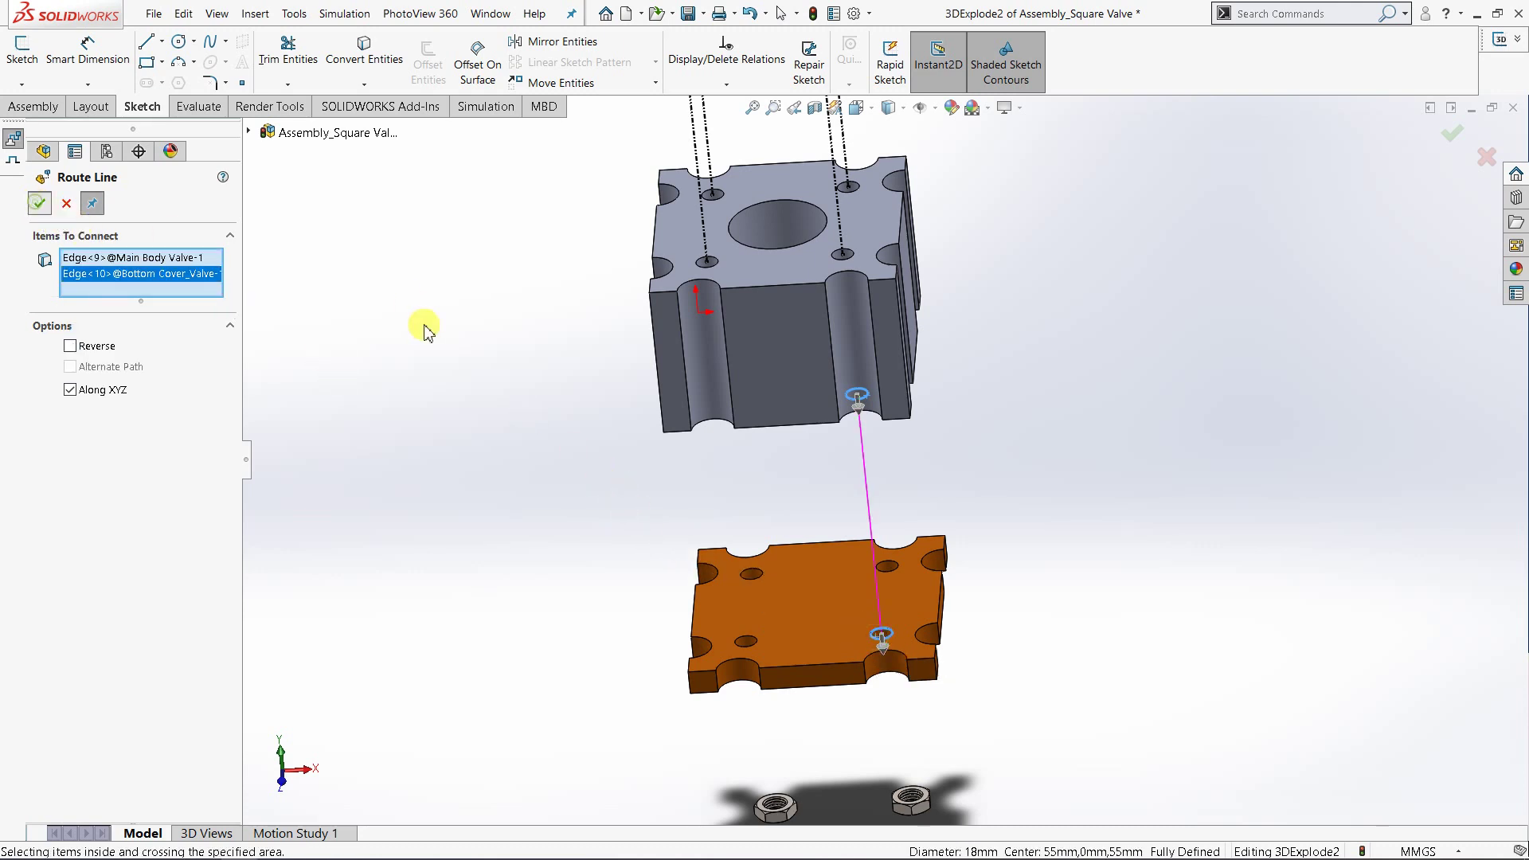
key("Return")
- Route an explode line from the lower edge of the main body's left hole to the bottom cover's left hole, reversing the start direction
middle_click_drag(666, 529, 742, 461)
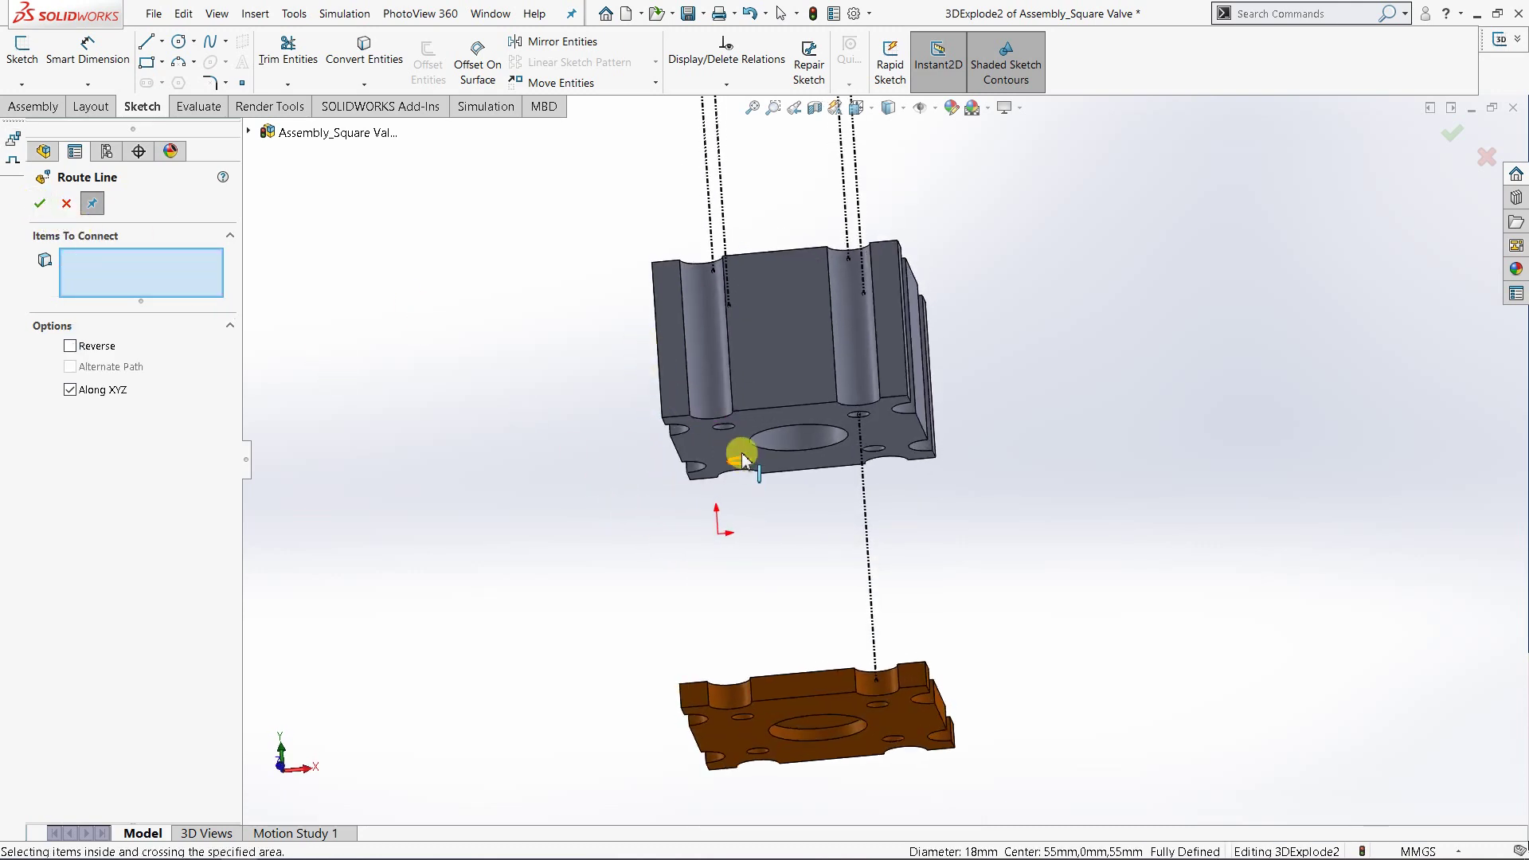
left_click(720, 436)
middle_click_drag(672, 509, 645, 557)
left_click(88, 333)
middle_click_drag(512, 502, 797, 684)
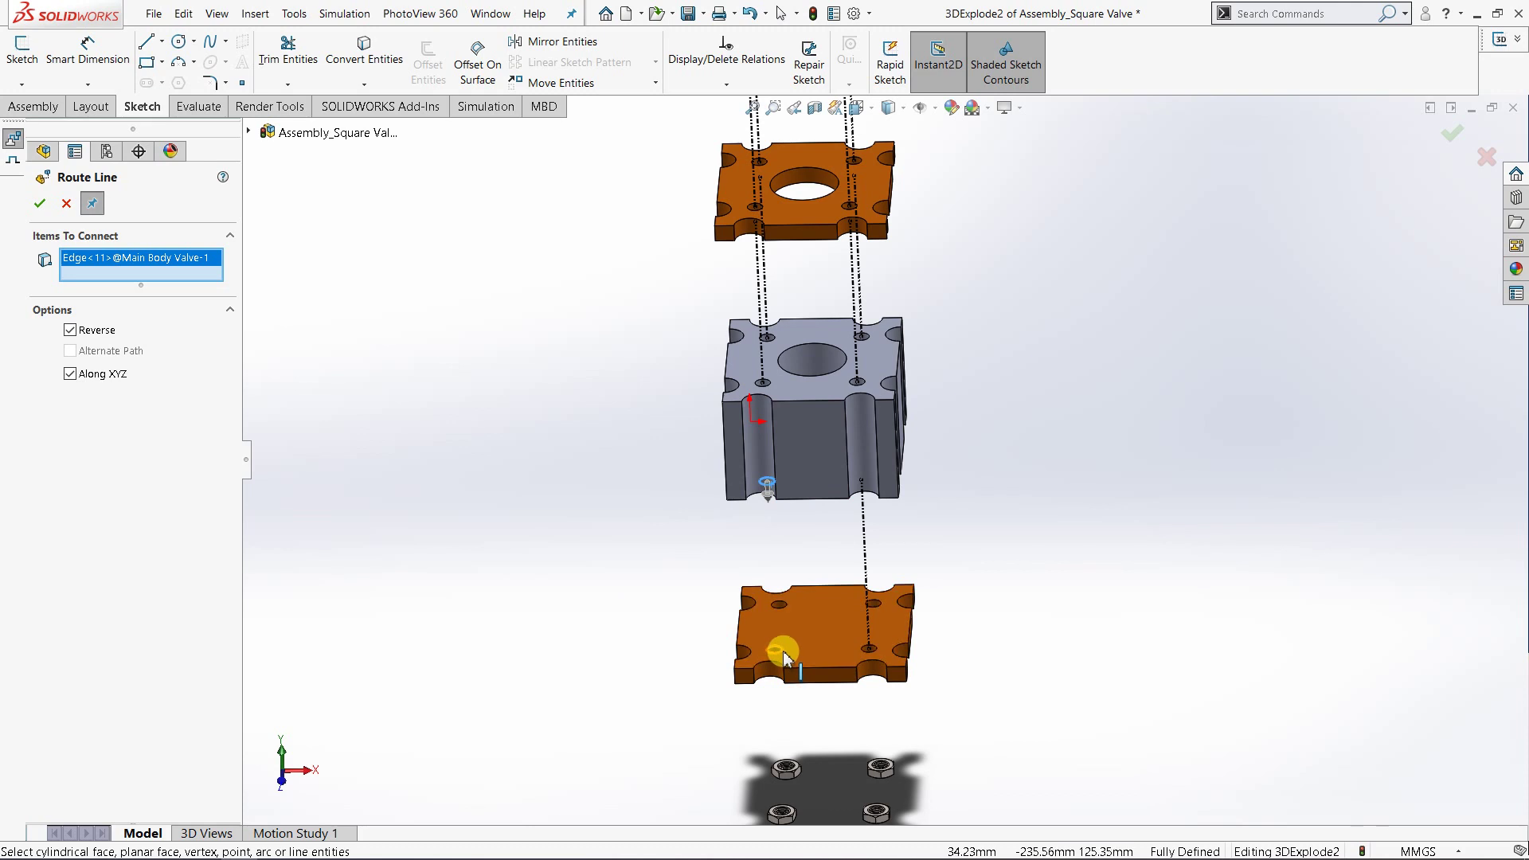
left_click(784, 657)
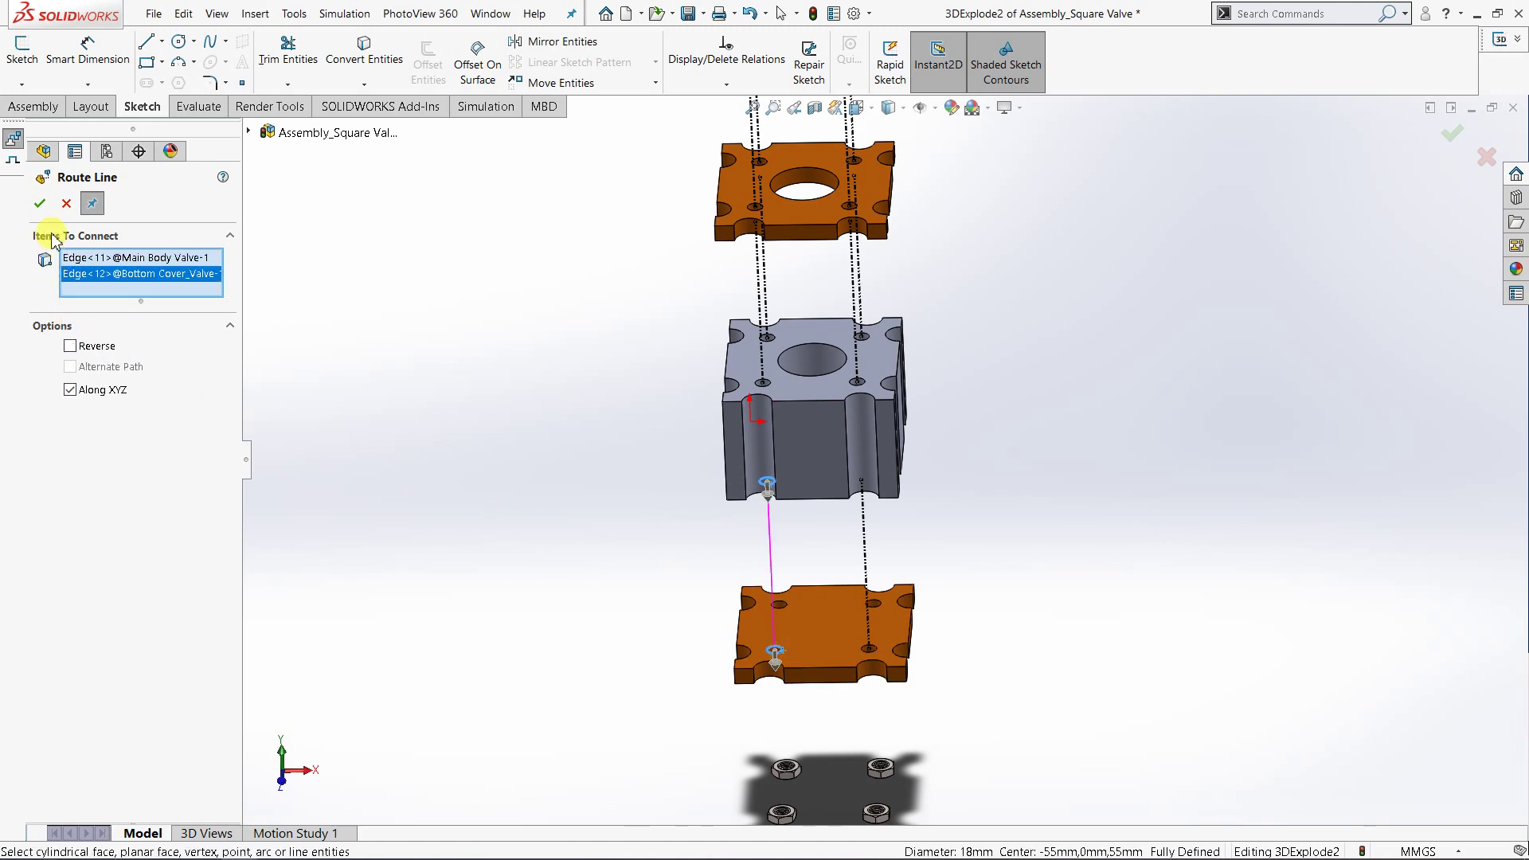
left_click(40, 204)
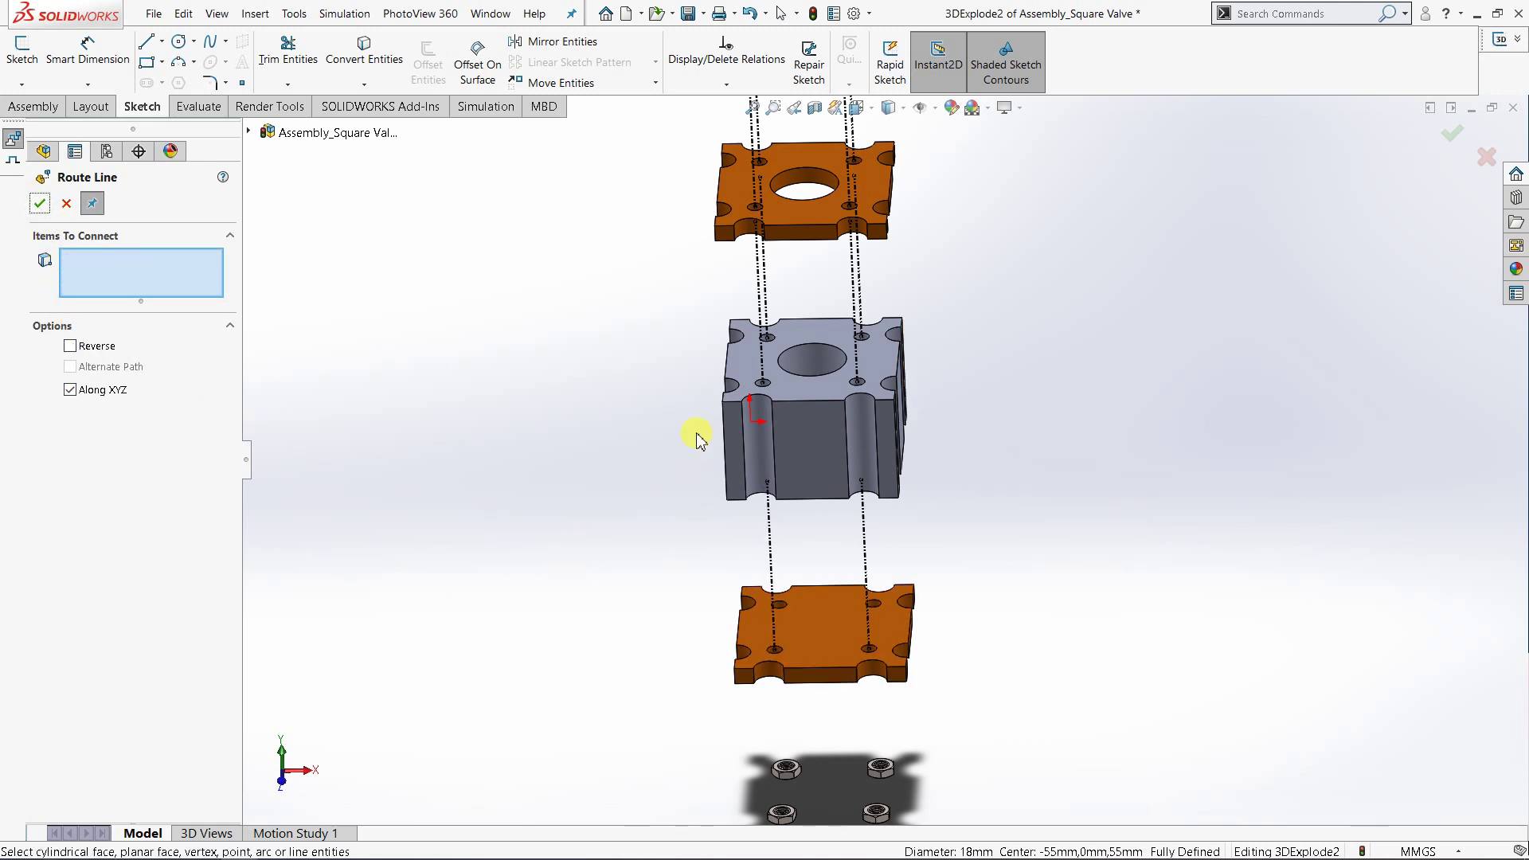
- Route an explode line with reversed start direction from the lower edge of the main body's rear-right hole to the bottom cover's rear-right hole
middle_click_drag(697, 440, 860, 454)
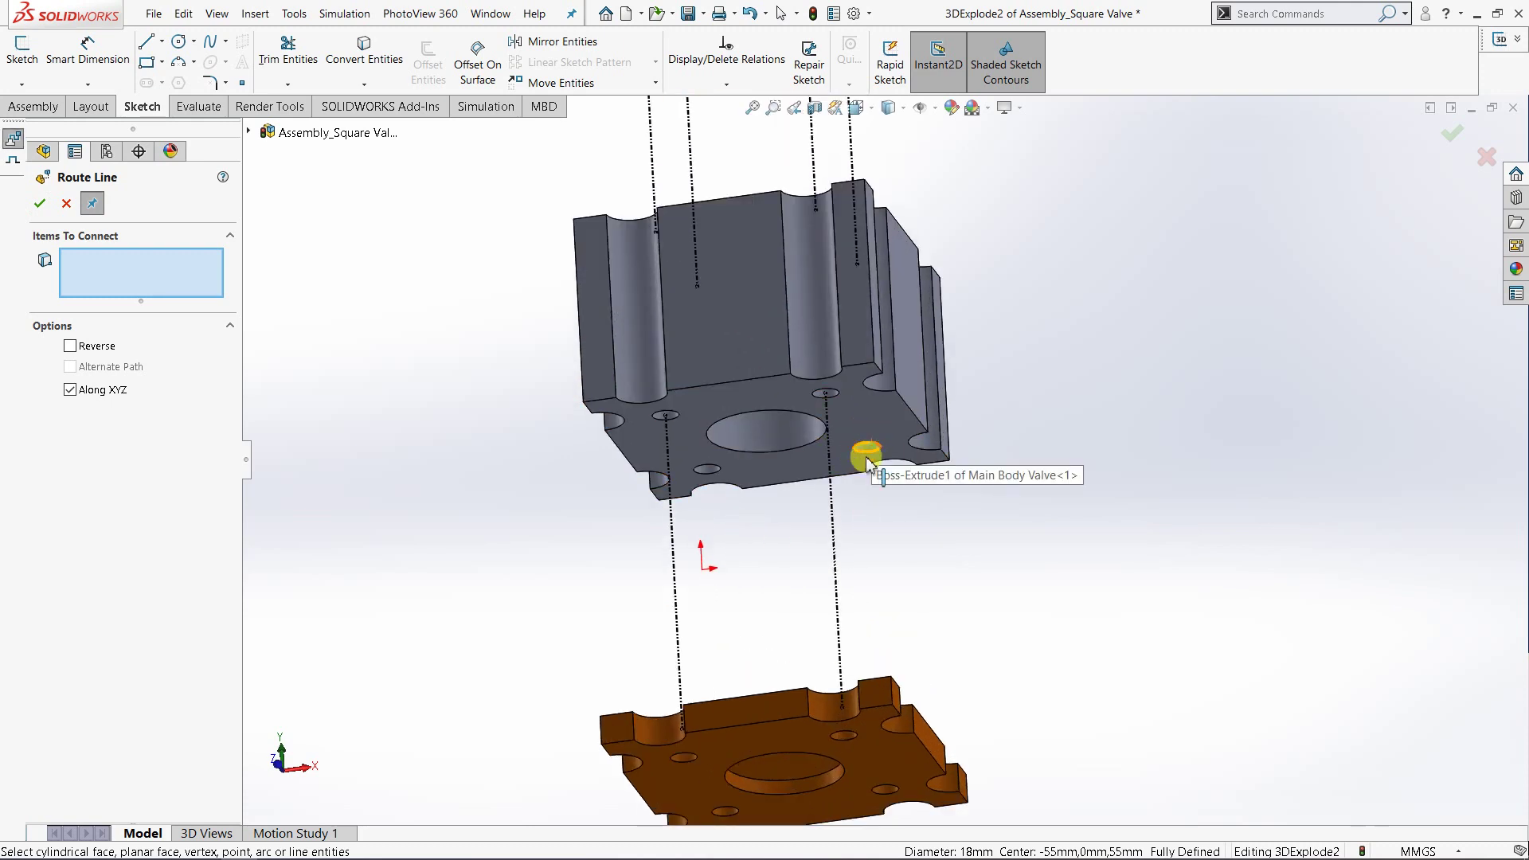
left_click(873, 452)
middle_click_drag(820, 488, 808, 490)
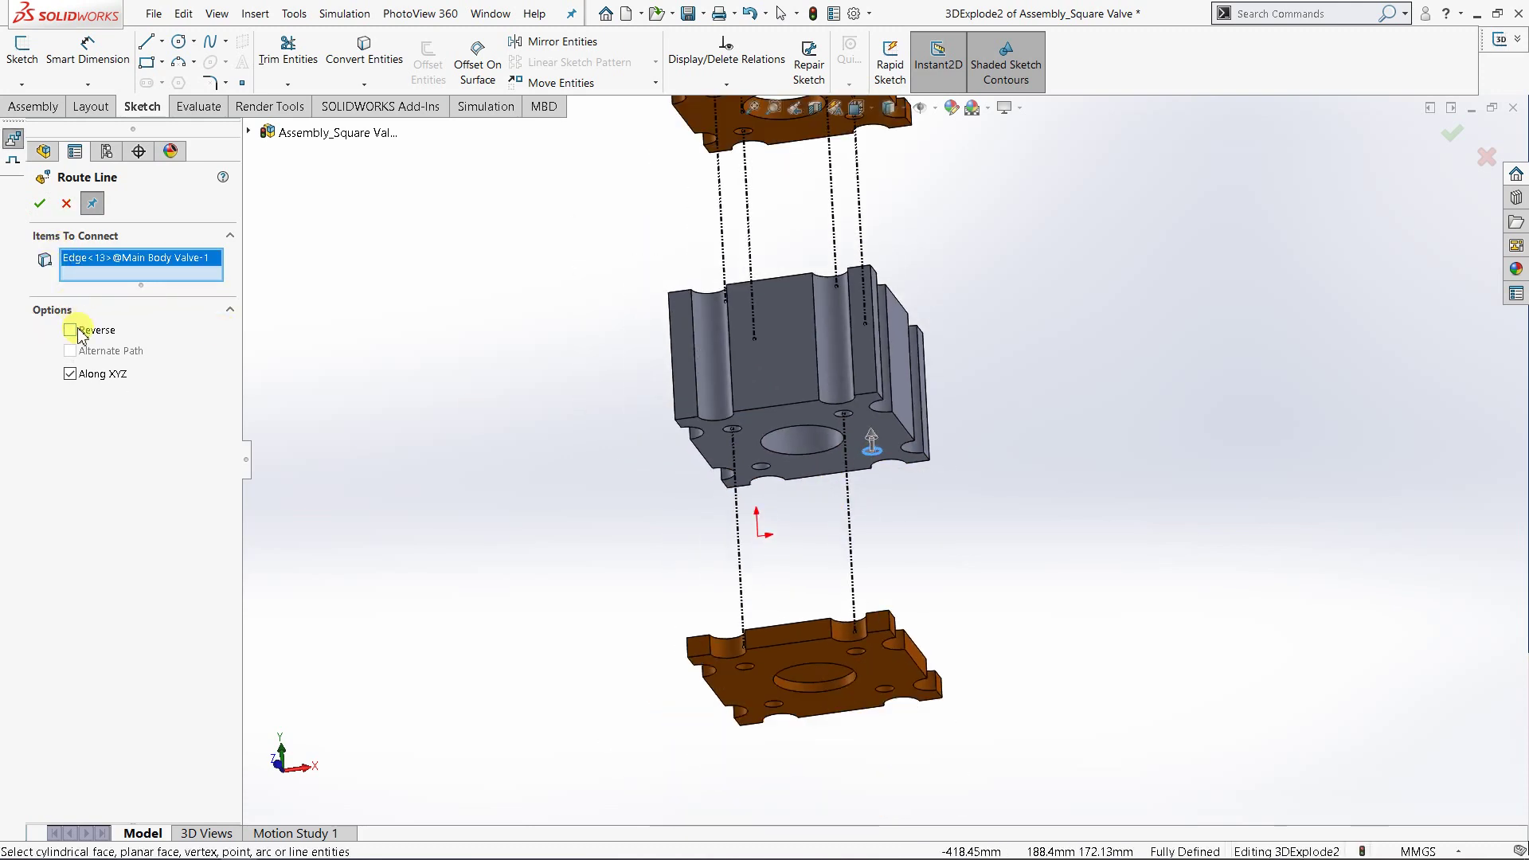
middle_click_drag(676, 557, 844, 685)
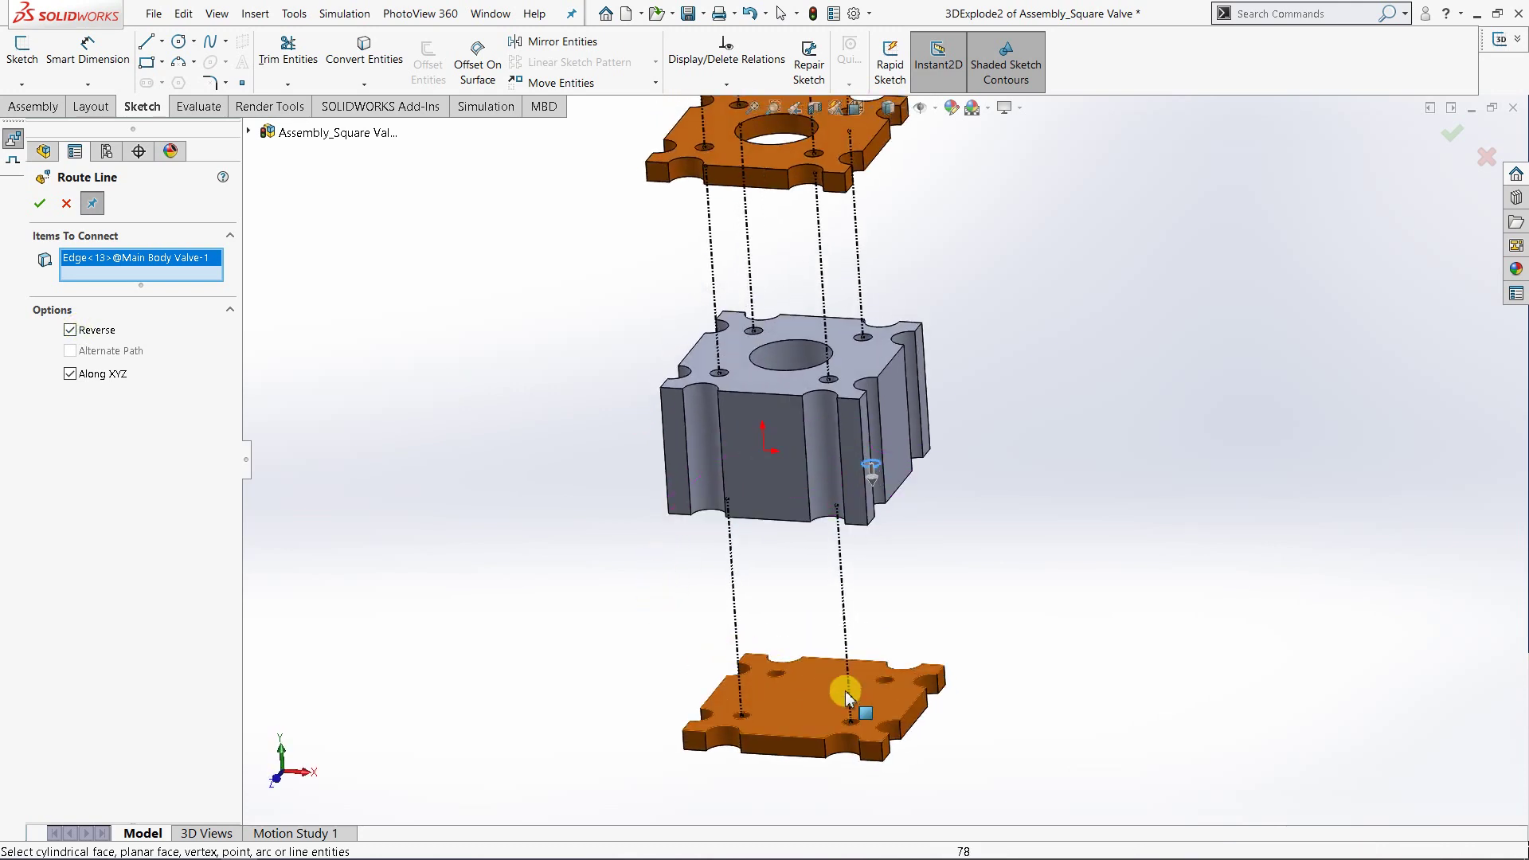
left_click(885, 681)
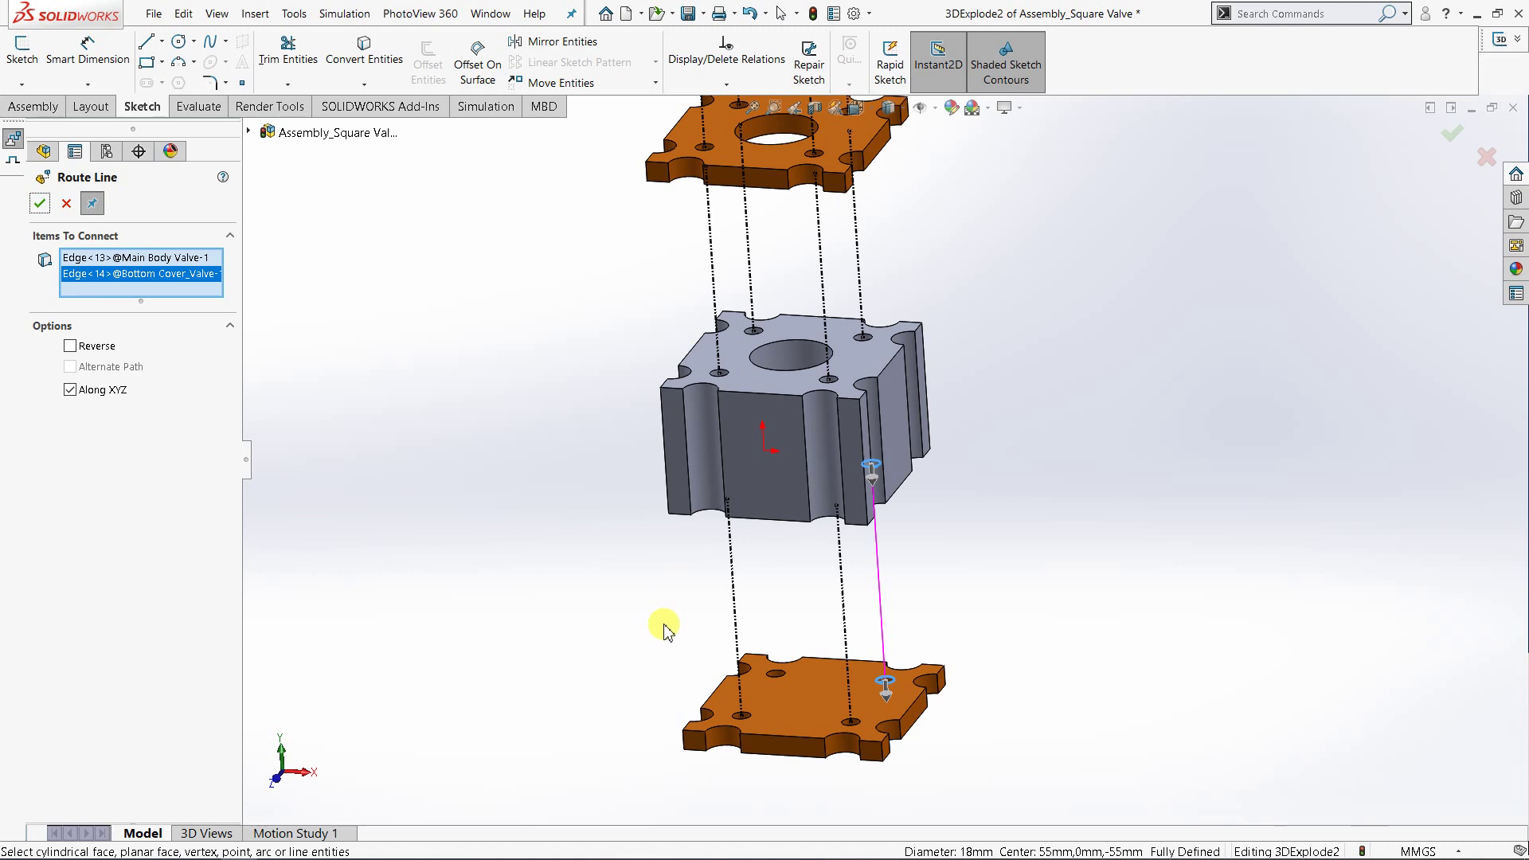
middle_click_drag(660, 625, 668, 535)
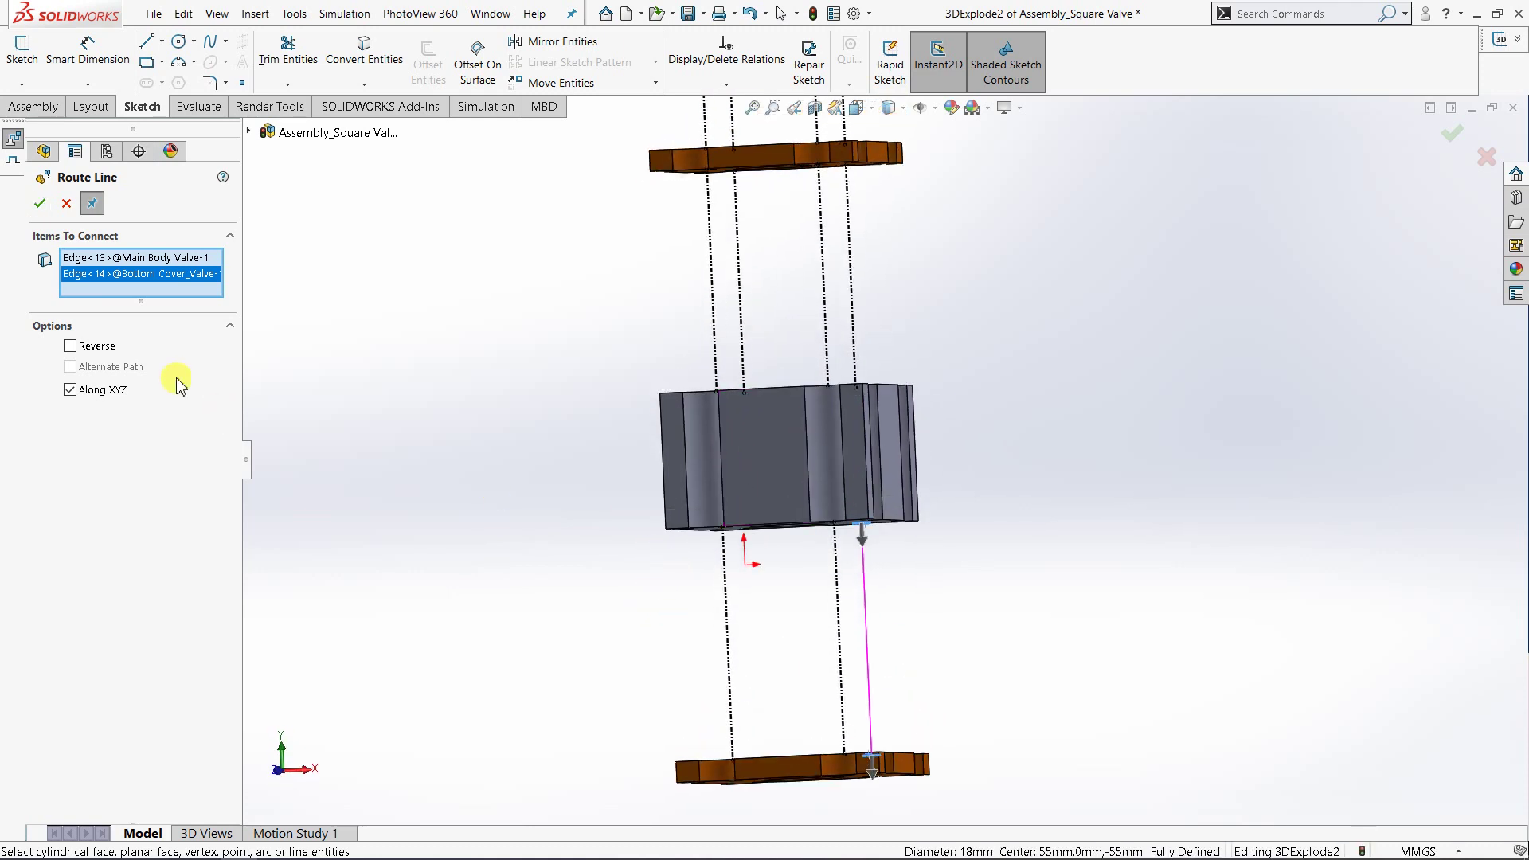
left_click(44, 199)
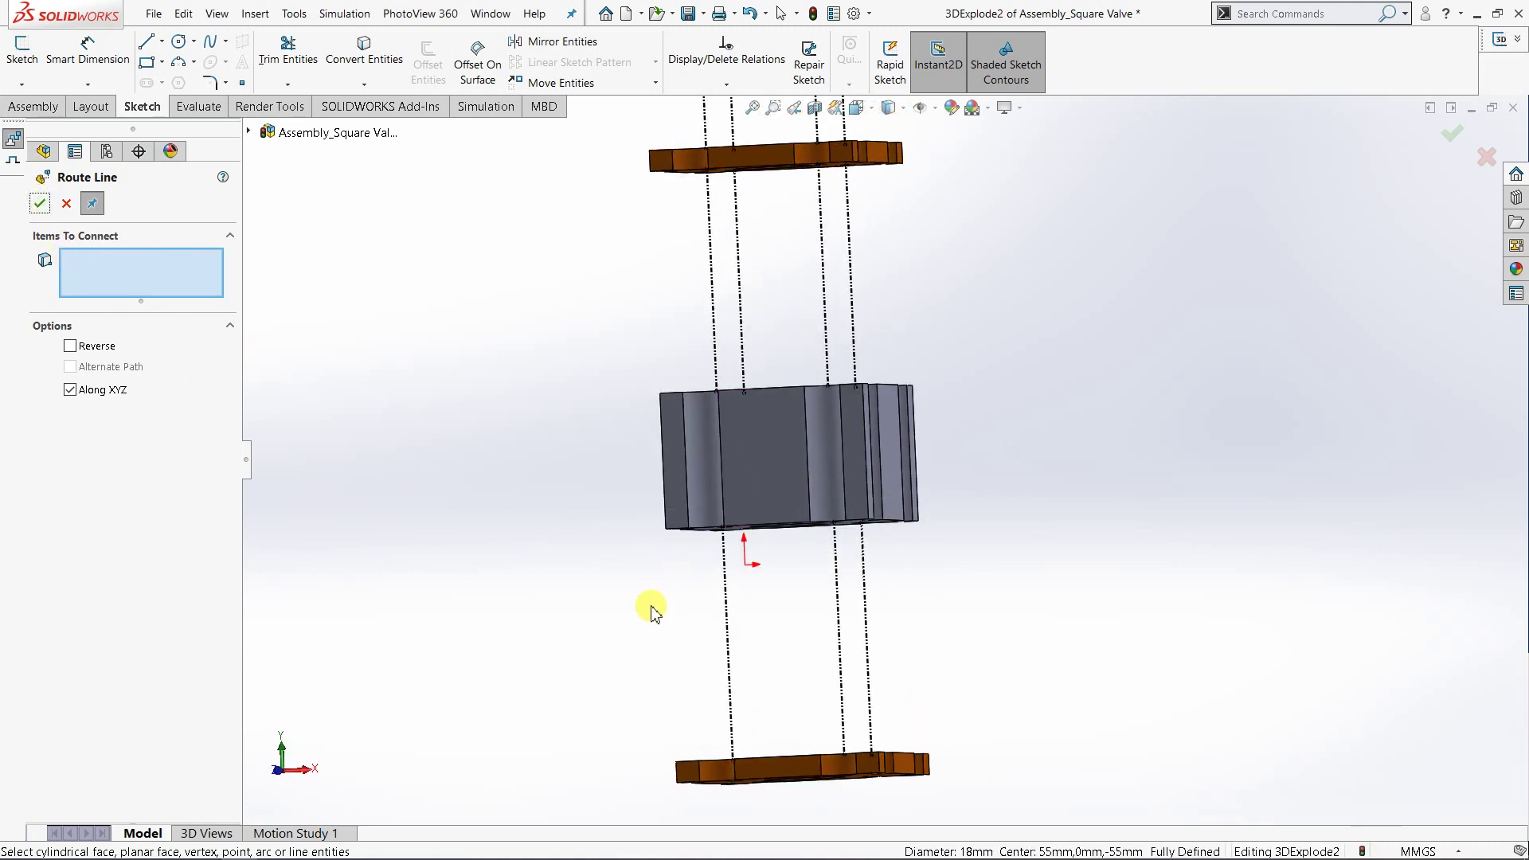
- Route an explode line from the lower edge of the main body's rear-left hole to the bottom cover's rear-left hole, with Reverse enabled
middle_click_drag(687, 567, 763, 618)
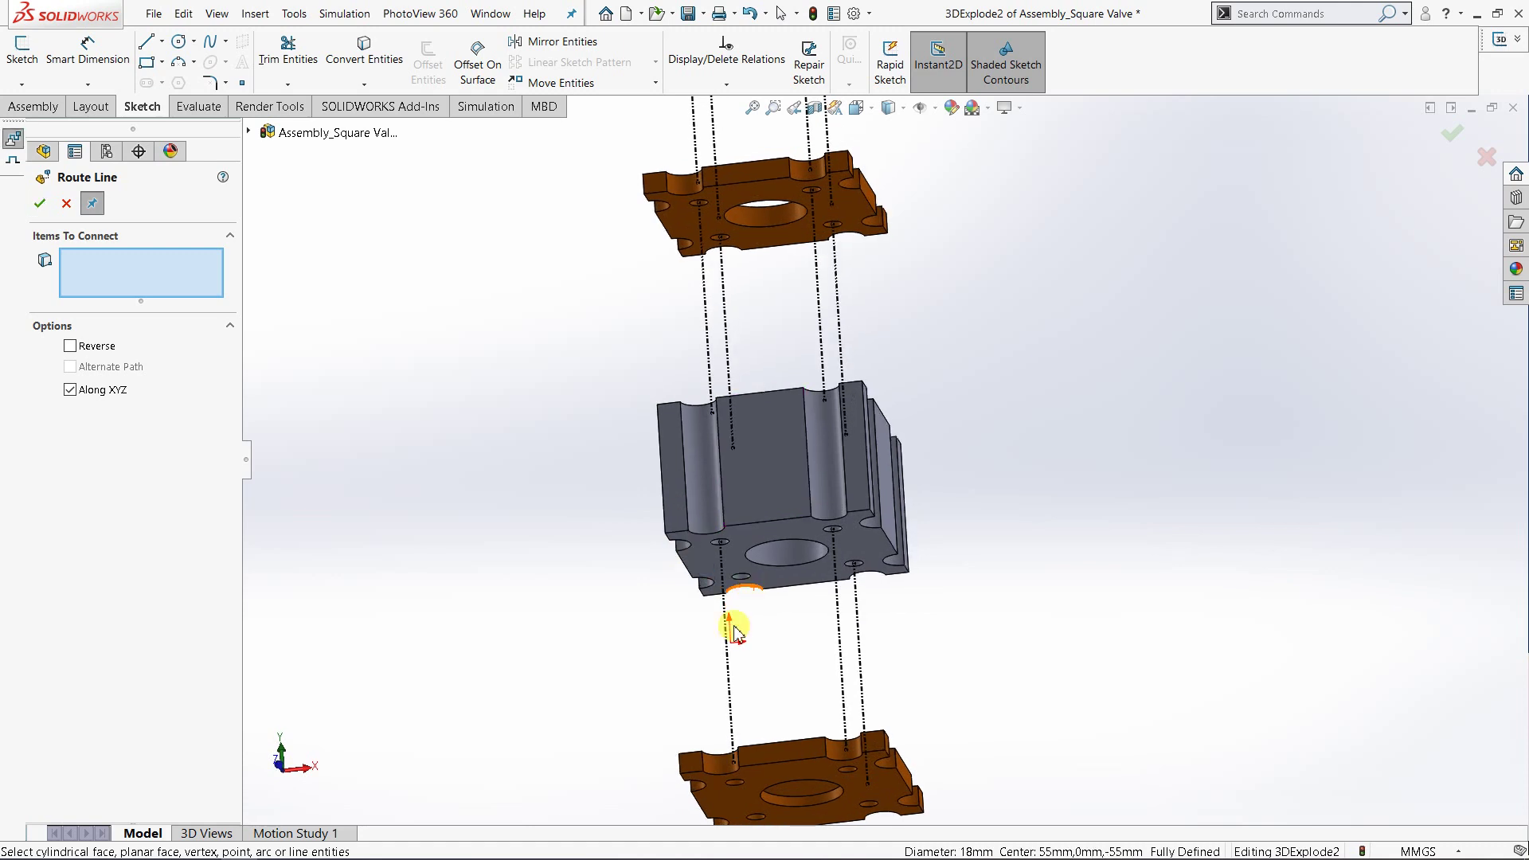
scroll(733, 631, "down", 3)
left_click(767, 532)
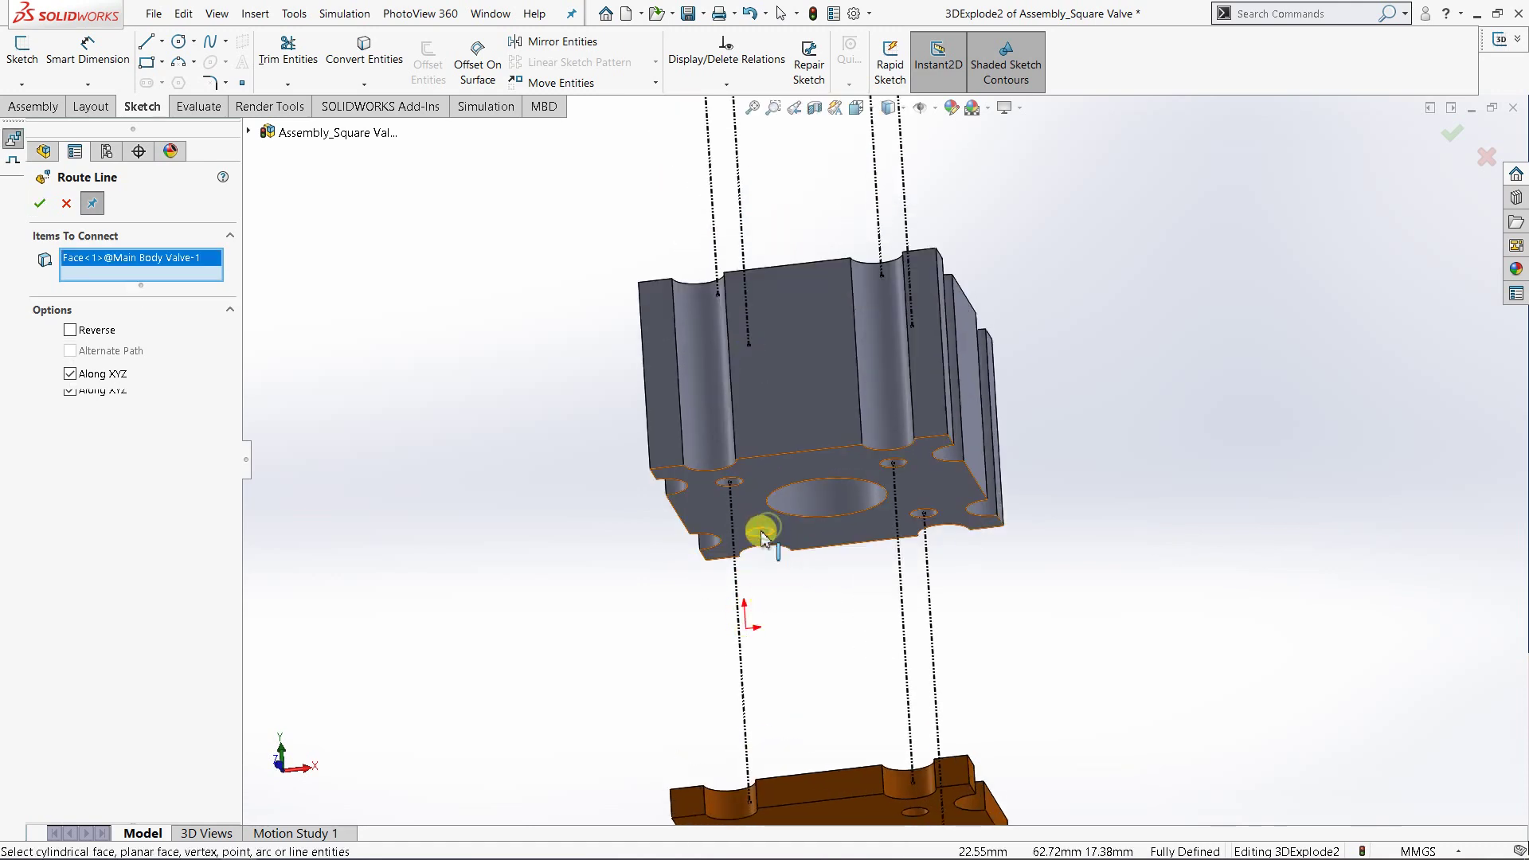
right_click(123, 266)
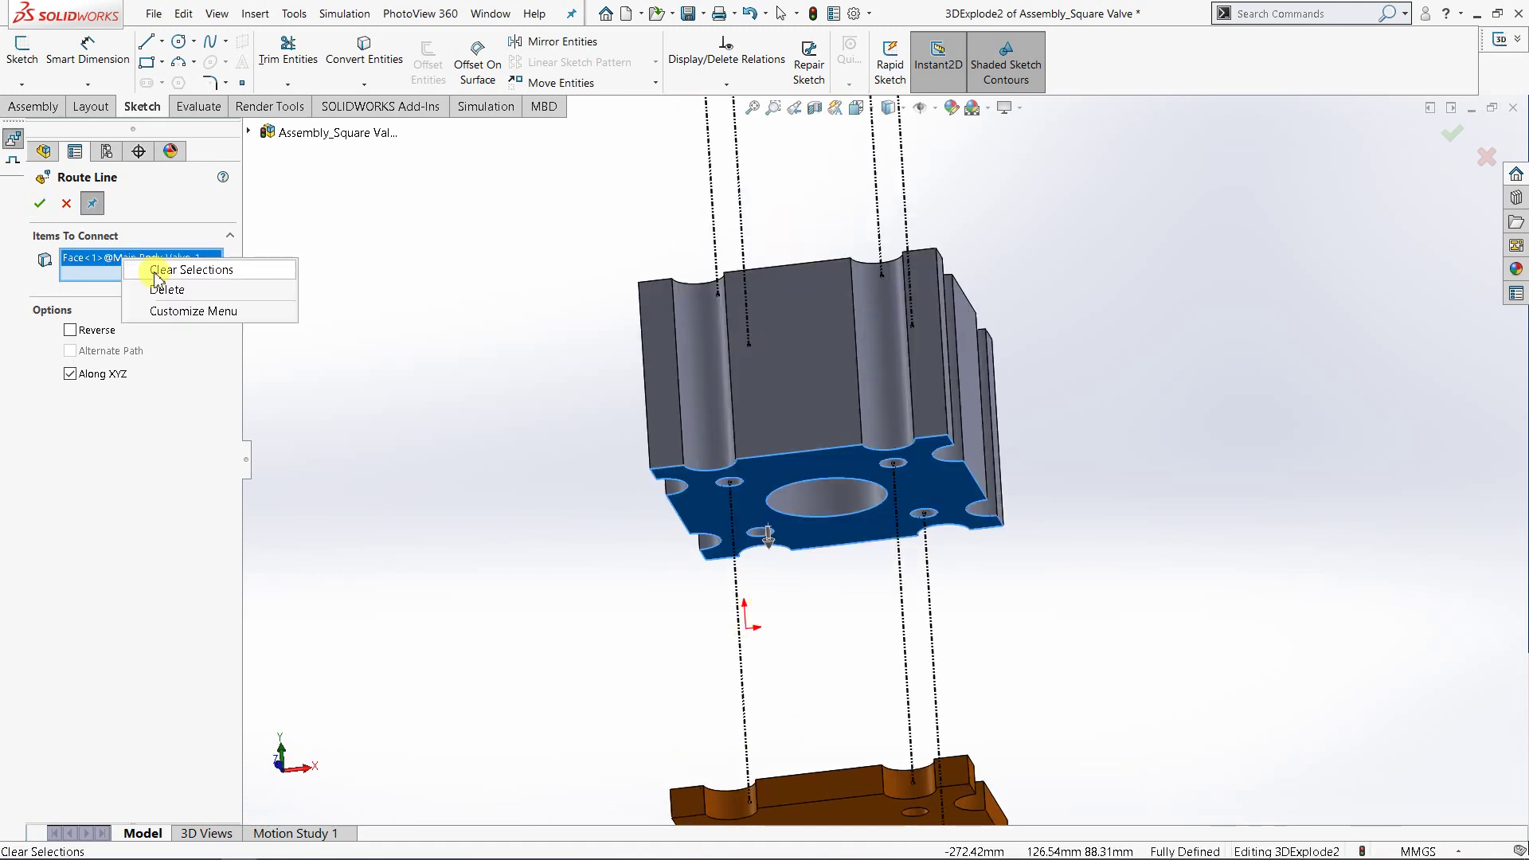
left_click(159, 273)
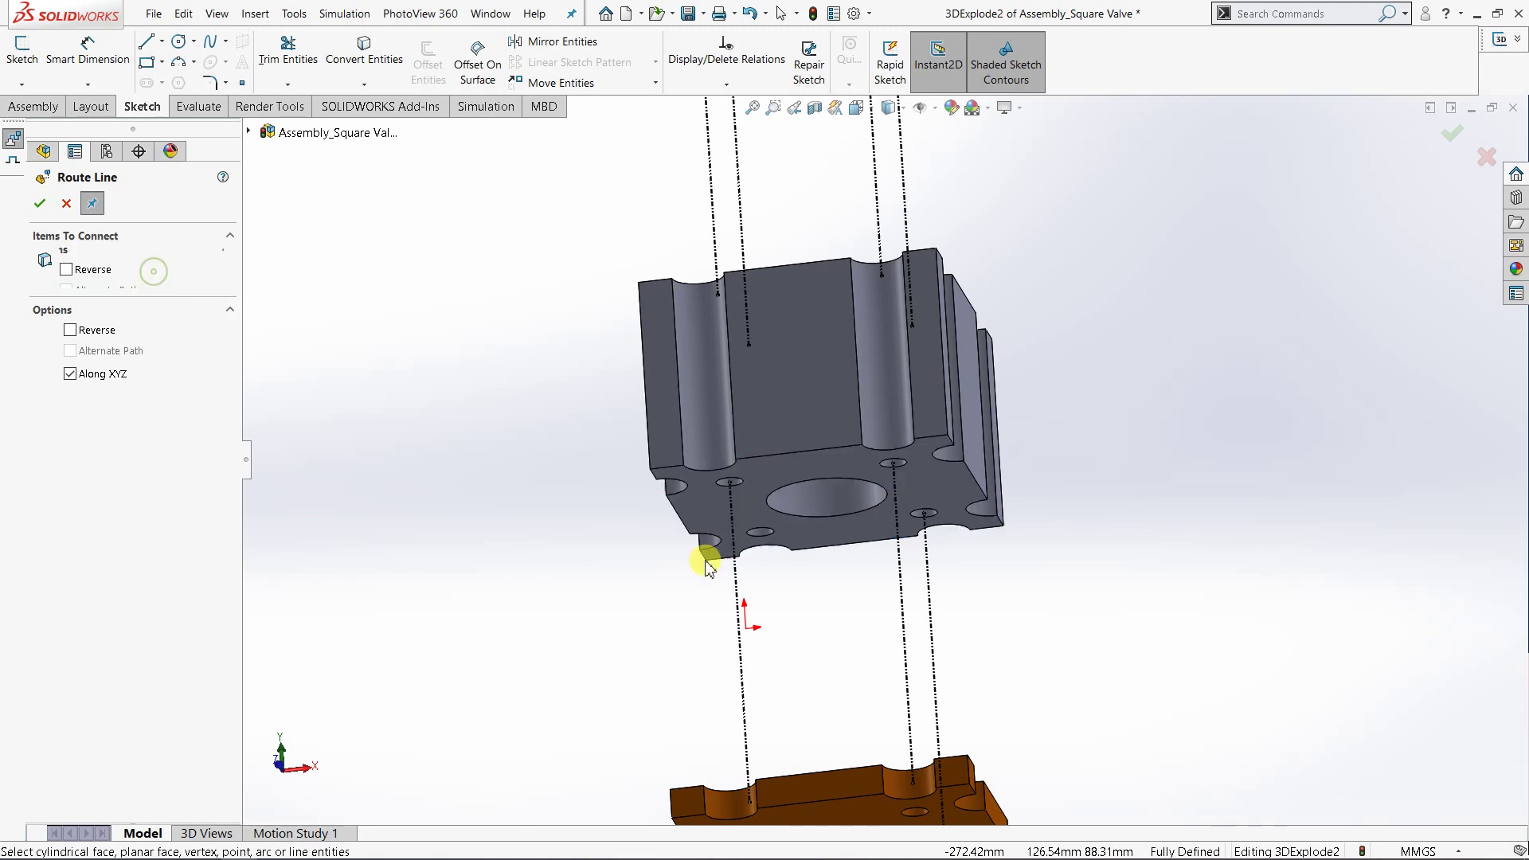
left_click(769, 539)
scroll(789, 614, "up", 4)
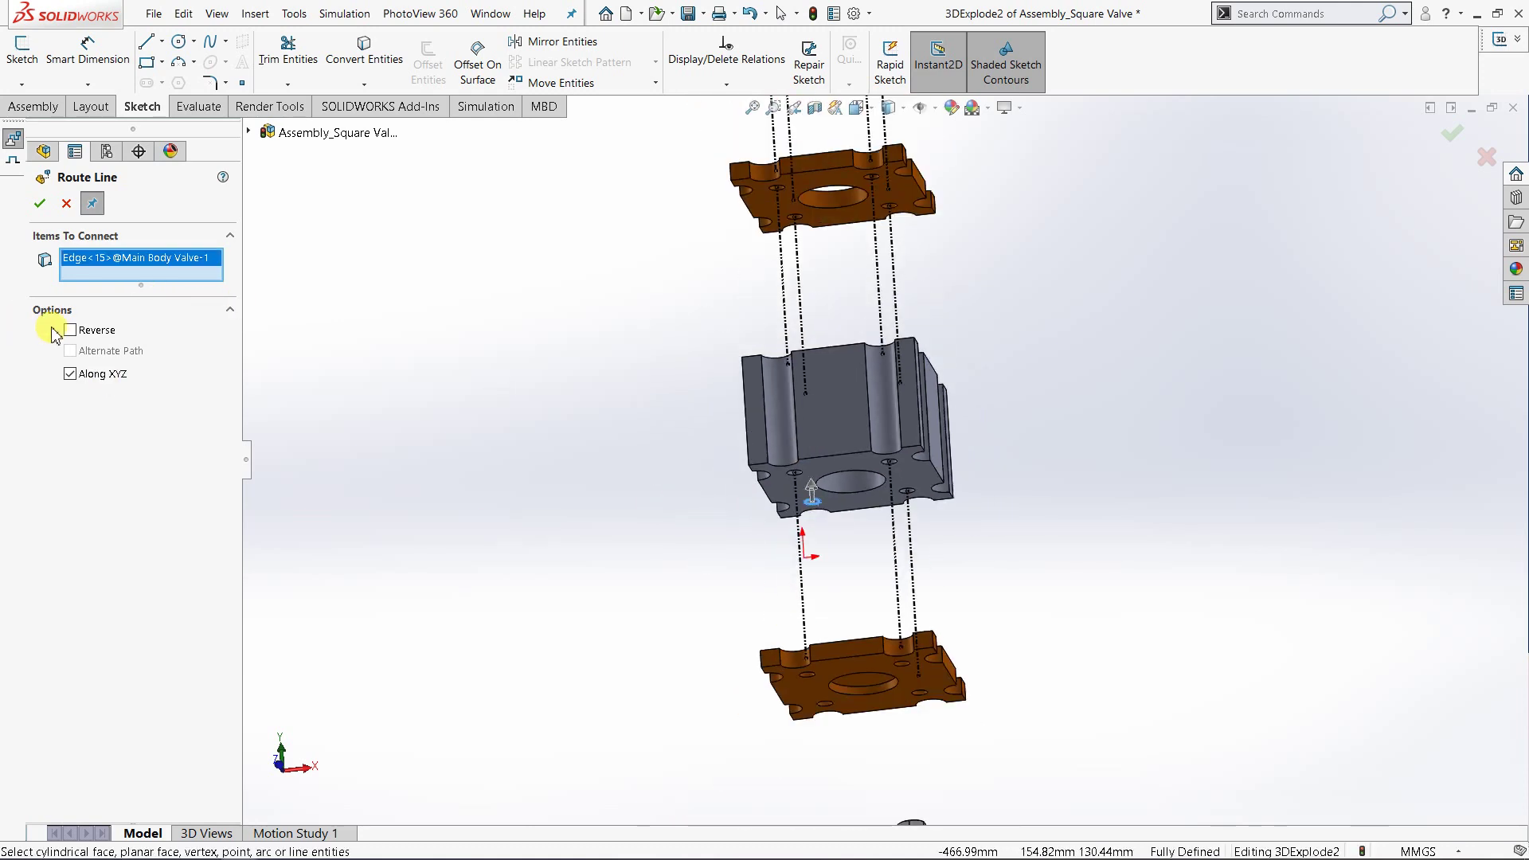
left_click(70, 330)
middle_click_drag(587, 461, 573, 632)
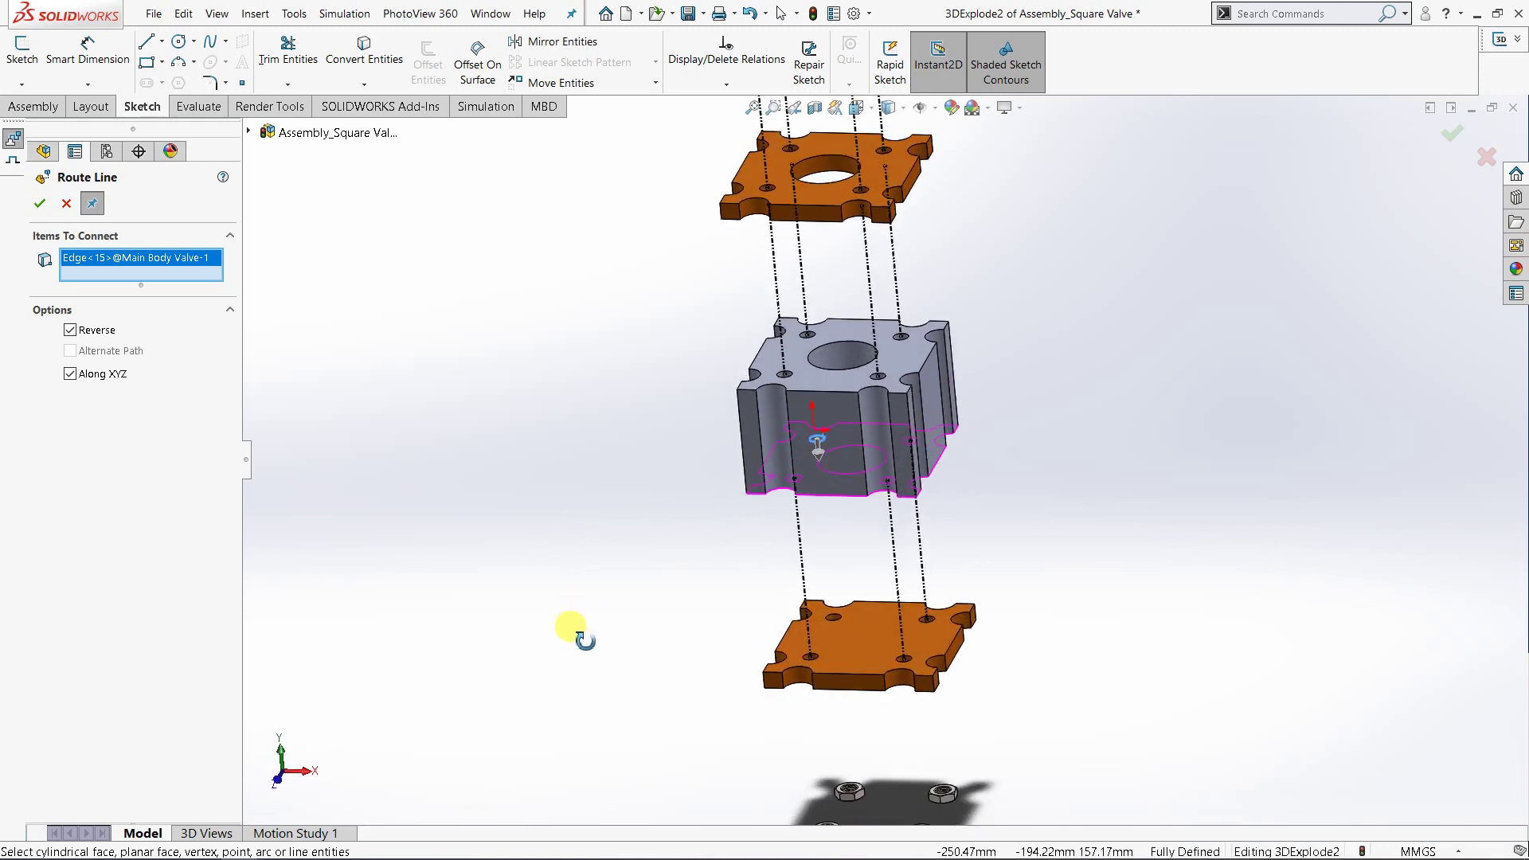
scroll(824, 648, "down", 3)
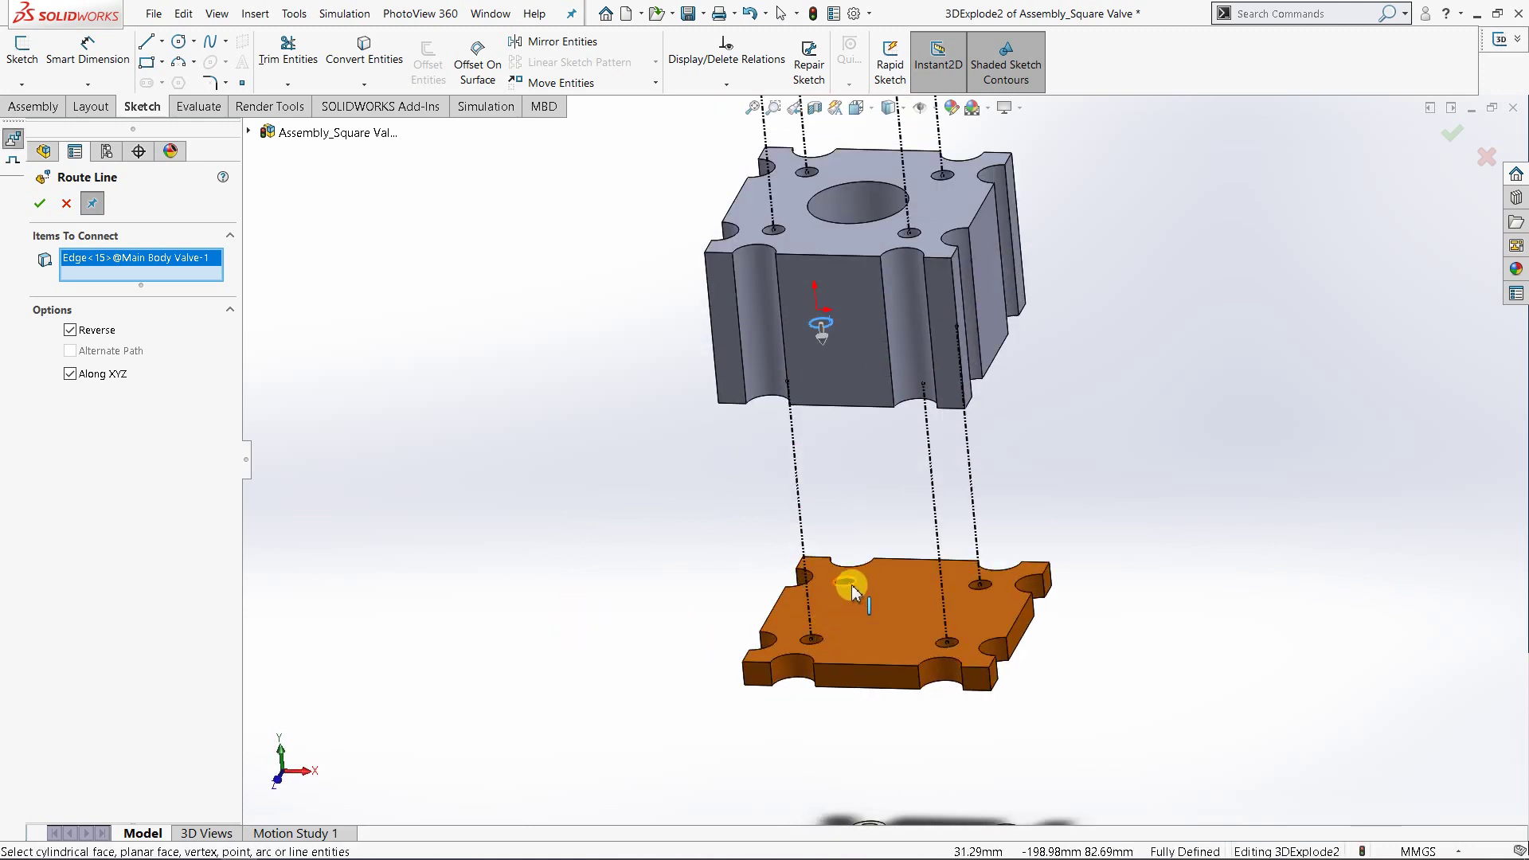
left_click(852, 585)
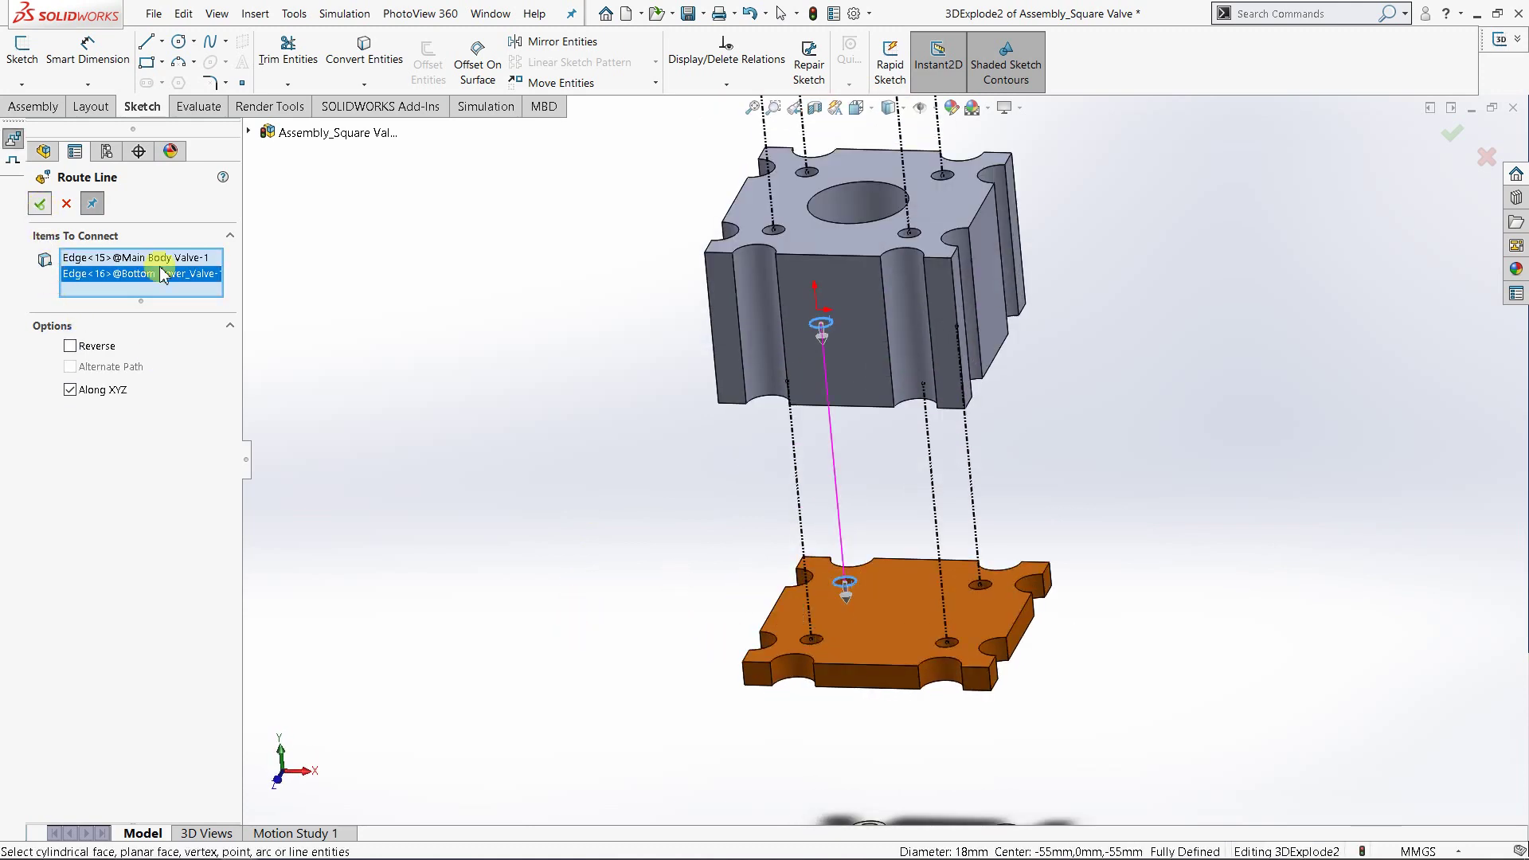
key("Delete")
- Route an explode line from the front-right nut up to the underside of the bottom cover's front-right hole, with Reverse enabled
scroll(796, 611, "up", 3)
scroll(846, 655, "down", 5)
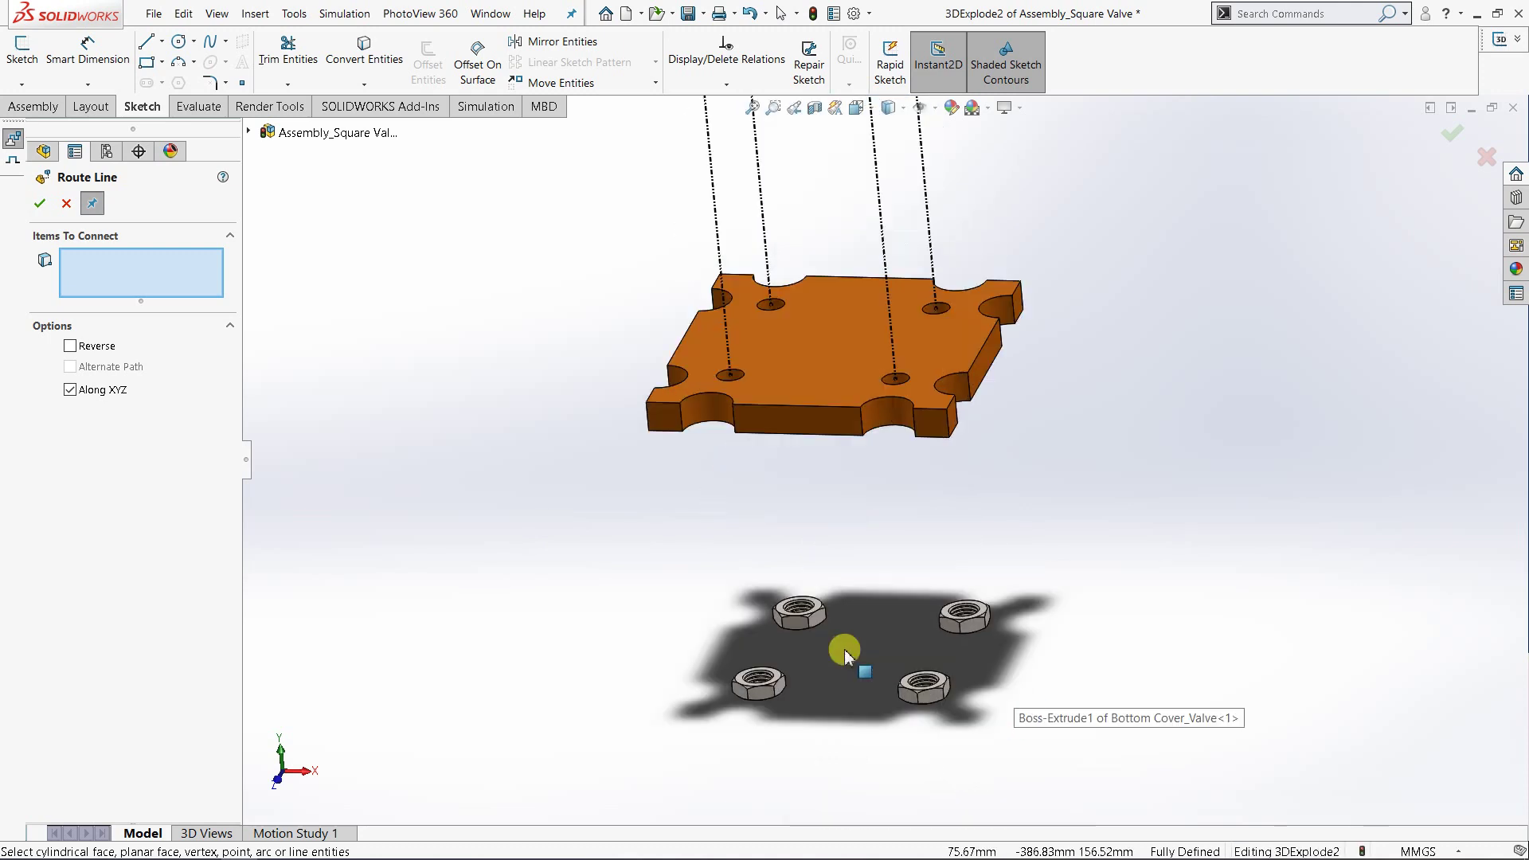
scroll(933, 672, "down", 2)
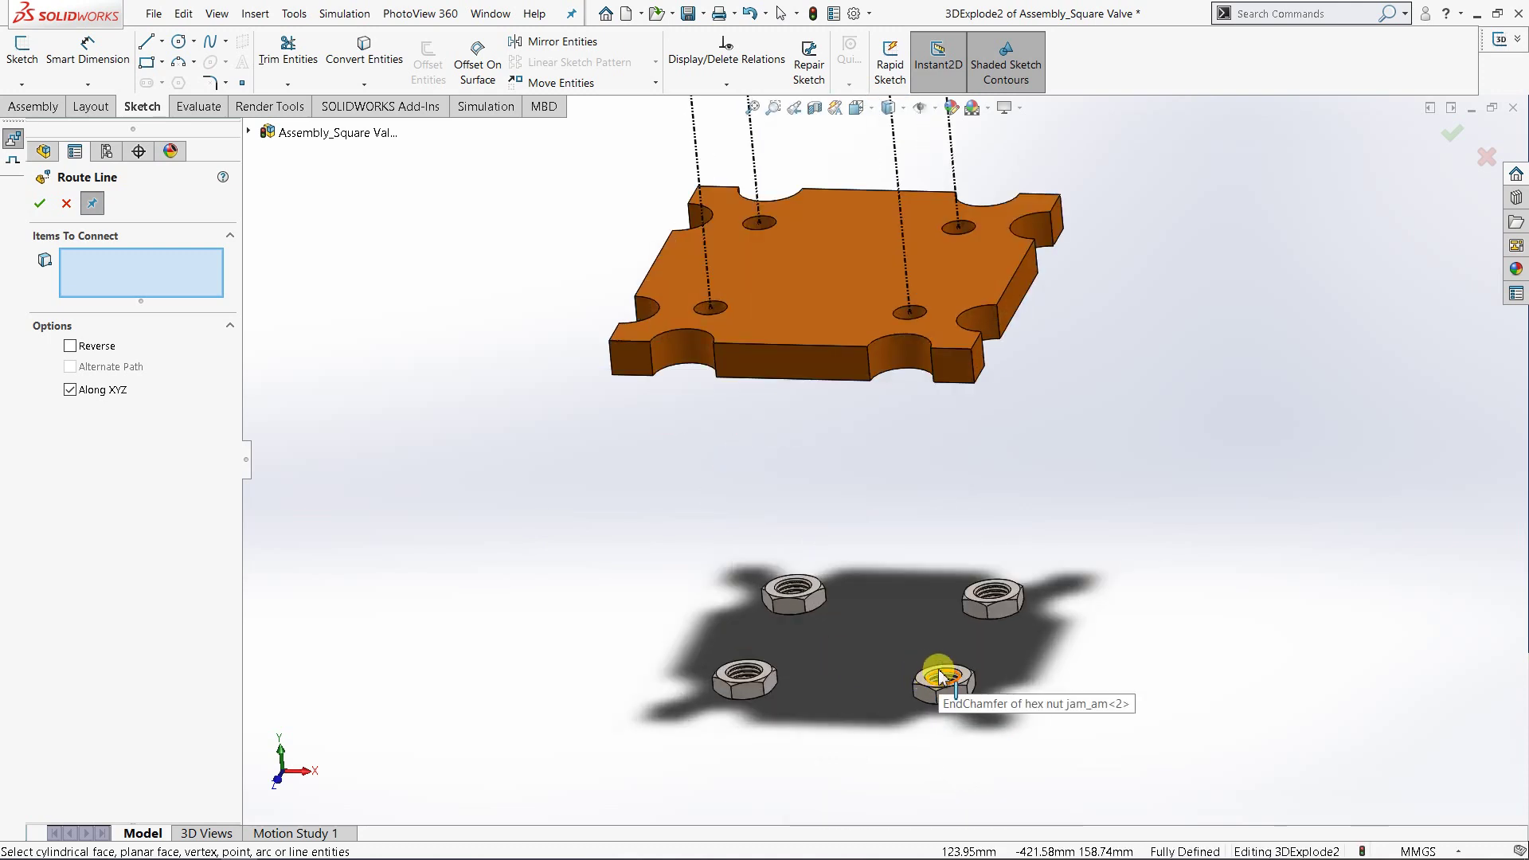
left_click(940, 680)
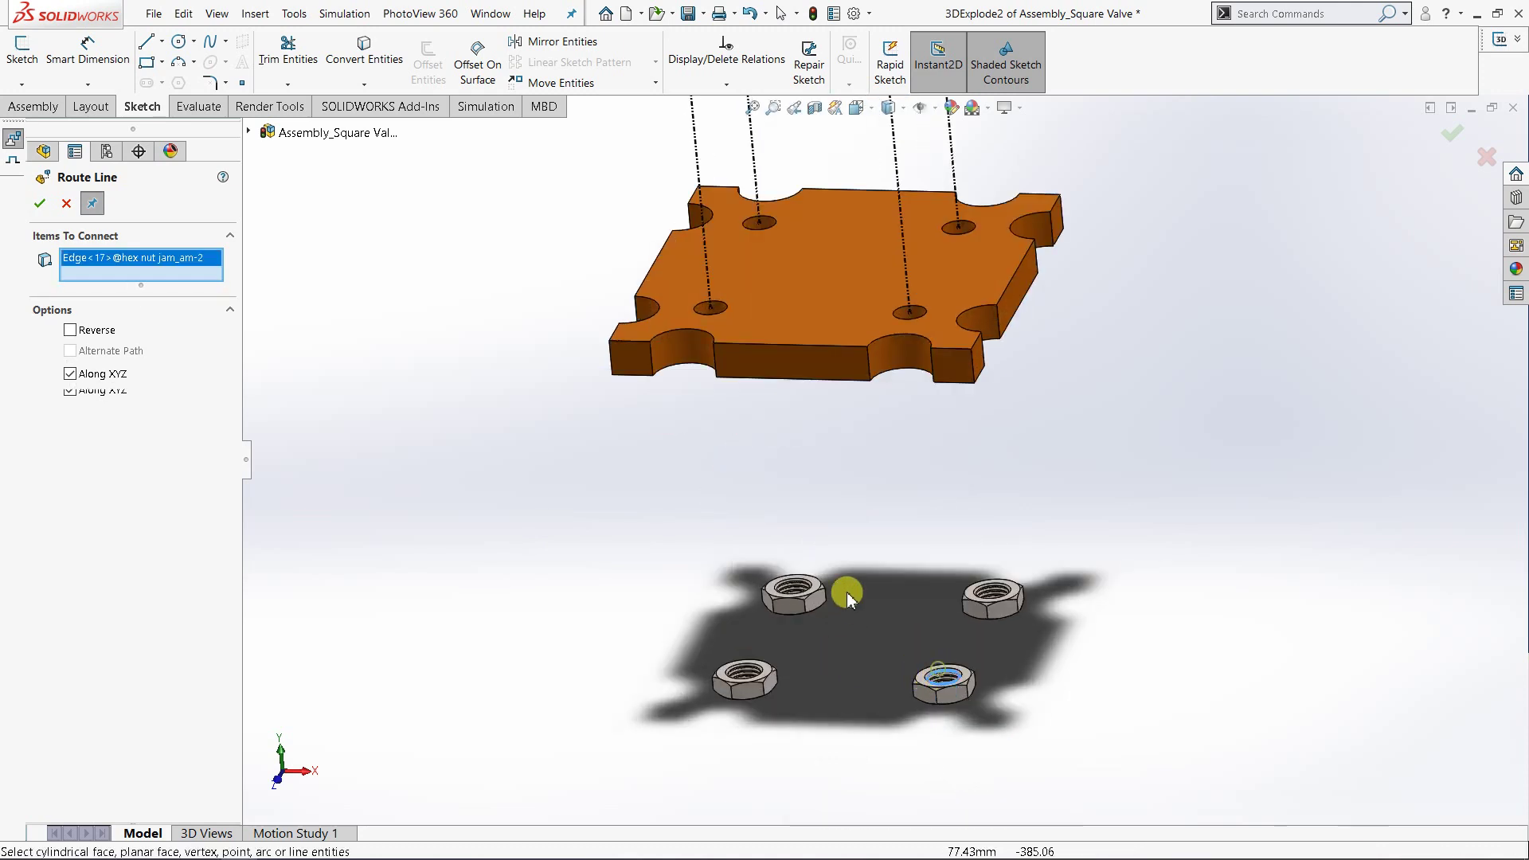
left_click(93, 334)
middle_click_drag(825, 399, 810, 323)
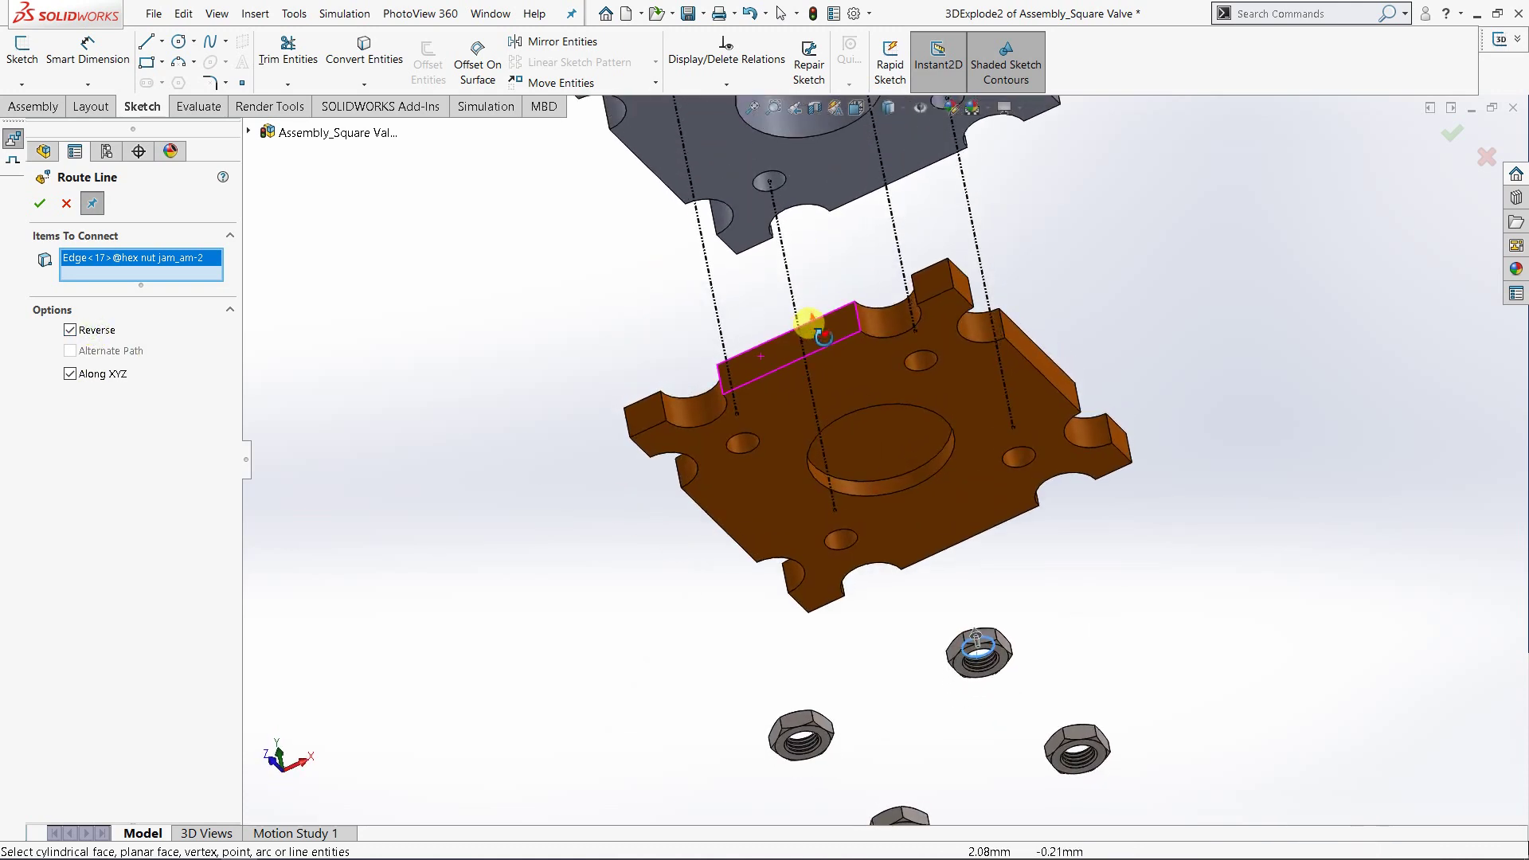
left_click(908, 359)
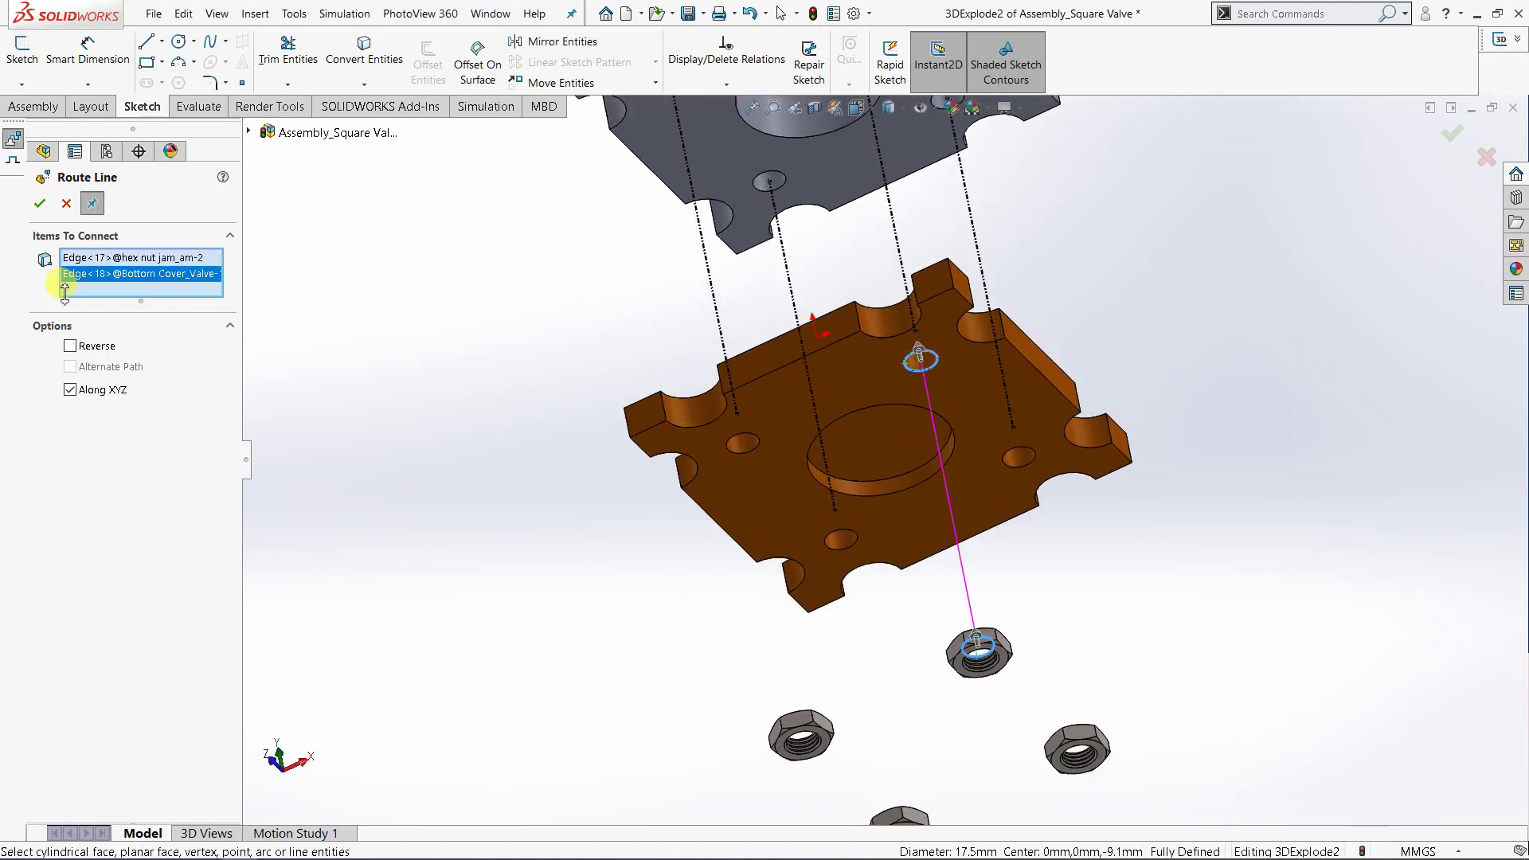
key("Return")
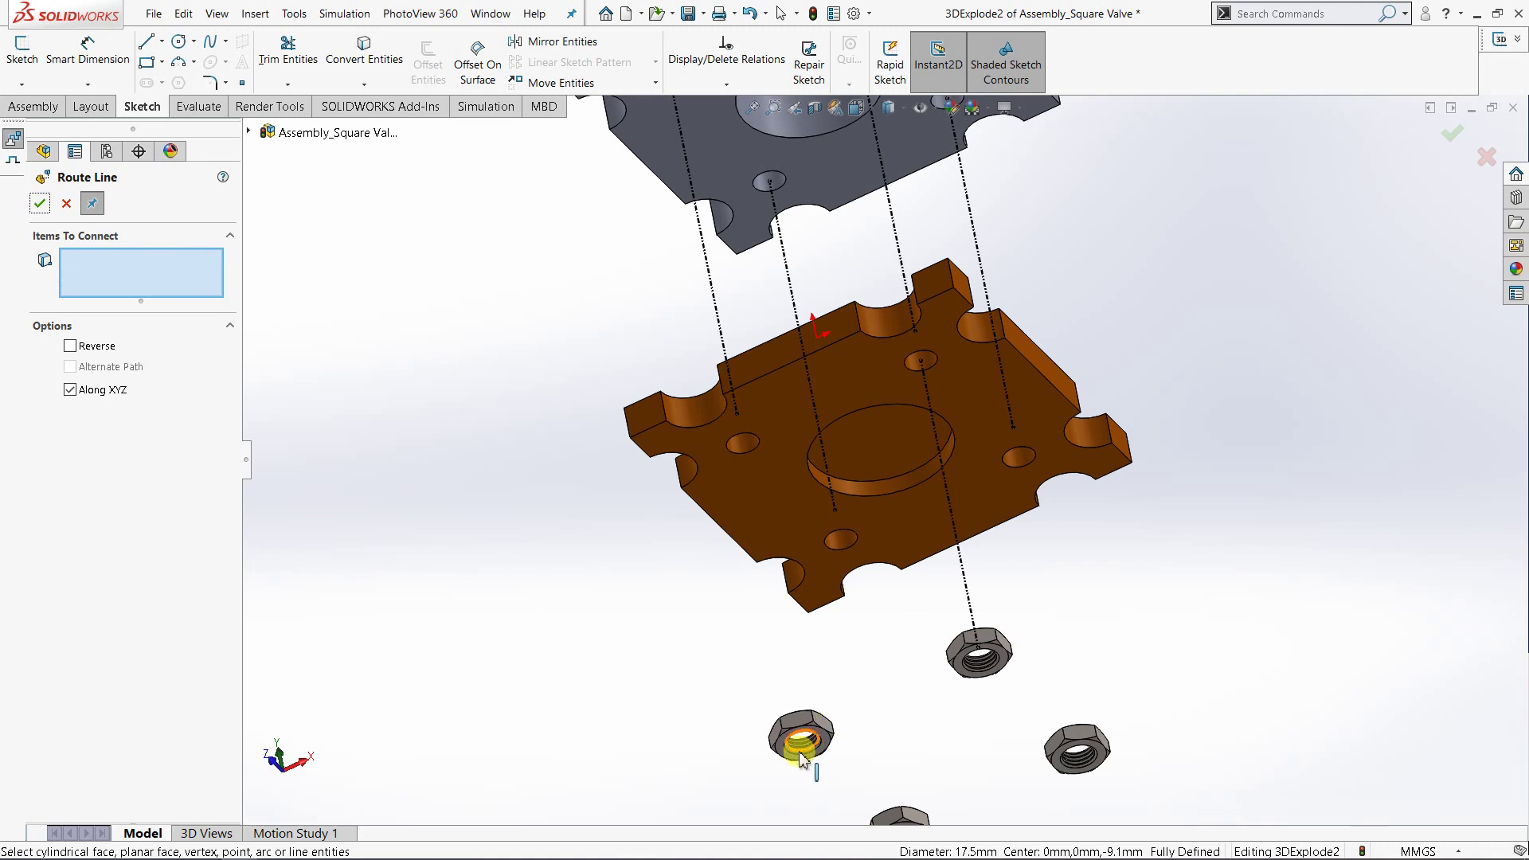
- Route an explode line from the front-left nut's hole edge to the underside of the bottom cover's front-left hole, keeping only these two edges
left_click(806, 747)
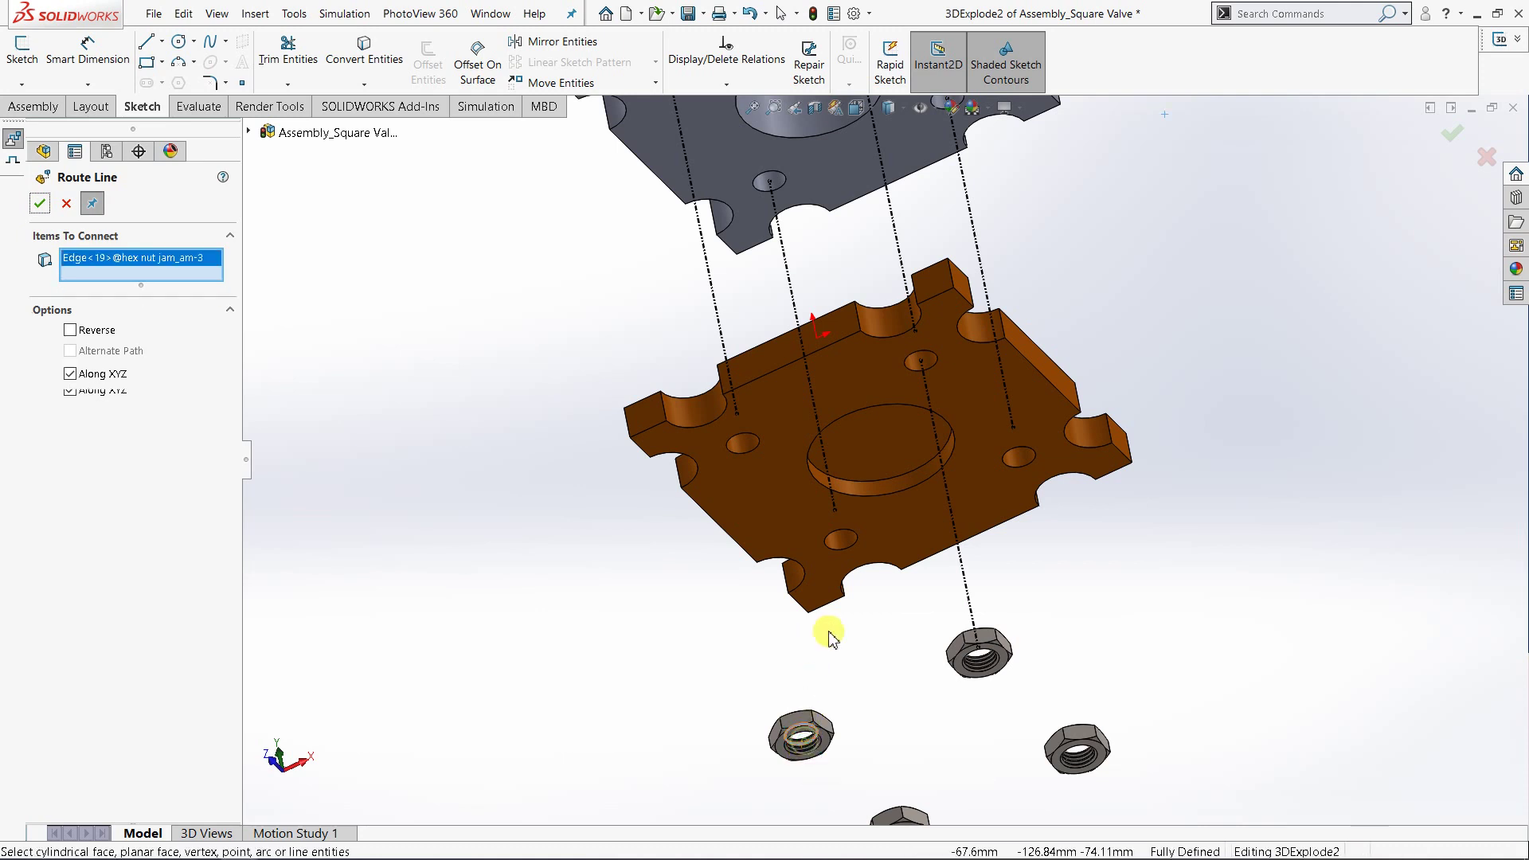
left_click(749, 459)
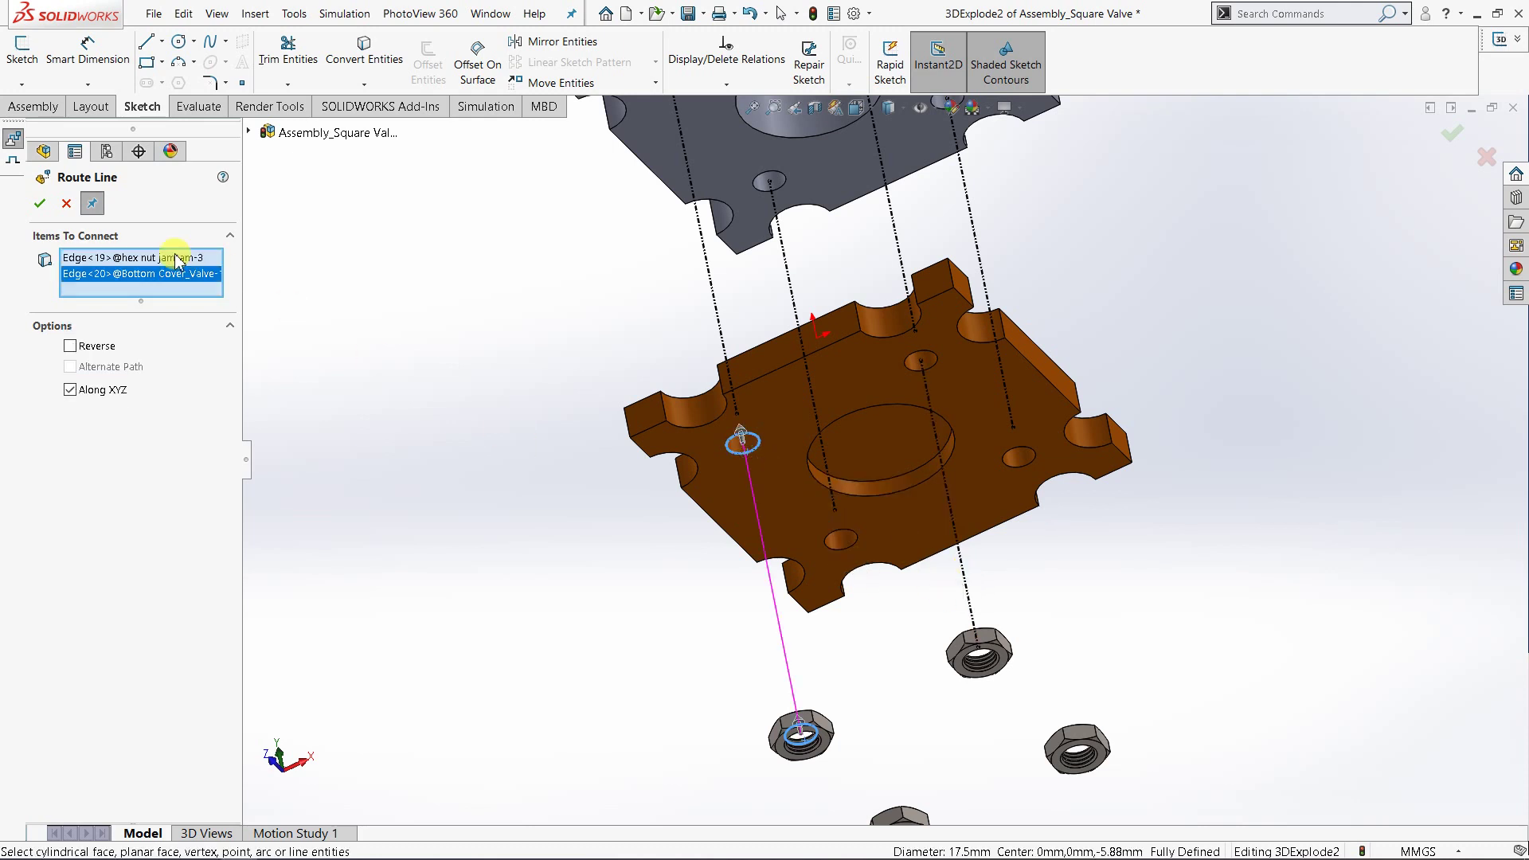
left_click(1083, 753)
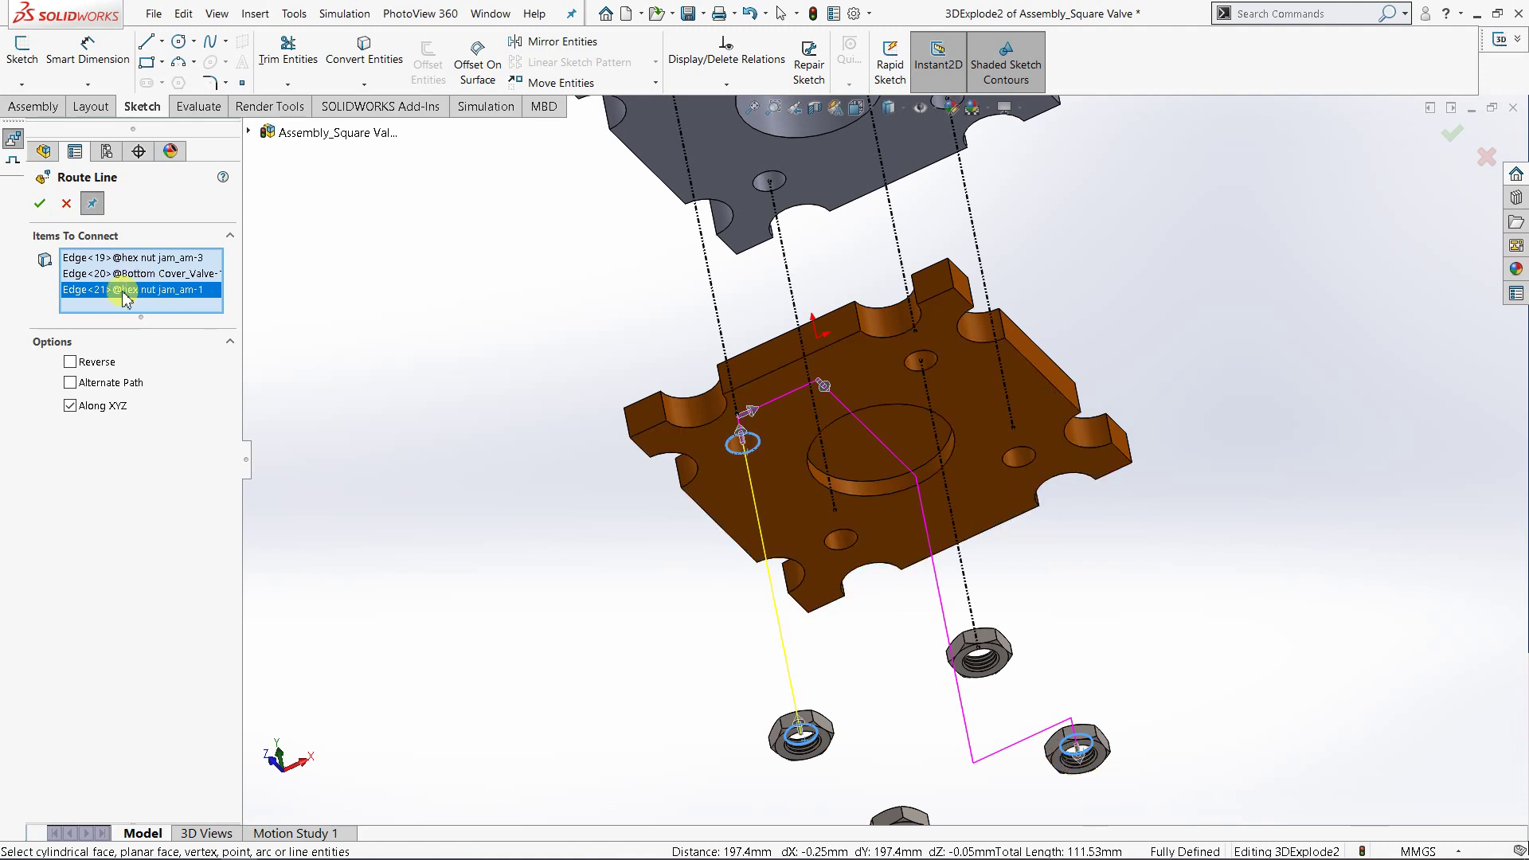
left_click(70, 363)
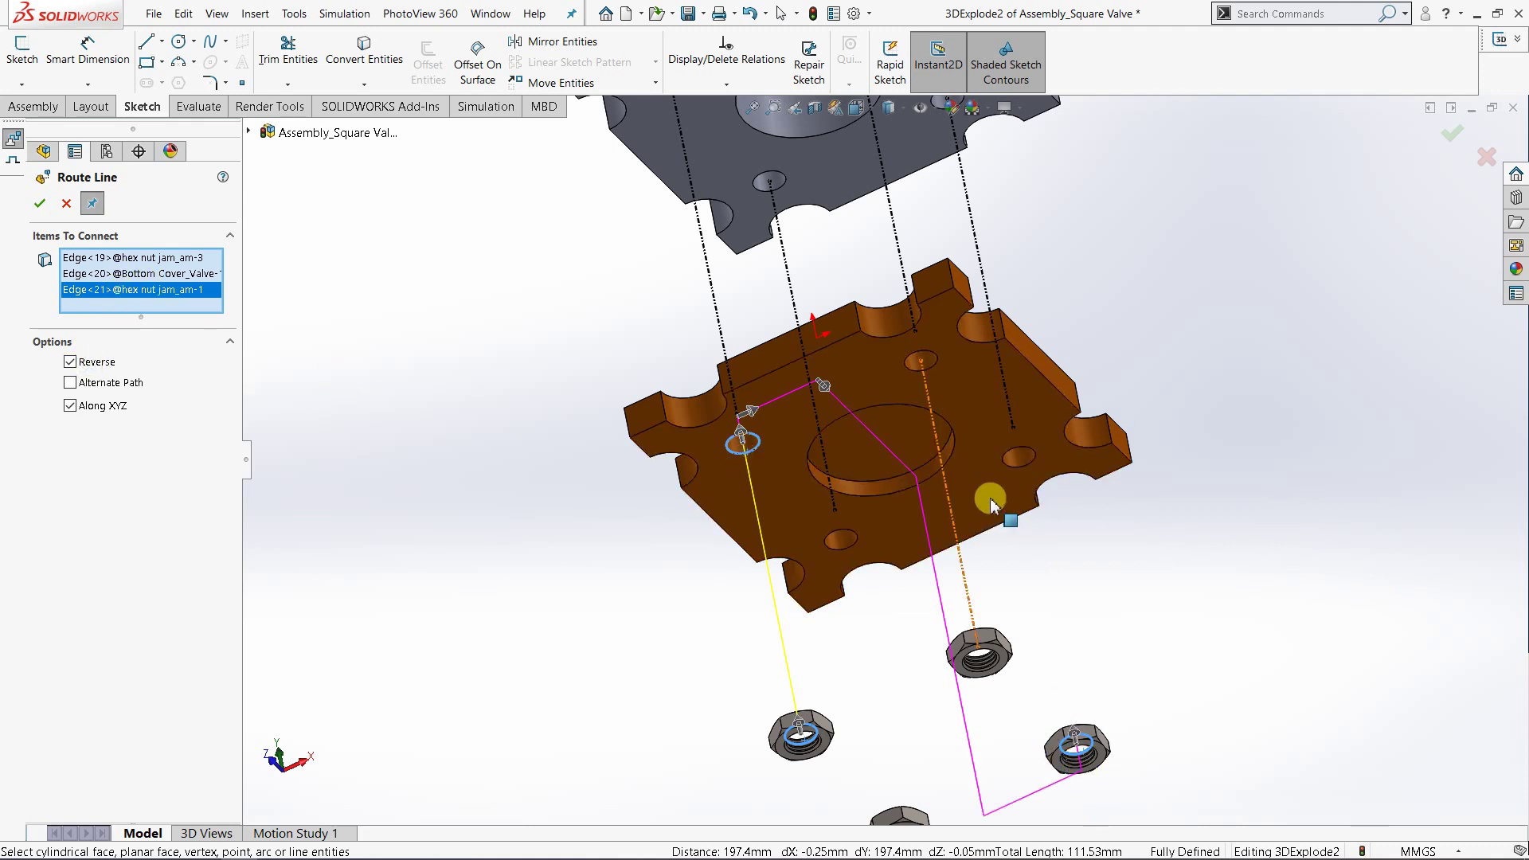
right_click(106, 293)
left_click(151, 319)
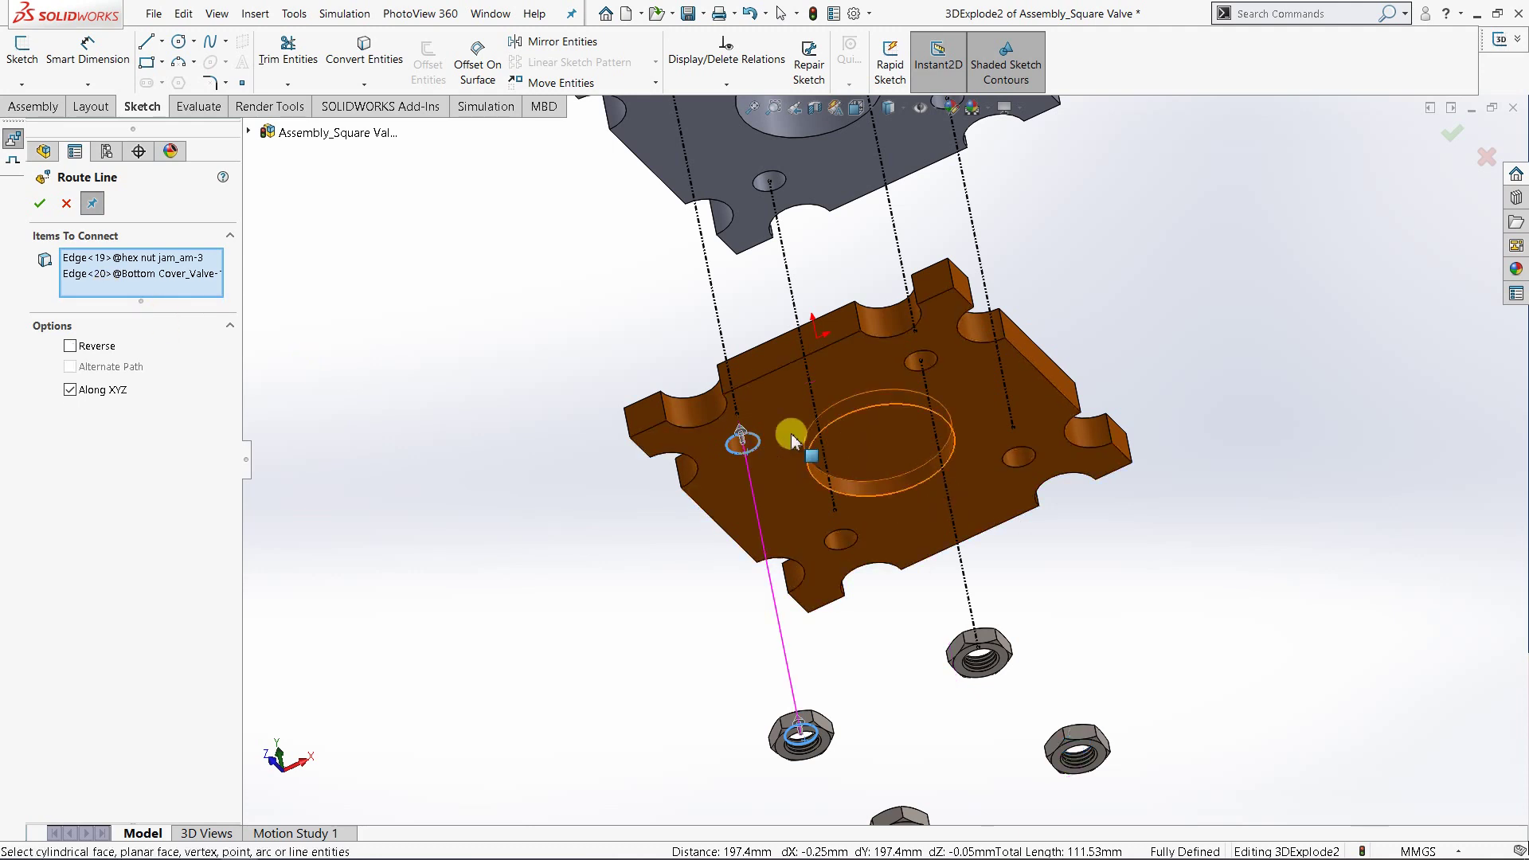
left_click(42, 203)
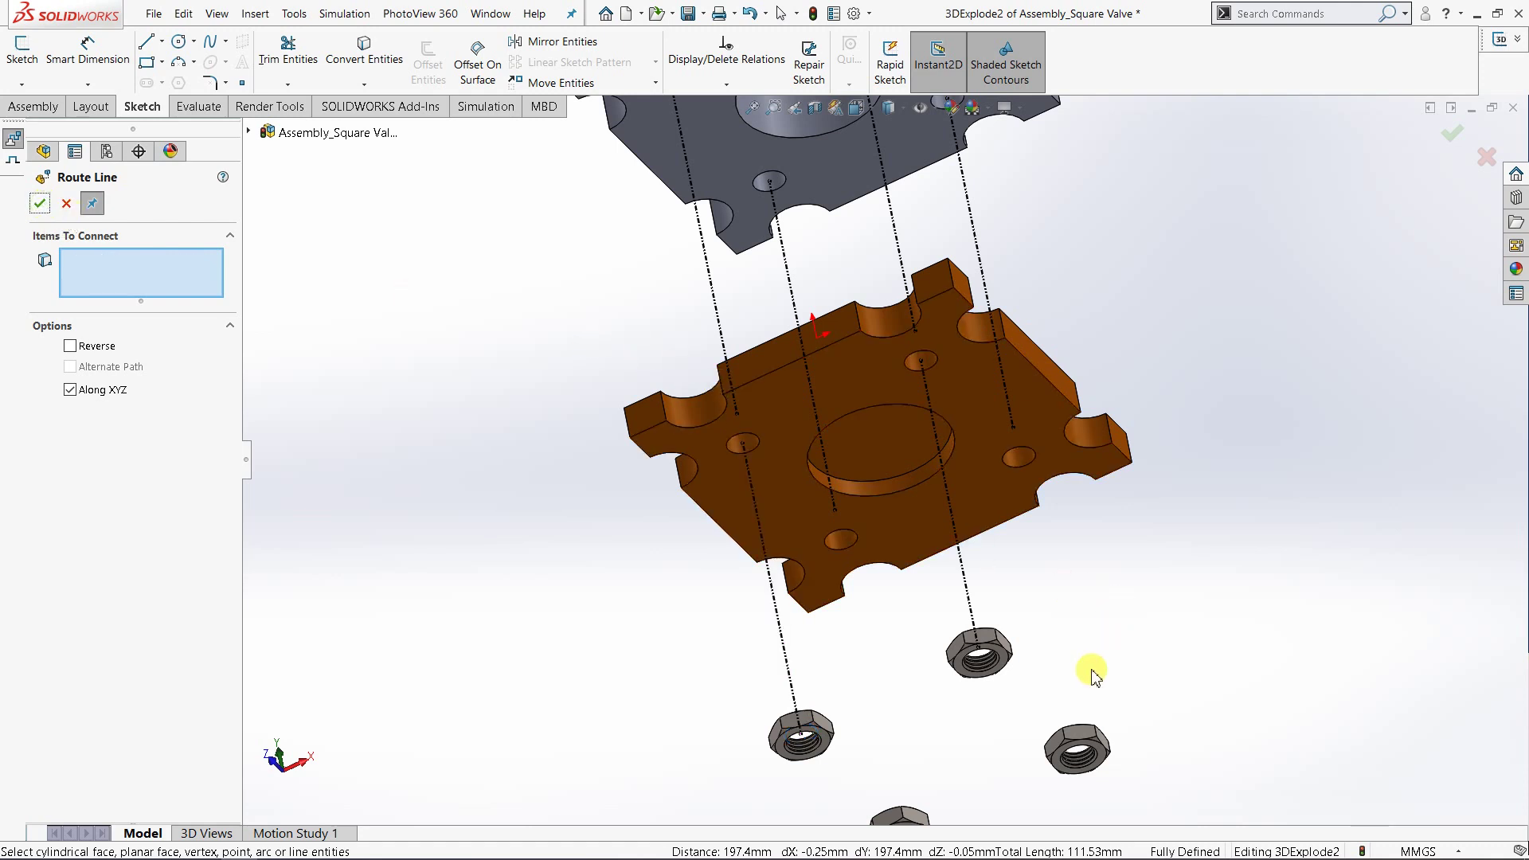
- Route an explode line from the rear-right nut's hole edge to the underside of the bottom cover's rear-right hole
left_click(1081, 755)
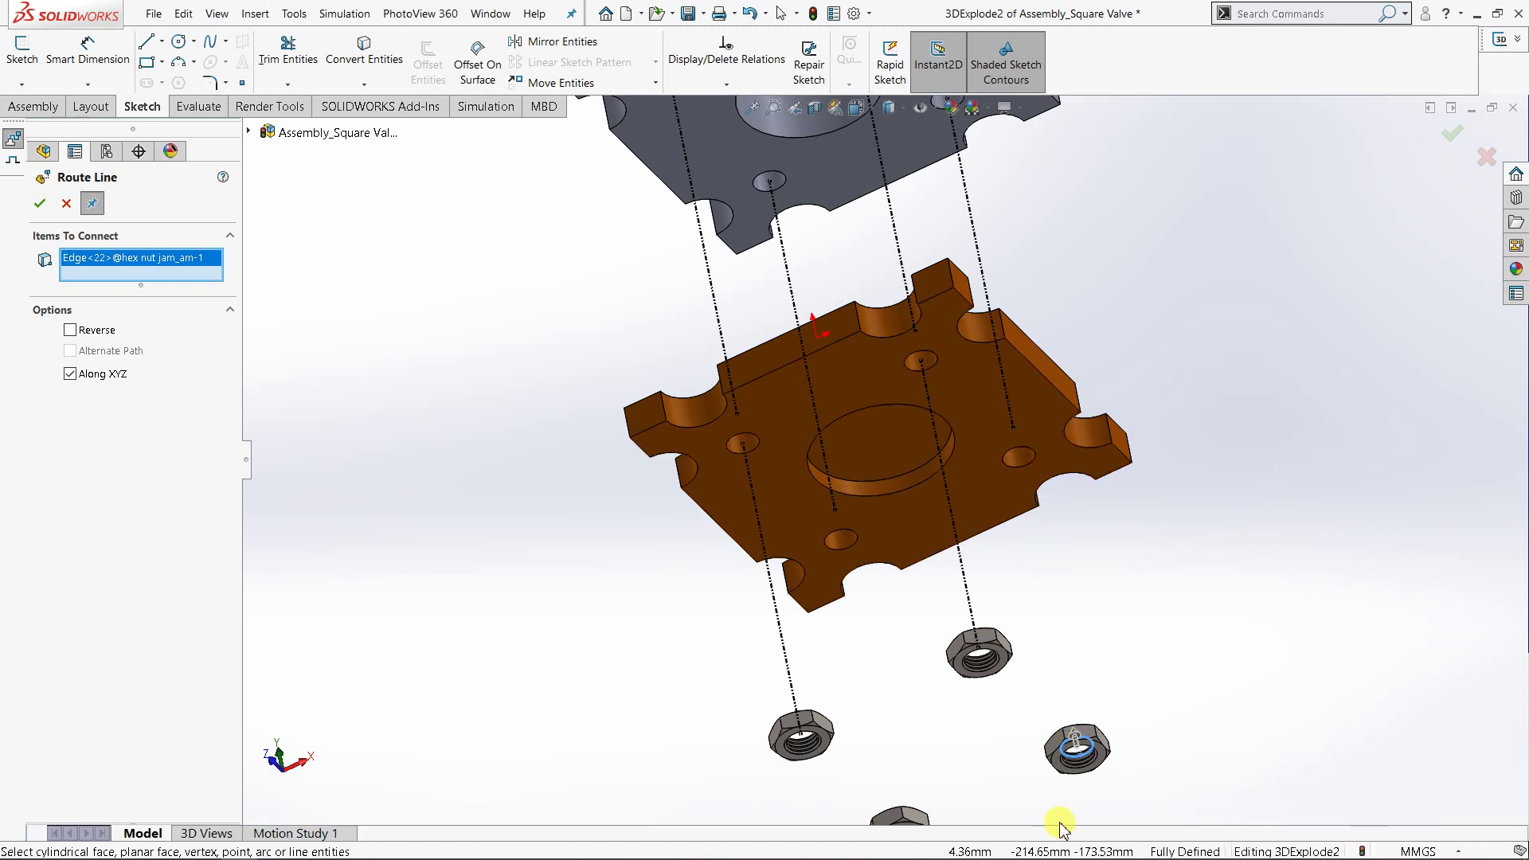
left_click(1017, 466)
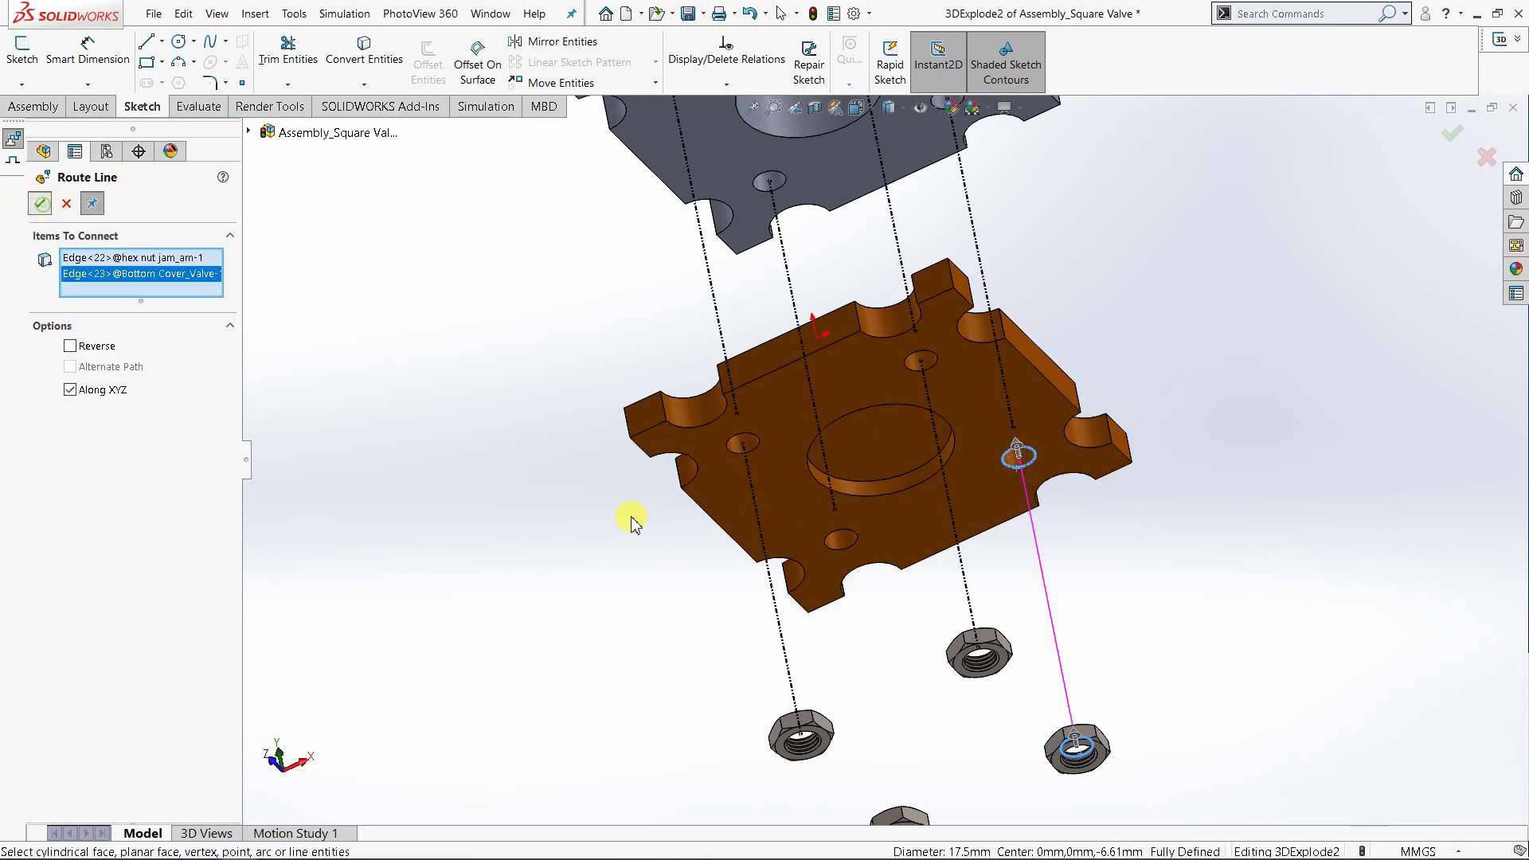
scroll(947, 708, "up", 2)
scroll(893, 711, "down", 2)
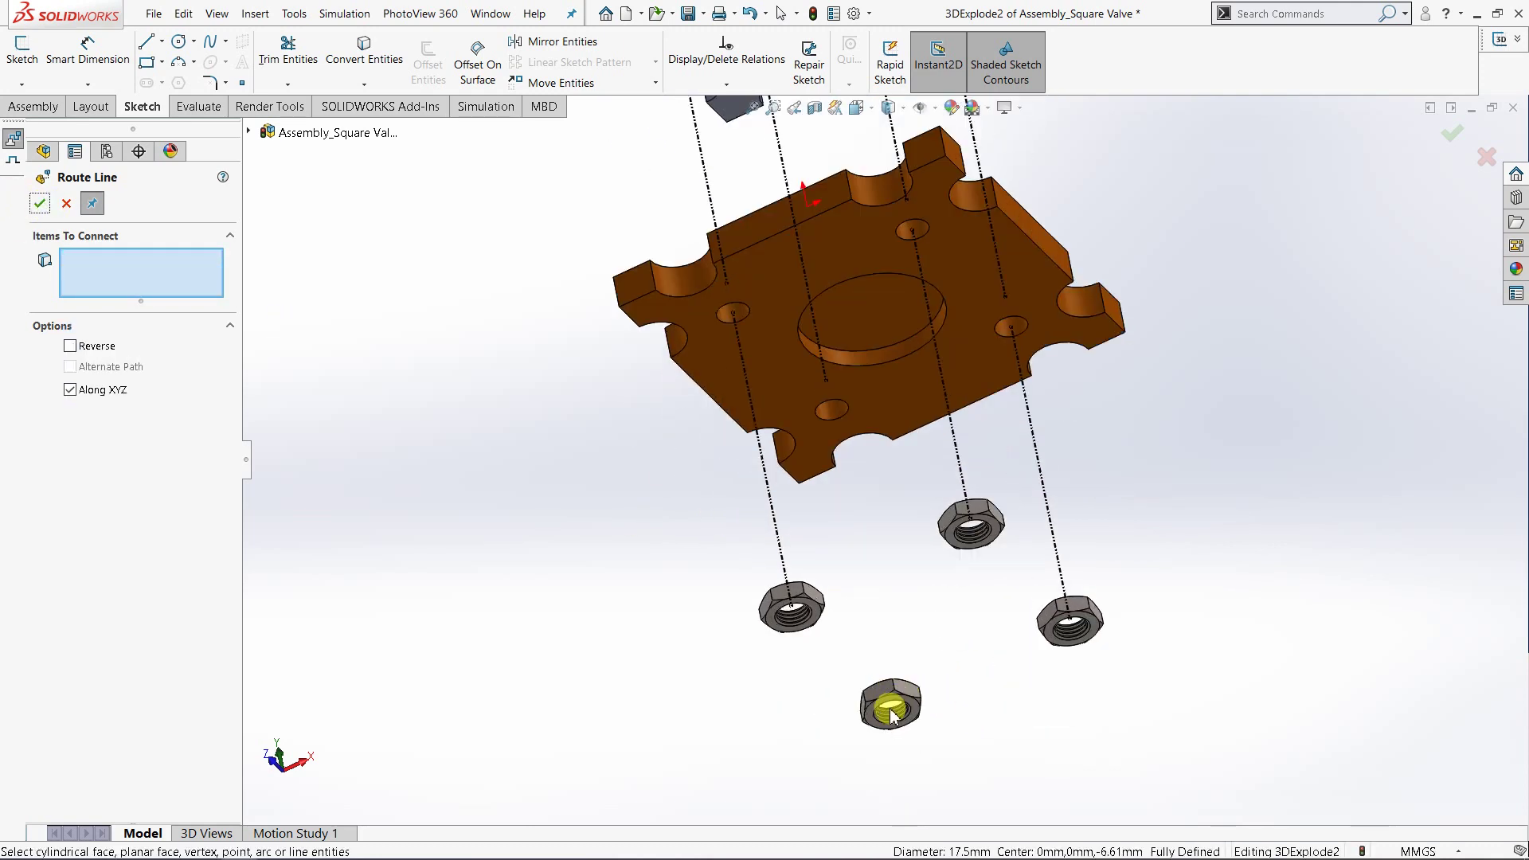
- Route an explode line from the rear-left nut to the underside of the bottom cover's rear-left hole and finish the Route Line command
left_click(899, 711)
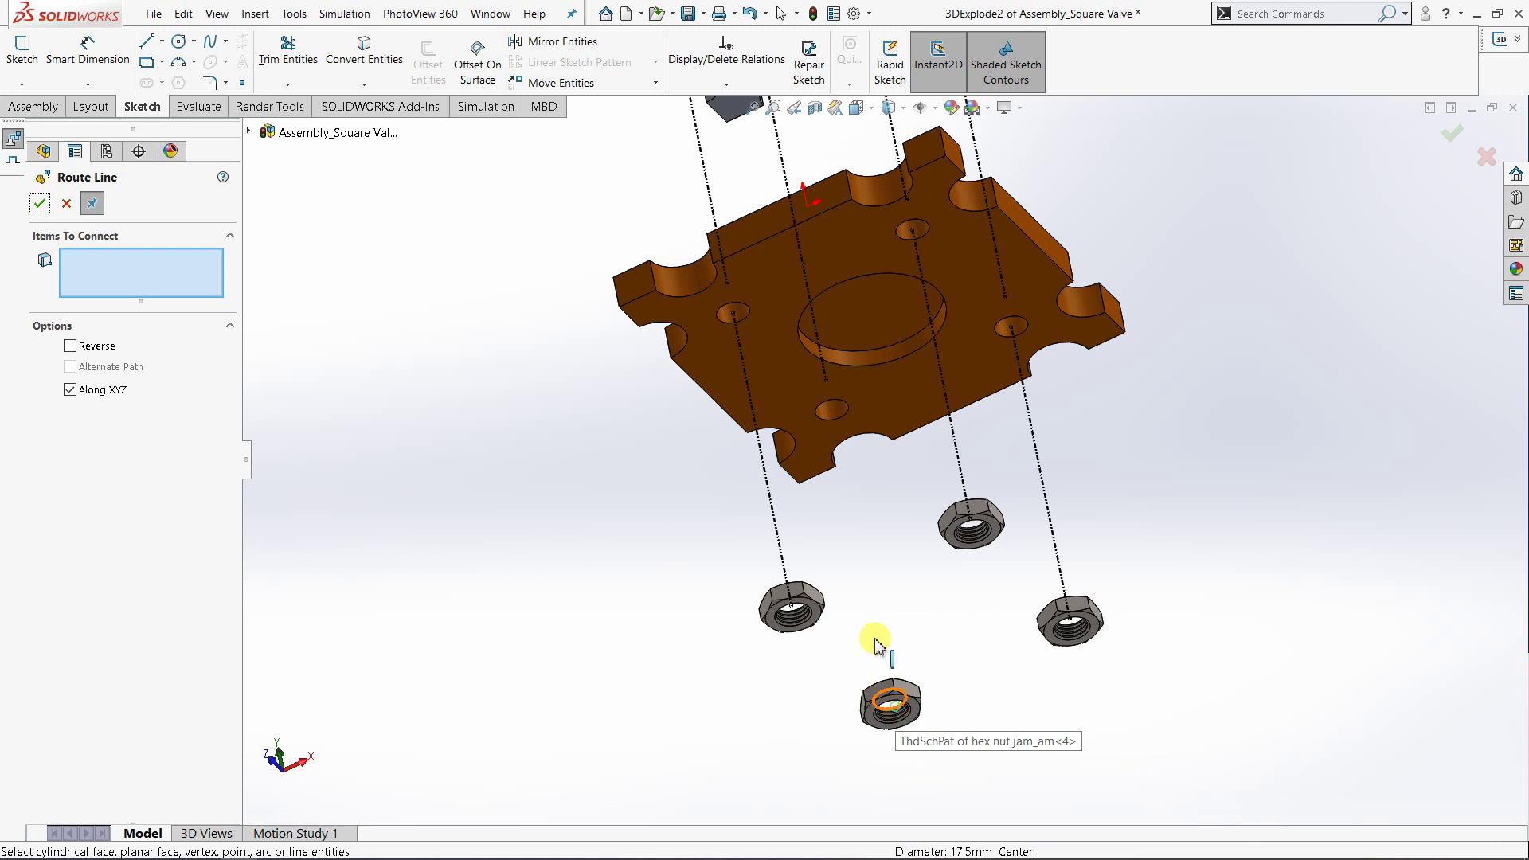
left_click(822, 426)
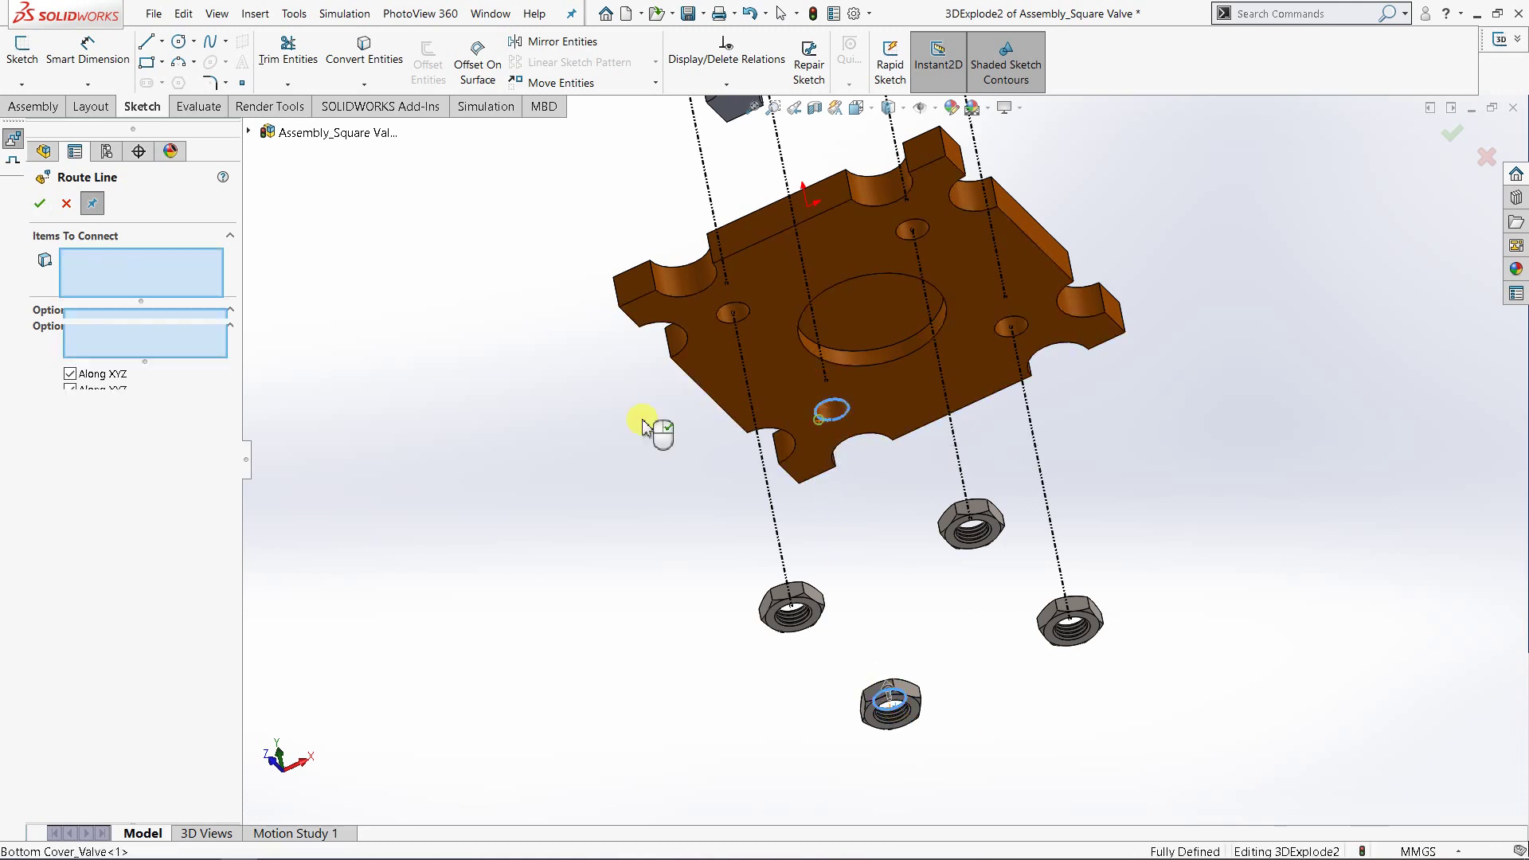
left_click(39, 203)
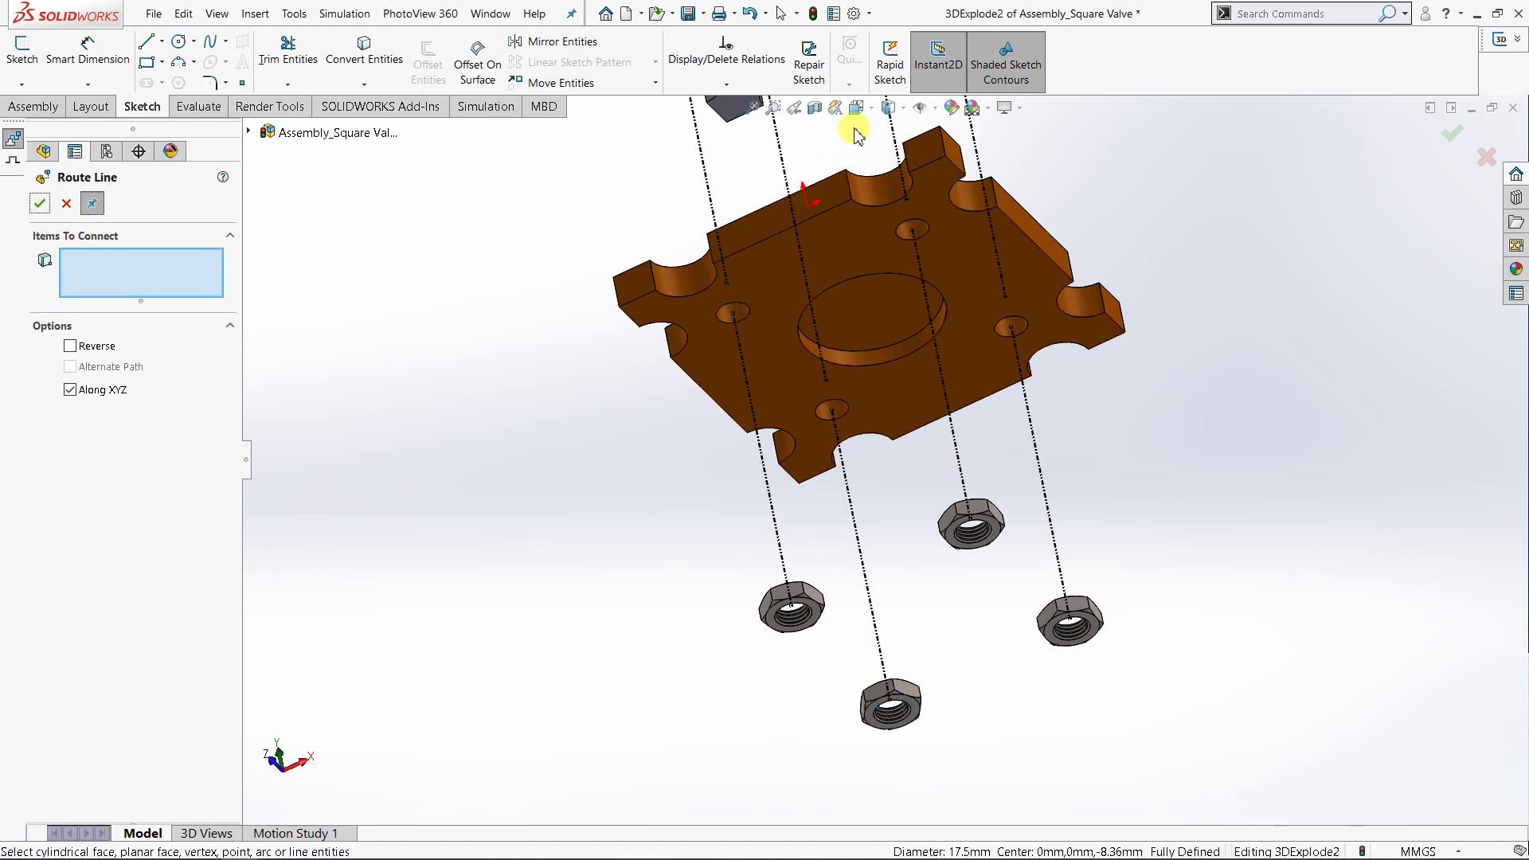
left_click(39, 204)
left_click(39, 203)
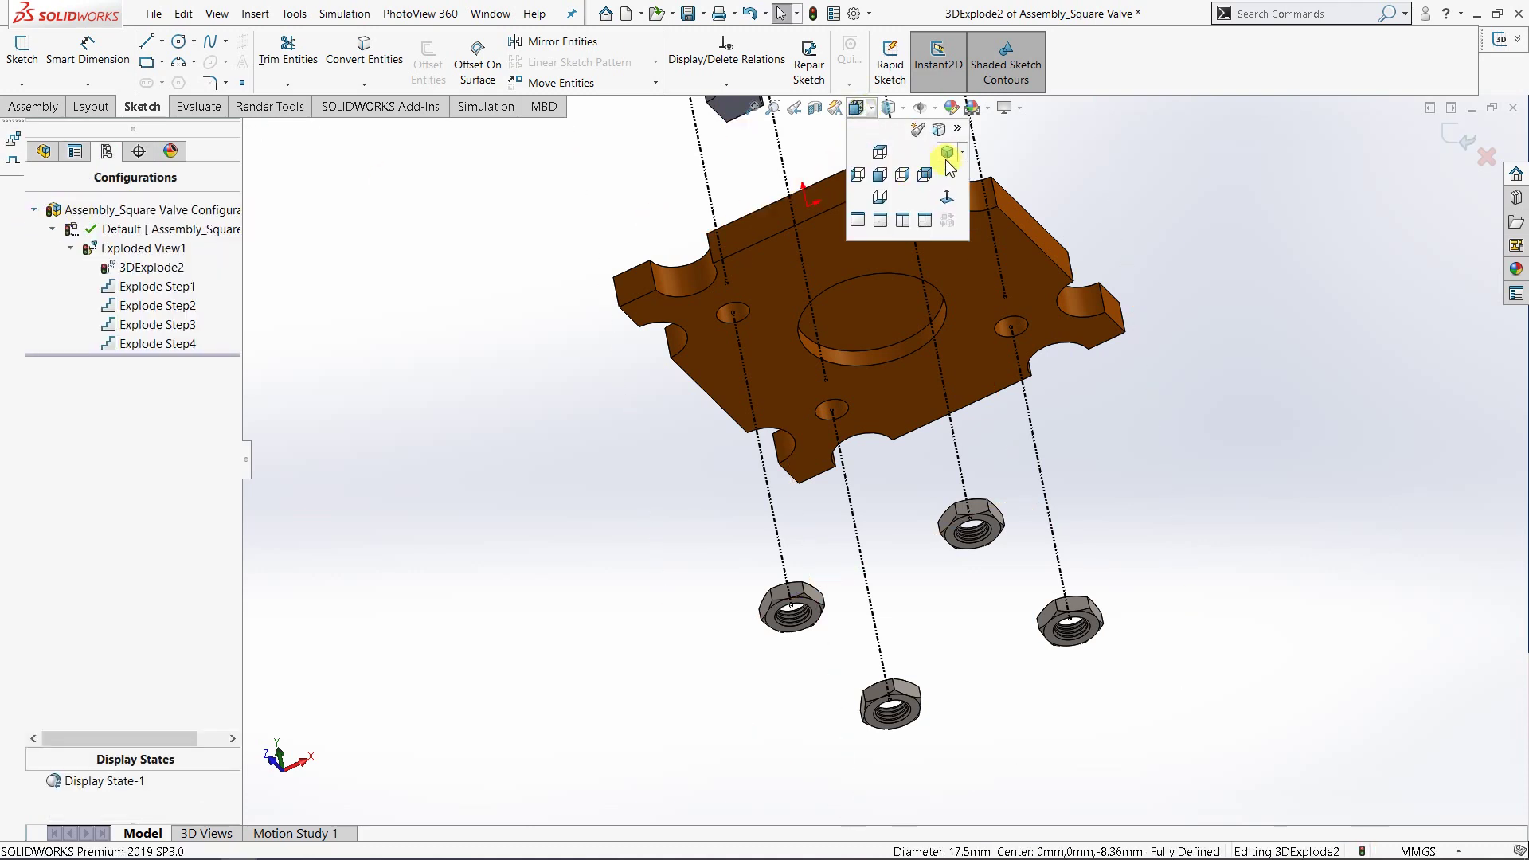
- Set the view to isometric and rebuild the assembly to exit the explode line sketch
left_click(961, 151)
left_click(976, 173)
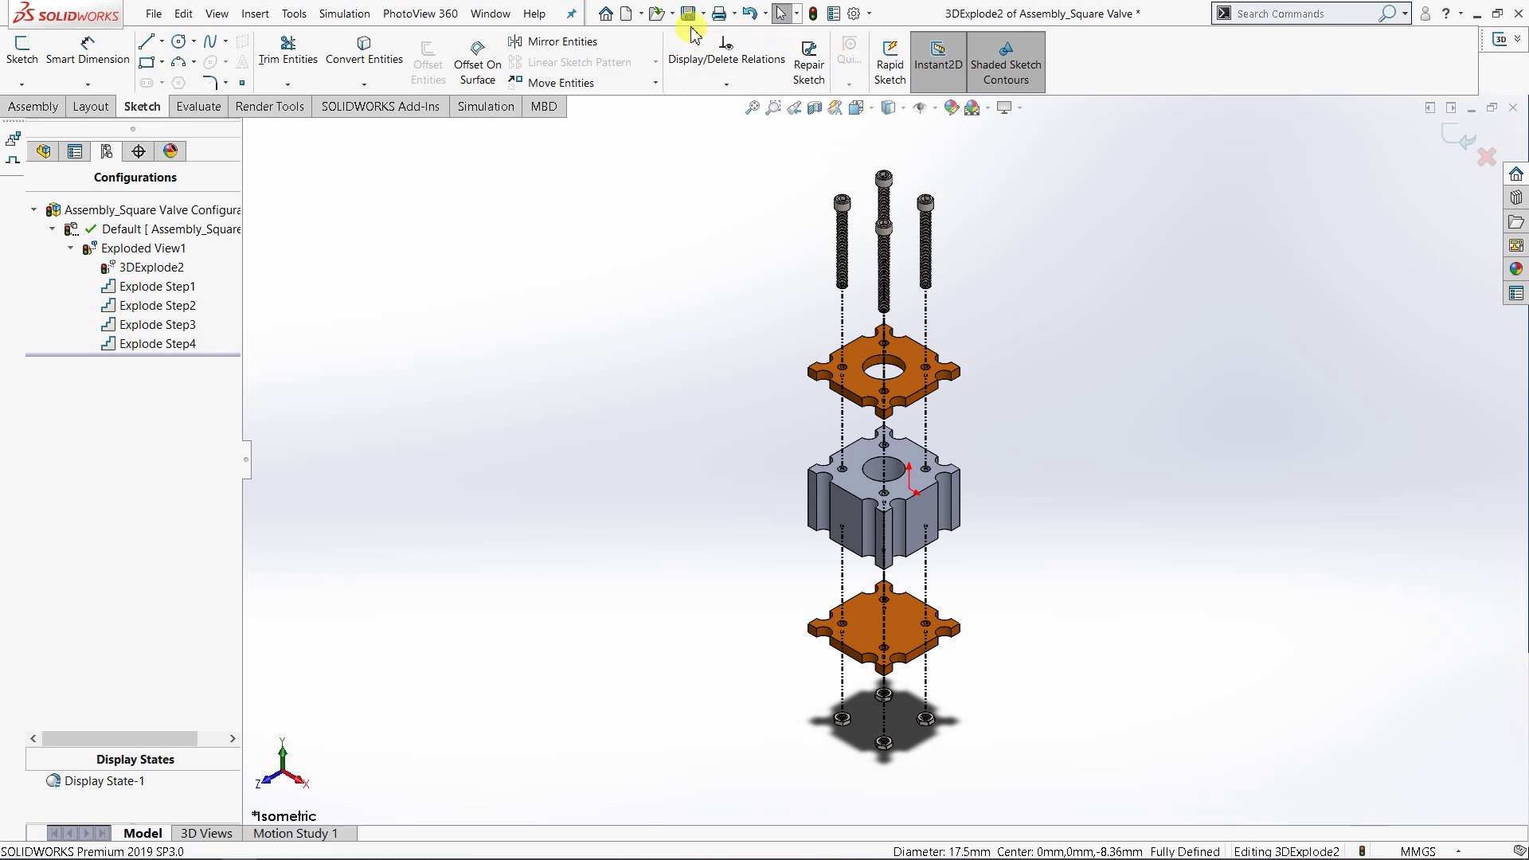
left_click(813, 15)
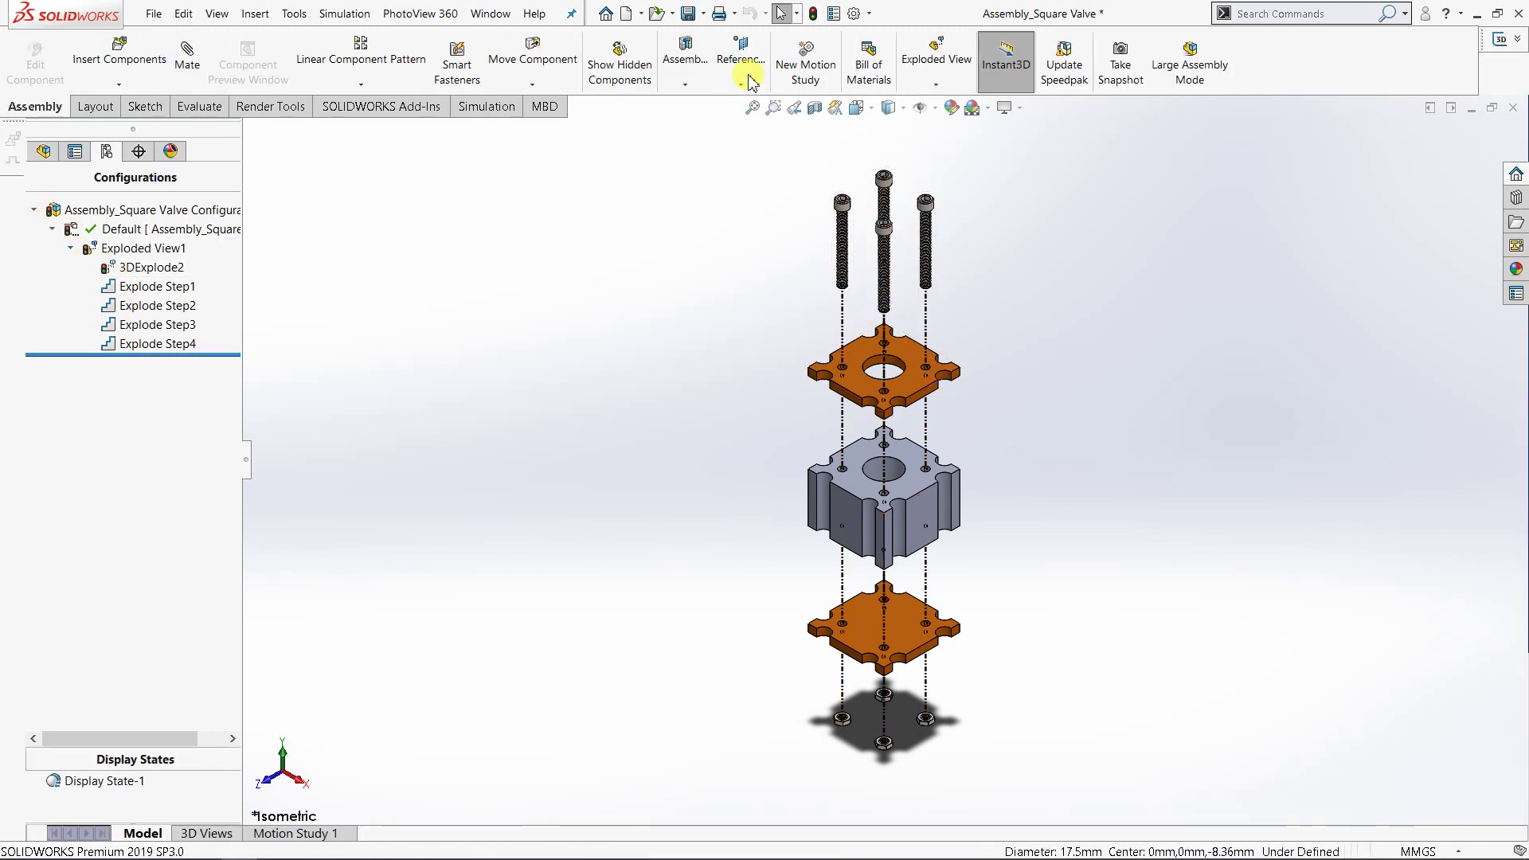
- Rebuild the assembly, then collapse Exploded View1 and explode it again to check both states
left_click(814, 14)
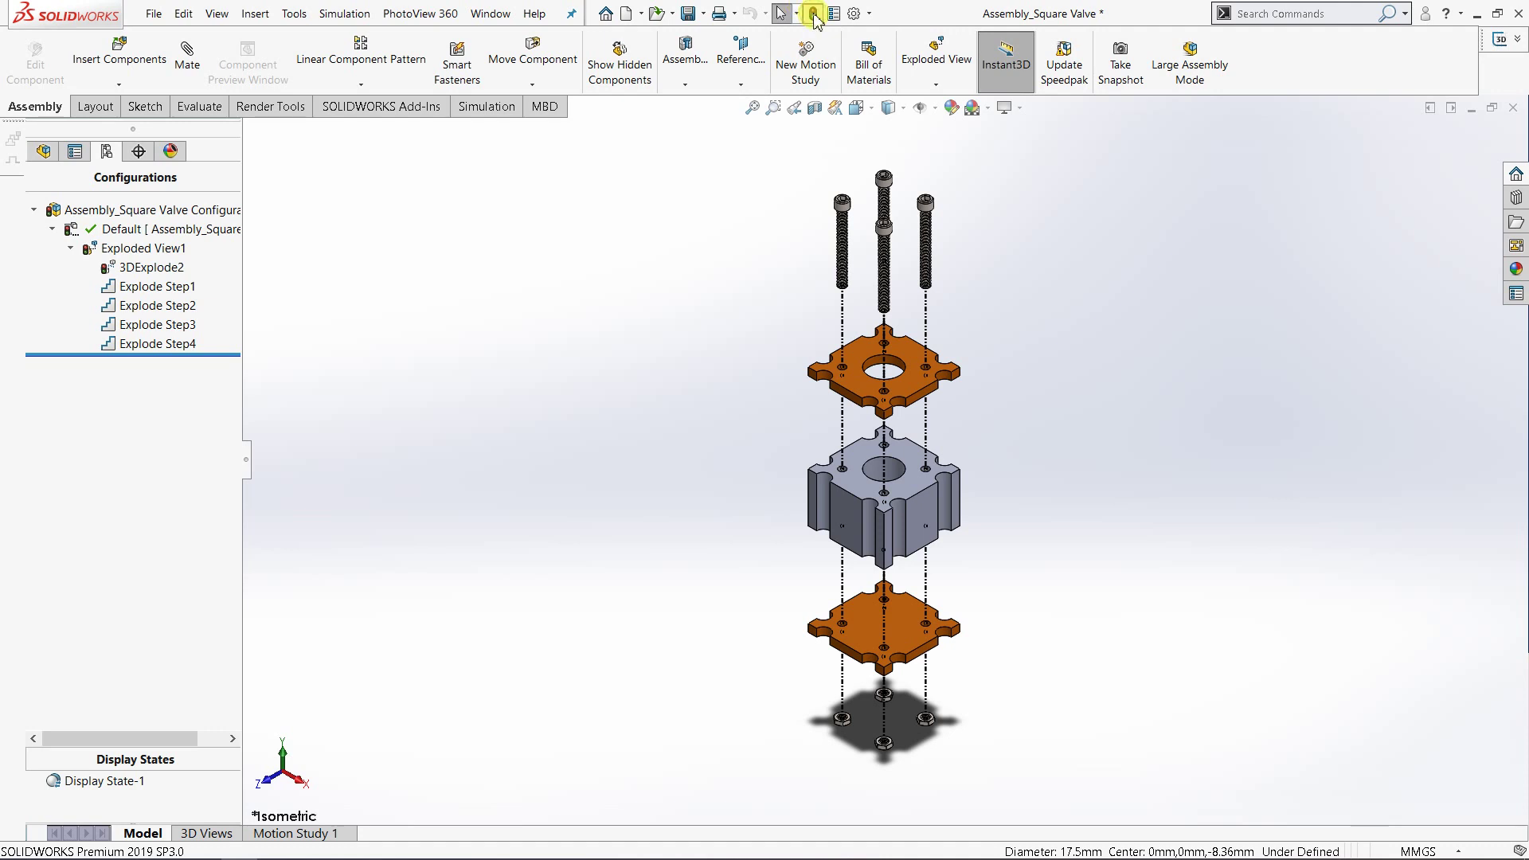
right_click(151, 251)
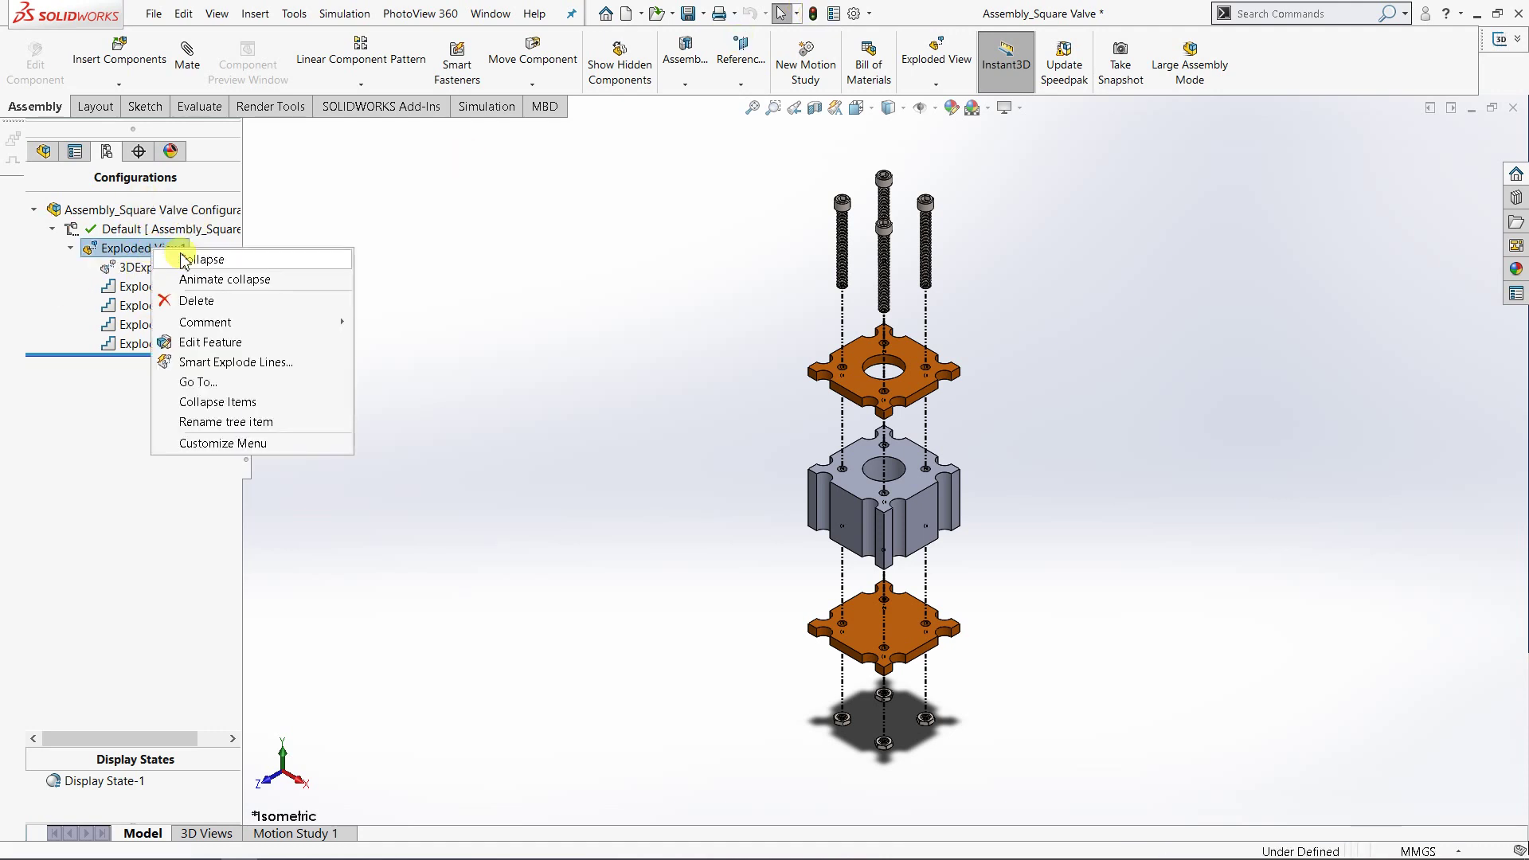
left_click(193, 260)
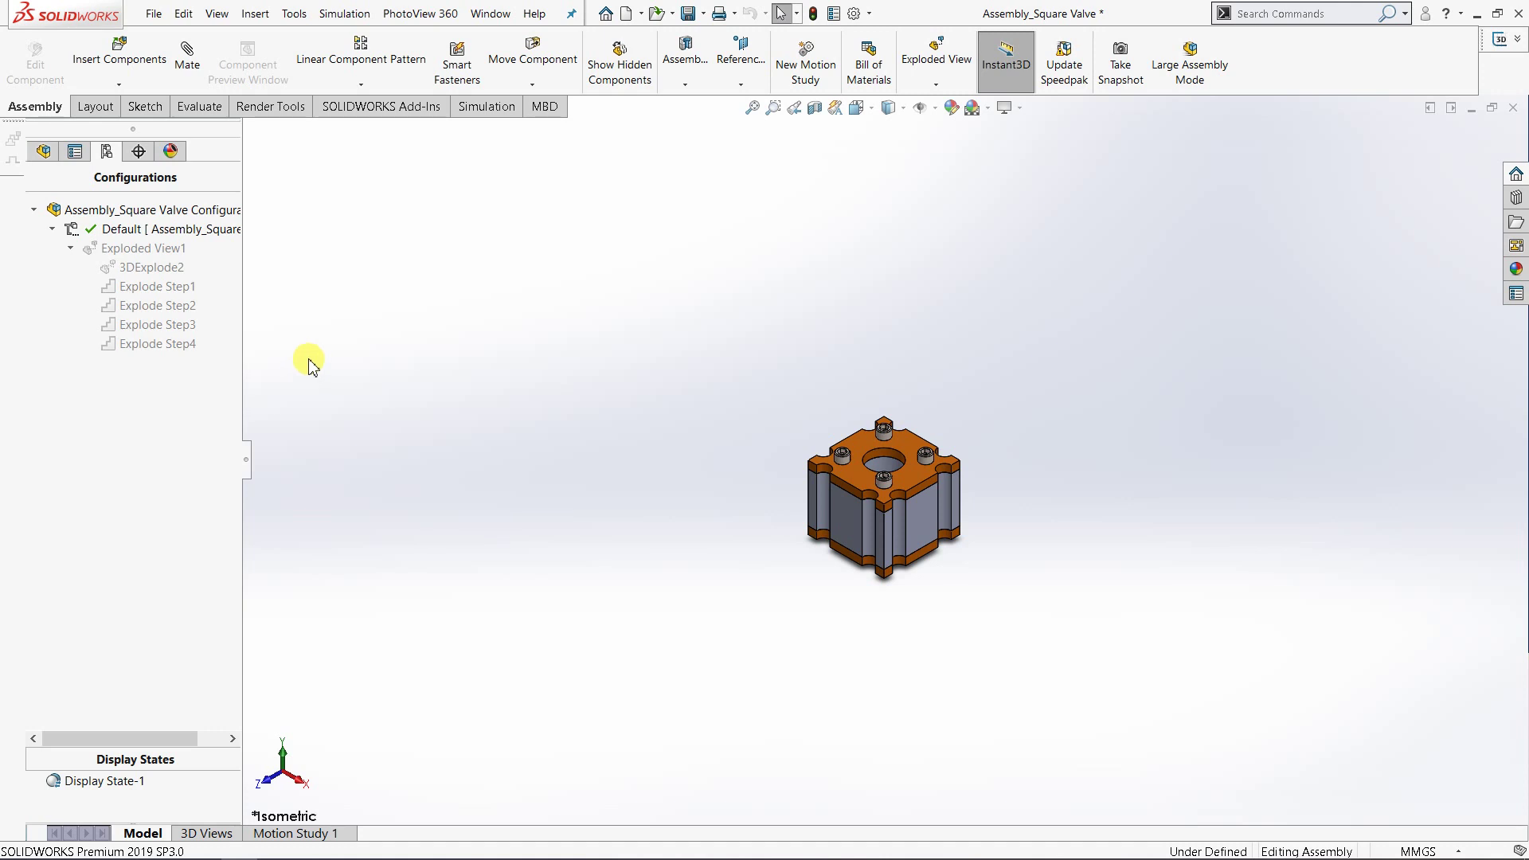
right_click(168, 255)
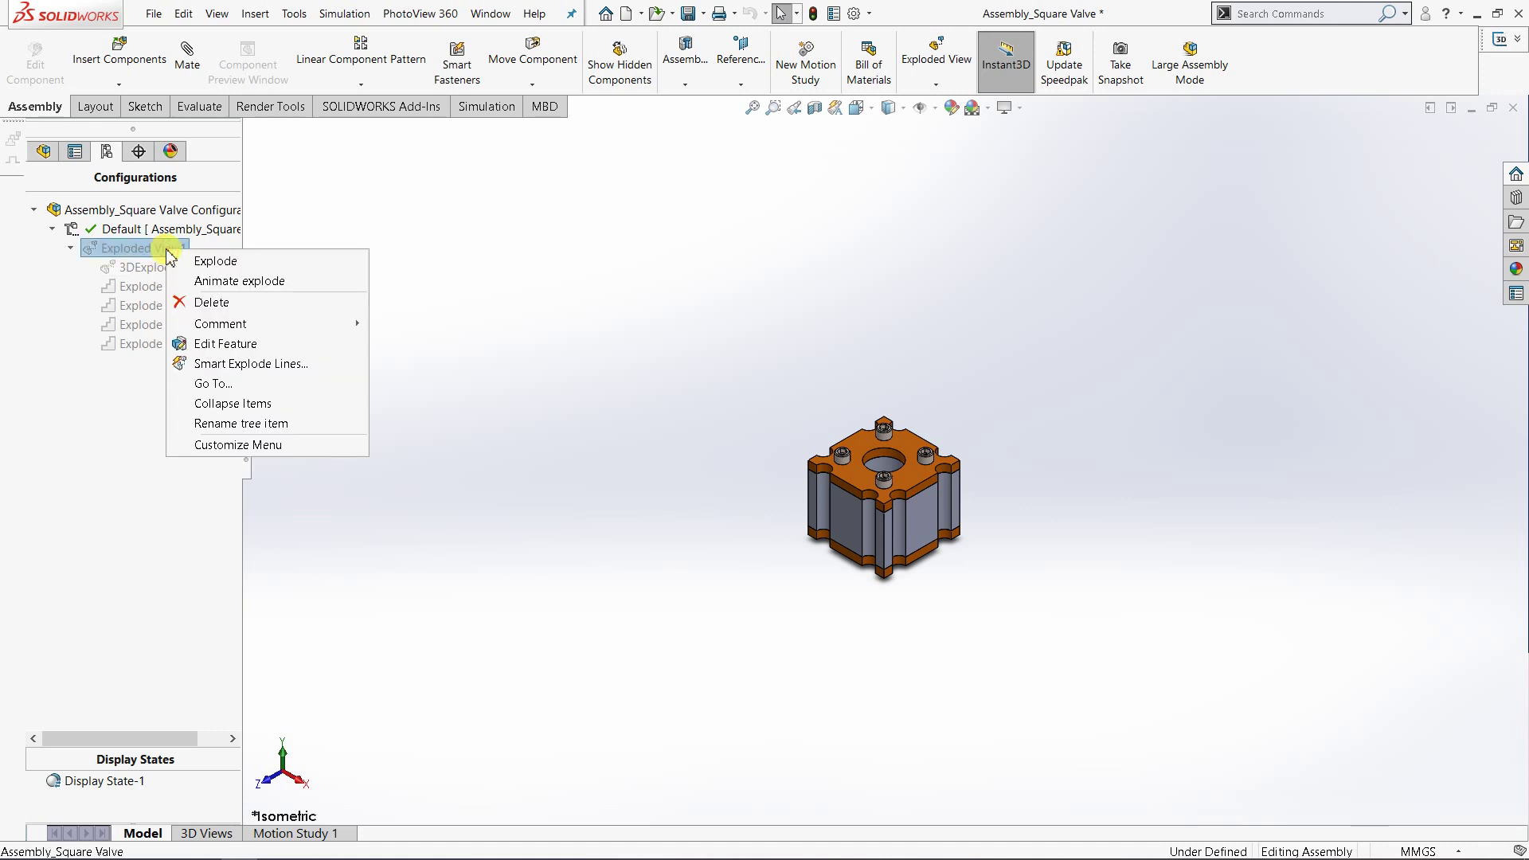
left_click(215, 262)
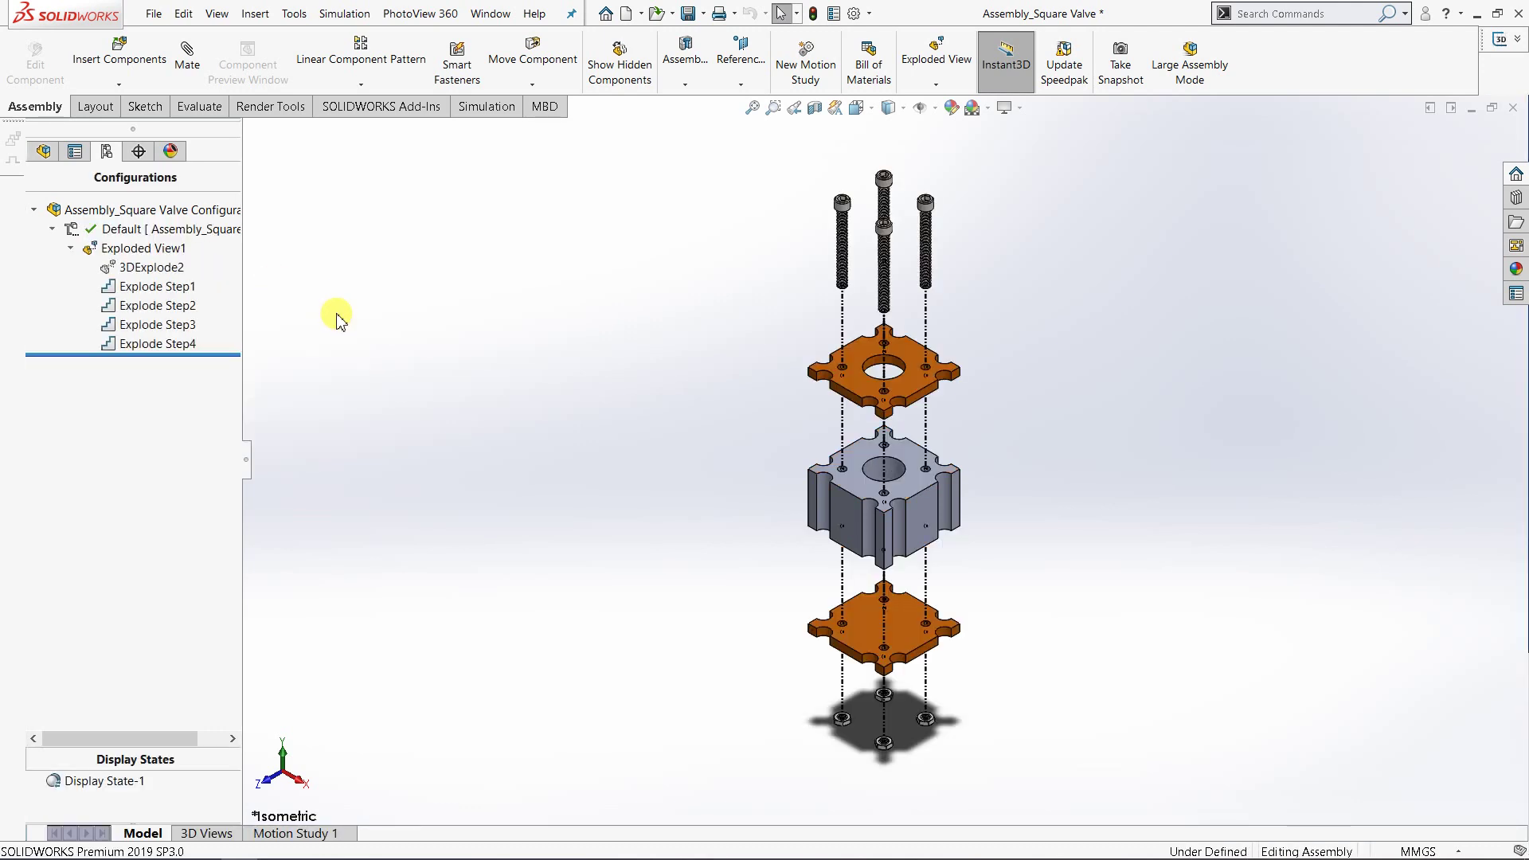
- Play the animated collapse of Exploded View1 at half speed, stop the playback and close the Animation Controller
right_click(156, 252)
left_click(222, 281)
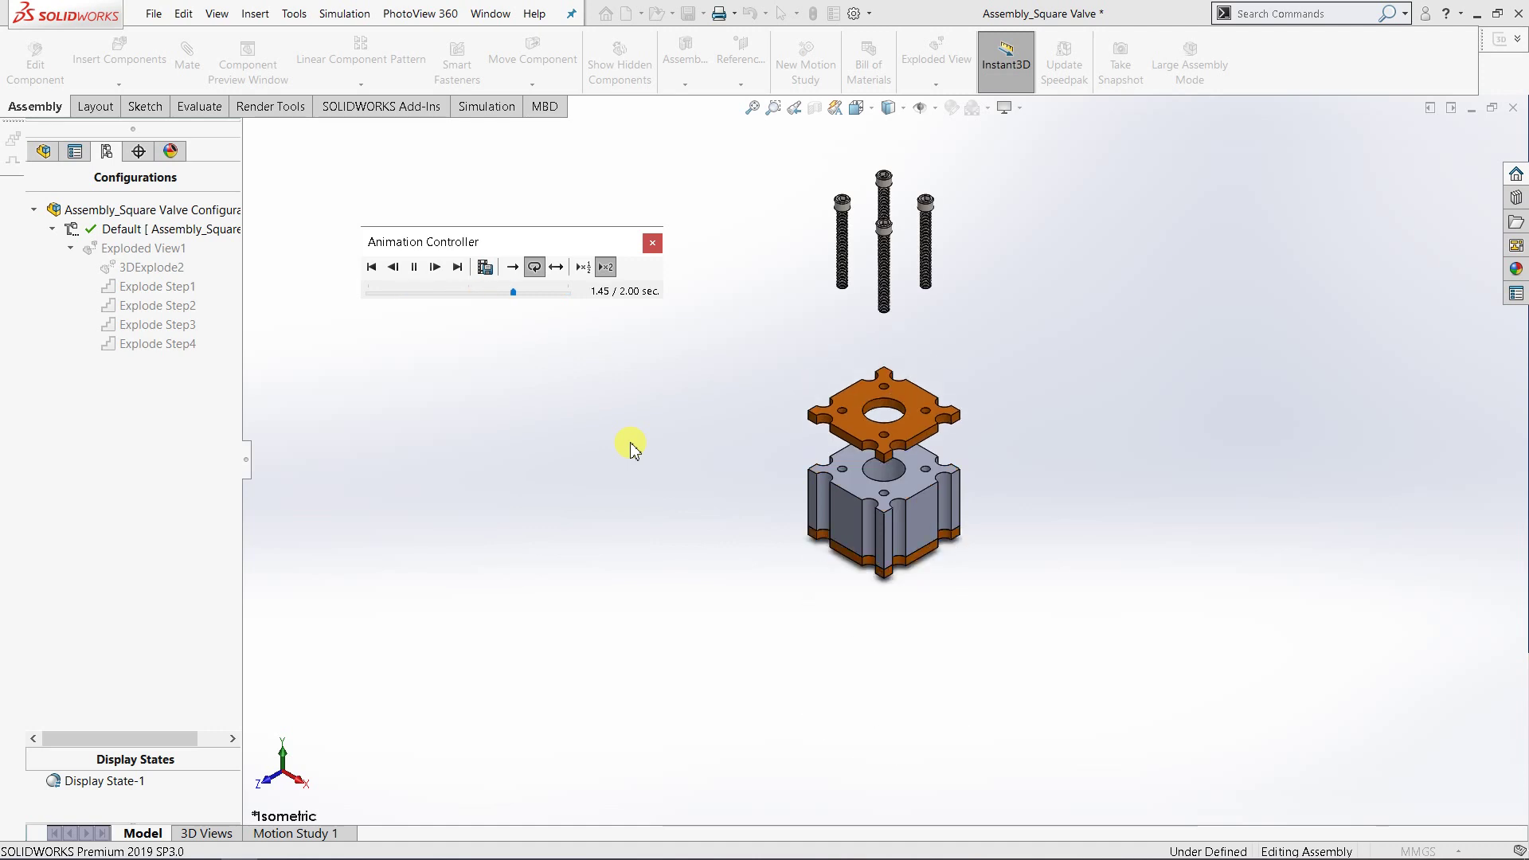
mouse_move(1240, 854)
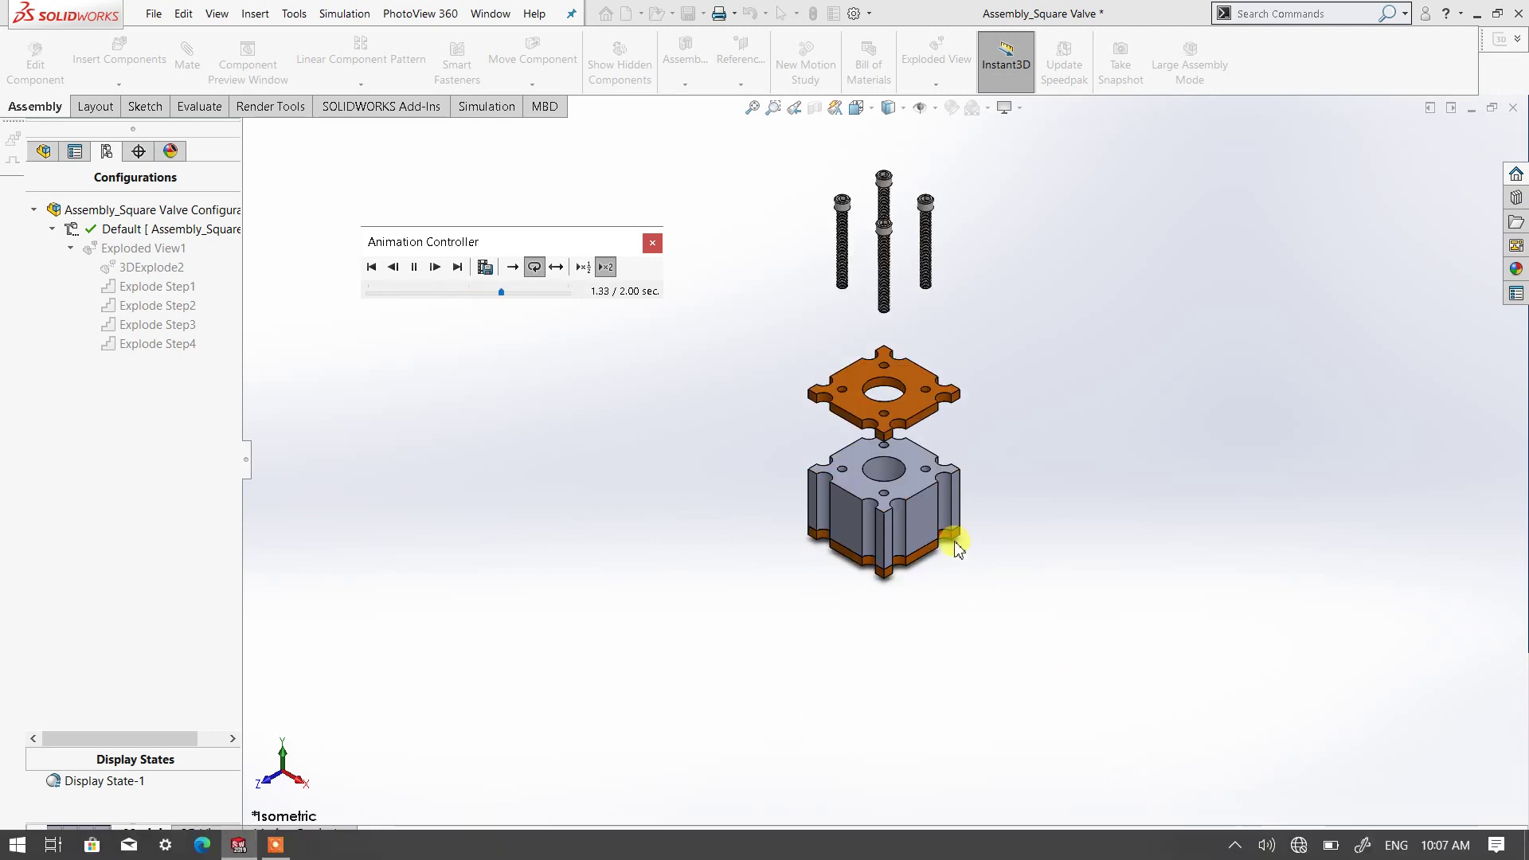
left_click(584, 267)
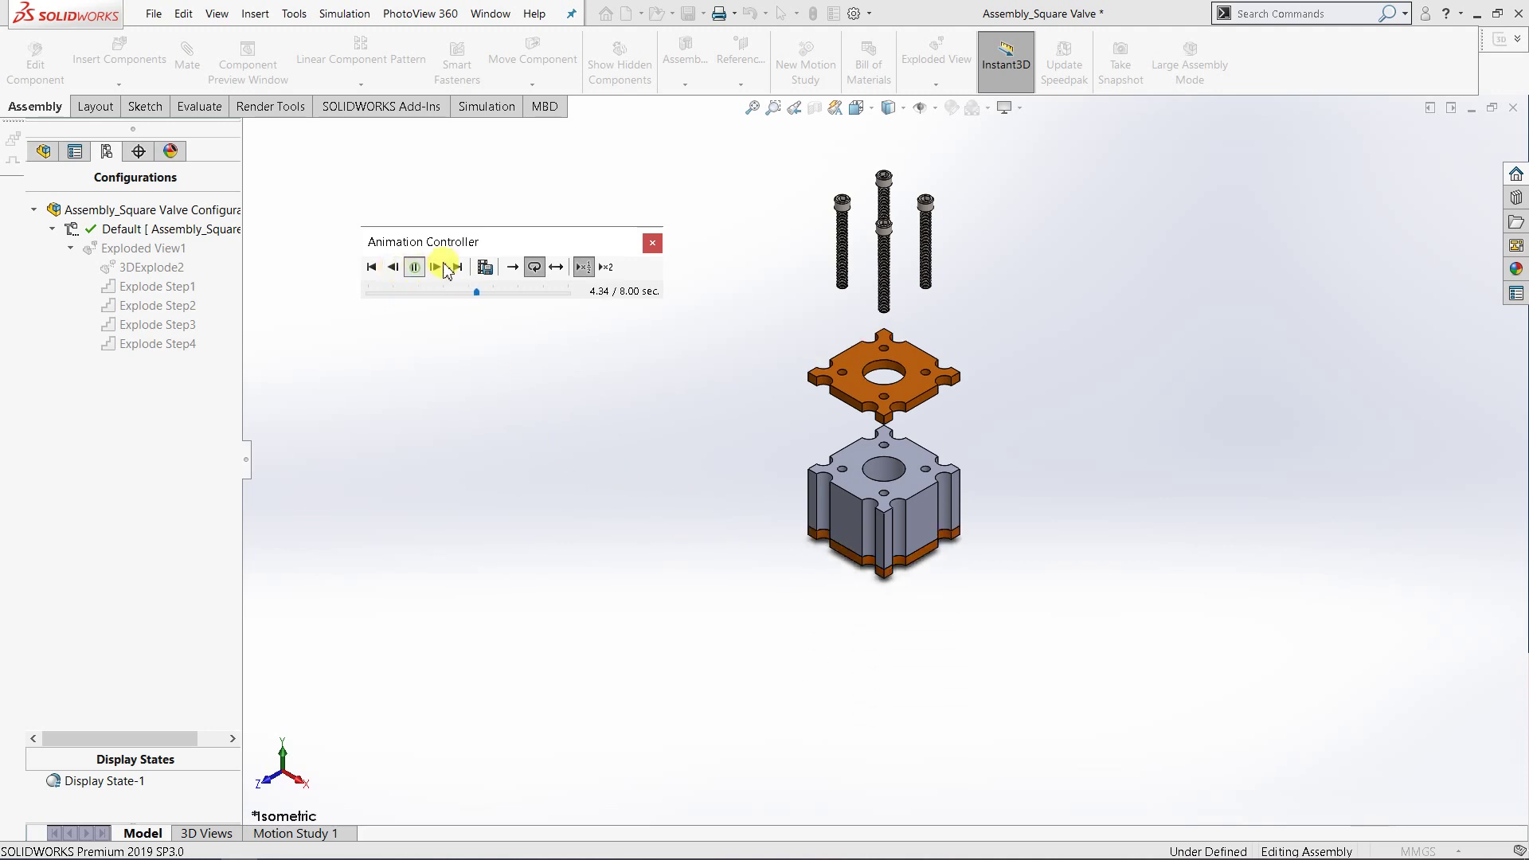
left_click(412, 267)
left_click(653, 242)
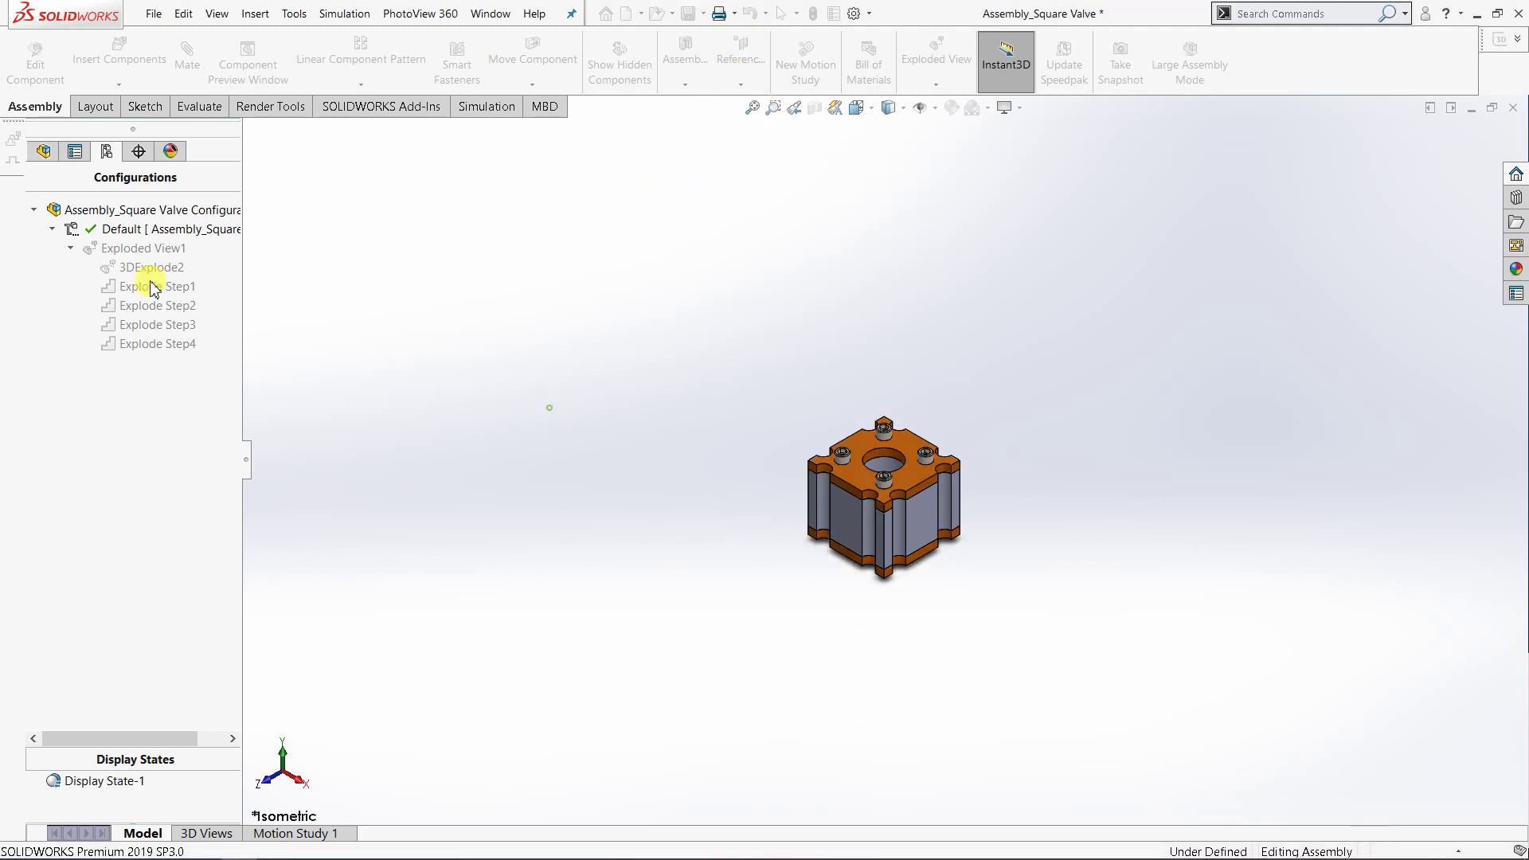
- Return the collapsed assembly to its exploded state using Exploded View1
right_click(141, 250)
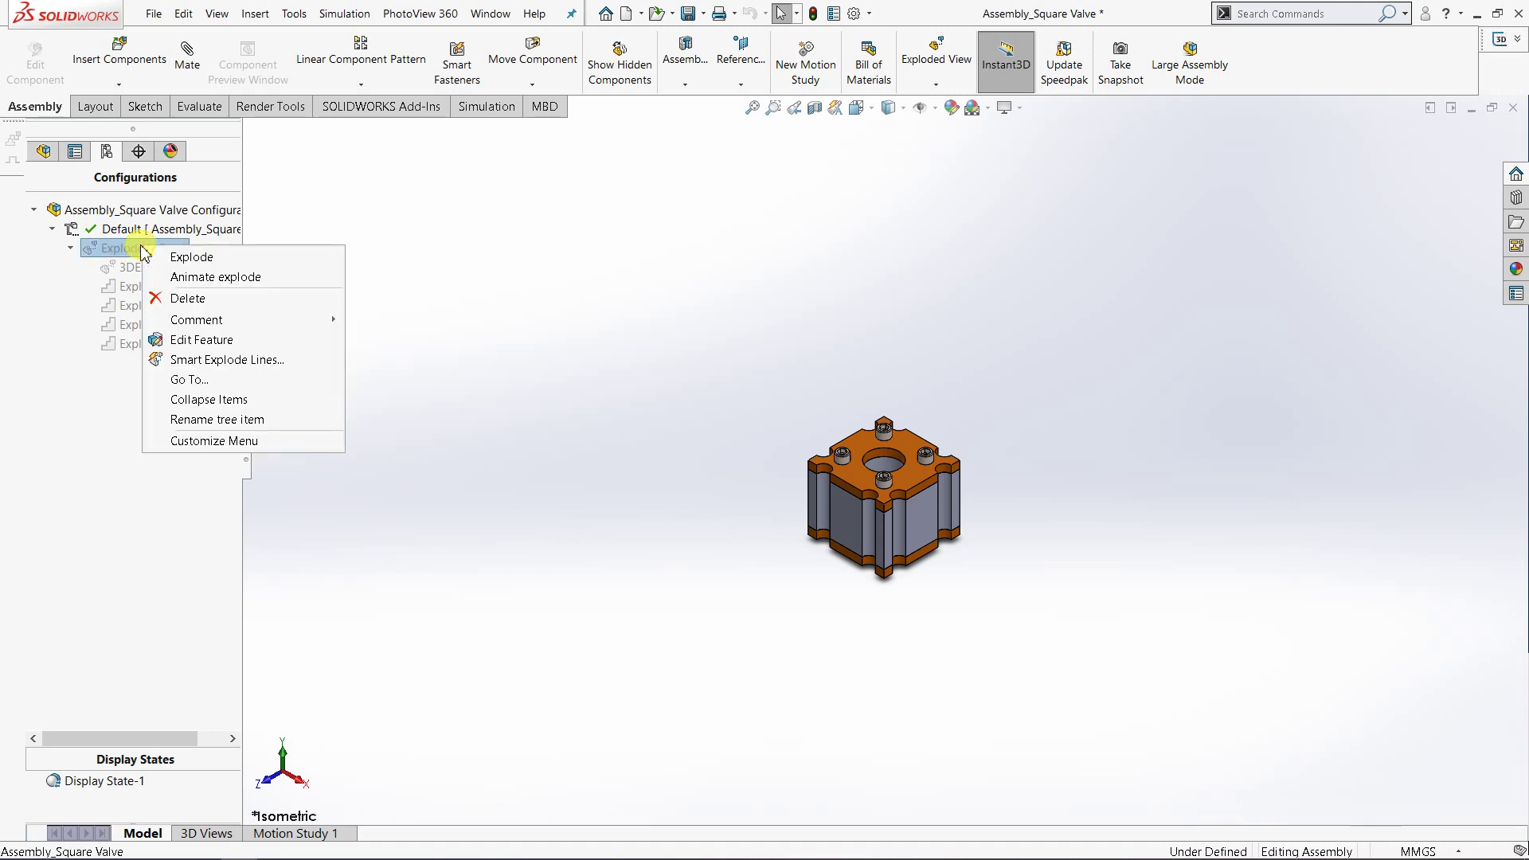
left_click(195, 256)
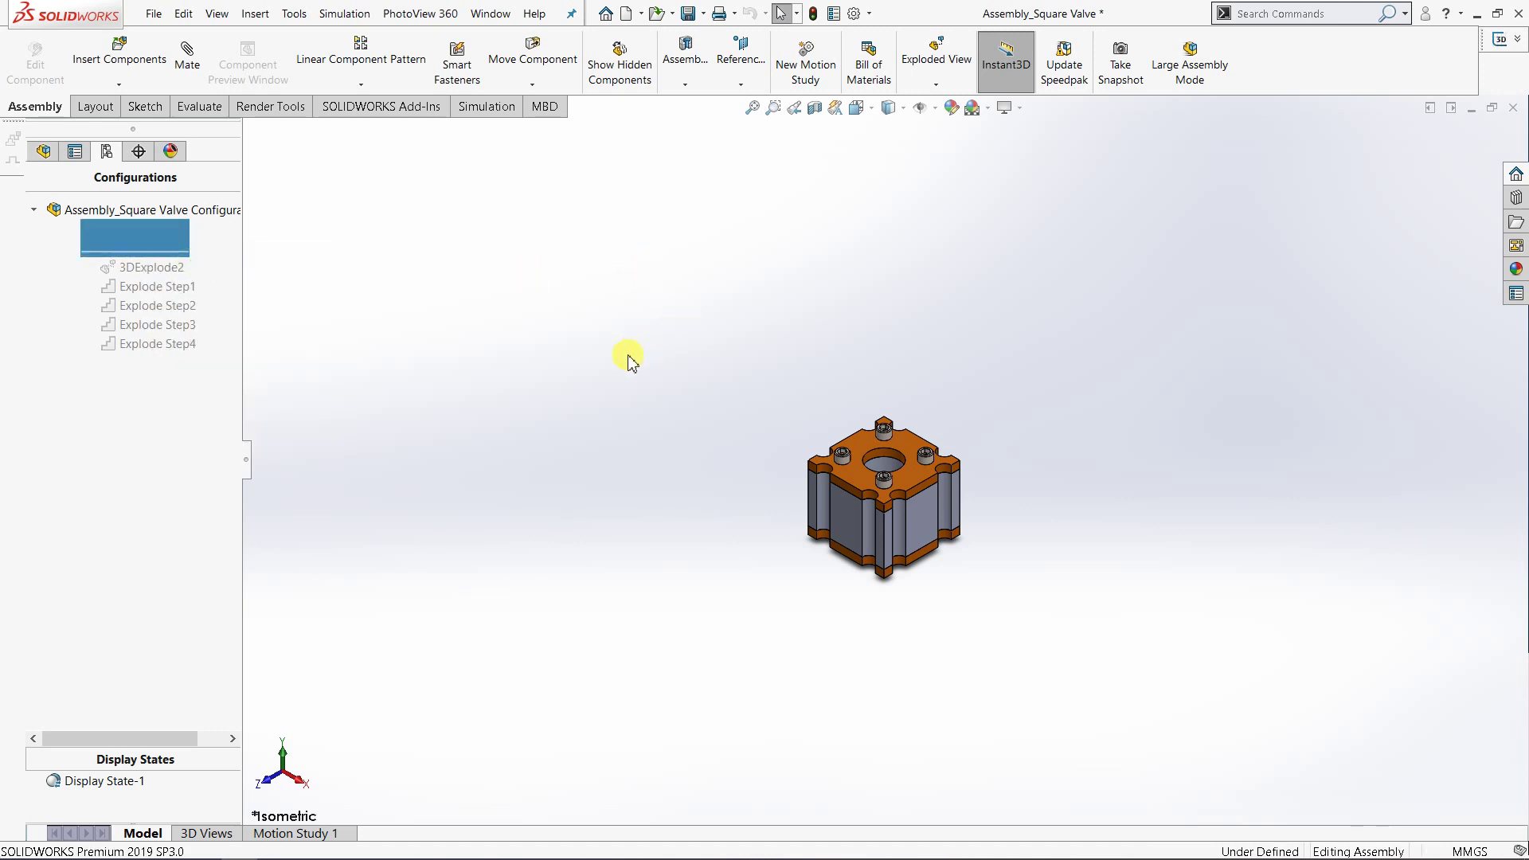